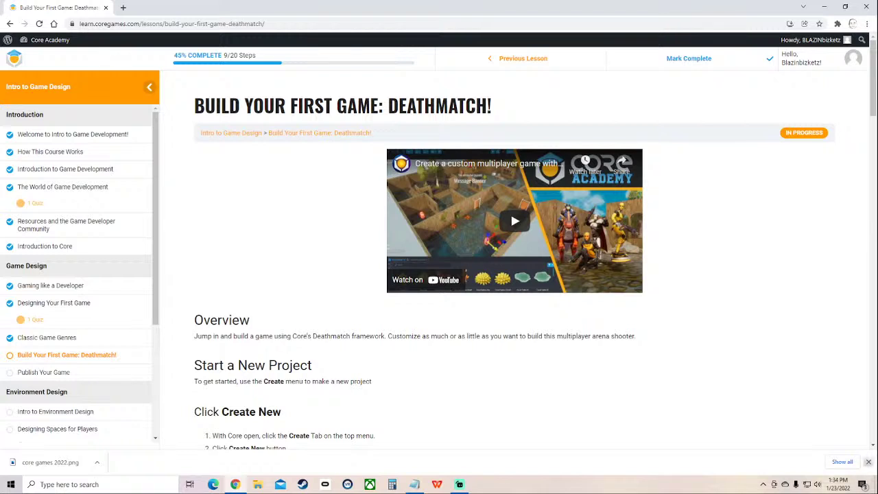
Review the Core Games Tutorial Notes in Notepad through to the Essential Questions section, then return to the lesson
left_click(869, 462)
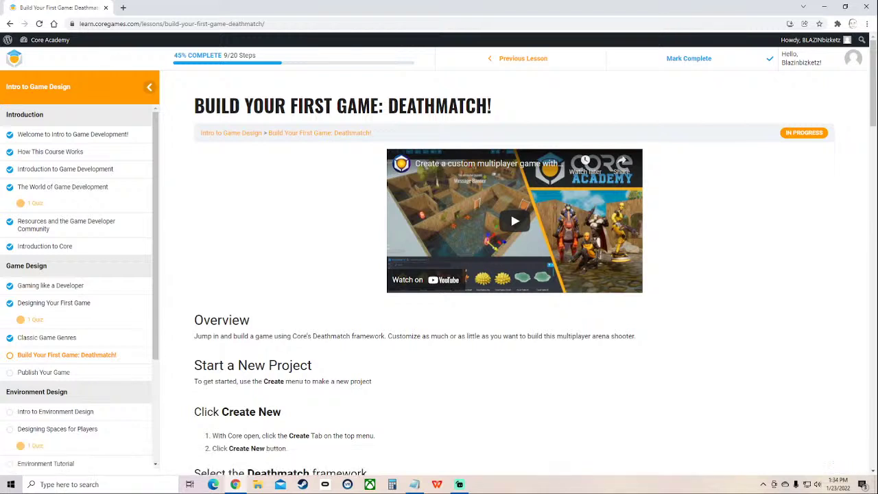
left_click(414, 484)
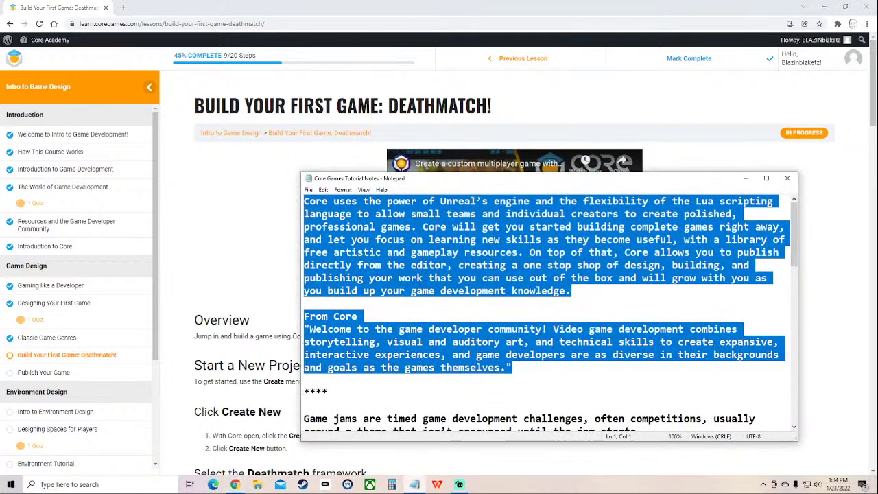
scroll(549, 313, "down", 11)
scroll(549, 316, "down", 4)
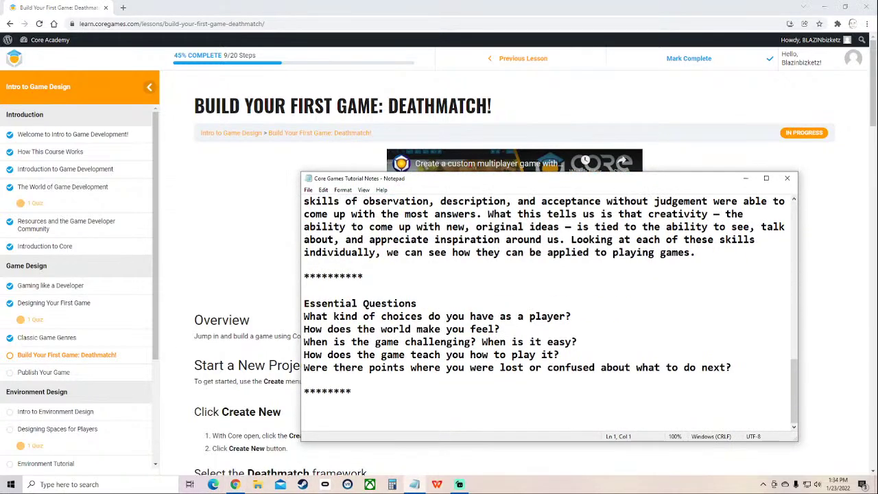
left_click(745, 178)
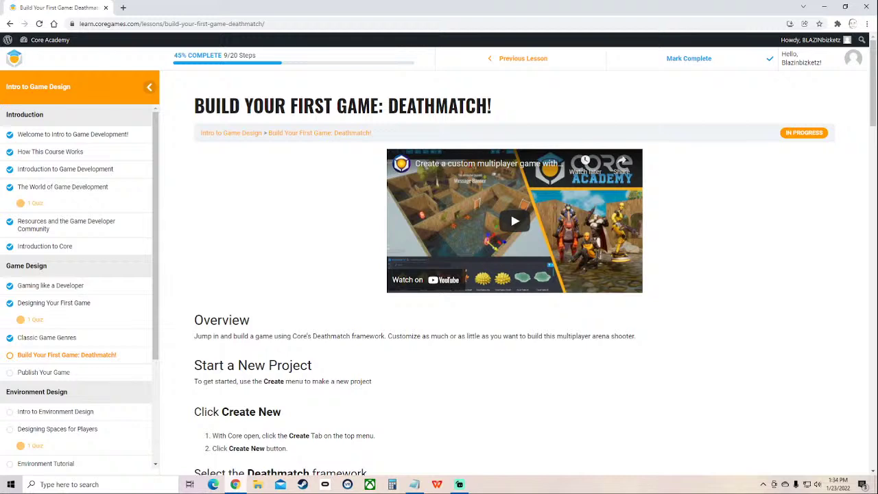
Launch Core from the desktop, return to Chrome, and skim the Build Your First Game: Deathmatch! lesson instructions
mouse_move(235, 484)
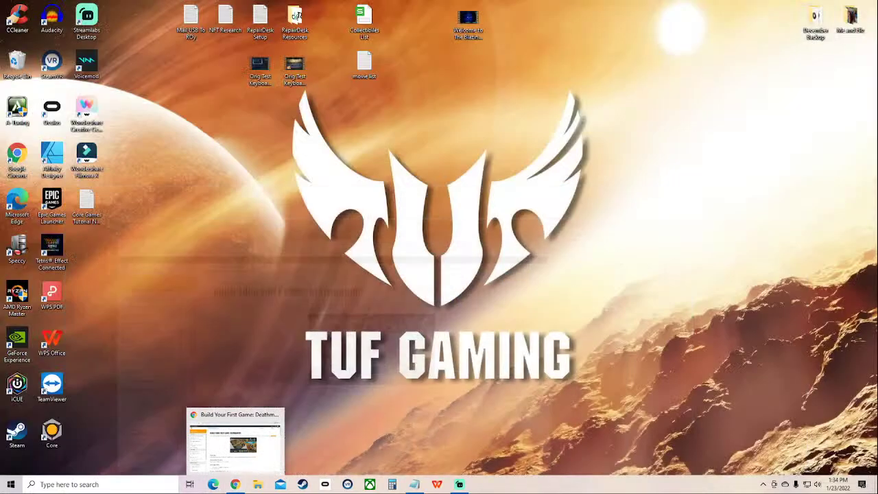
left_click(235, 484)
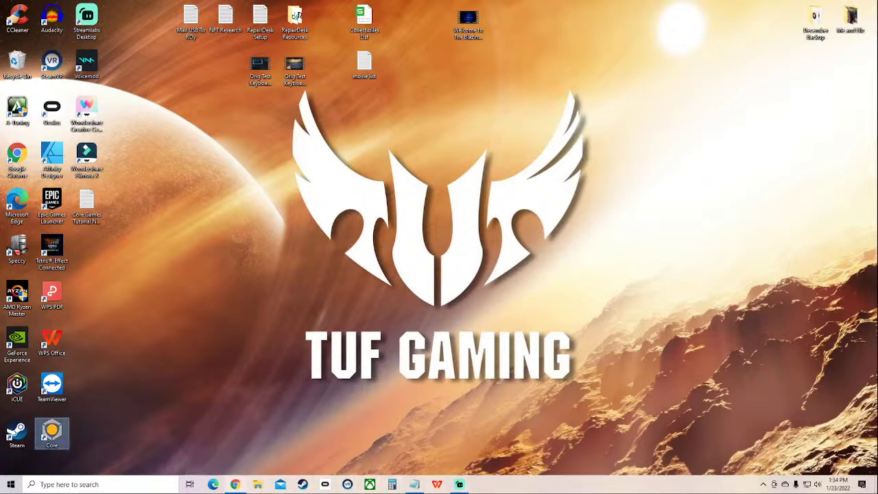
left_click(236, 484)
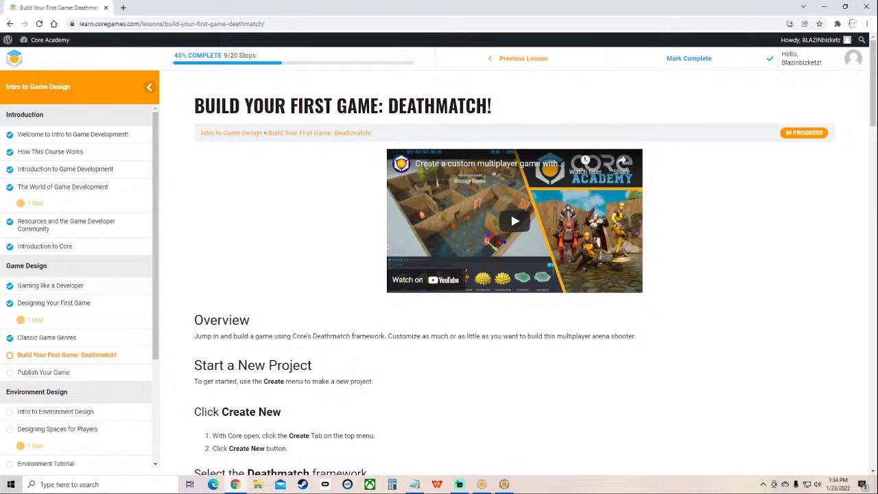
scroll(514, 275, "down", 5)
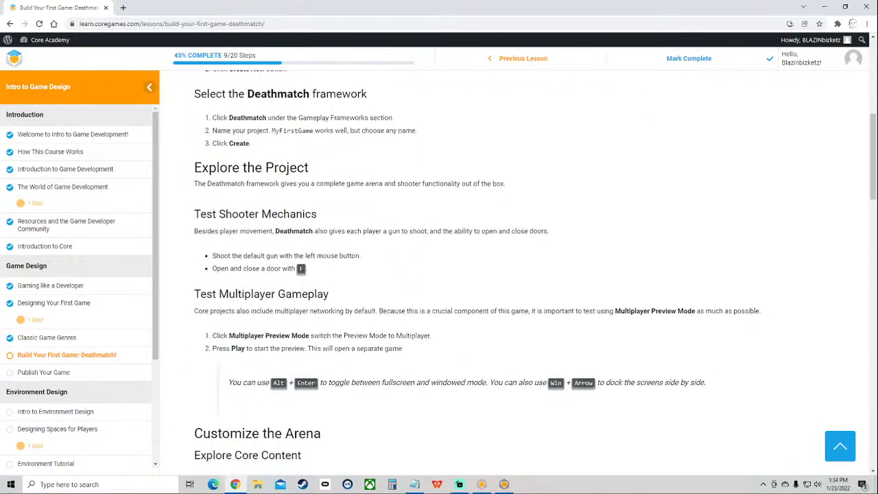
scroll(514, 274, "up", 5)
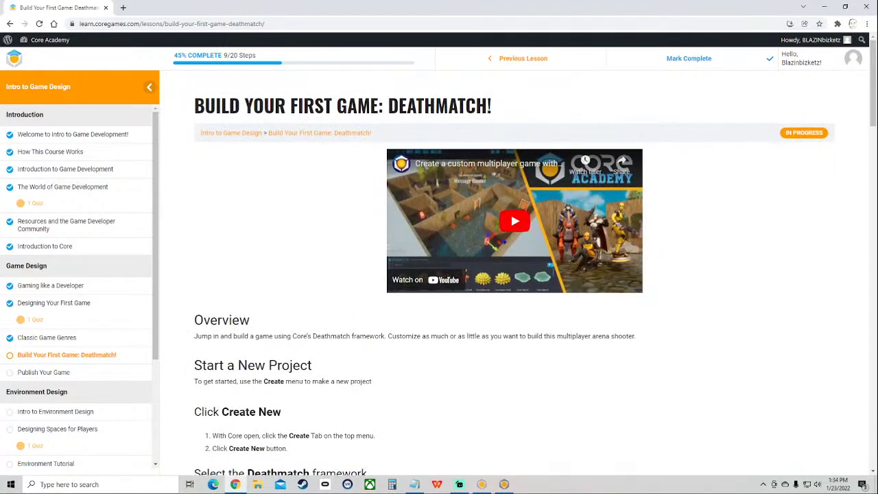
Play the lesson's embedded tutorial video in full screen and check its playback settings
mouse_move(505, 484)
left_click(517, 215)
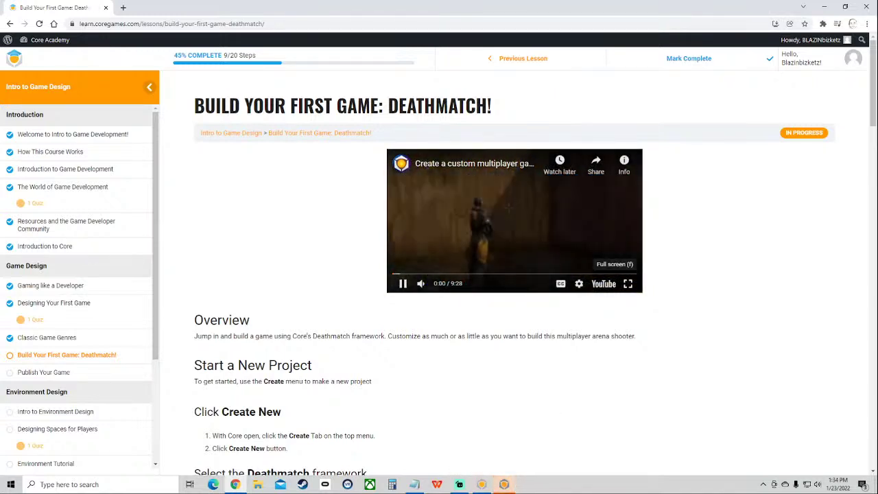
double_click(520, 209)
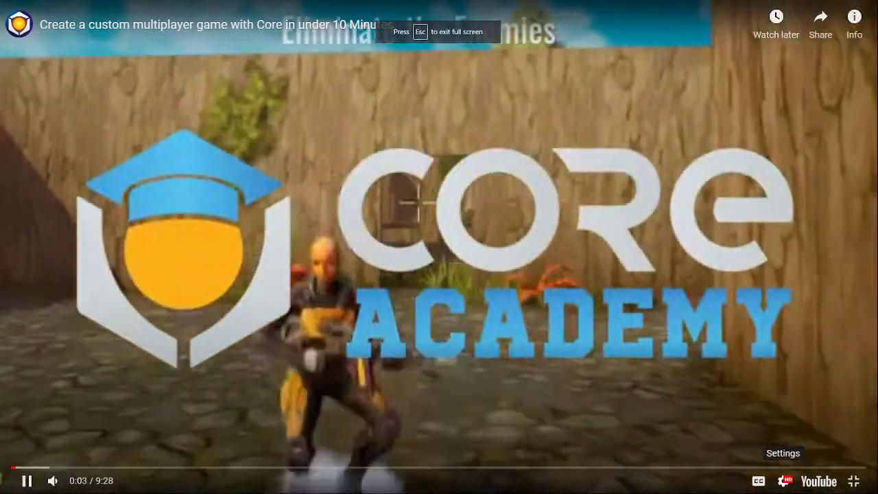
left_click(783, 481)
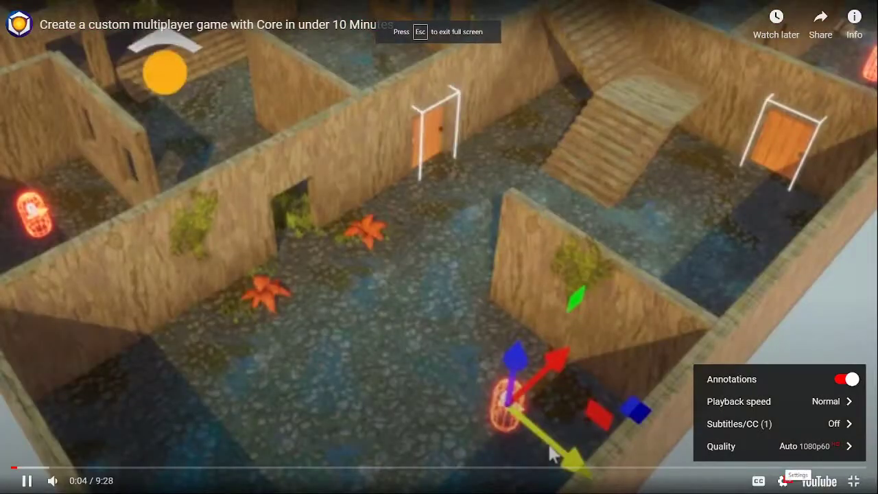
left_click(782, 481)
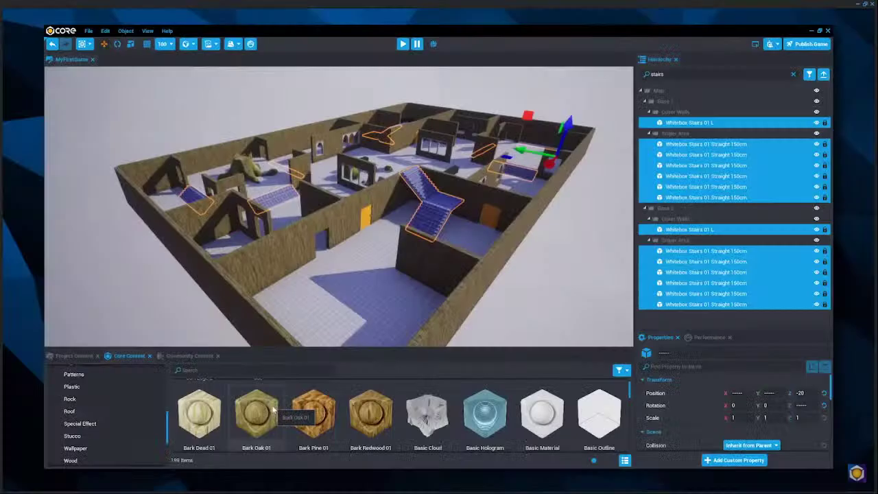
left_click_drag(321, 398, 678, 268)
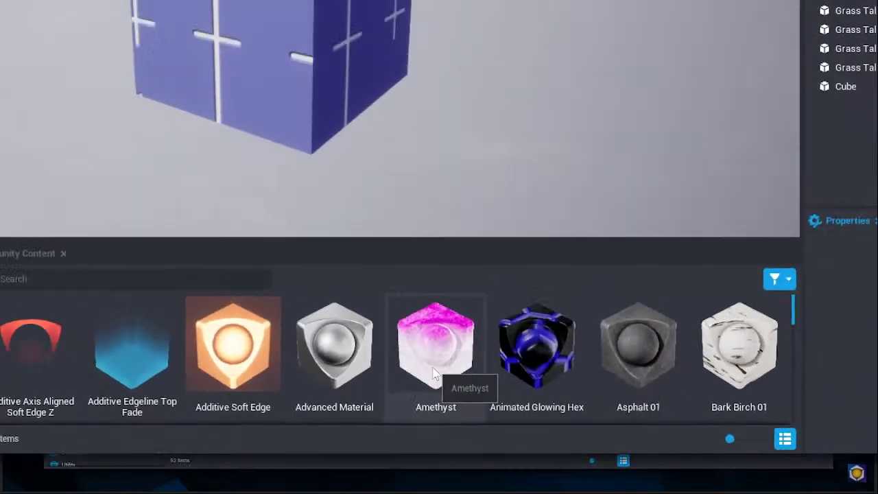
left_click_drag(428, 411, 344, 261)
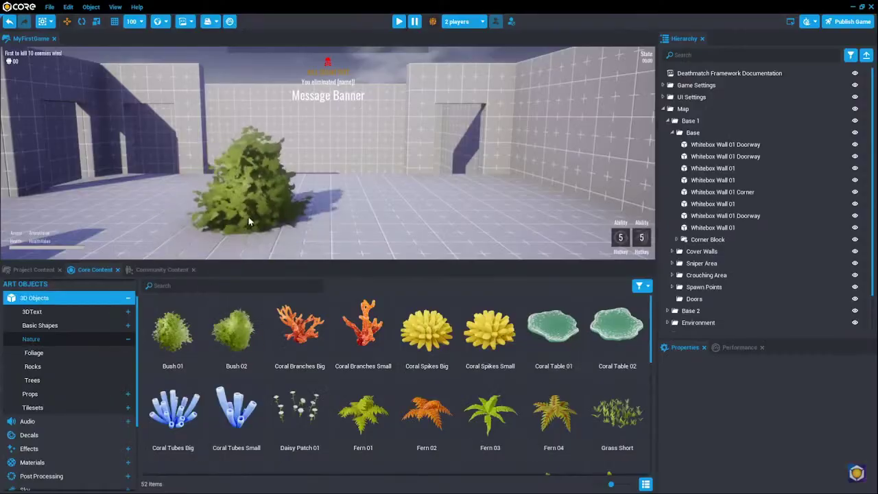
left_click_drag(236, 333, 366, 214)
left_click_drag(452, 332, 508, 219)
left_click_drag(490, 415, 422, 237)
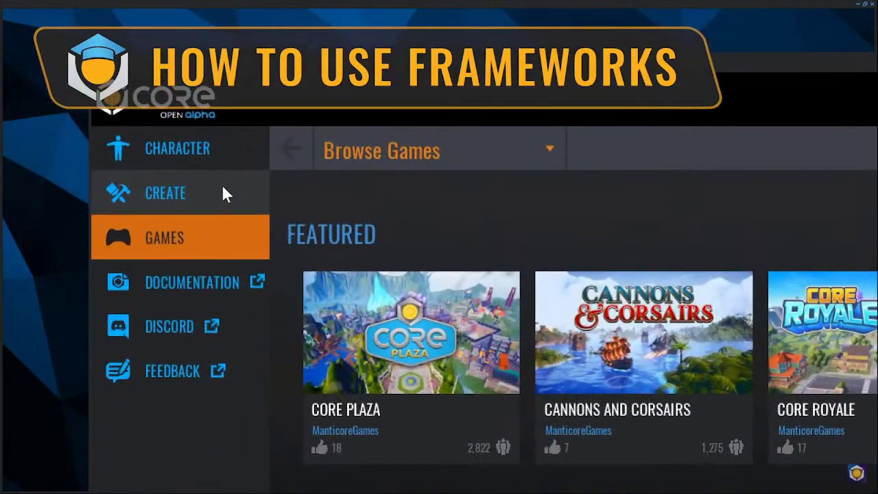
left_click(135, 115)
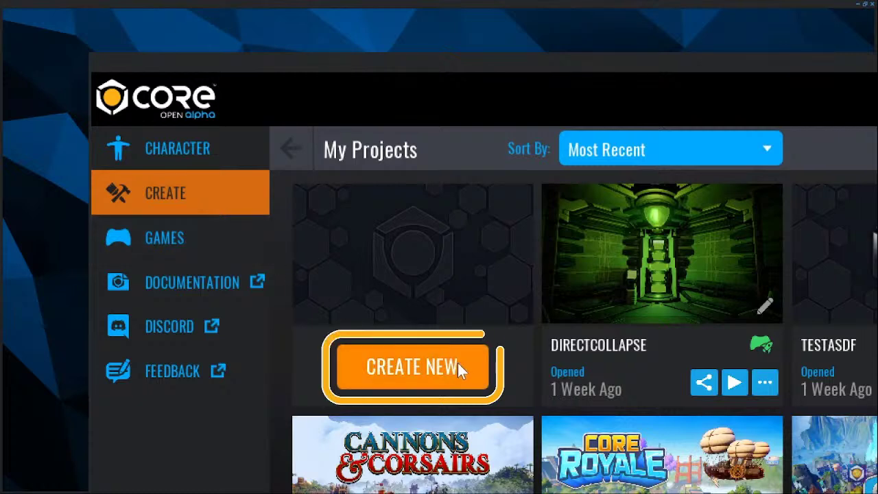
left_click(462, 362)
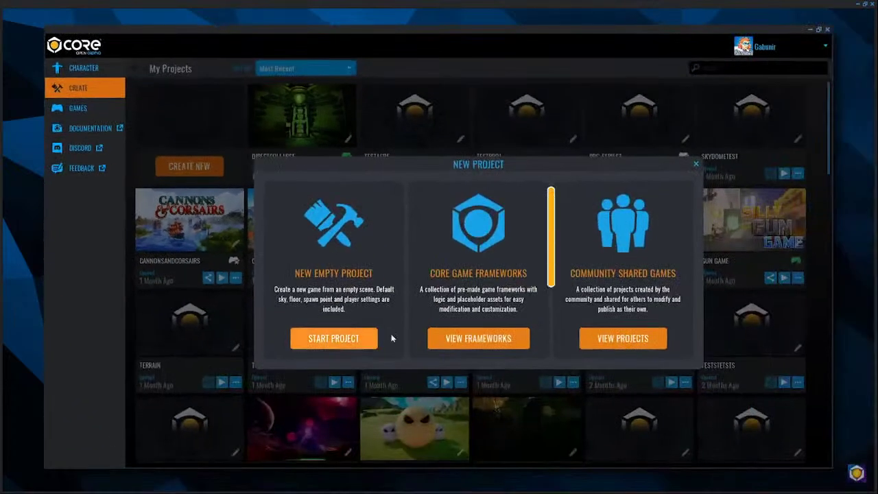
left_click(499, 341)
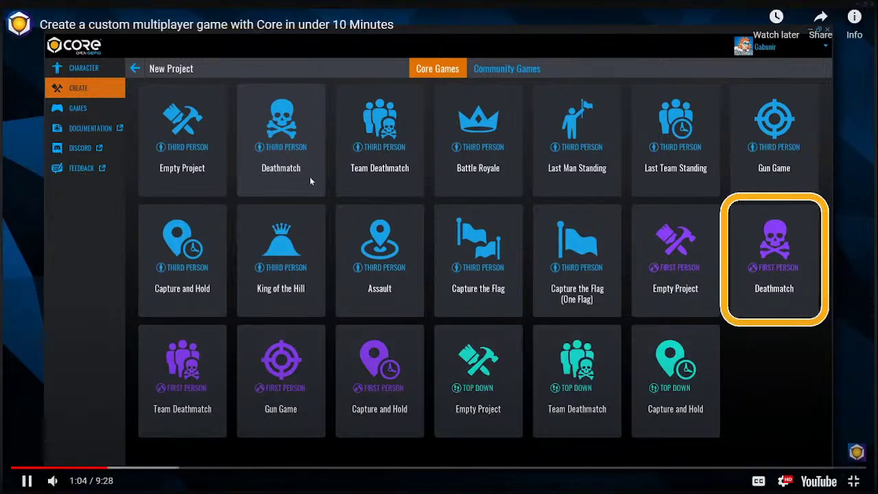
left_click(310, 180)
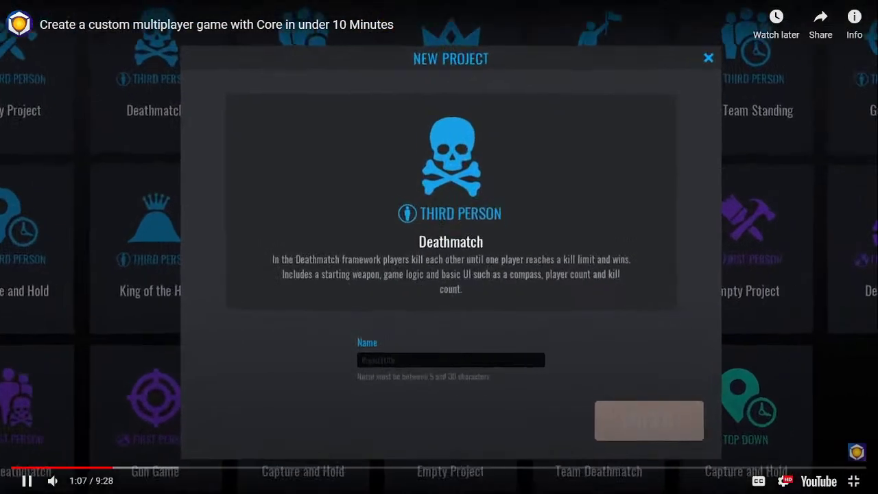
type("M")
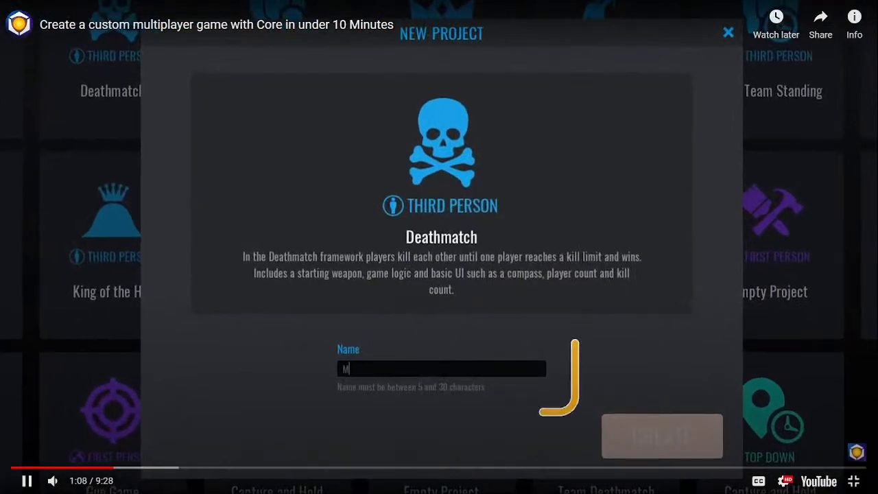
type("yFirstGame")
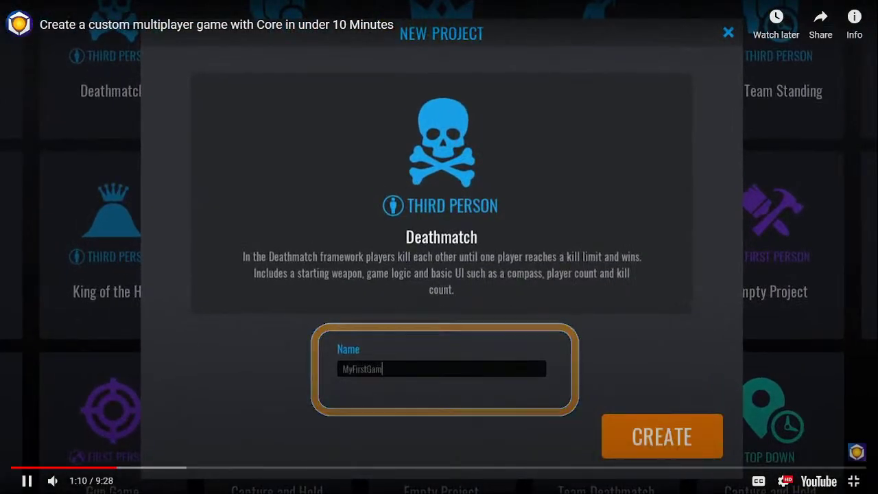
left_click(699, 445)
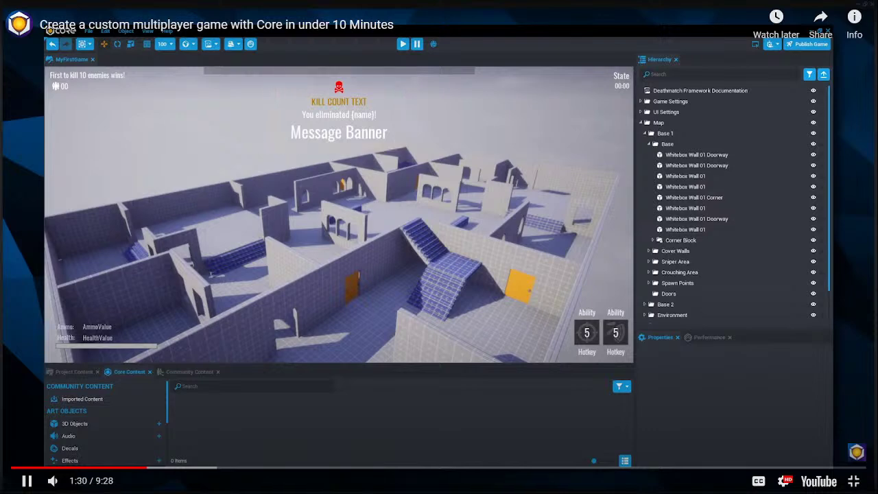
Pause the tutorial video and exit its full-screen view
key("space")
key("space")
key("space")
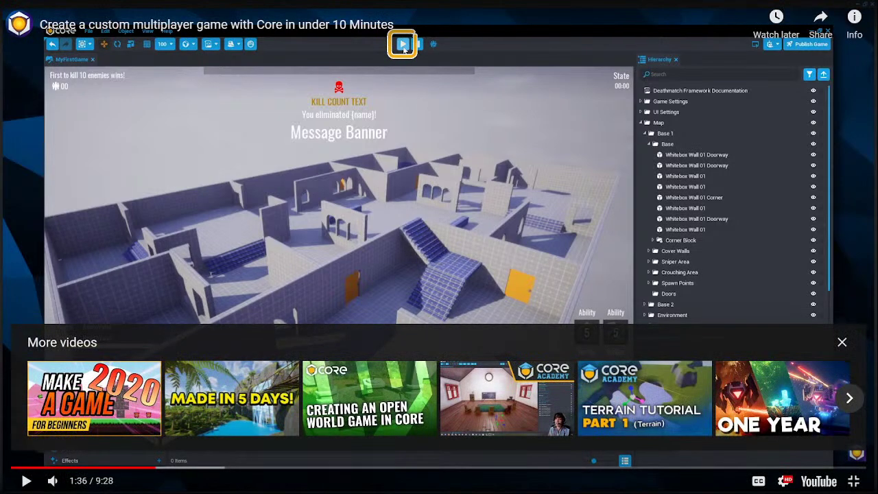
left_click(853, 480)
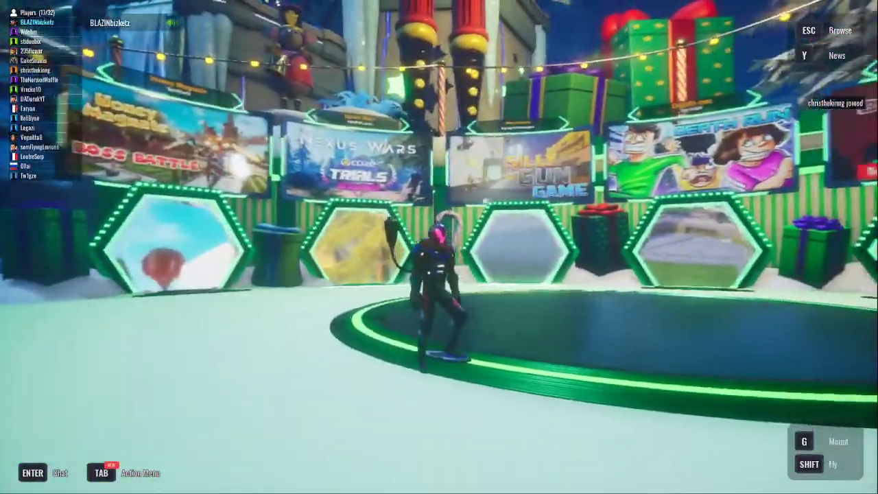
Switch to Core and move the avatar with its mount around the Core World plaza
key("w")
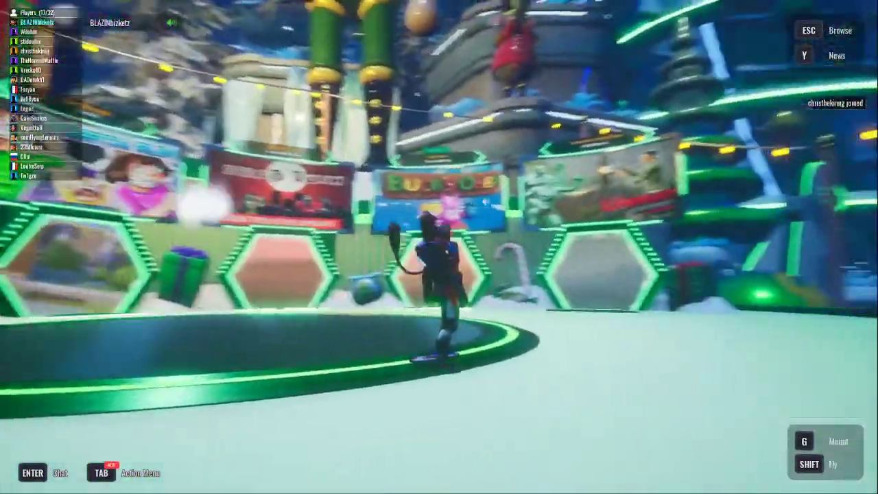
key("g")
key("w")
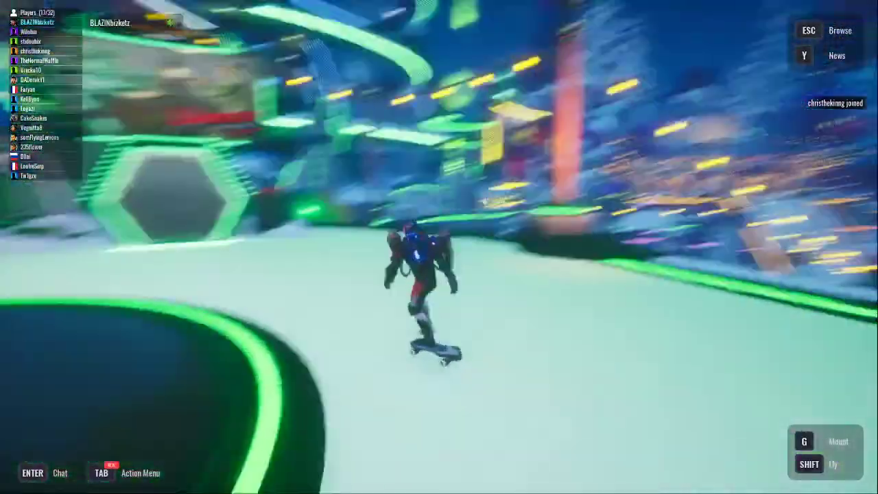
key("w")
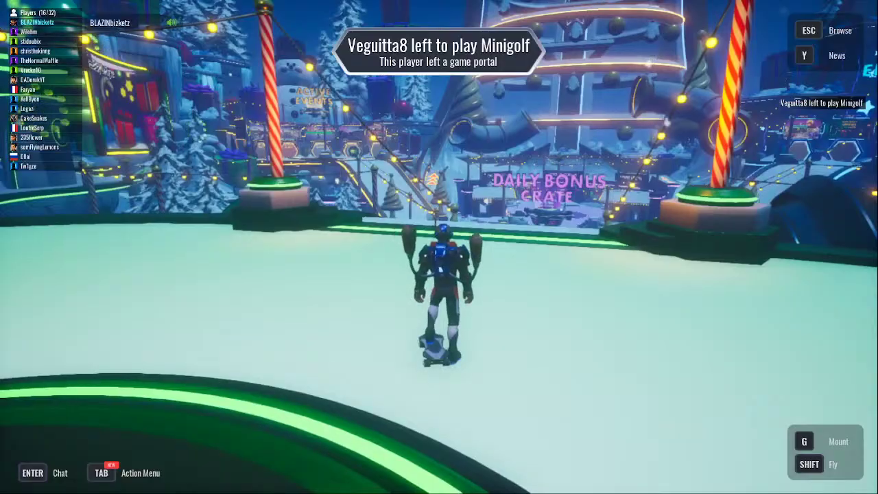
Leave the Core World game view and bring up the list of own created projects
key("Escape")
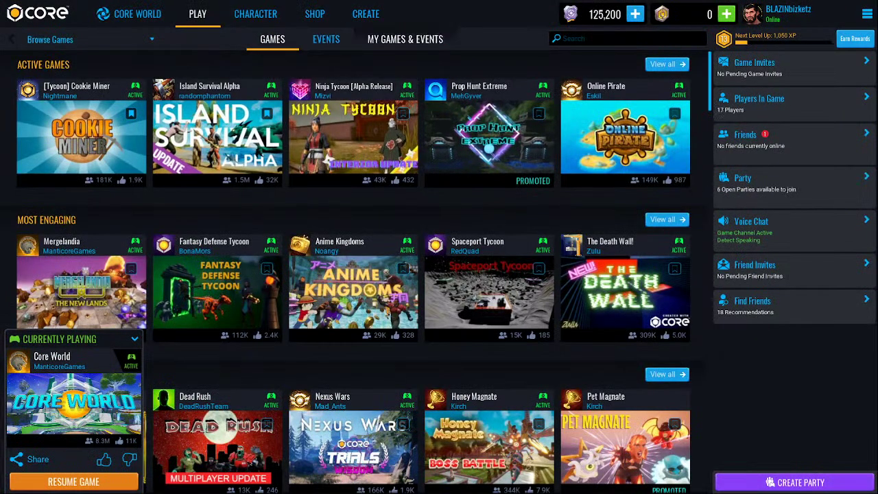
left_click(405, 39)
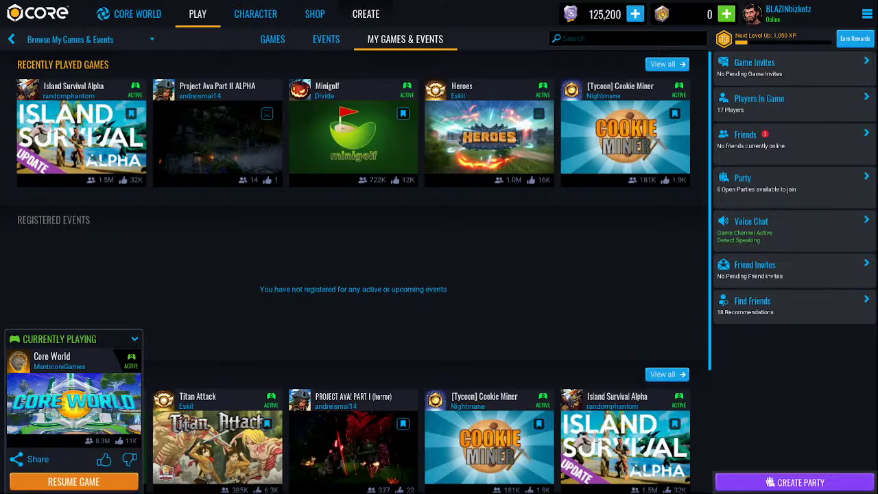
left_click(366, 13)
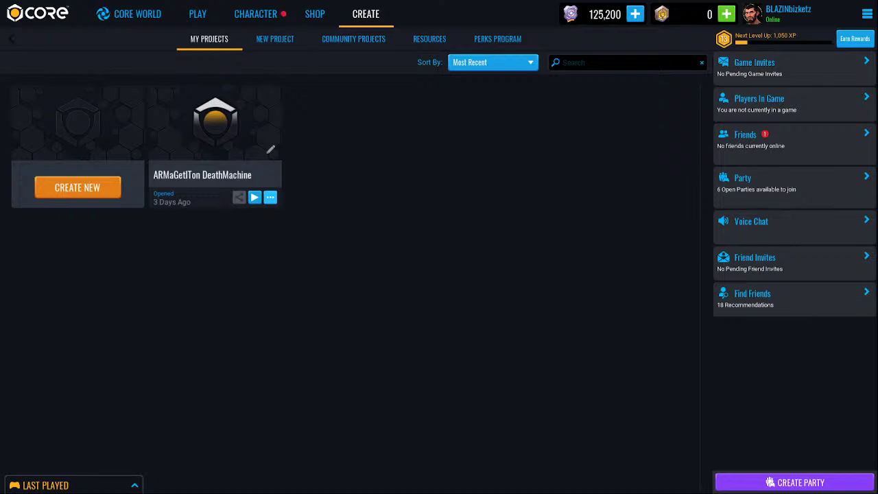
Open the ARMaGetITon DeathMachine project in the editor, then go back to the project list in the main menu
left_click(270, 197)
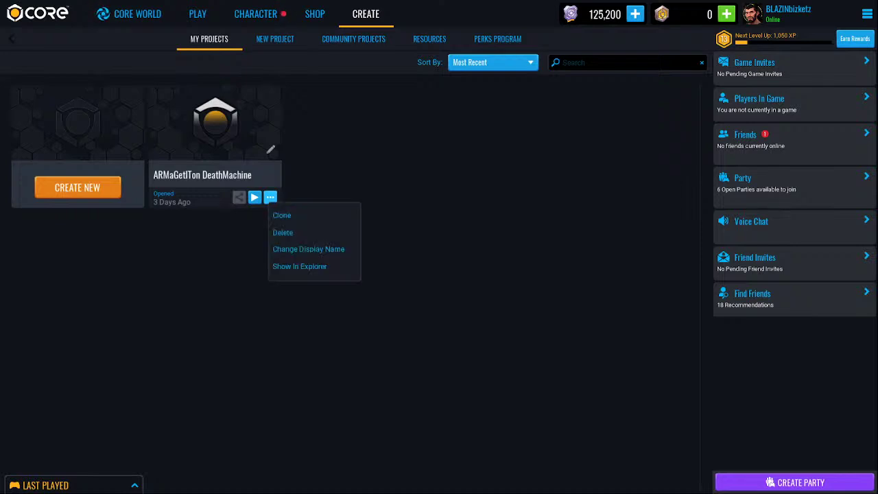
left_click(215, 122)
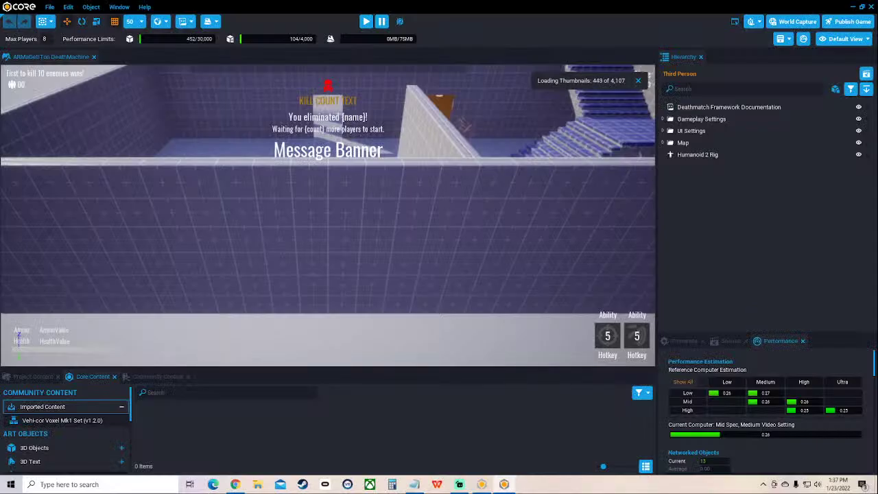
left_click(50, 7)
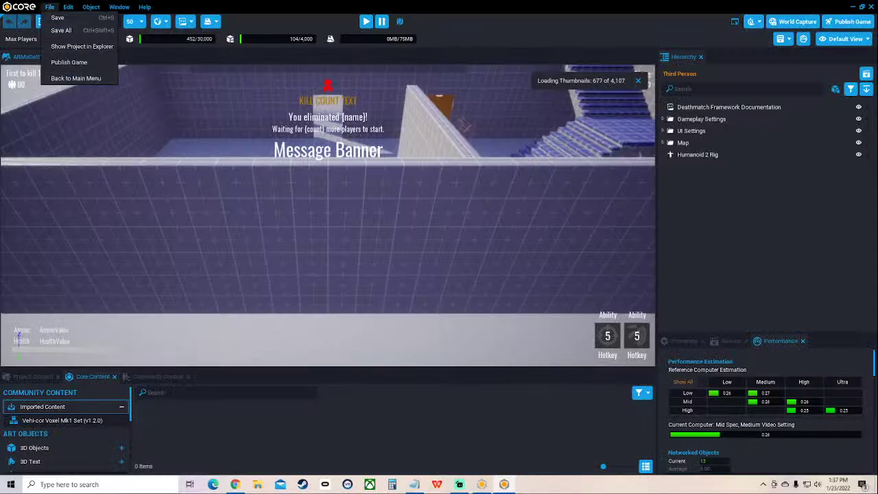
left_click(76, 78)
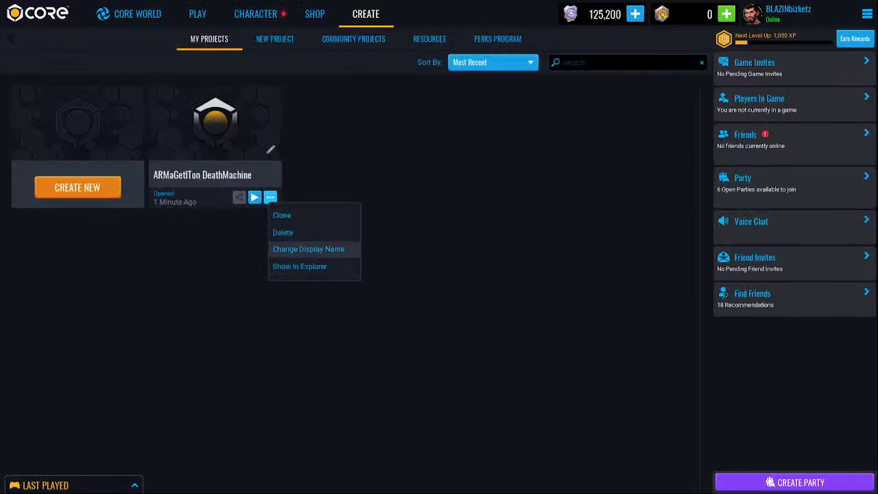
Permanently delete the ARMaGetITon DeathMachine project from the own projects list
left_click(310, 249)
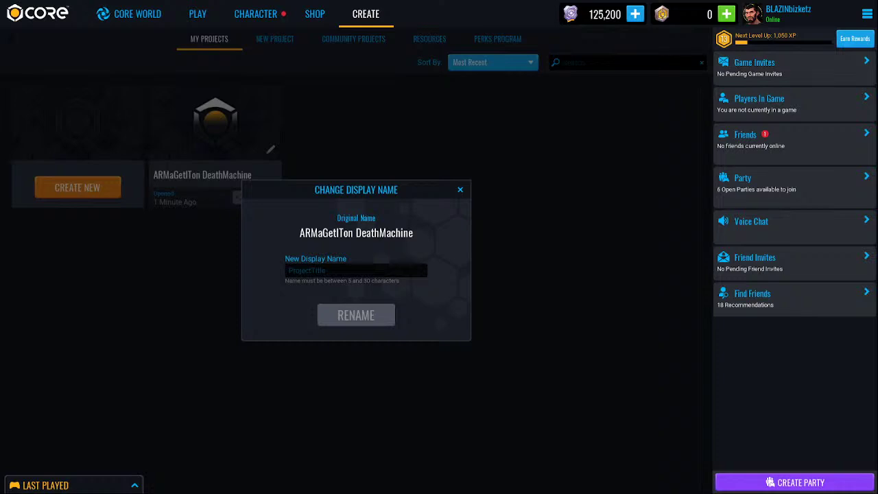
key("Escape")
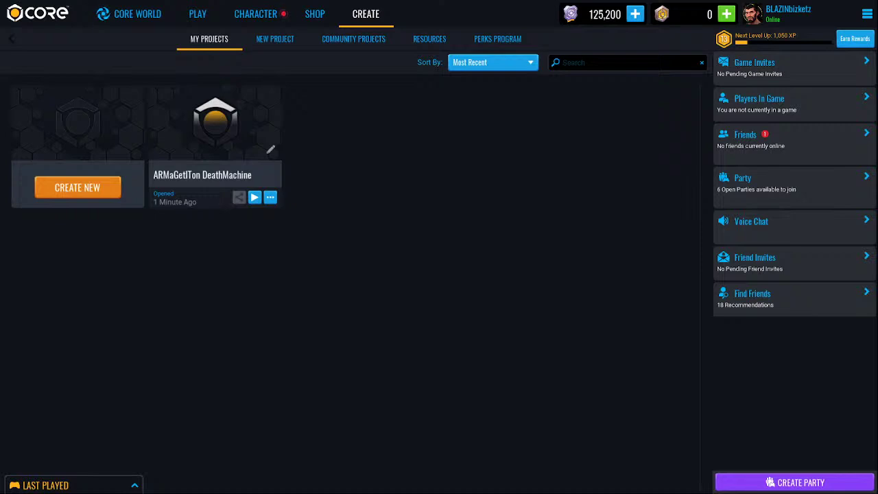
left_click(270, 197)
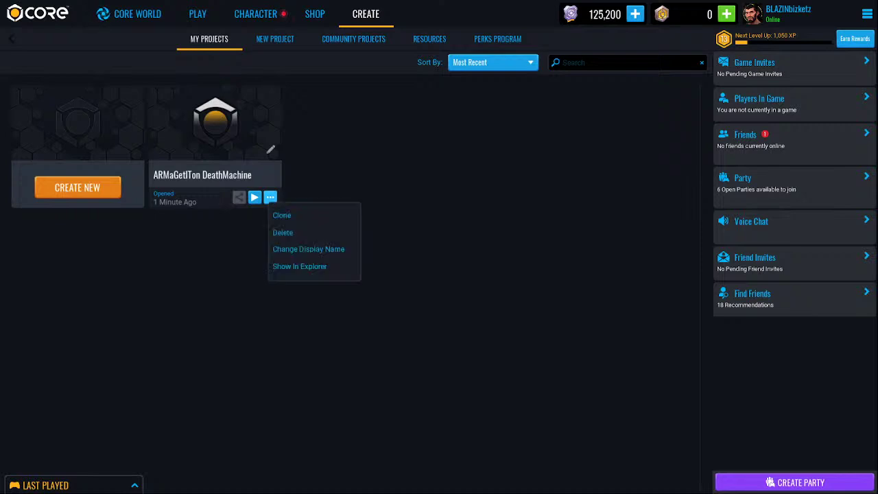
left_click(283, 233)
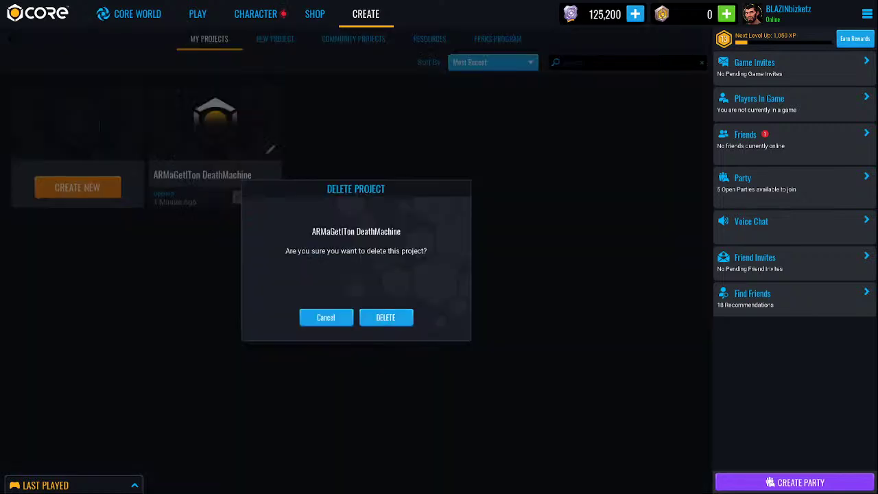
left_click(384, 316)
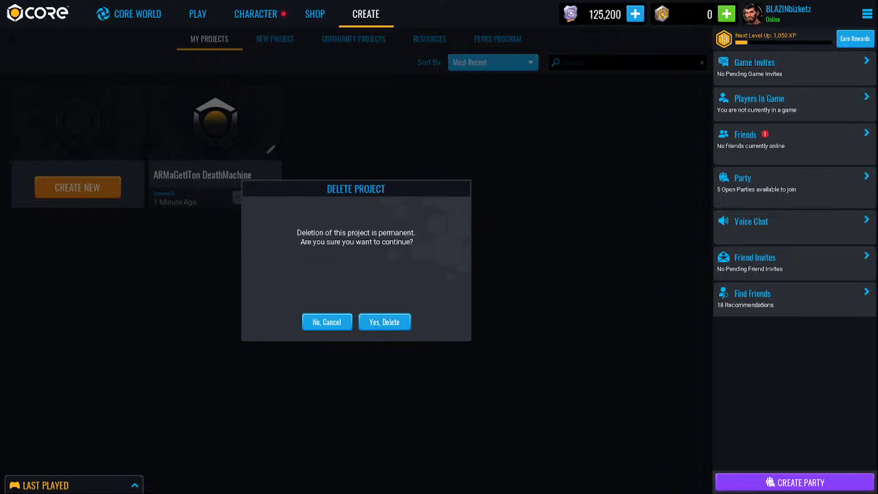
left_click(384, 321)
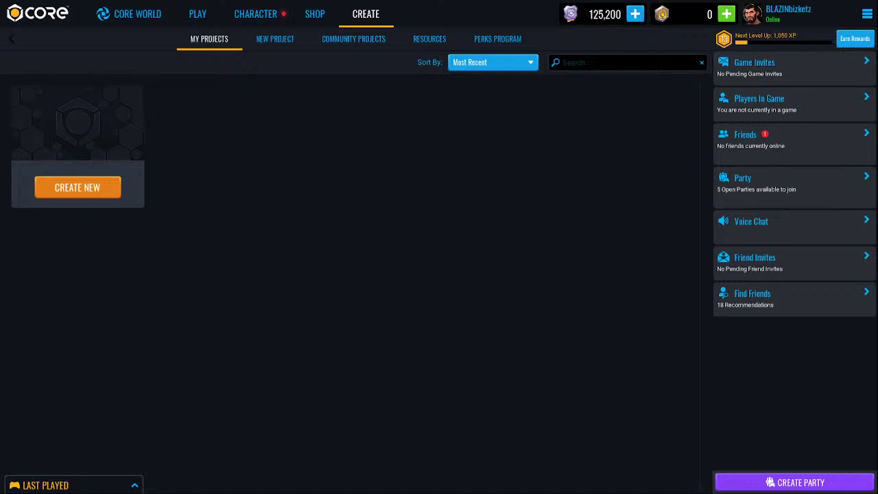
Start a new project with the Deathmatch gameplay framework selected and look through the other available frameworks
left_click(77, 187)
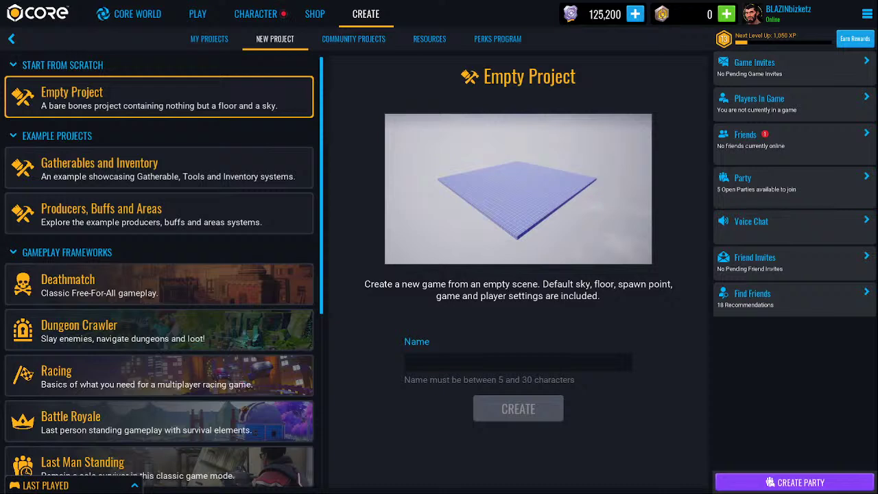
left_click(159, 285)
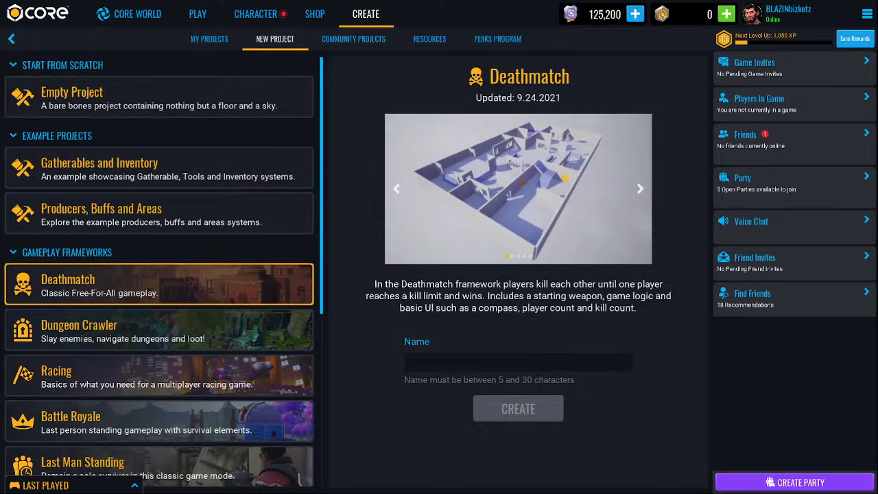
scroll(159, 275, "down", 2)
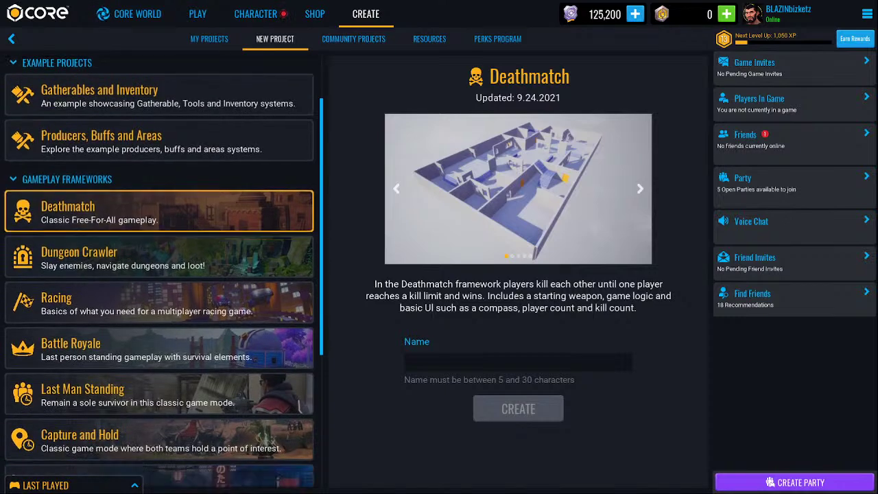
scroll(159, 274, "down", 6)
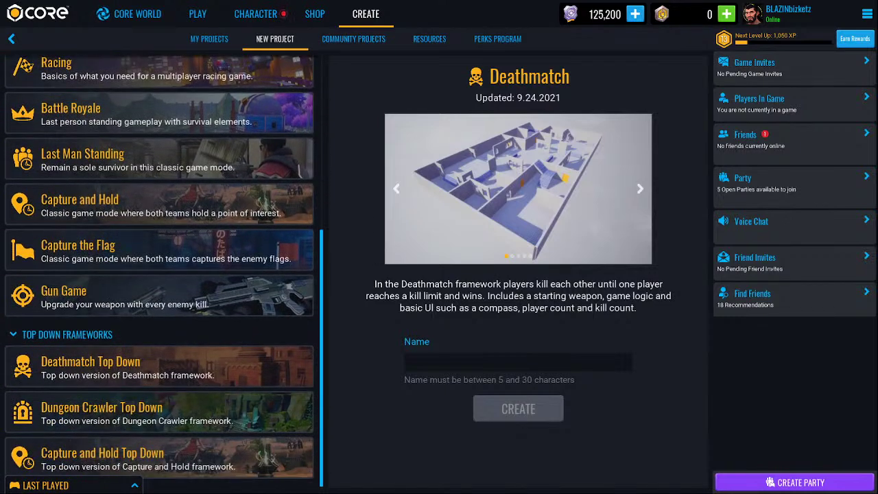
scroll(159, 275, "up", 4)
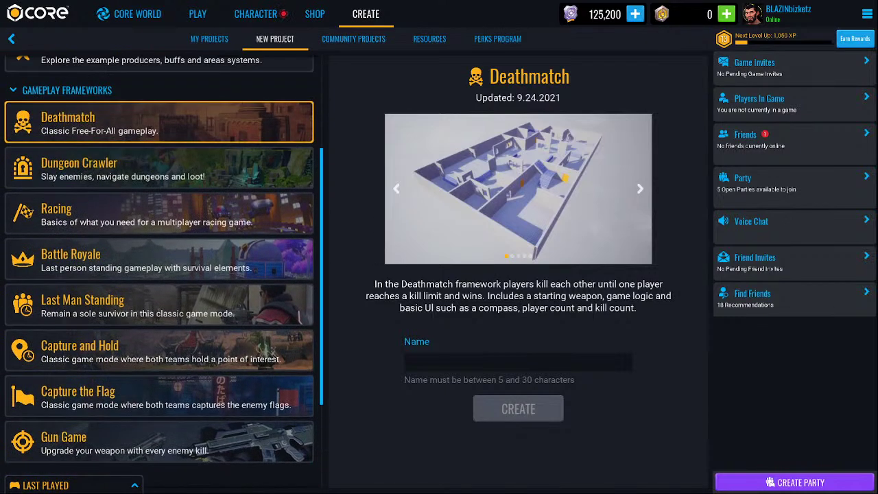
scroll(160, 275, "up", 3)
scroll(159, 275, "up", 1)
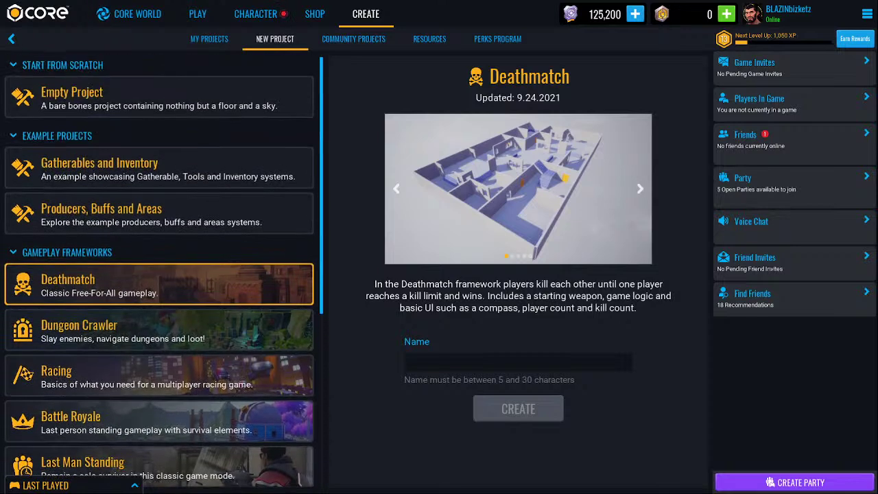
Look at the Community Projects, Resources and Perks Program pages, and return to the new project page
left_click(353, 39)
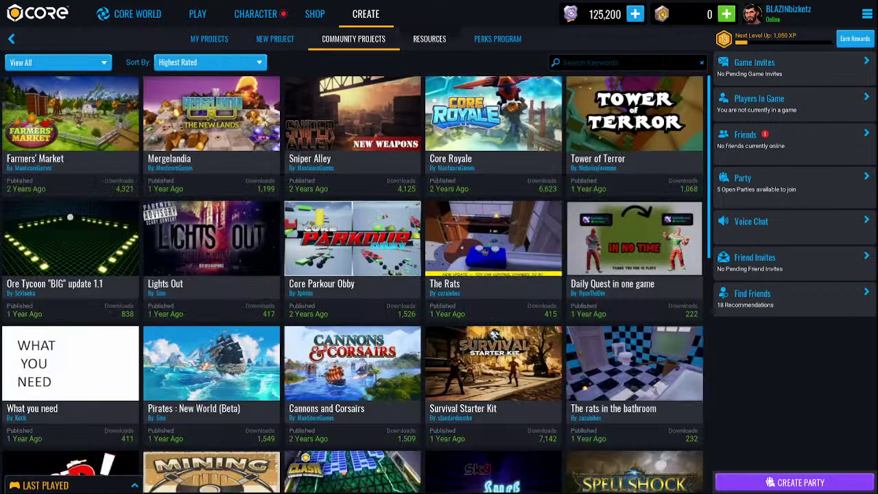
left_click(429, 38)
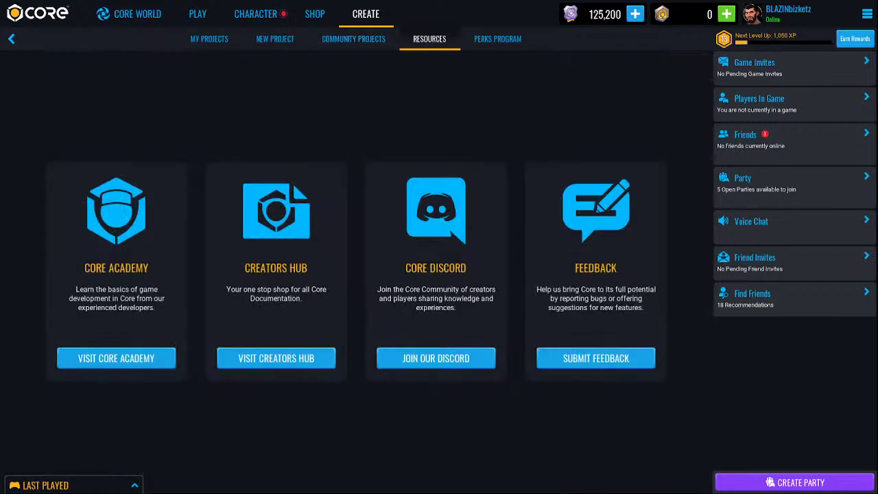
left_click(497, 38)
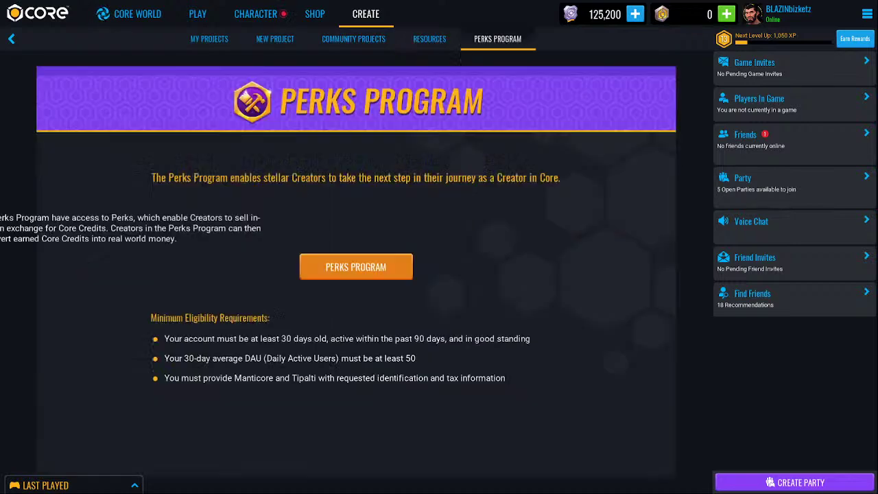
left_click(210, 38)
left_click(275, 38)
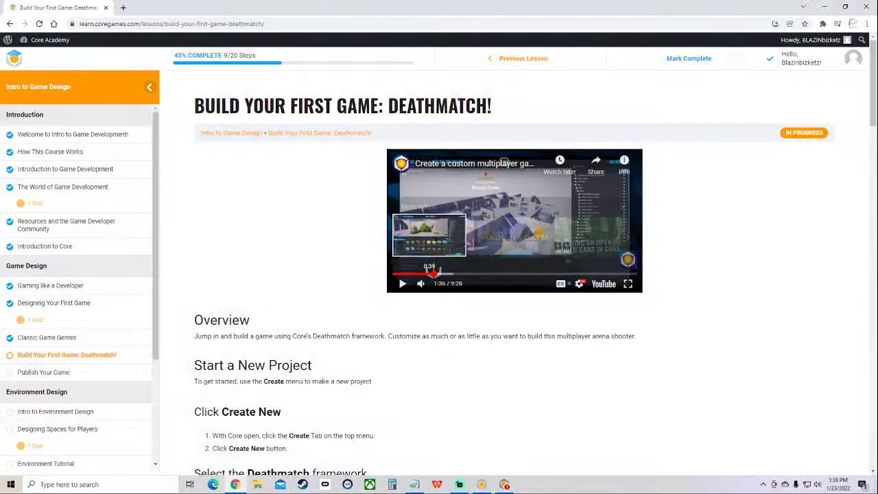
In the browser lesson, rewind the tutorial video, replay the part on creating the Deathmatch project, and pause it
left_click(413, 274)
left_click(403, 283)
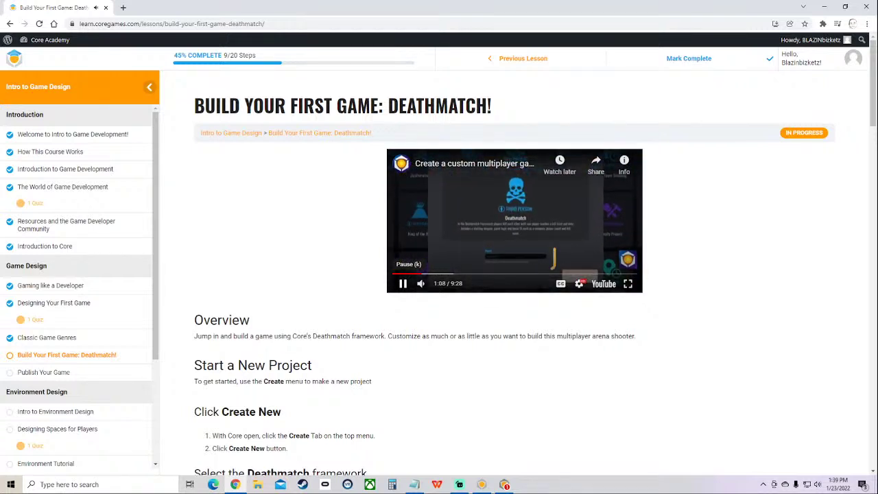
left_click(403, 283)
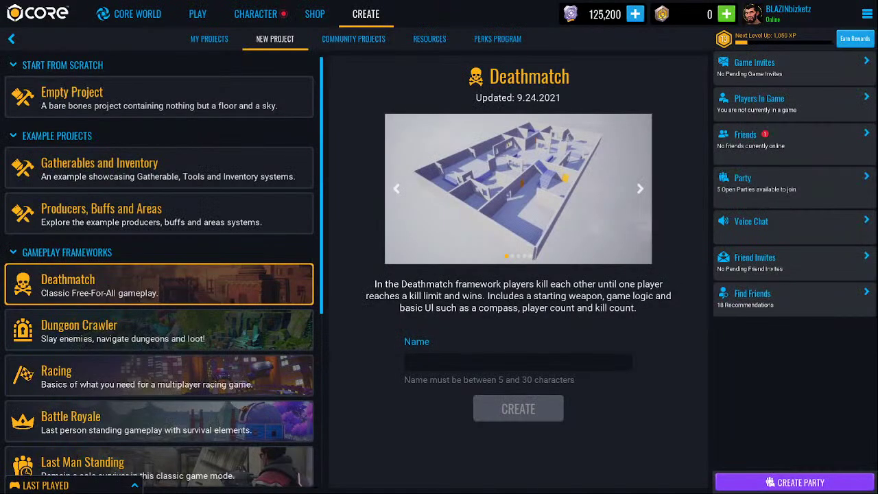
Create a project named New Deathmatch Test ONE from the Deathmatch framework in Core
scroll(160, 275, "down", 1)
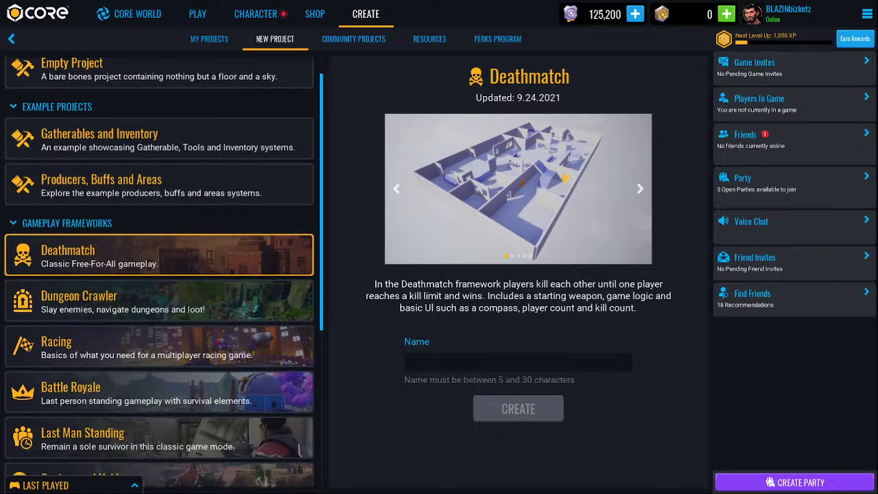
scroll(159, 274, "down", 7)
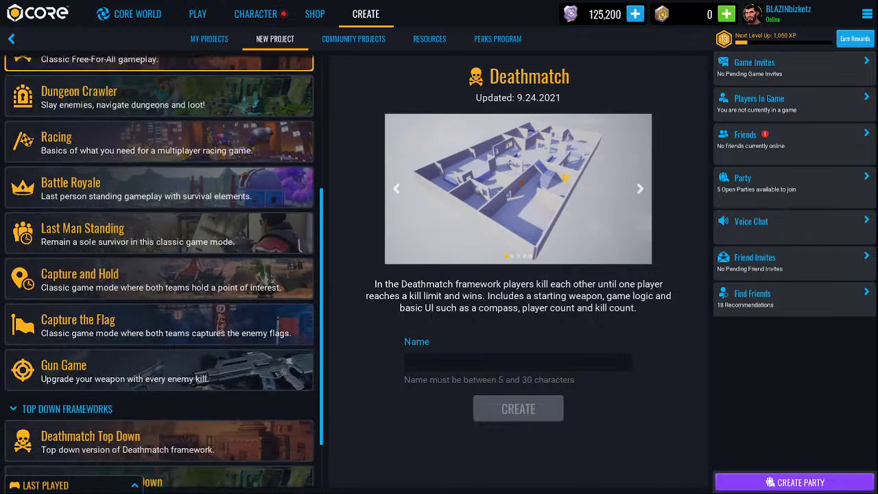
scroll(159, 274, "down", 3)
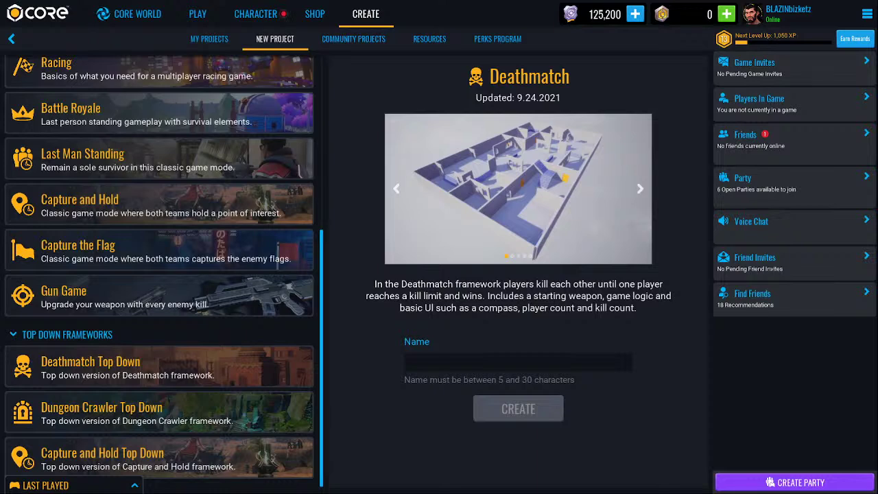
scroll(159, 275, "up", 7)
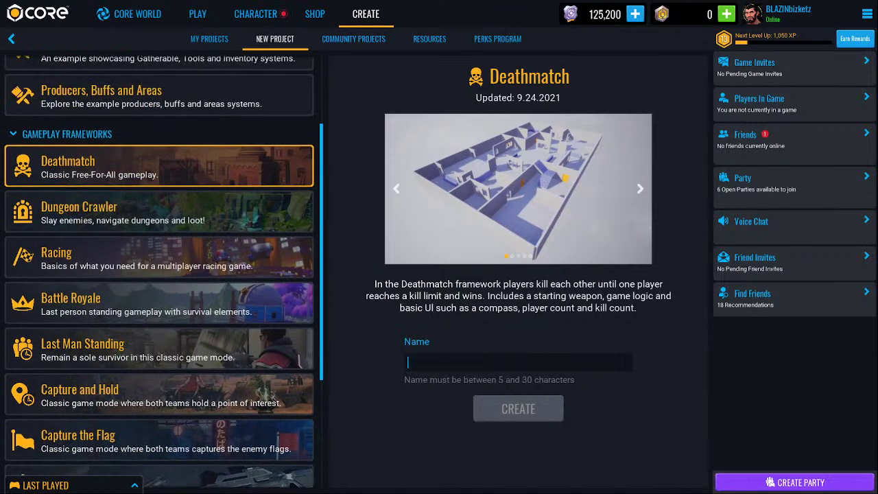
type("New Deathman")
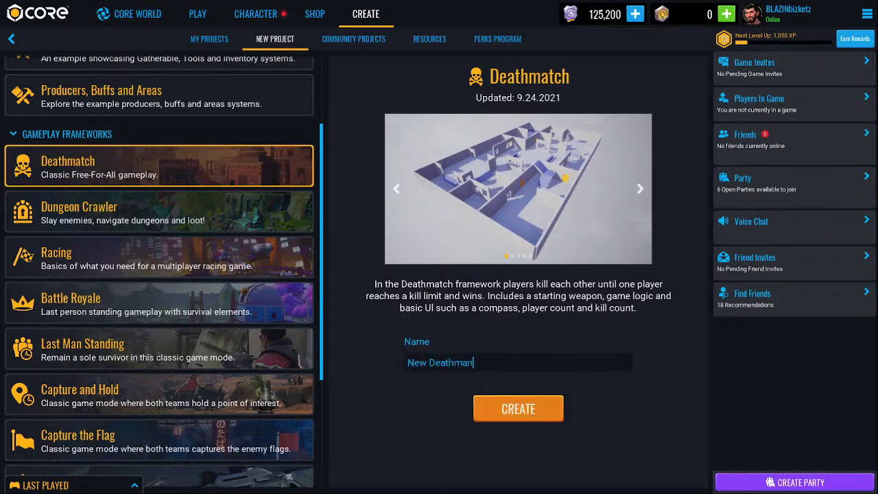
key("BackSpace")
type("tch Test 0")
type("NE")
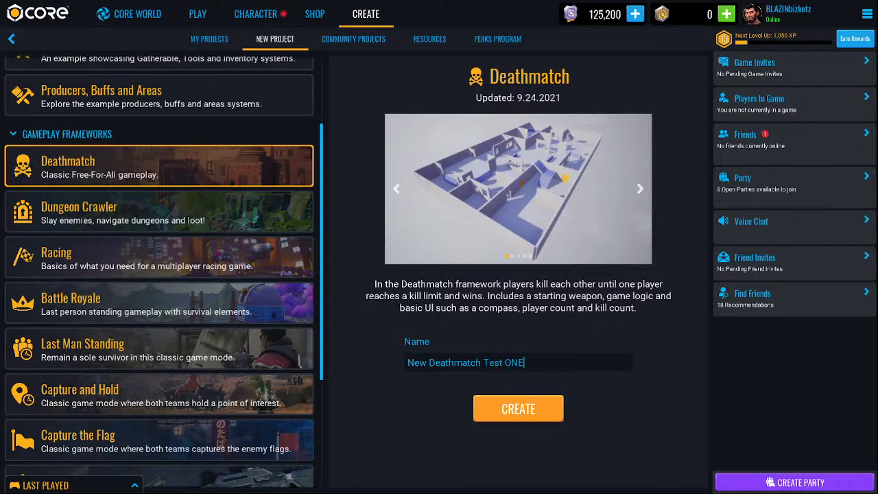
key("Return")
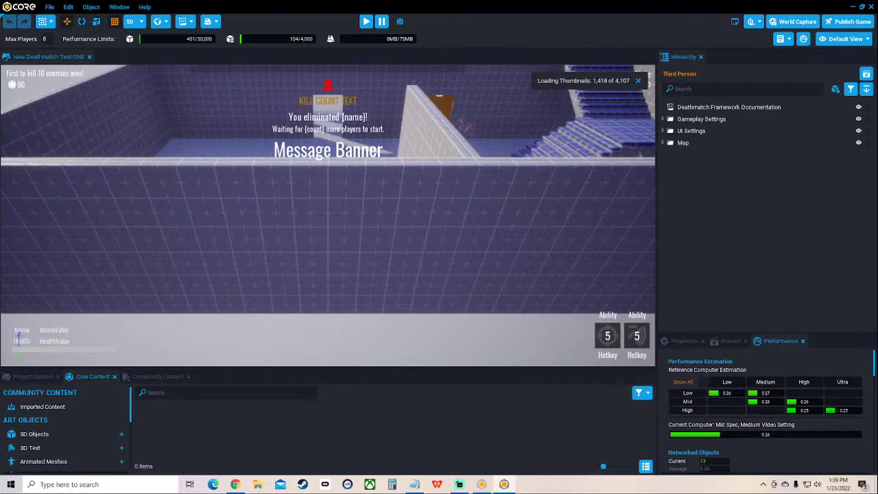
Examine the Deathmatch map's walls, stairs and rooms from several viewpoints, and switch back to the lesson in the browser
left_click_drag(363, 215, 255, 215)
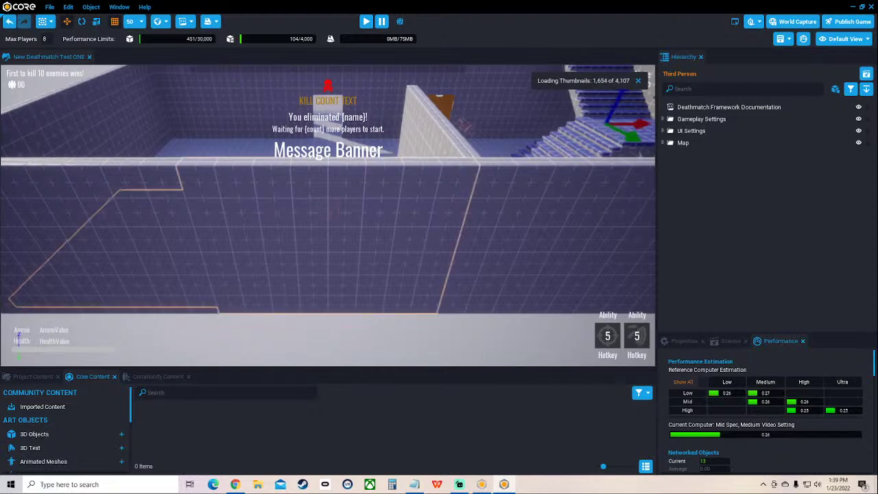
right_click_drag(256, 215, 352, 138)
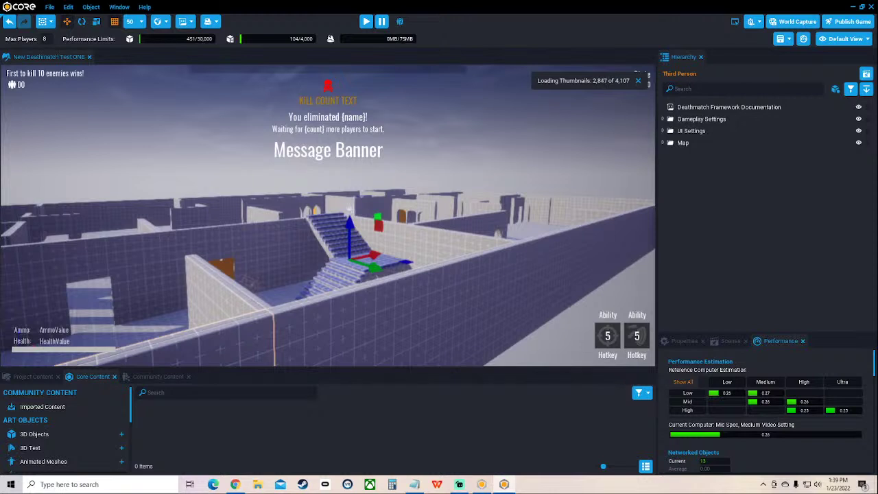
mouse_move(327, 215)
right_mouse_down()
mouse_move(357, 274)
mouse_move(339, 172)
mouse_move(340, 218)
mouse_move(333, 214)
right_mouse_up()
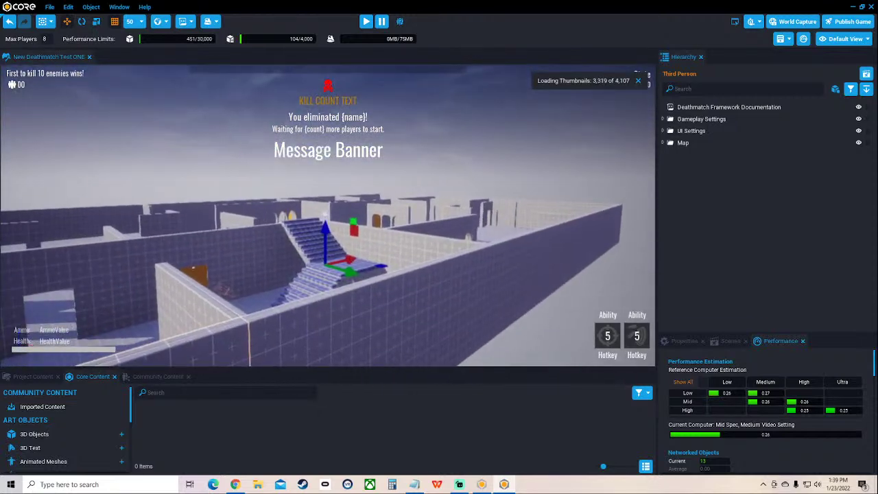
key("w")
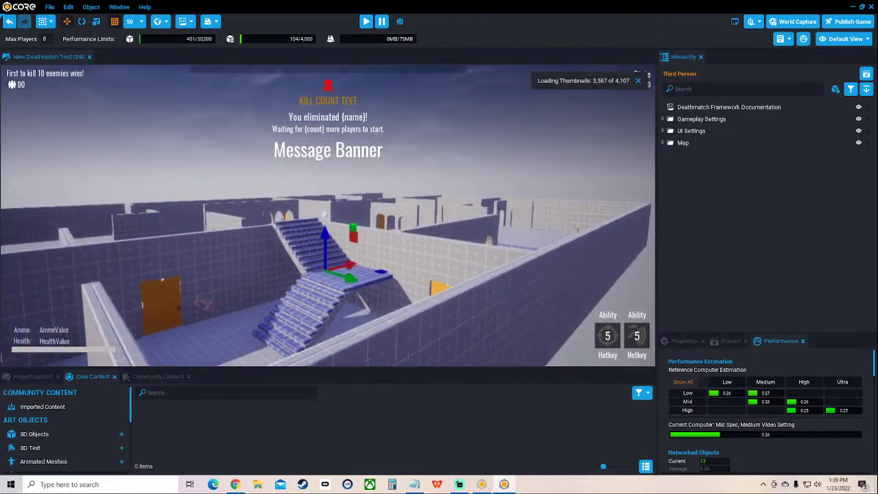
right_click_drag(327, 216, 474, 318)
key("w")
key("w")
right_click_drag(328, 215, 439, 238)
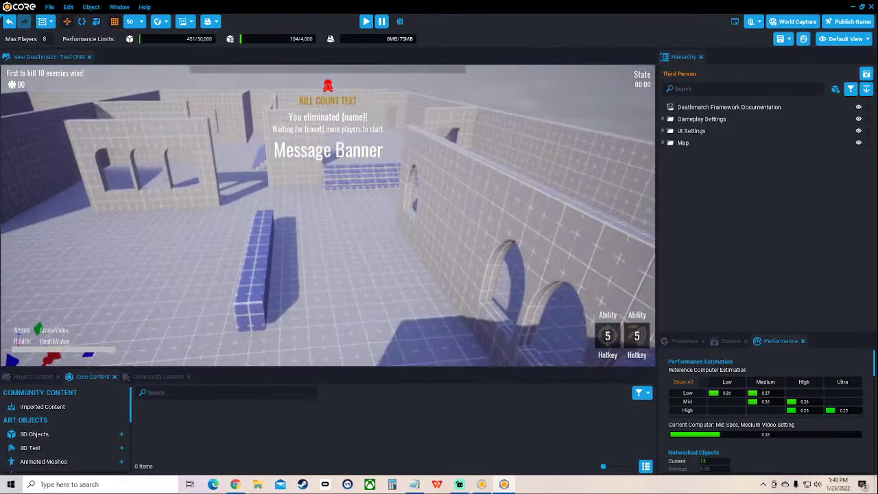
key("w")
key("s")
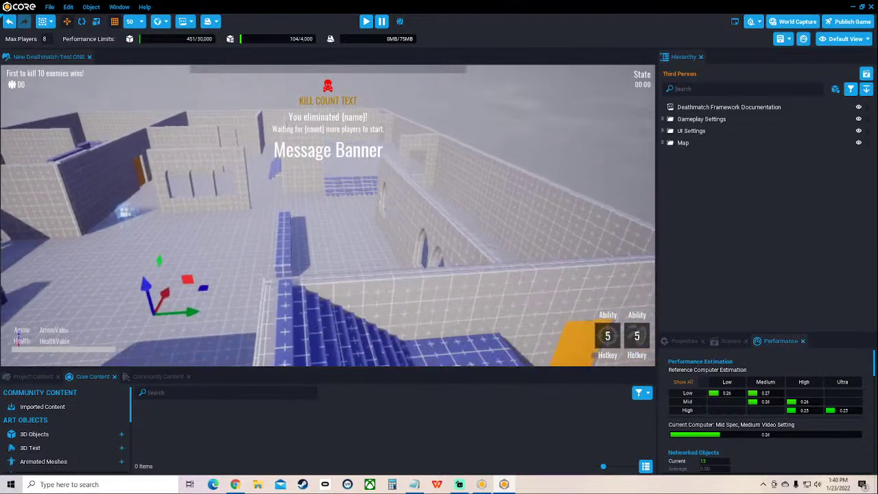
right_click_drag(328, 215, 188, 225)
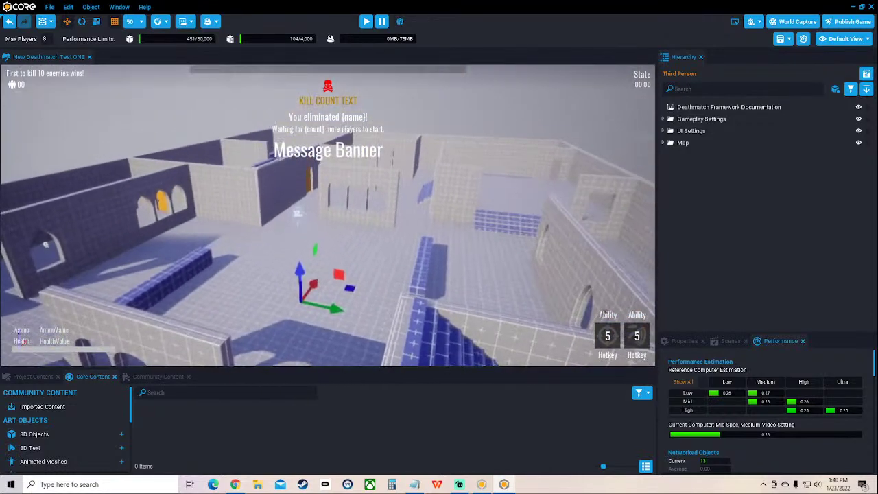
key("w")
key("s")
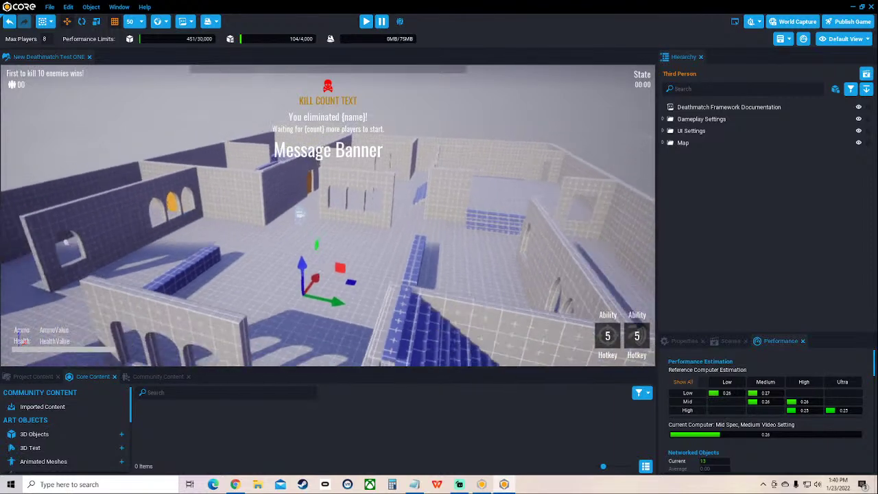
right_click_drag(188, 225, 155, 253)
key("s")
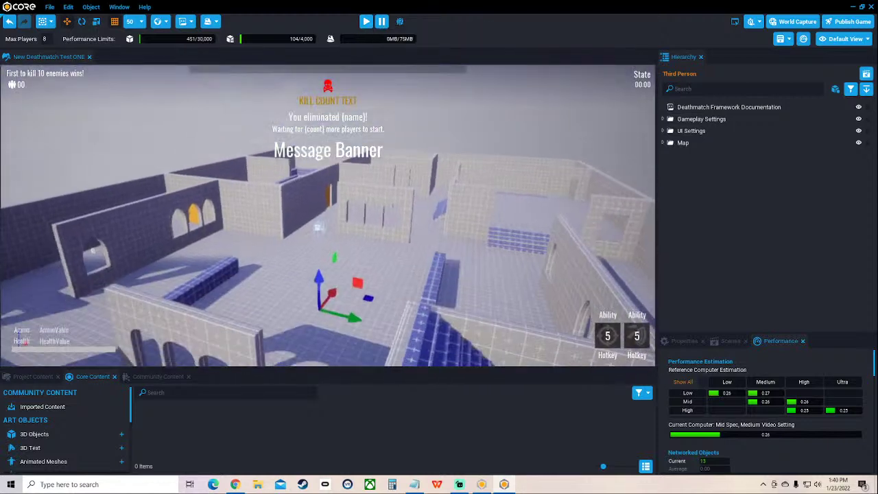
key("alt+Tab")
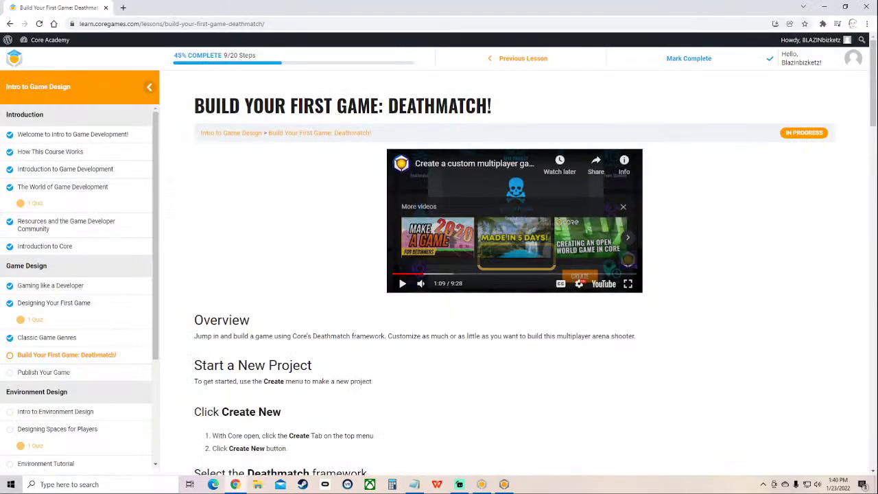
Skip the lesson video ahead to about 1:20, watch the preview-mode part full screen up to Shooter Mechanics, pause it, and exit full screen
left_click(403, 284)
left_click(427, 274)
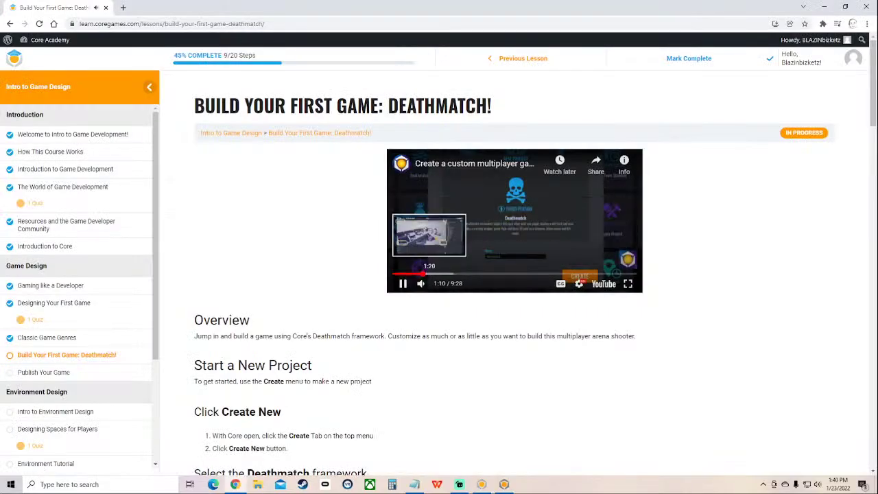
left_click(628, 283)
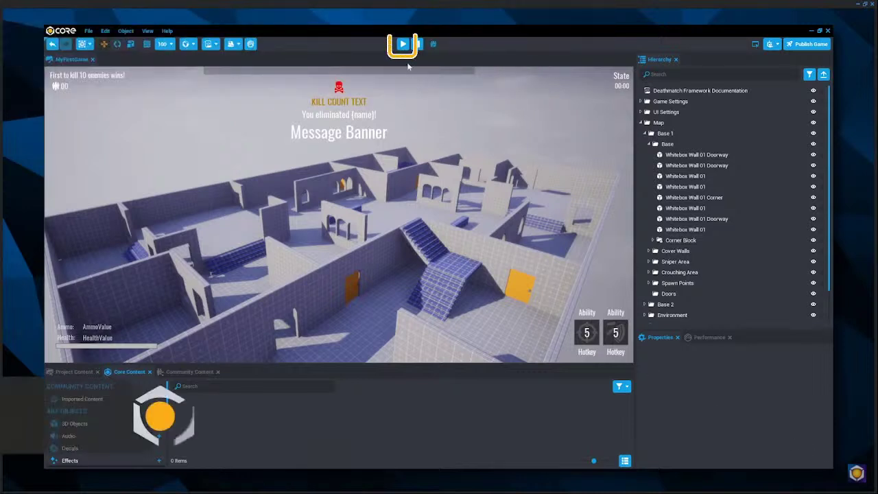
left_click(403, 46)
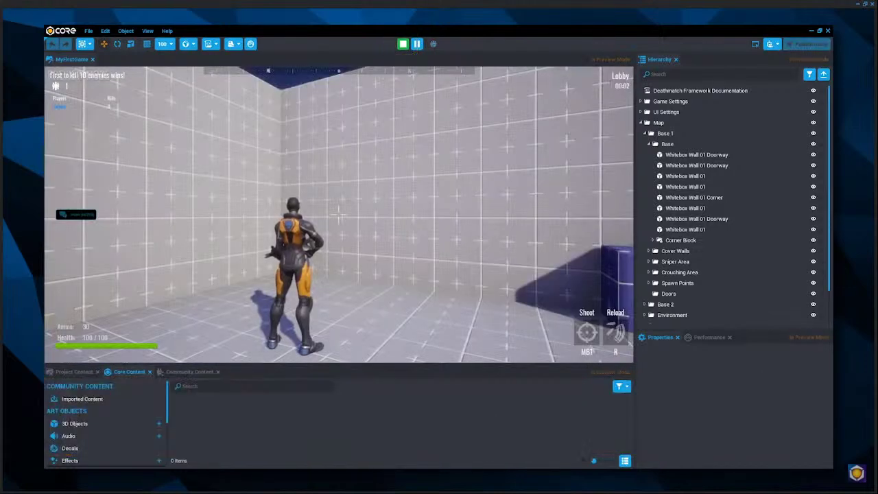
key("space")
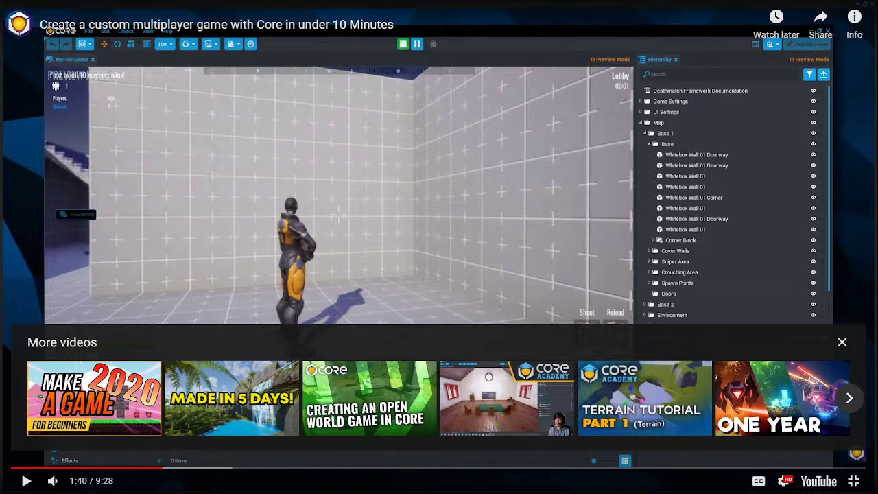
key("space")
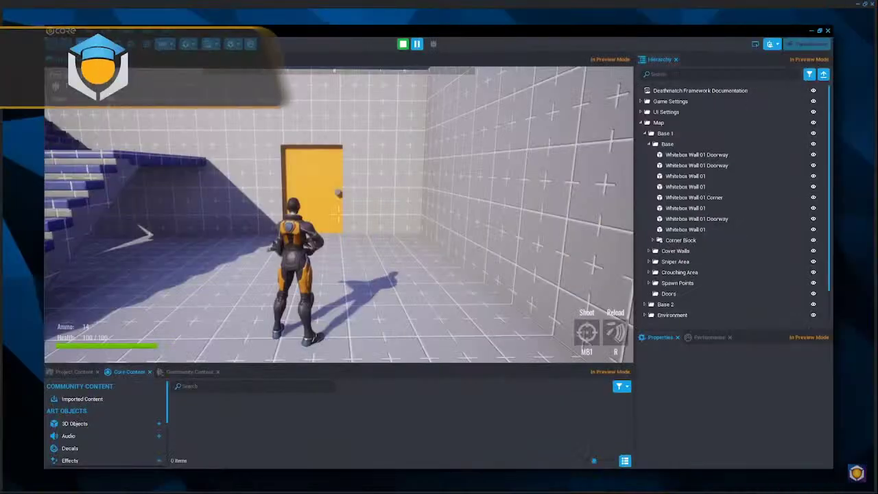
key("space")
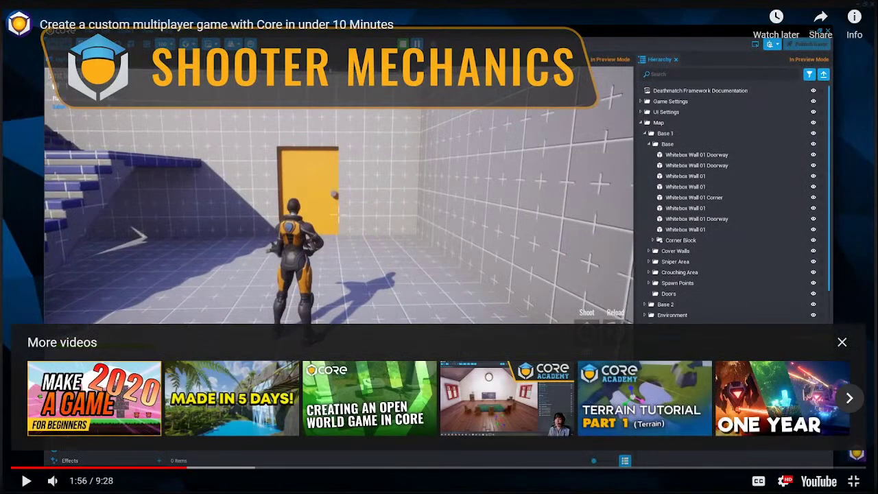
key("Escape")
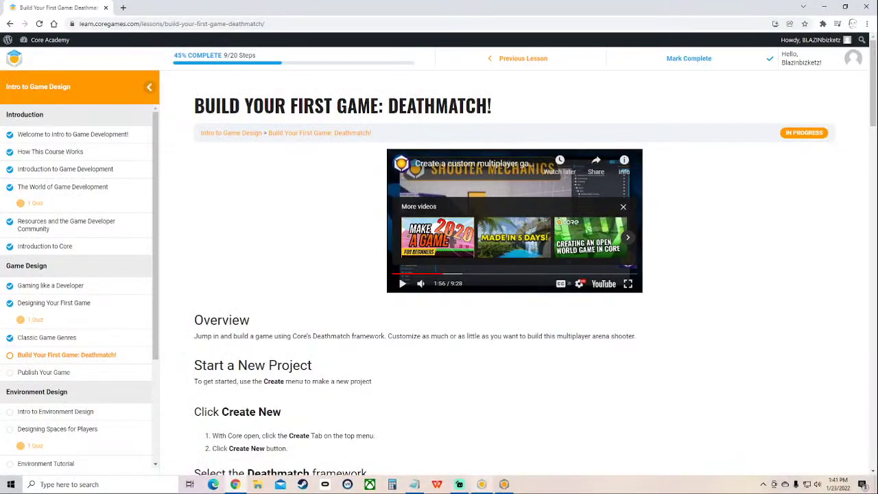
Switch to Core, start previewing the New Deathmatch Test ONE project, and walk the character around the starting room
left_click(504, 484)
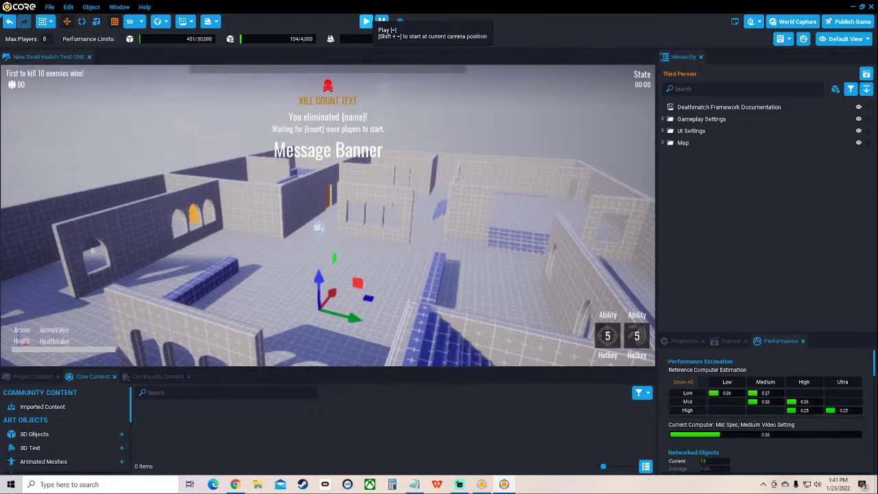
left_click(365, 21)
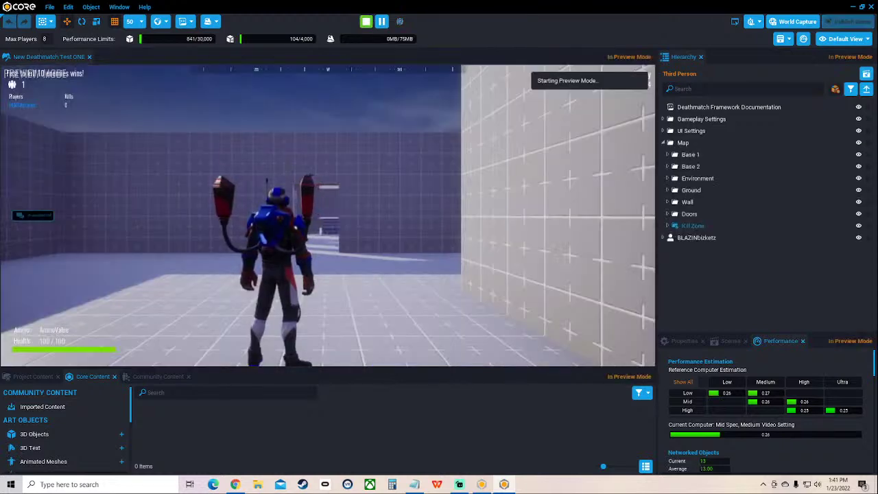
key("w")
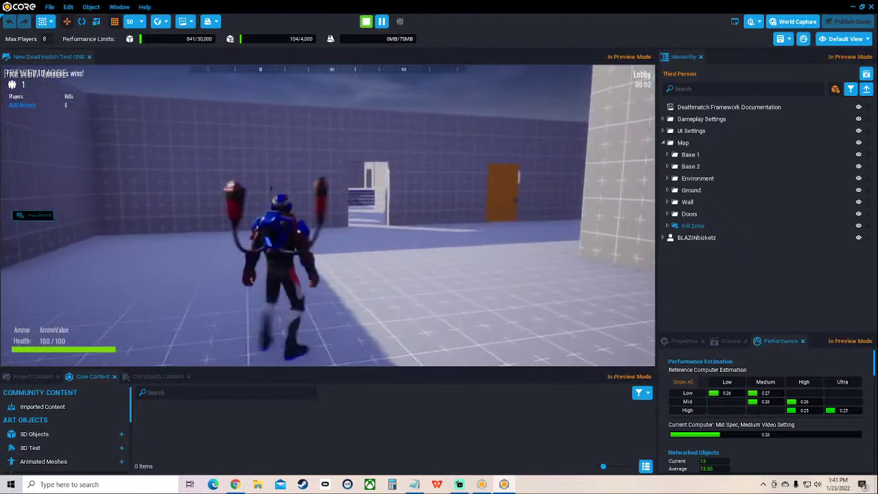
key("w")
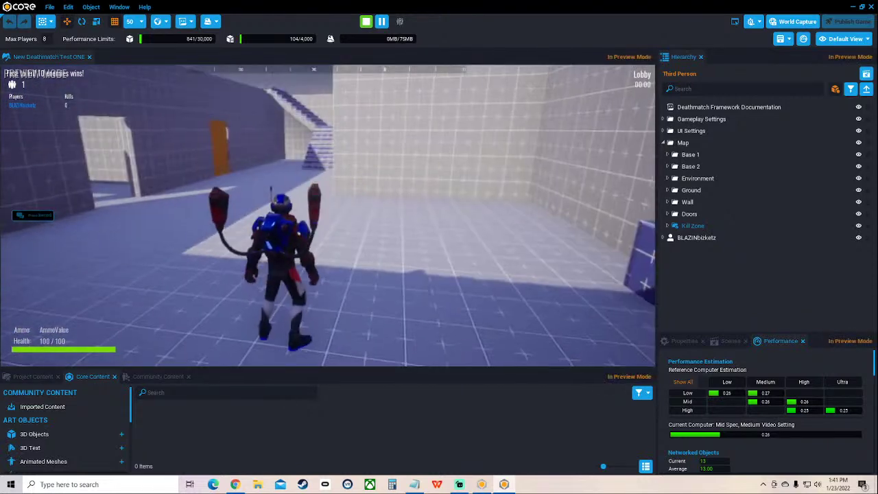
key("w")
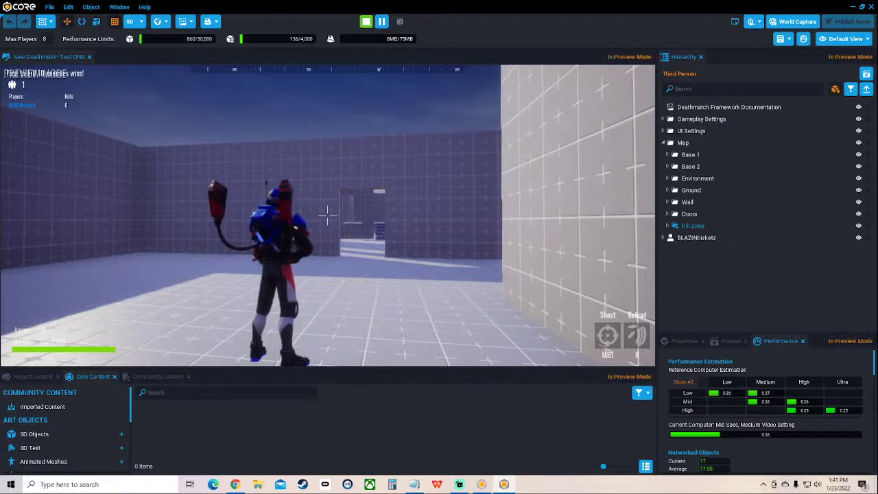
key("w")
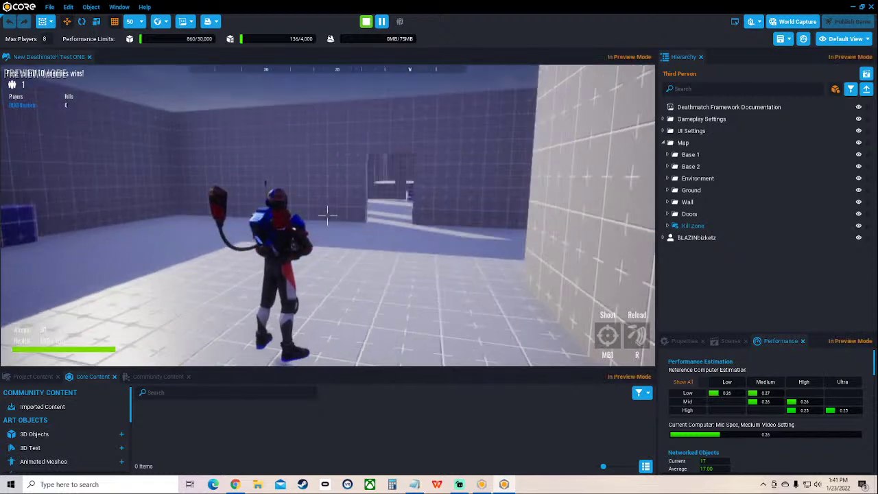
key("w")
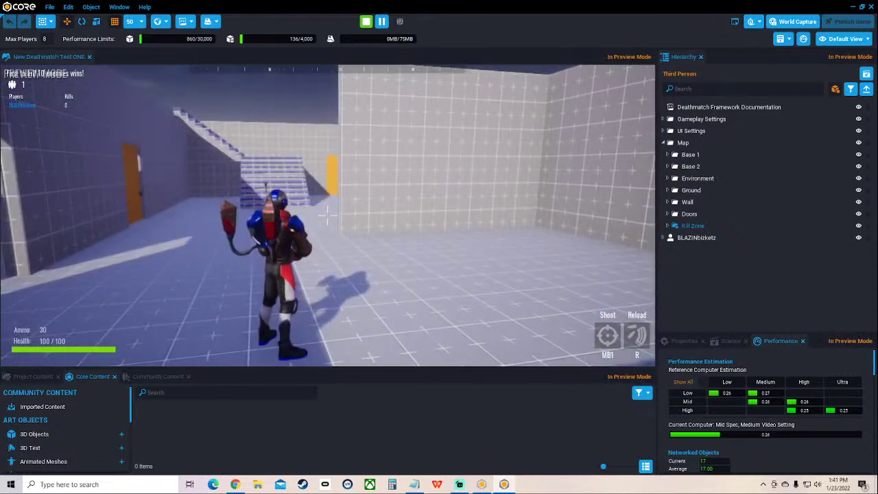
key("w")
key("w")
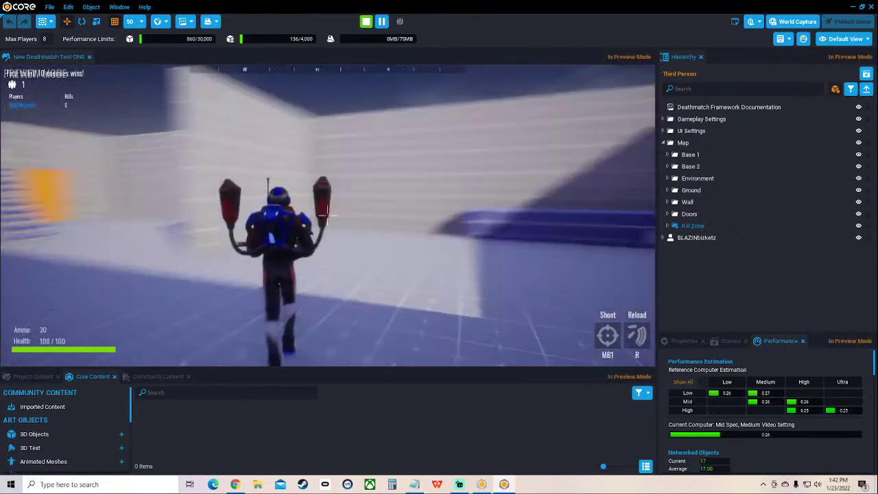
Run the character through the doorway into the open arena, test jumping, and fire several shots
key("w")
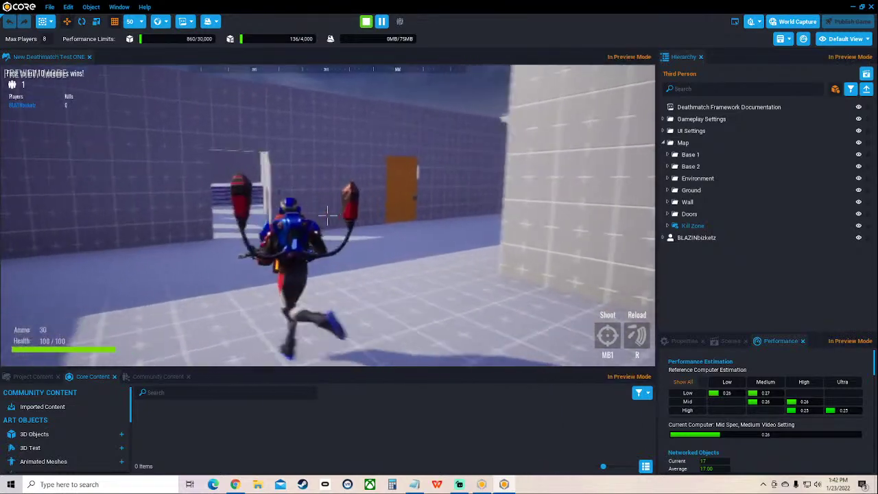
key("w")
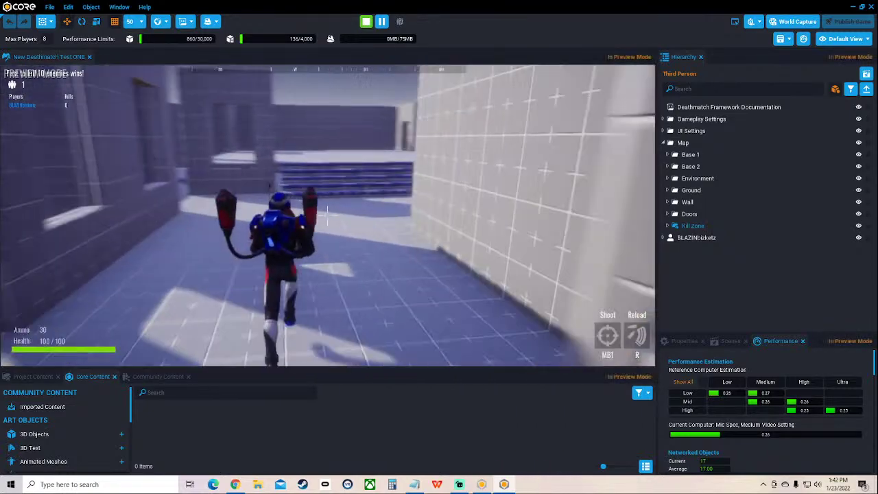
key("w")
key("space")
key("space")
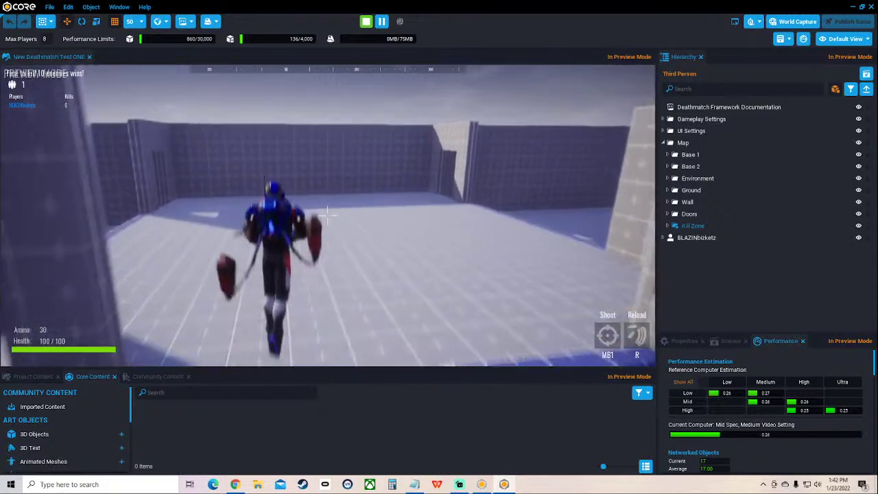
key("w")
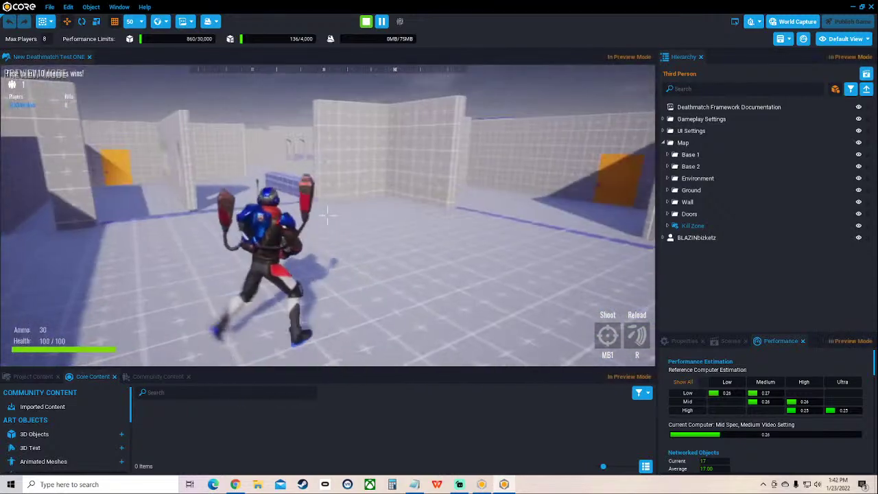
left_click(327, 216)
left_click(327, 215)
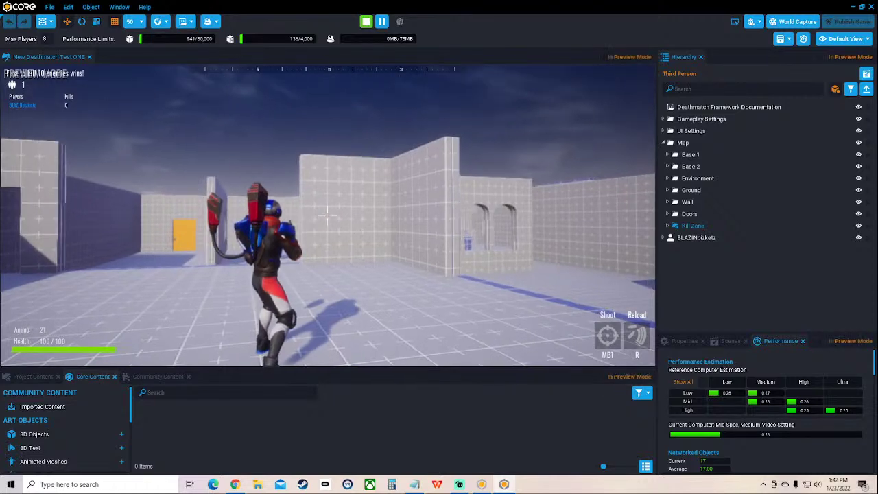
Look at the available mounts during the preview, close the selection, and try toggling the mount
key("p")
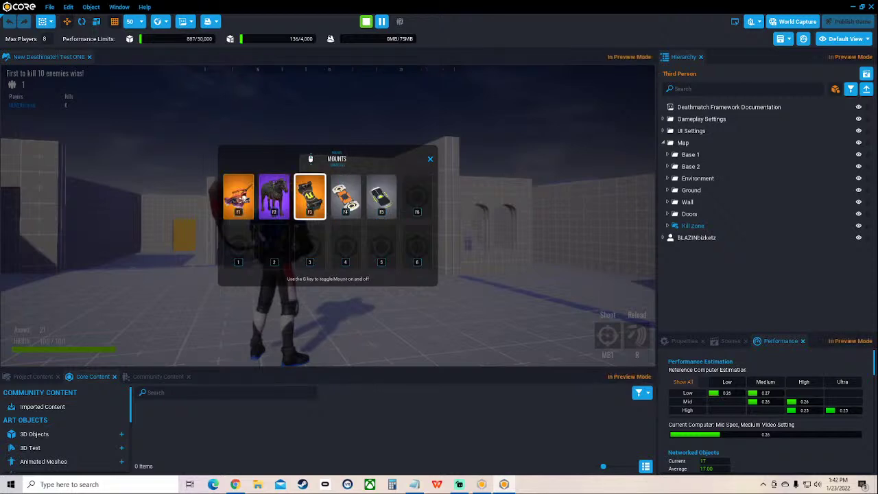
key("Escape")
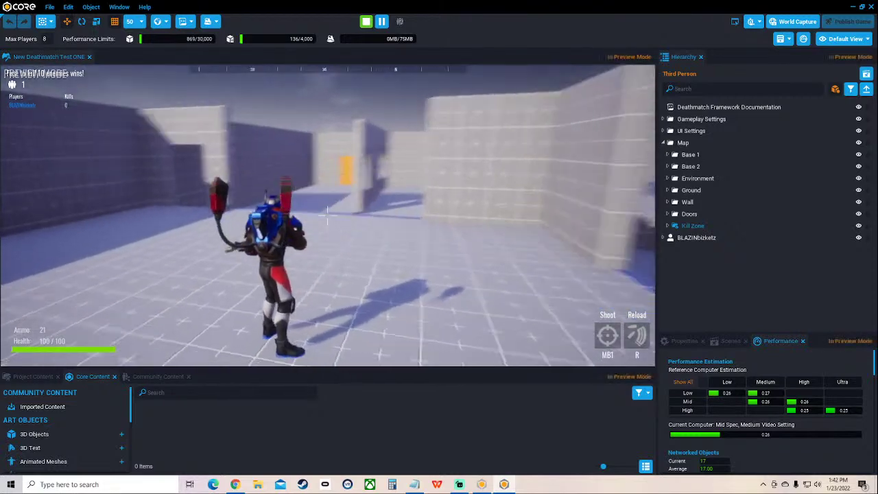
key("g")
Walk the character up to an orange door, check its Open Door interaction from several distances, and explore the neighbouring doorway
key("w")
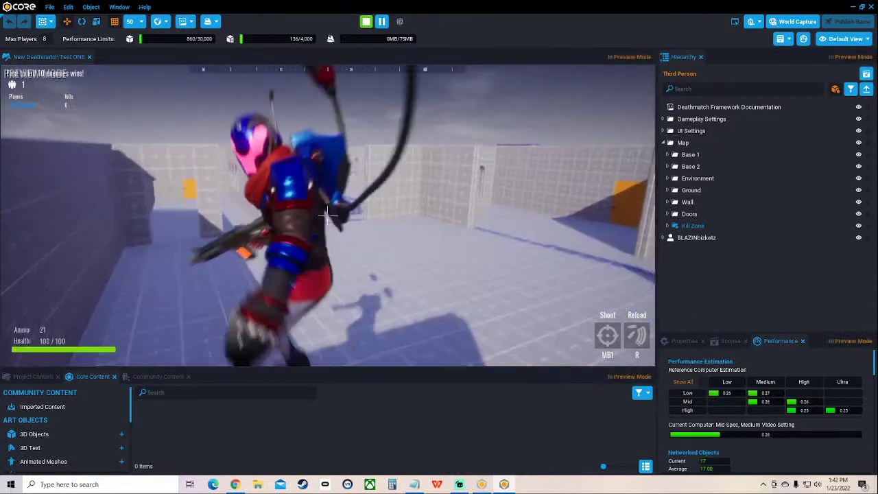
key("w")
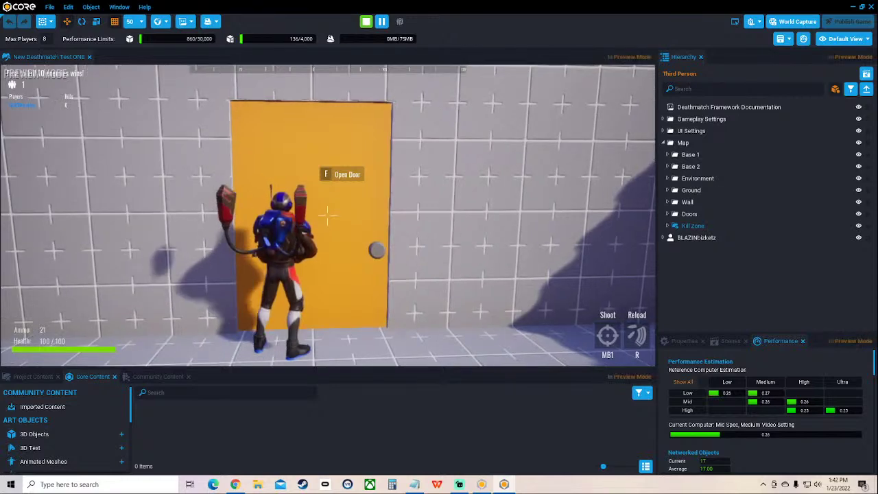
key("s")
key("w")
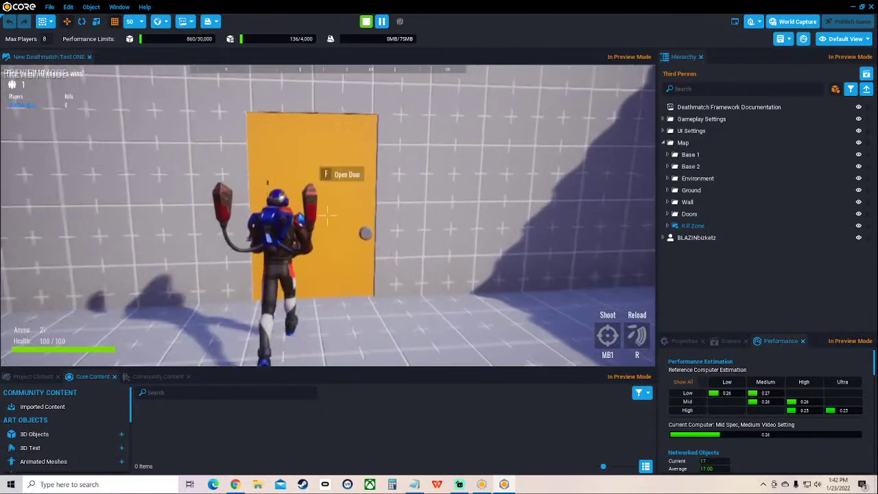
key("s")
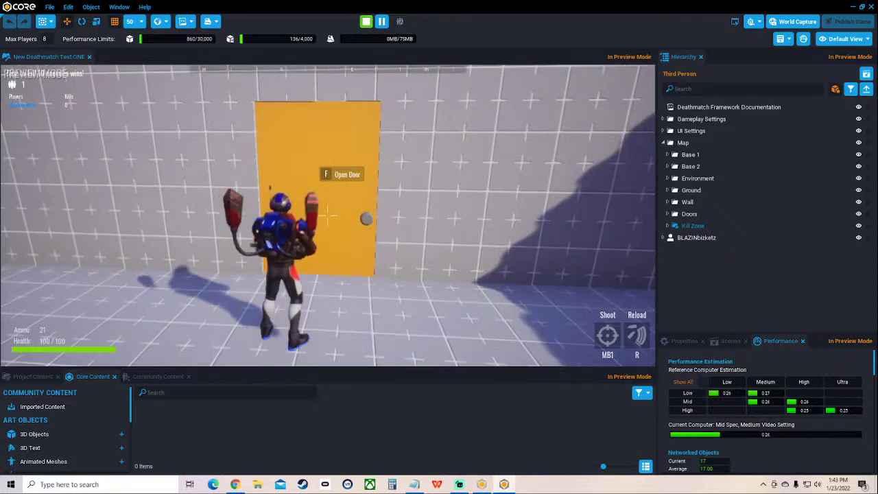
key("w")
key("s")
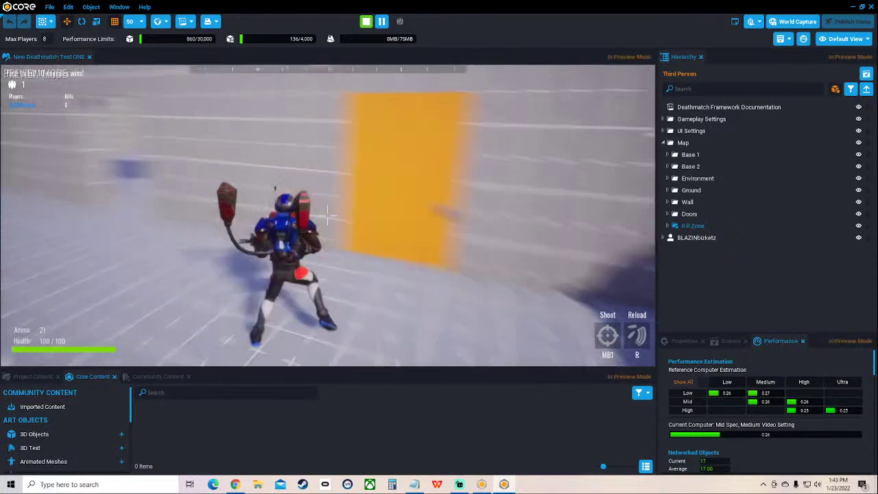
key("w")
key("w")
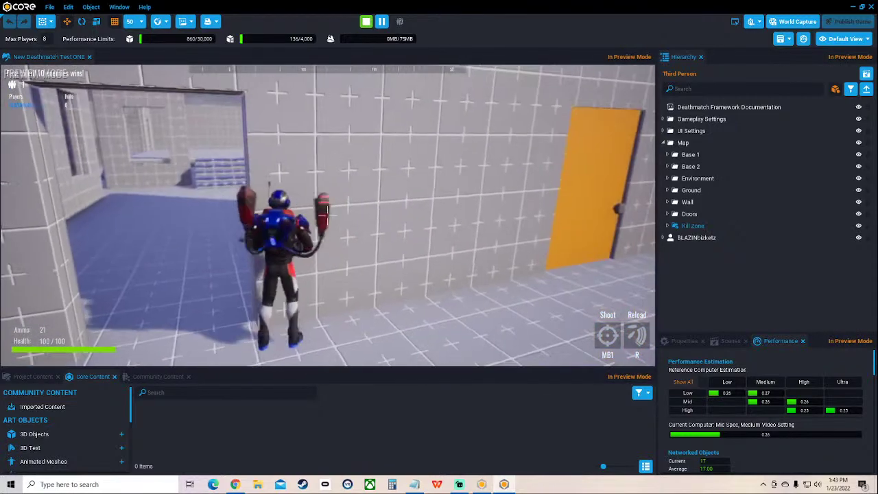
key("w")
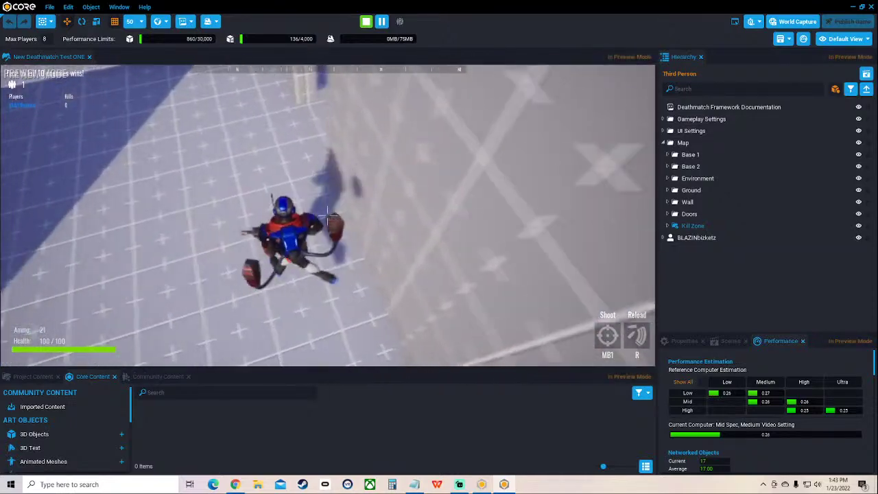
key("w")
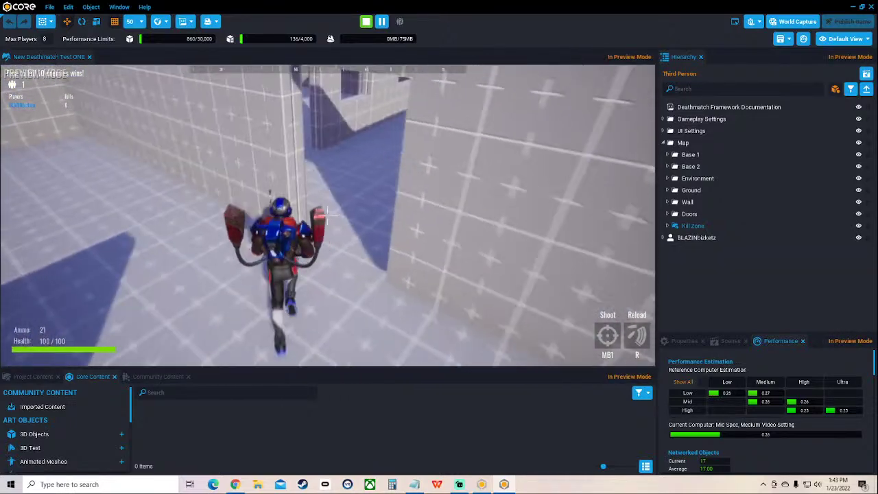
key("w")
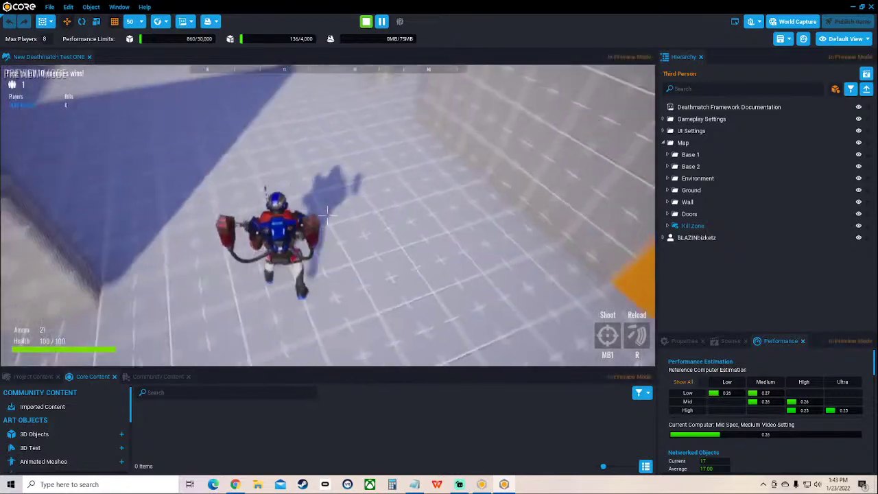
Test firing the weapon repeatedly while moving around the room, end the preview, and switch back to the browser lesson
left_click(328, 215)
key("w")
left_click(328, 215)
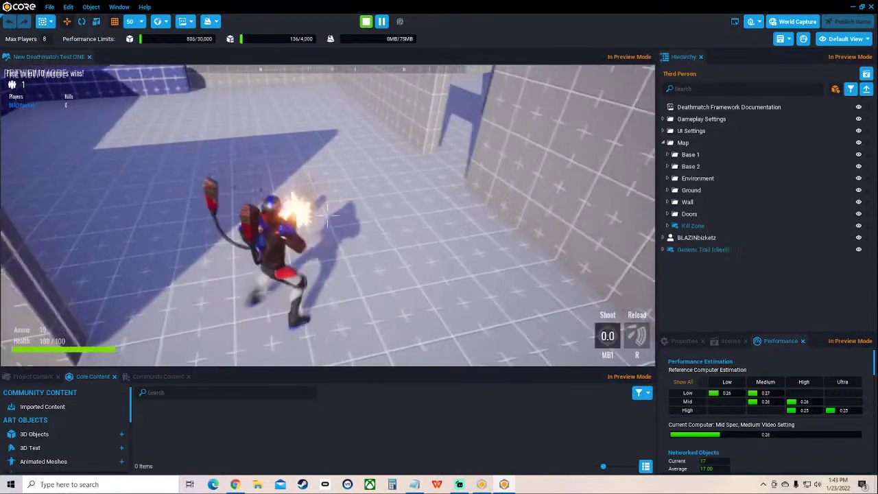
left_click(328, 215)
left_click(328, 215)
left_click(328, 216)
left_click(327, 216)
left_click(327, 215)
key("w")
left_click(327, 215)
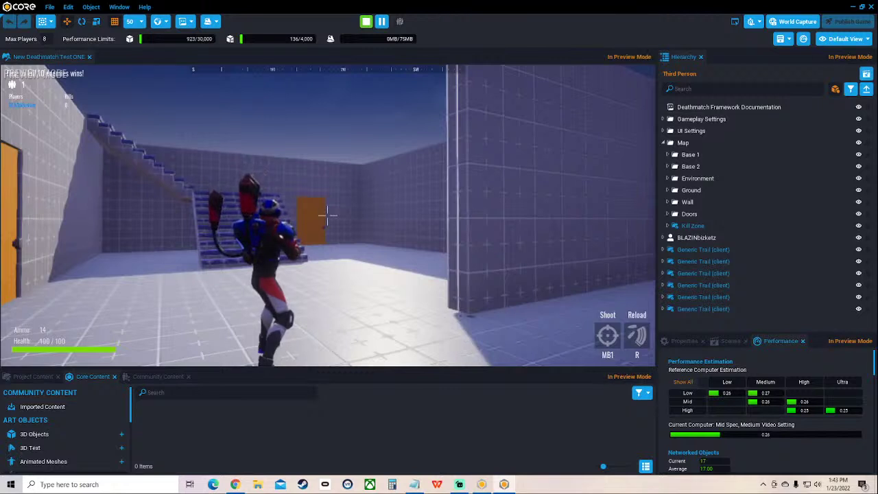
key("Escape")
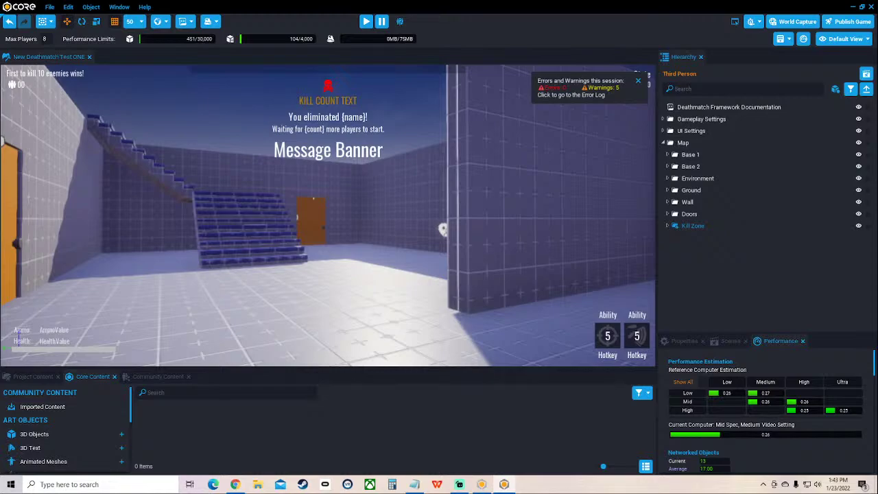
key("alt+Tab")
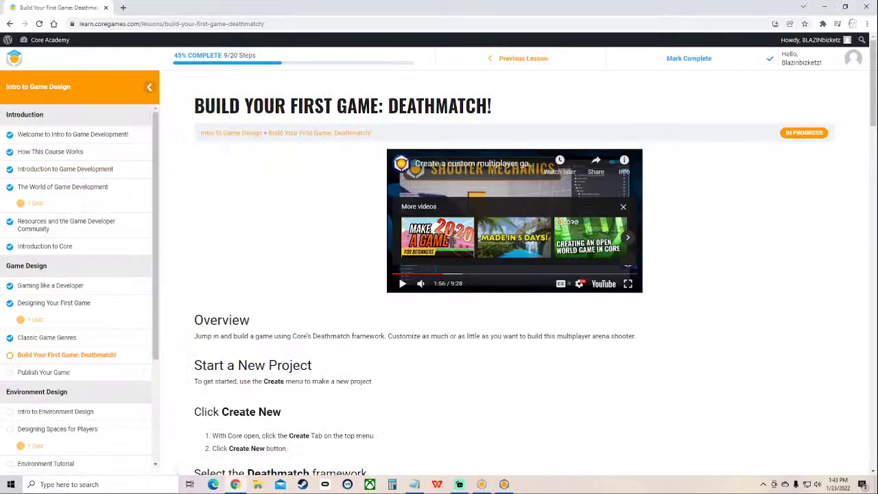
Watch the Deathmatch lesson video in full screen through the preview and multiplayer preview explanation, pausing at the window docking tip
left_click(403, 283)
left_click(628, 284)
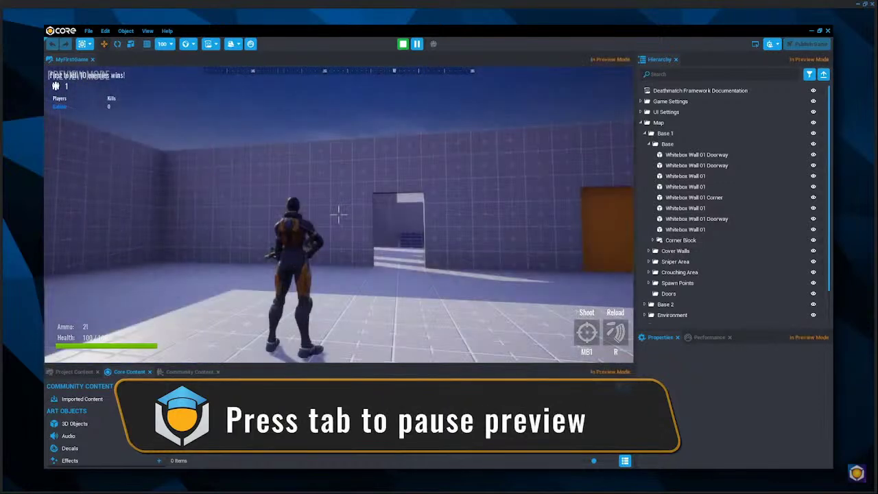
key("Tab")
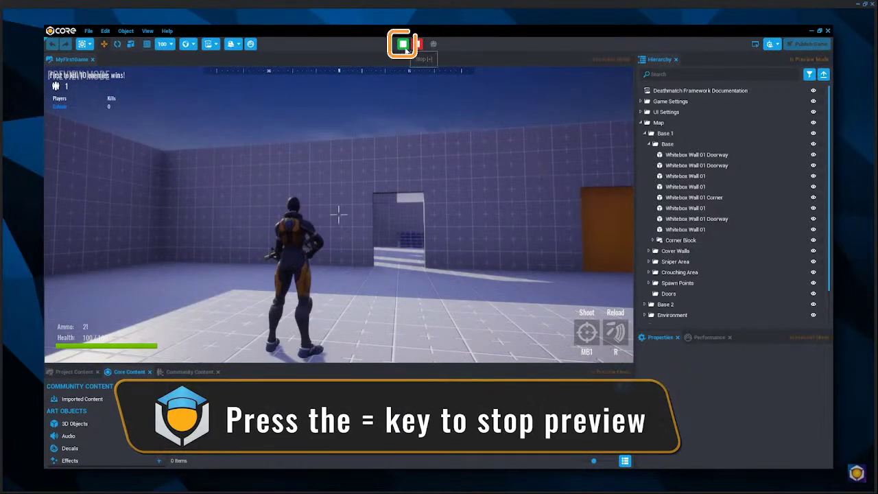
key("equal")
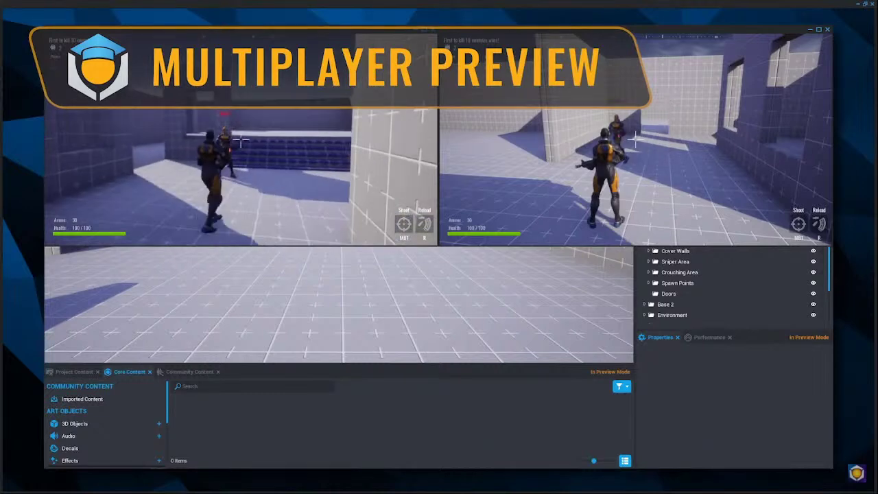
left_click(240, 139)
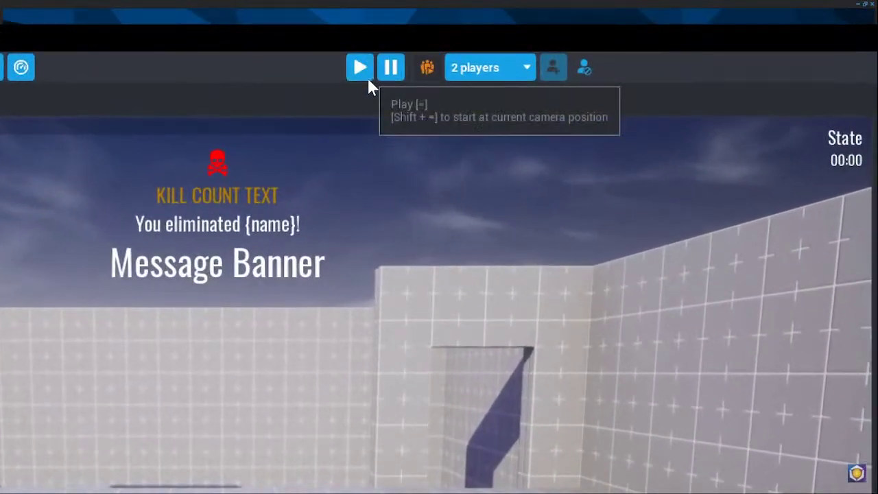
left_click(365, 76)
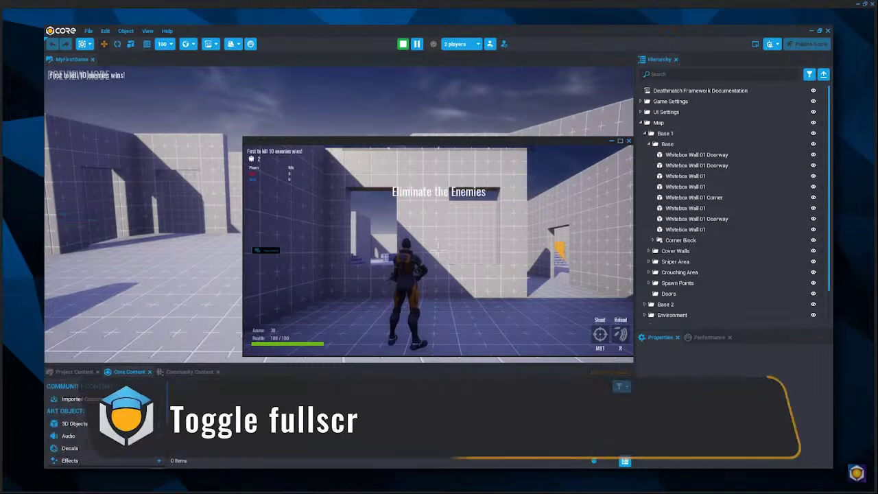
key("alt+Return")
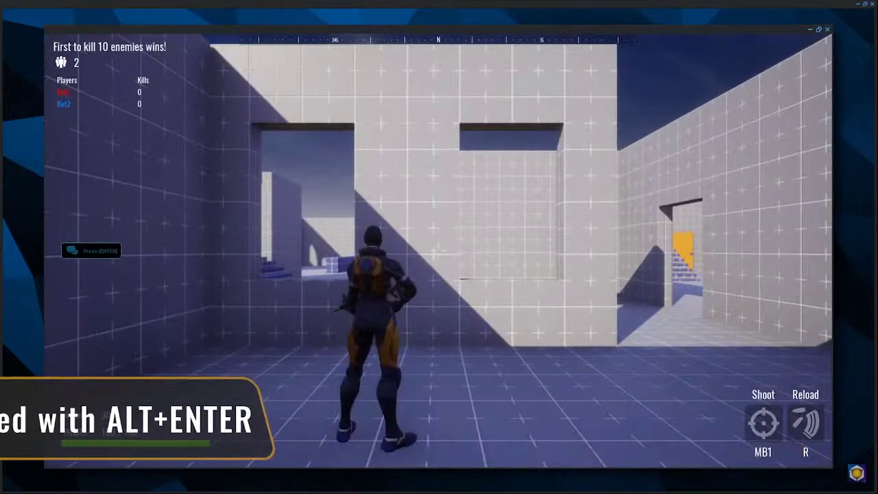
key("alt+Return")
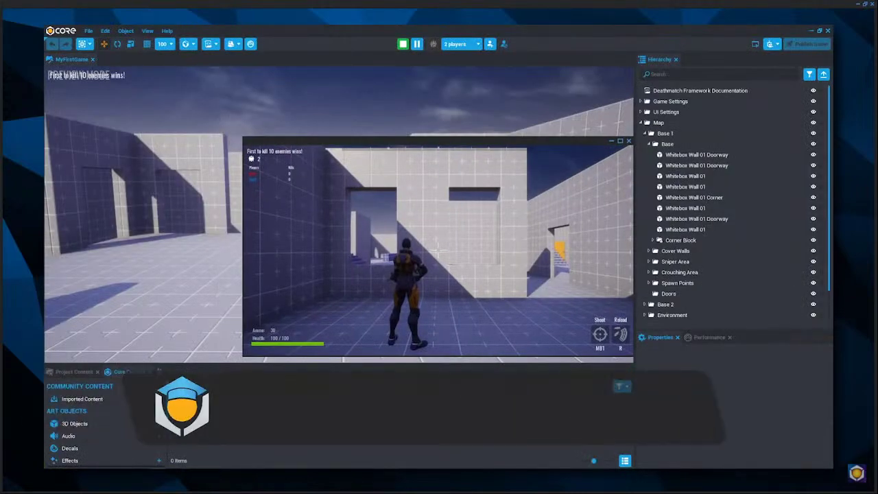
key("super+Left")
key("super+Up")
key("alt+Tab")
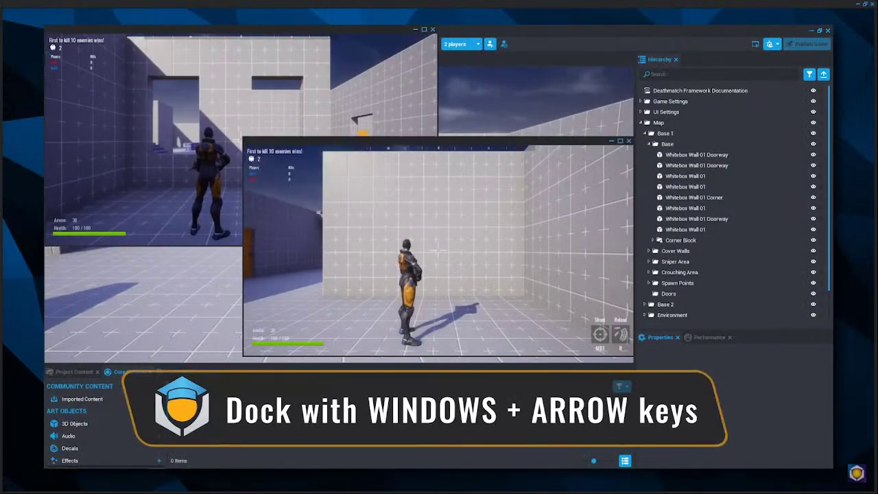
key("space")
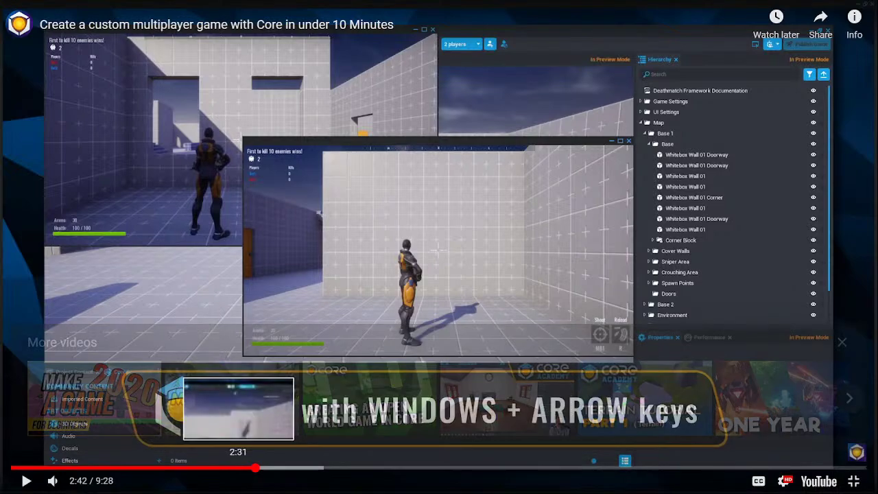
Rewind the lesson video to 2:25 and replay the explanation of two-player preview and the fullscreen/windowed toggle, pausing to study it
left_click(230, 467)
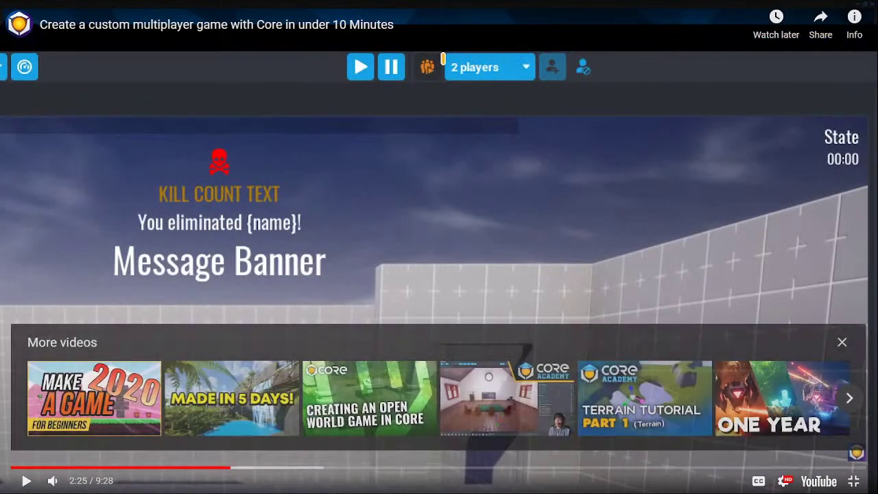
key("space")
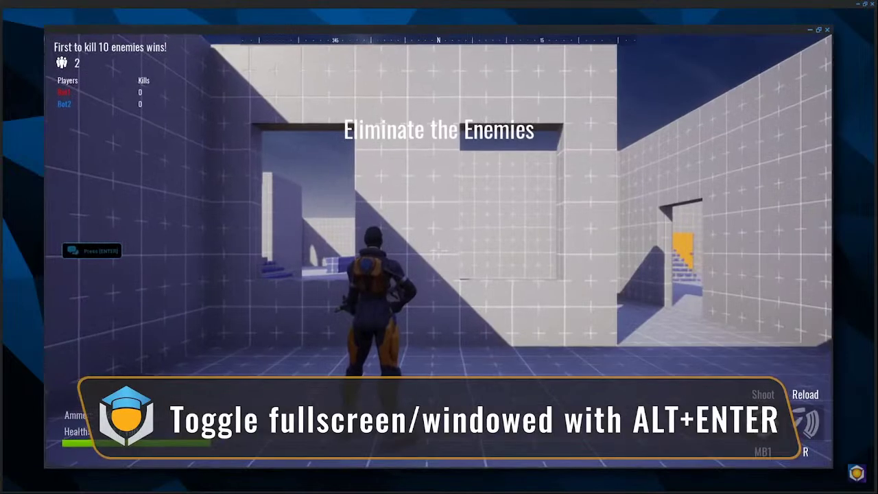
key("space")
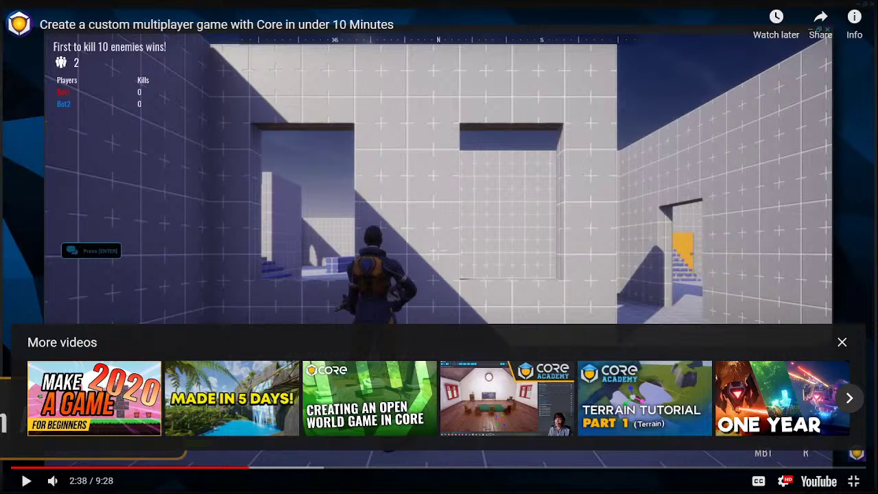
key("Left")
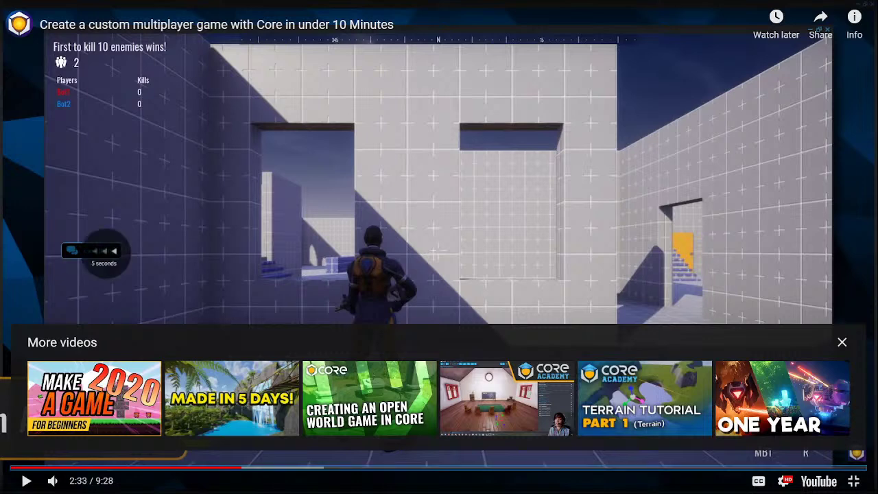
key("k")
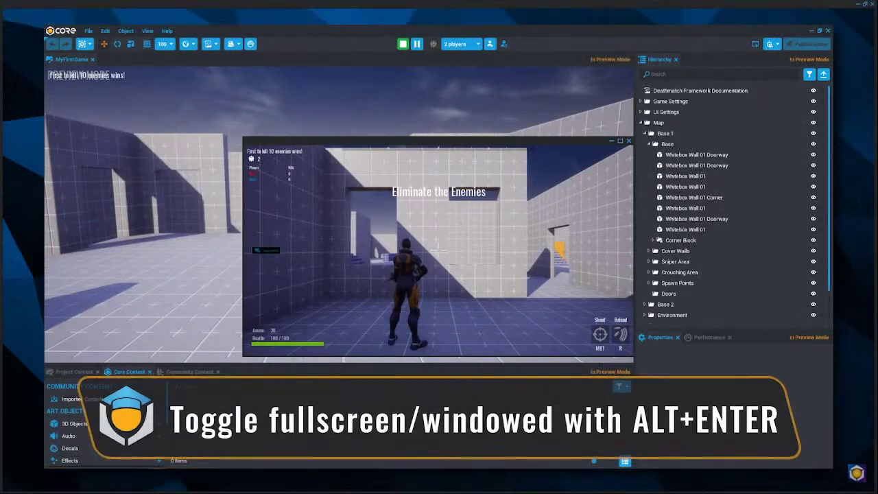
key("k")
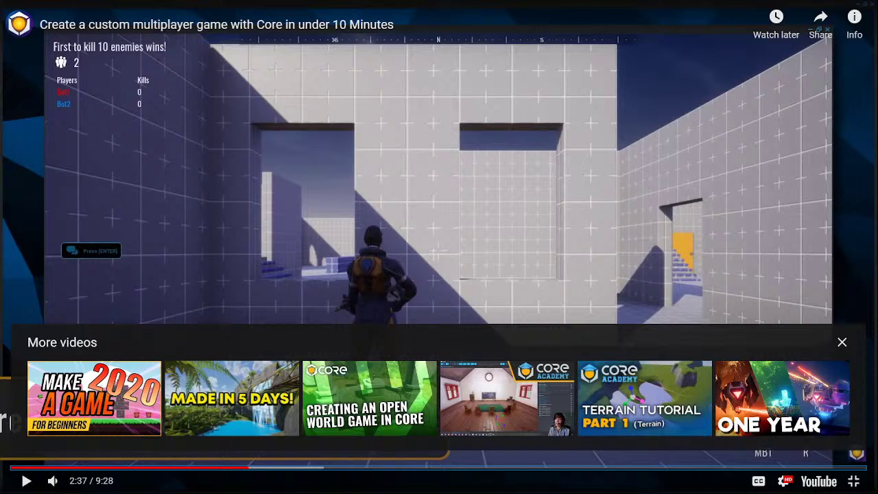
Replay the window docking tip in the lesson video several times in five-second rewinds, pausing to study the side-by-side player windows
key("Left")
key("space")
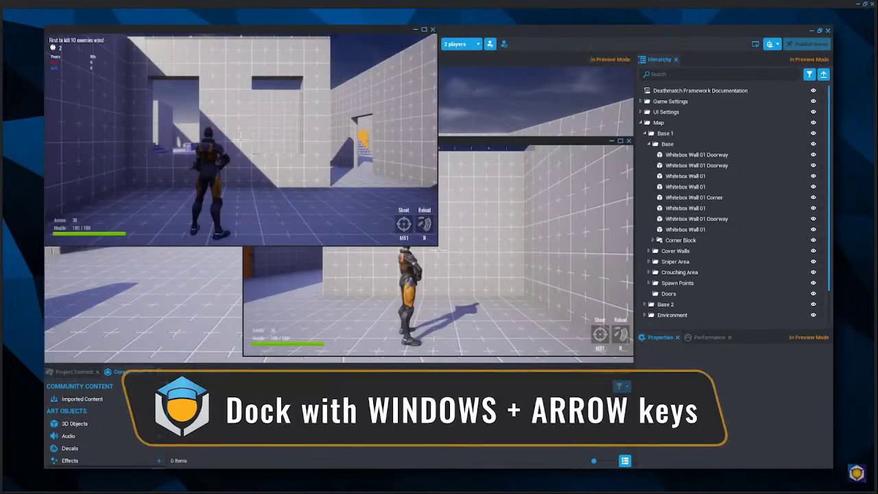
key("k")
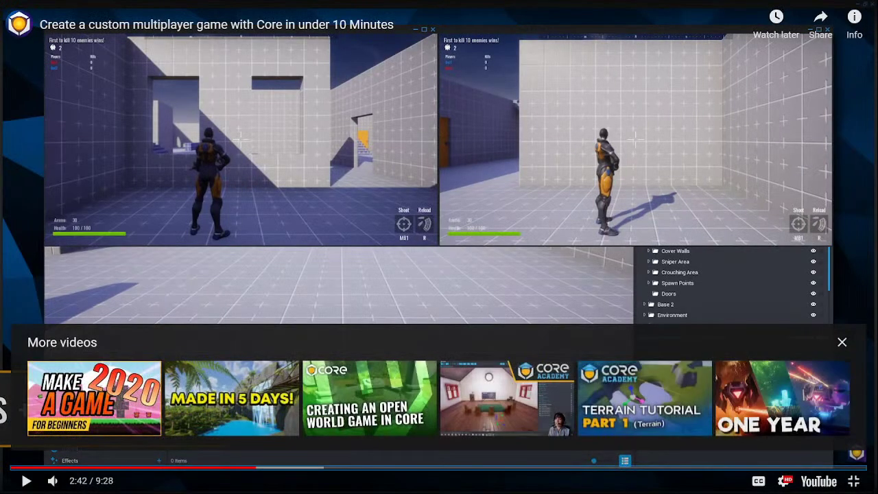
key("Left")
key("k")
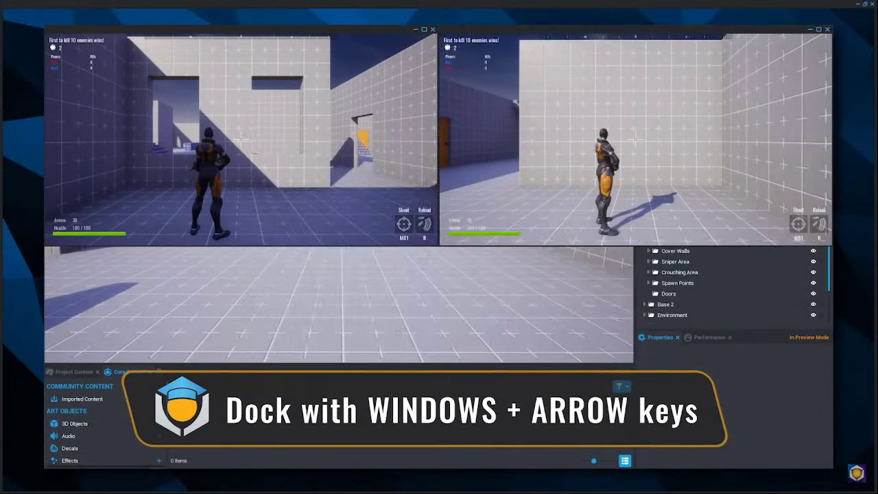
key("k")
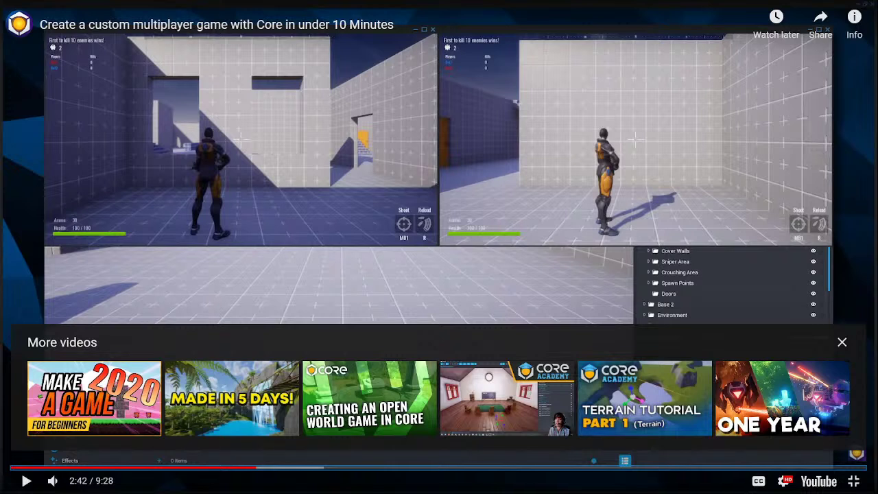
key("Left")
key("k")
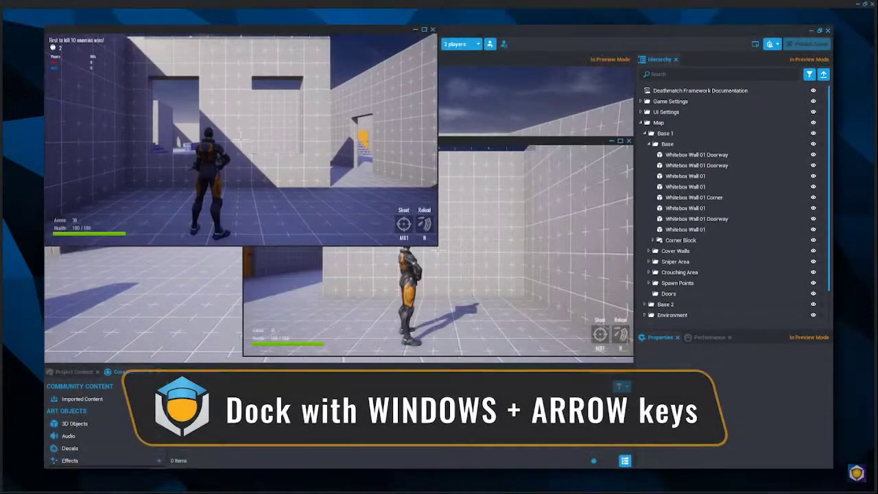
key("k")
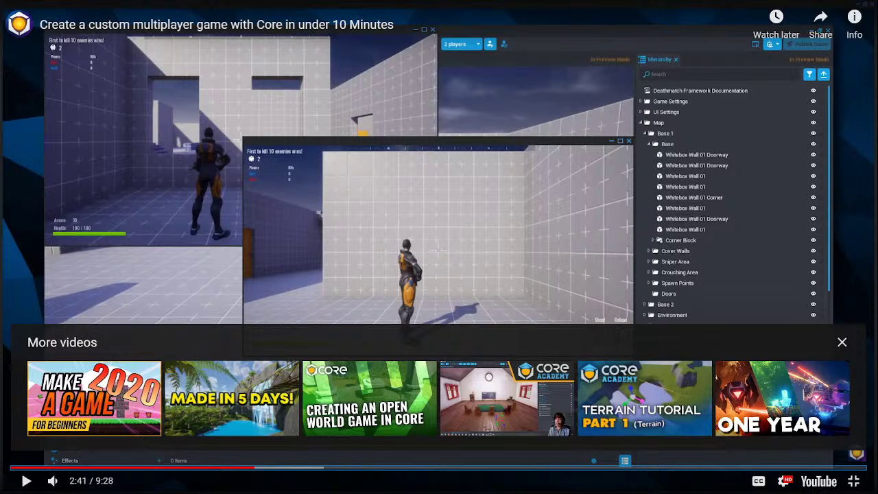
Play the lesson video on to 2:46, pause it, and leave full screen
key("space")
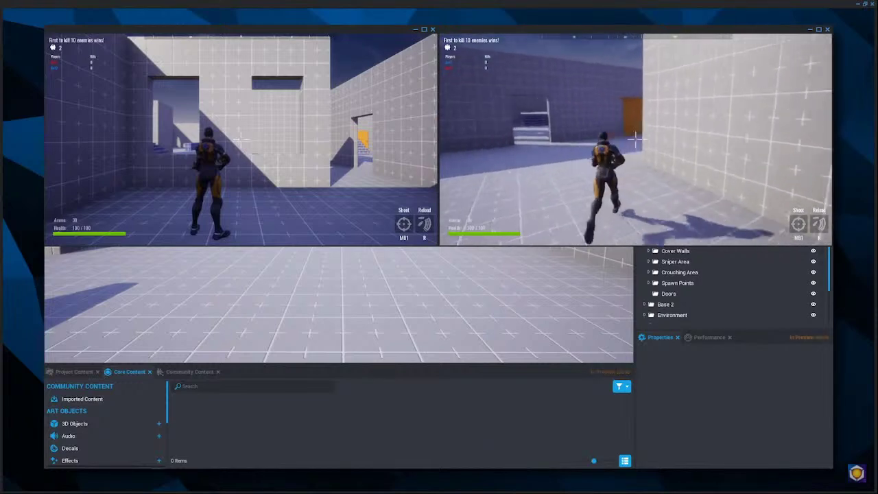
key("space")
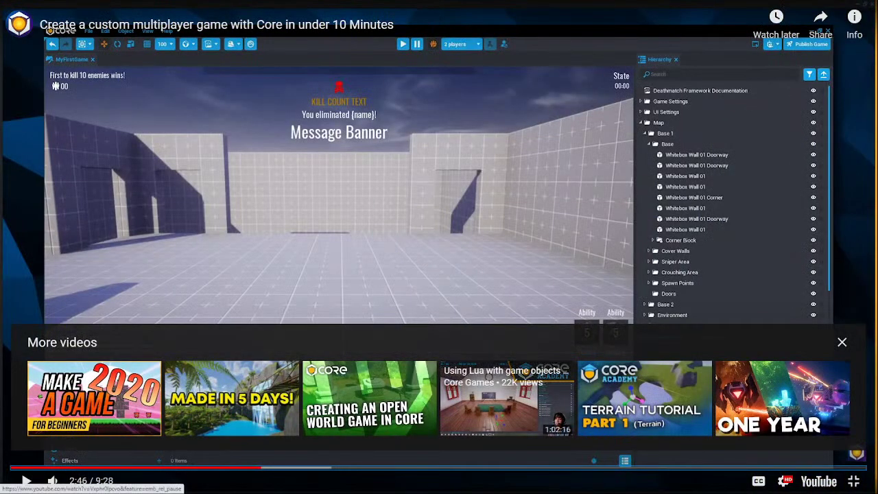
key("Escape")
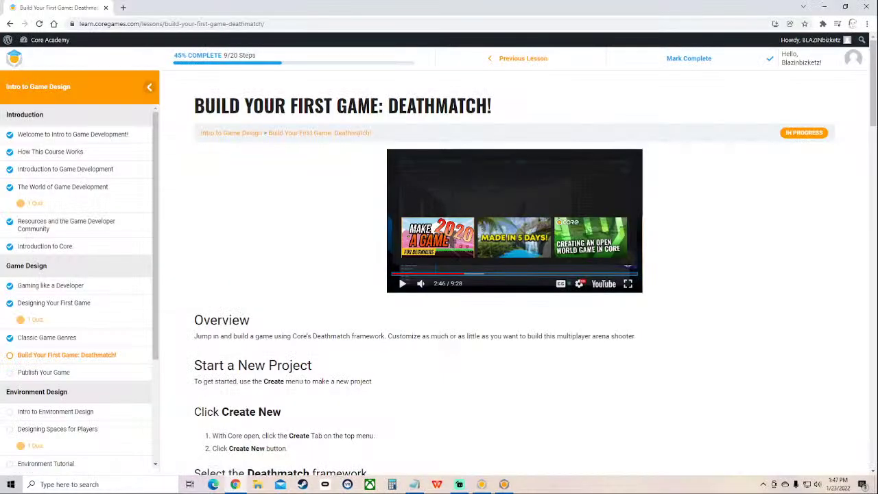
Switch to the Core editor, enable multiplayer preview mode with 2 players, and start the preview
left_click(504, 484)
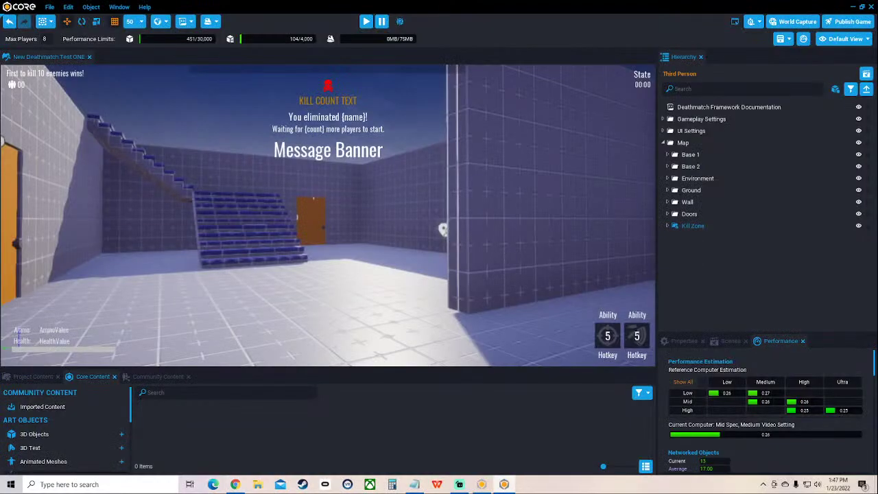
left_click(399, 21)
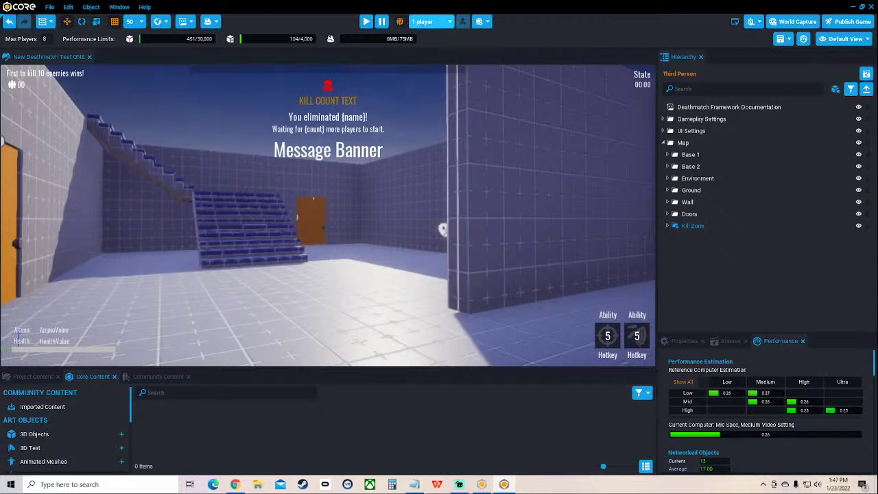
left_click(437, 22)
left_click(424, 53)
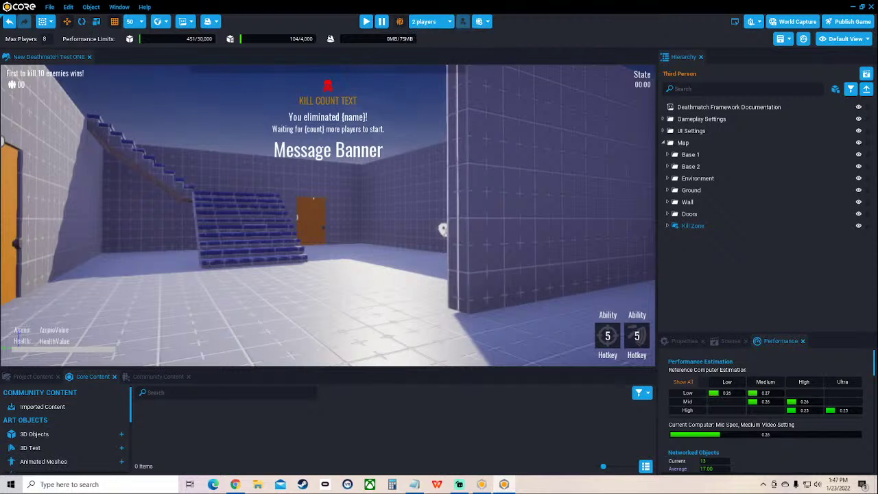
left_click(366, 21)
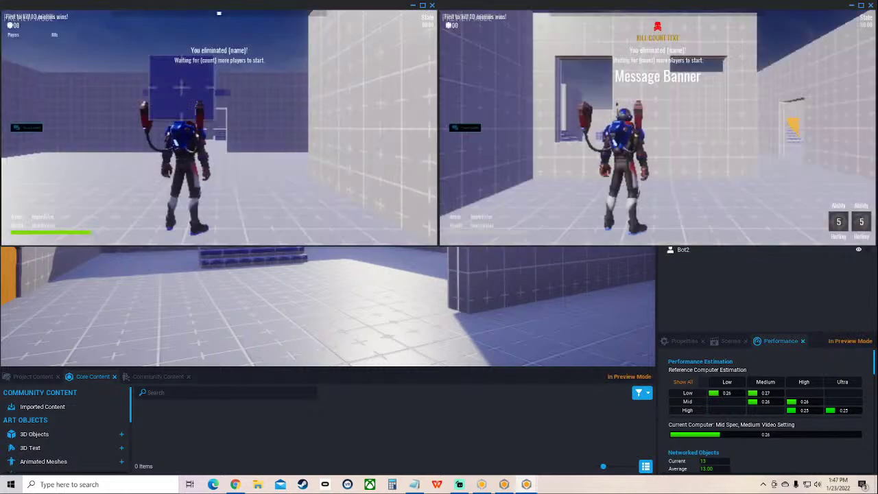
Run one of the two preview characters around the arena walls and through a doorway to test movement in the multiplayer preview
key("w")
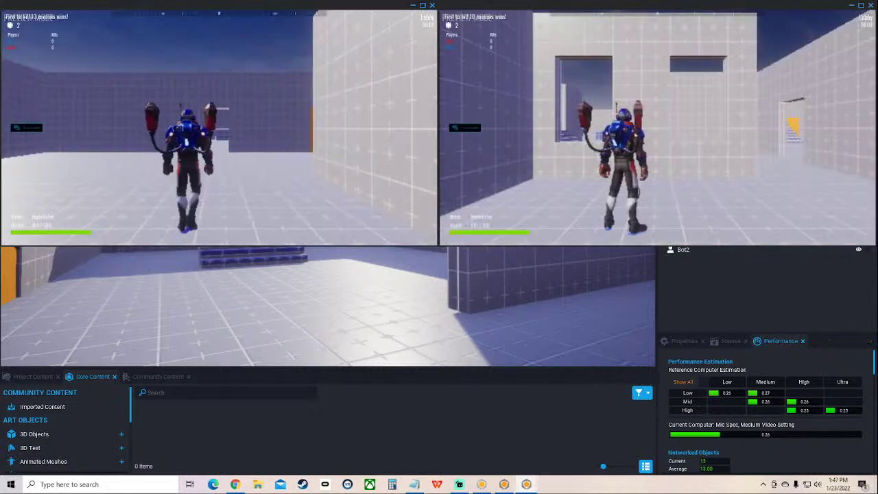
key("w")
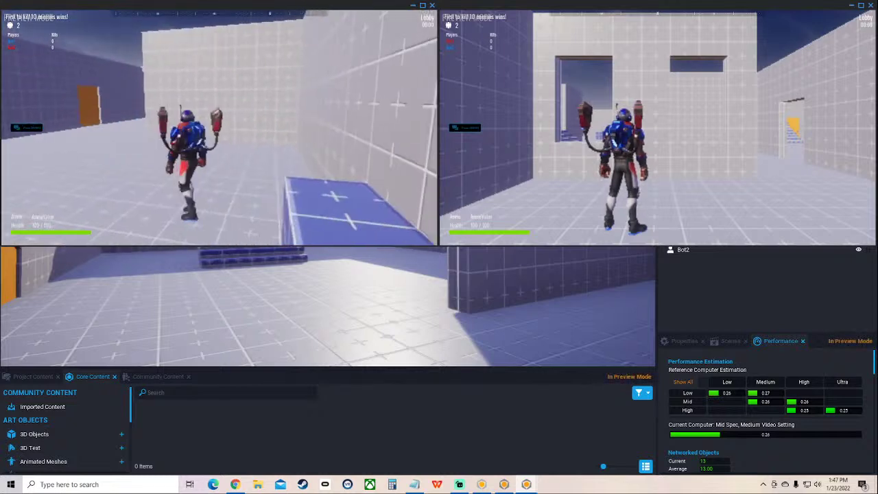
key("w")
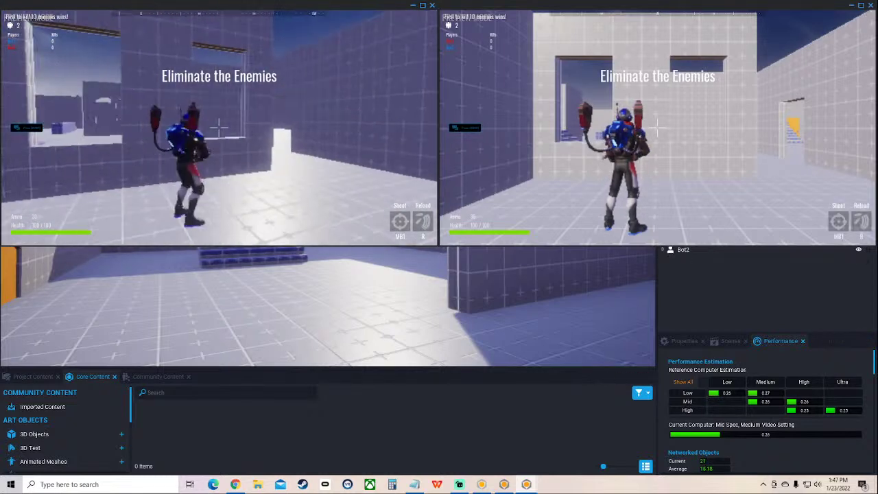
key("w")
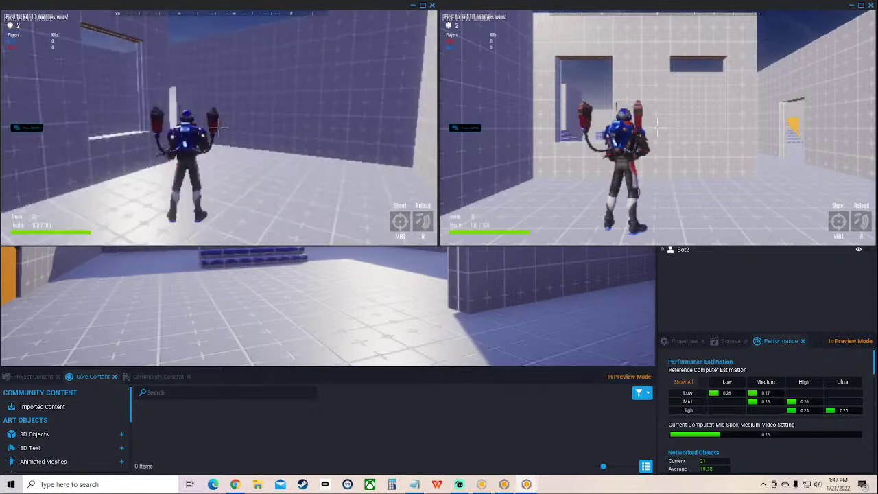
key("w")
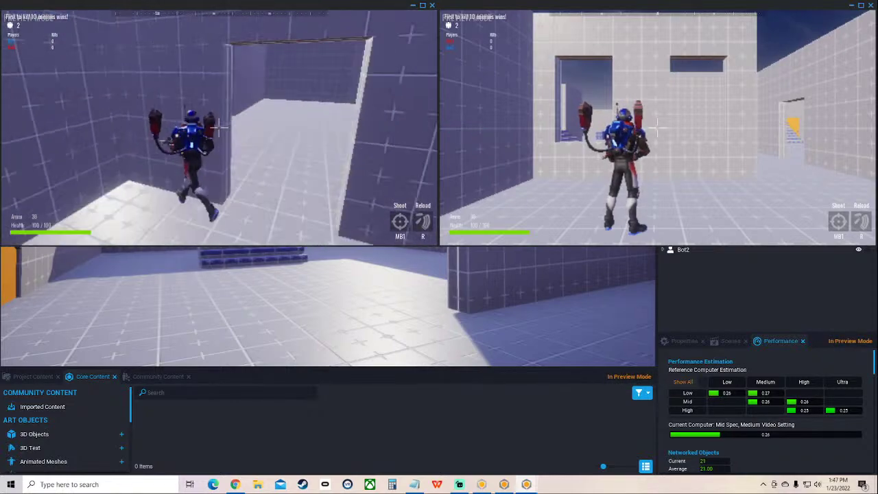
key("w")
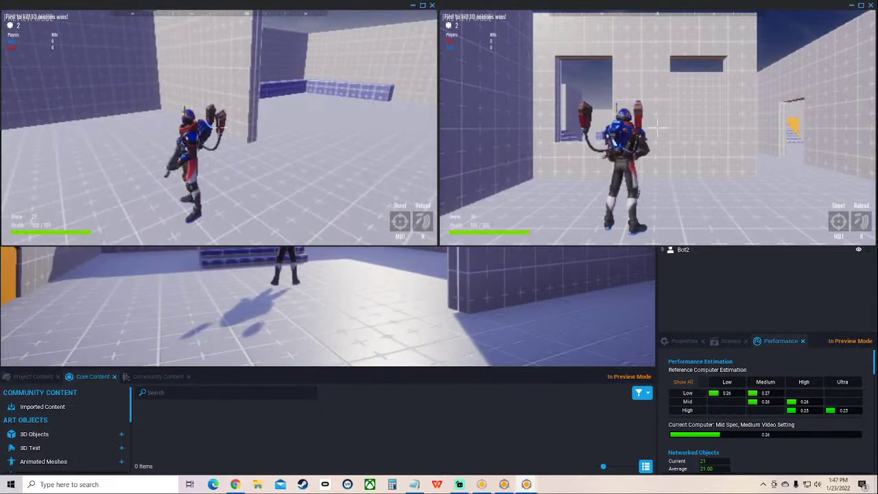
key("w")
key("w")
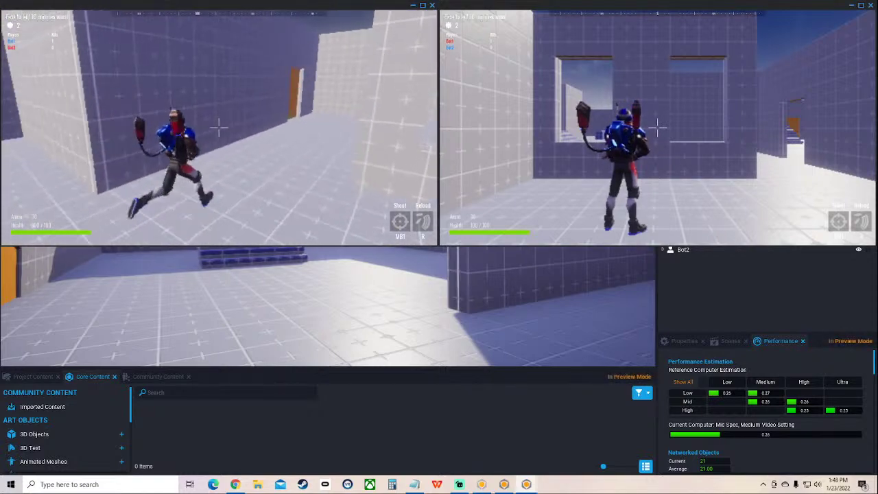
Open the doorway's door, run the first player's character through the arena to the other player, and shoot at them
key("f")
key("w")
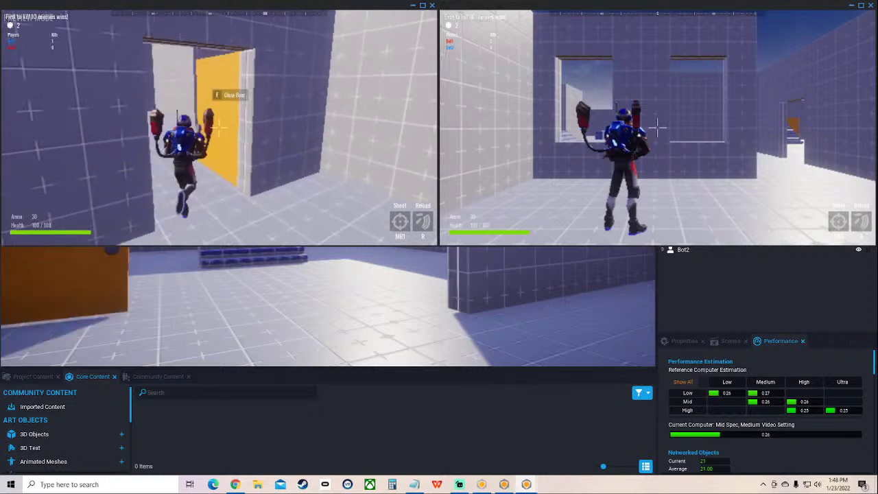
key("w")
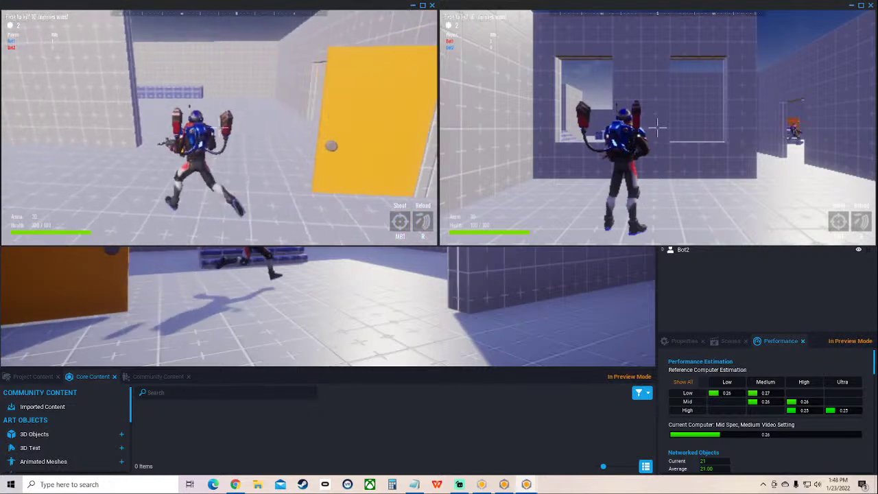
key("w")
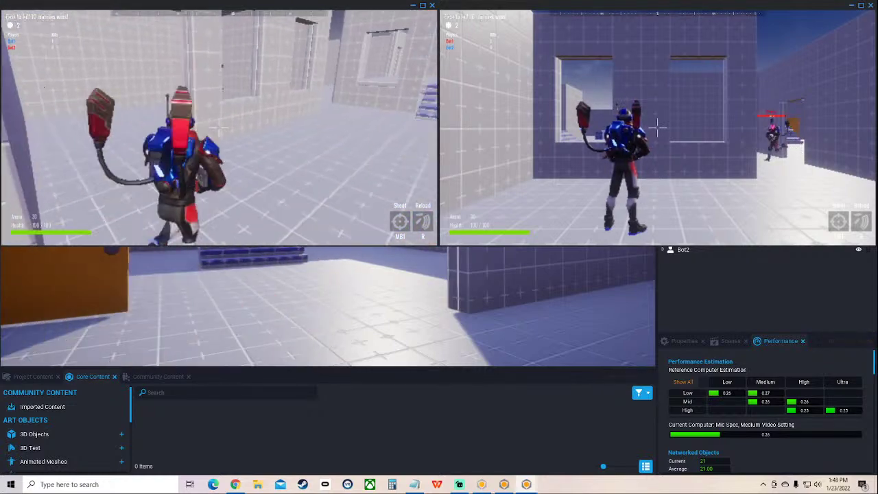
key("w")
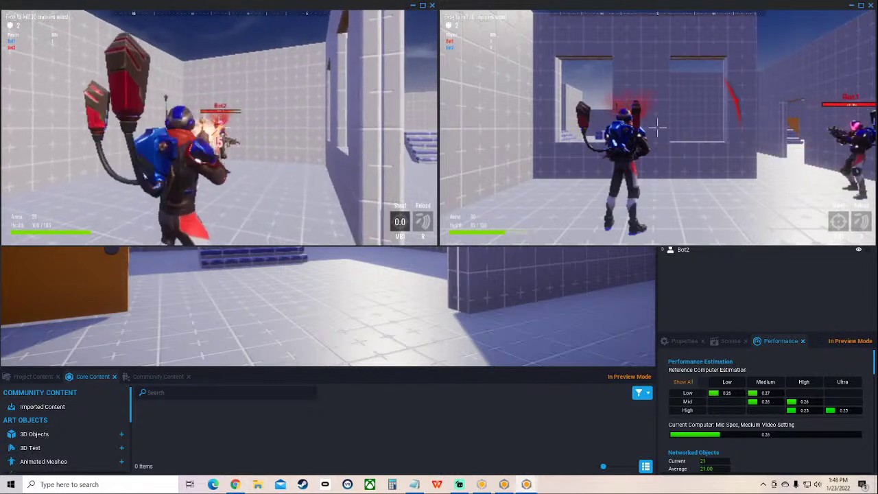
left_click(219, 123)
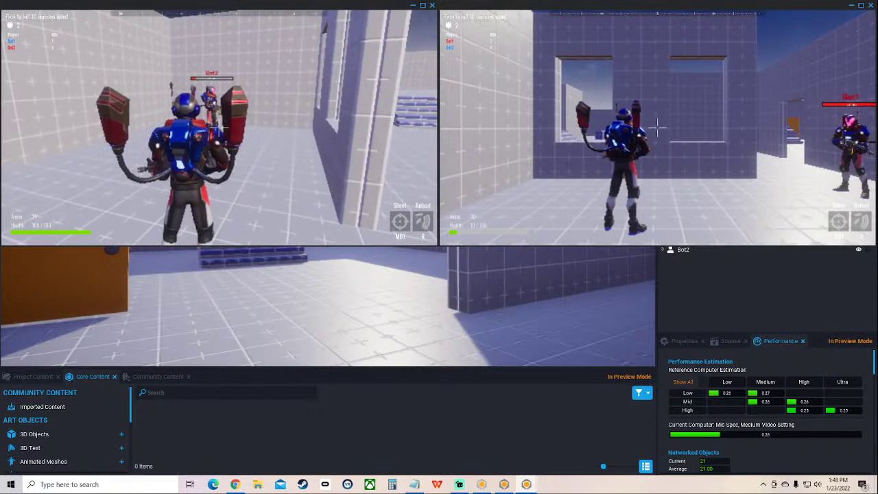
Switch control to the second player's preview window, turn its character toward the first player's character, and shoot at it
key("Tab")
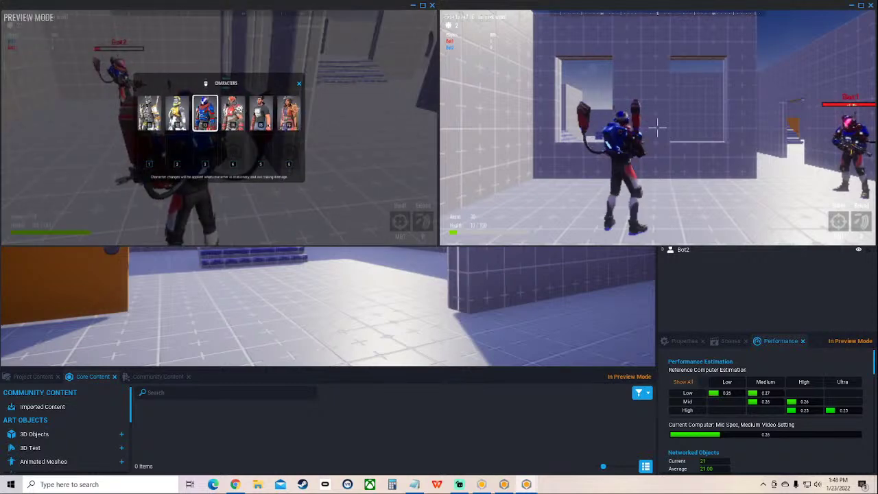
left_click(657, 127)
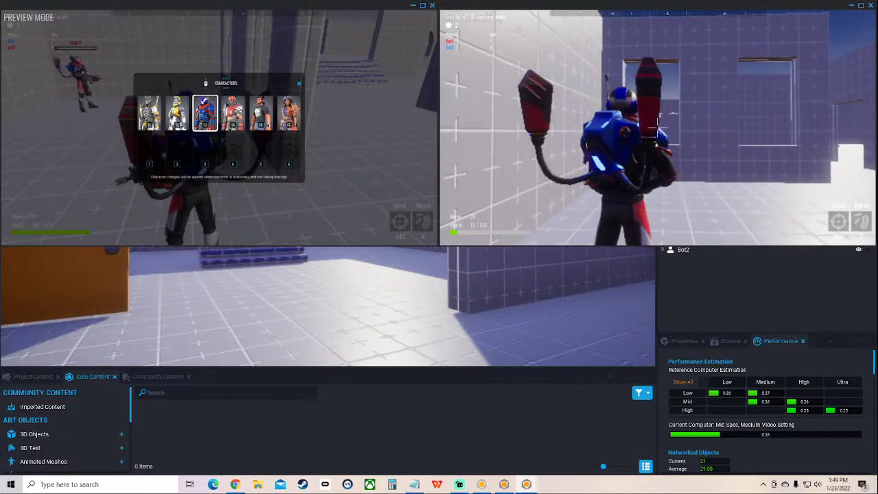
key("w")
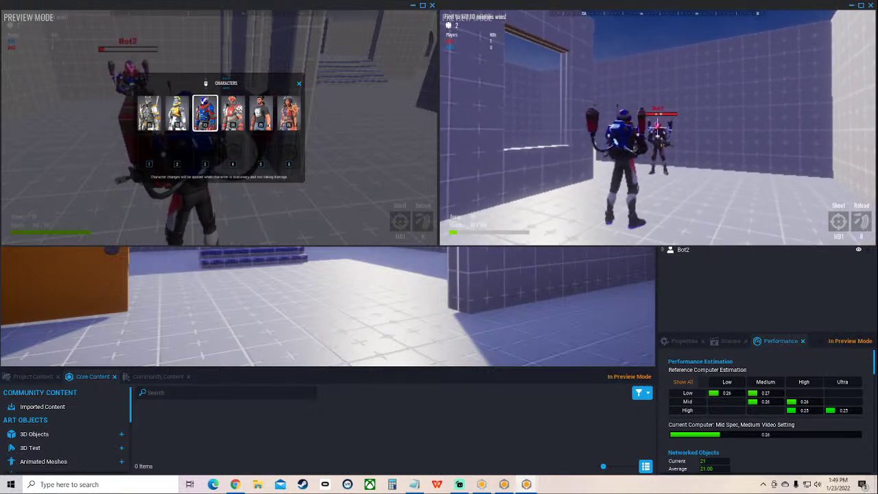
left_click(658, 128)
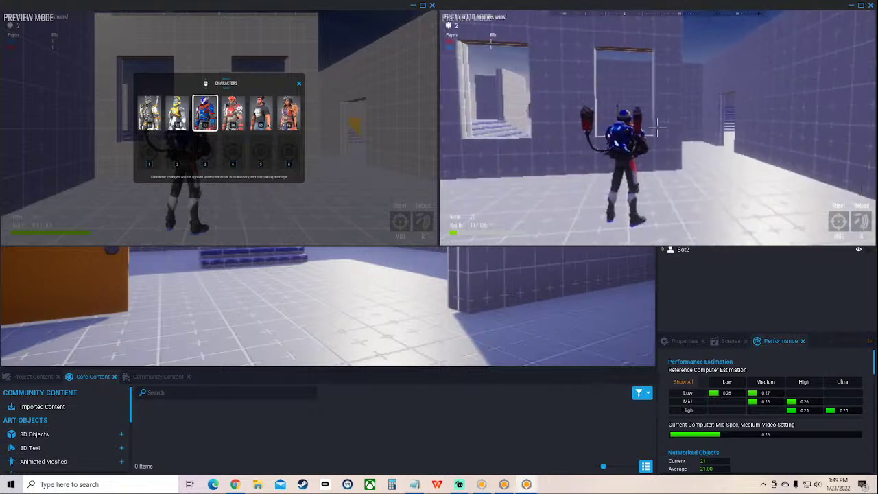
Maximize the second player's window, restore it to its docked quarter of the screen, and release its mouse control
key("super+Up")
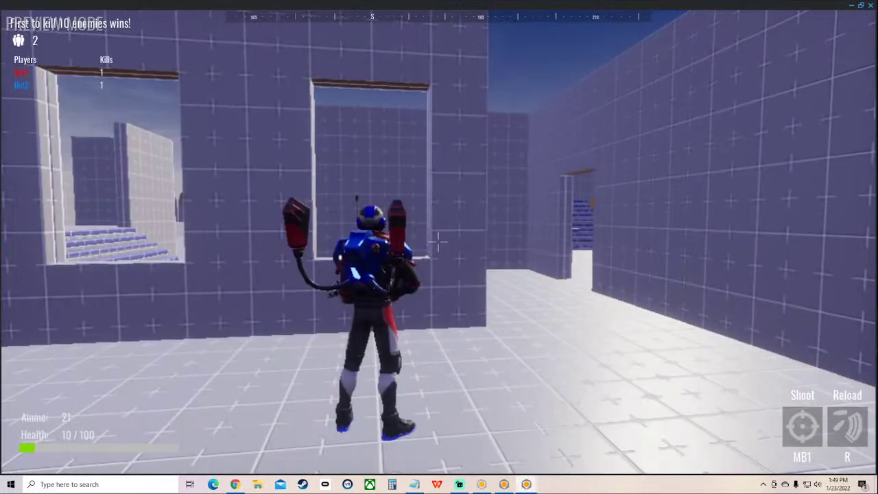
key("super+Down")
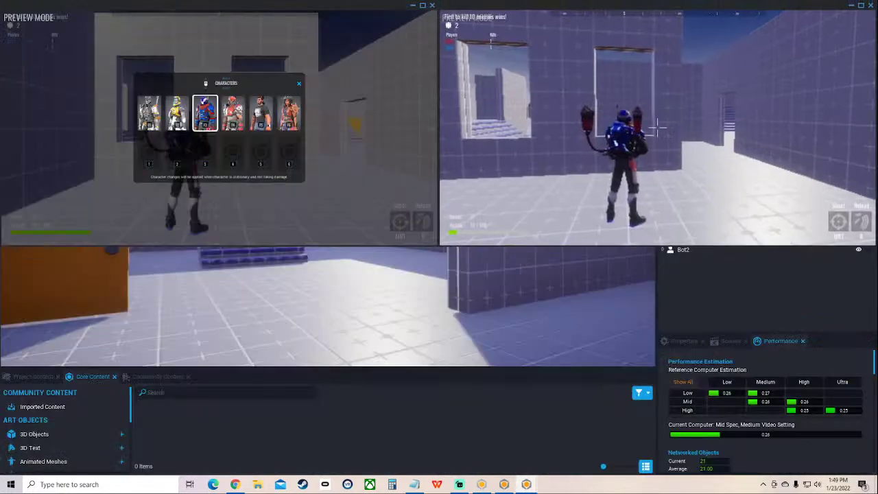
key("Tab")
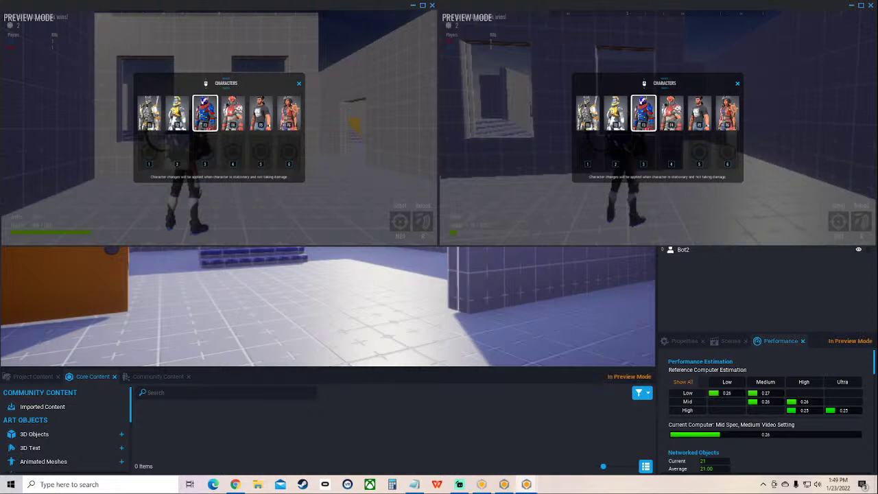
Take control of the first player's window and cycle its docking between full screen, quarter screen and half screen
key("Tab")
left_click(219, 128)
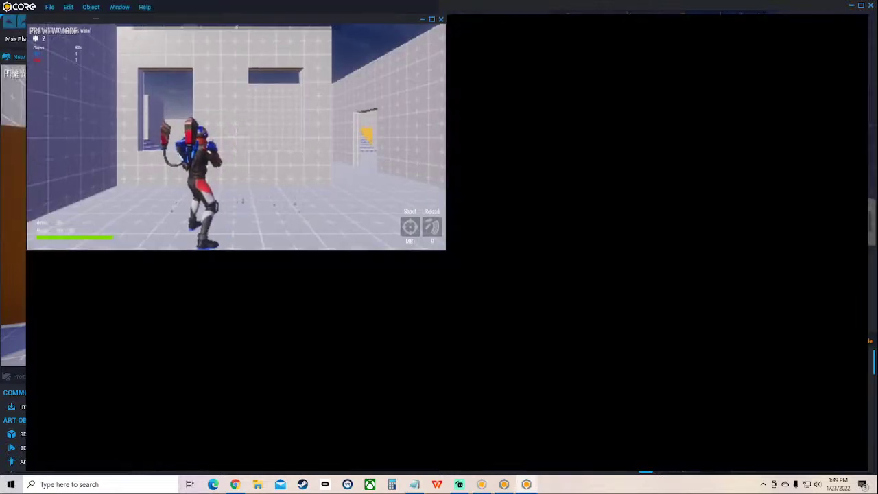
key("super+Up")
key("super+Down")
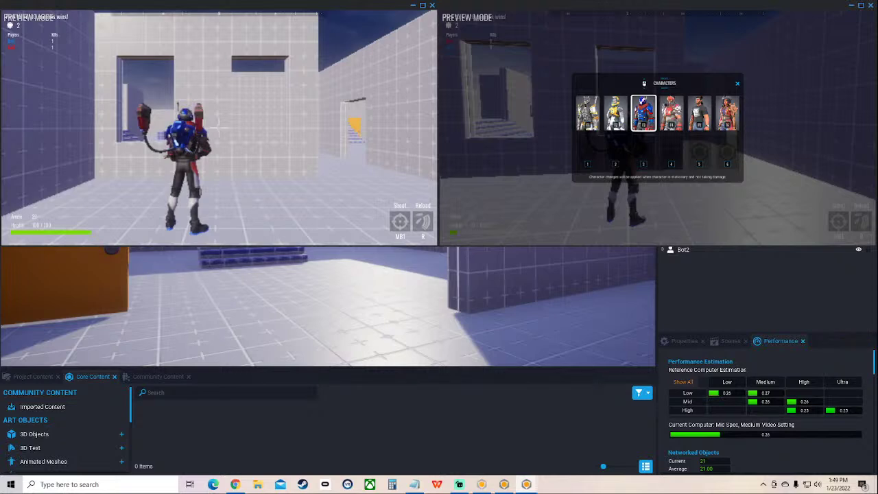
key("super+Down")
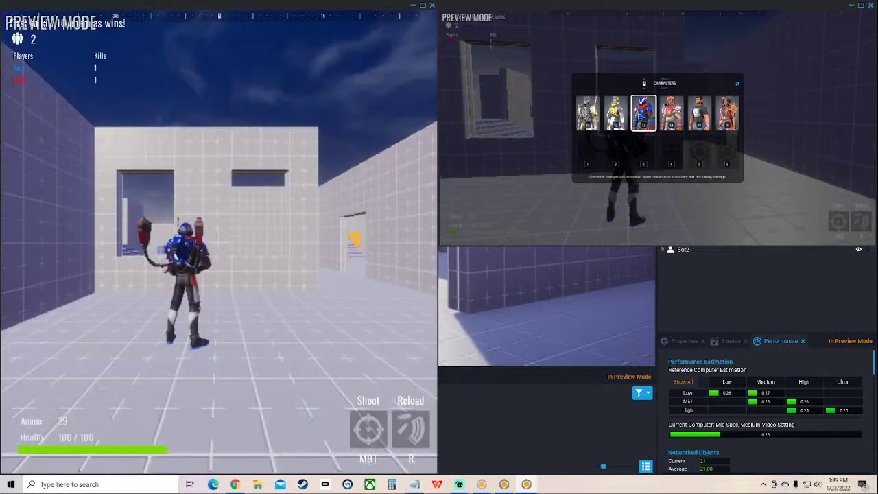
key("super+Up")
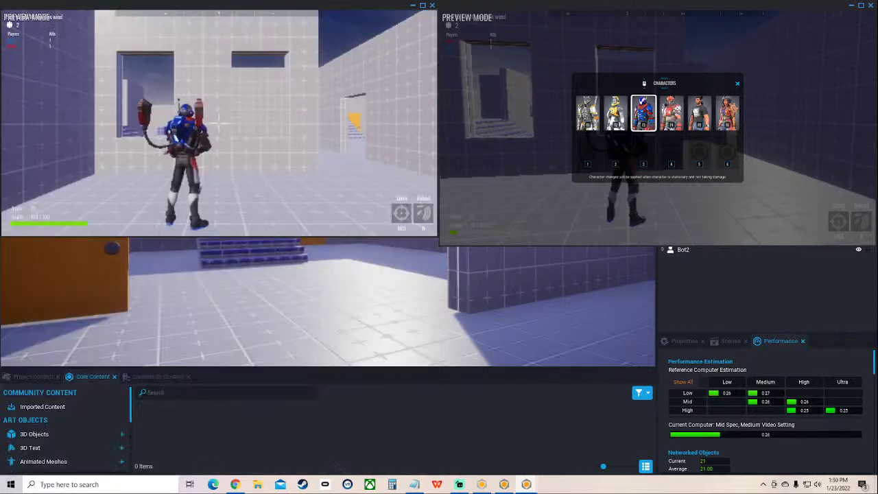
Snap the first player's window to the opposite side and back, then alternate it between maximized, quarter-screen and half-screen sizes
key("super+Right")
key("super+Left")
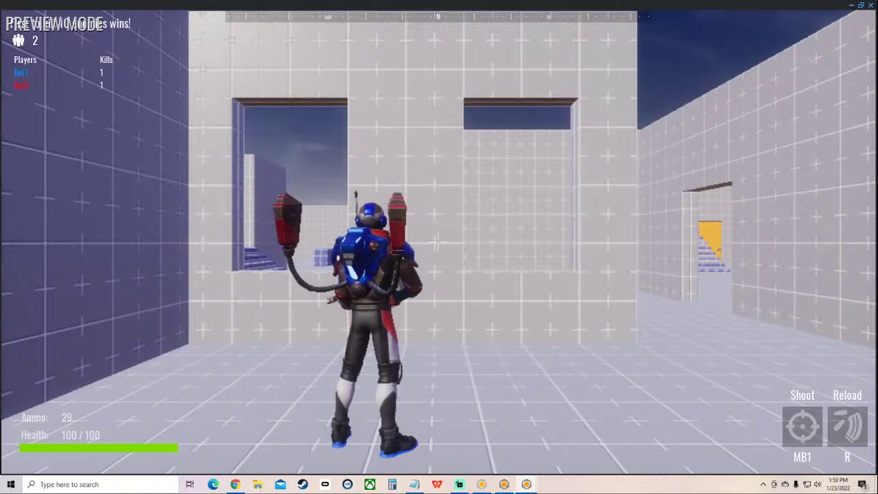
key("super+Down")
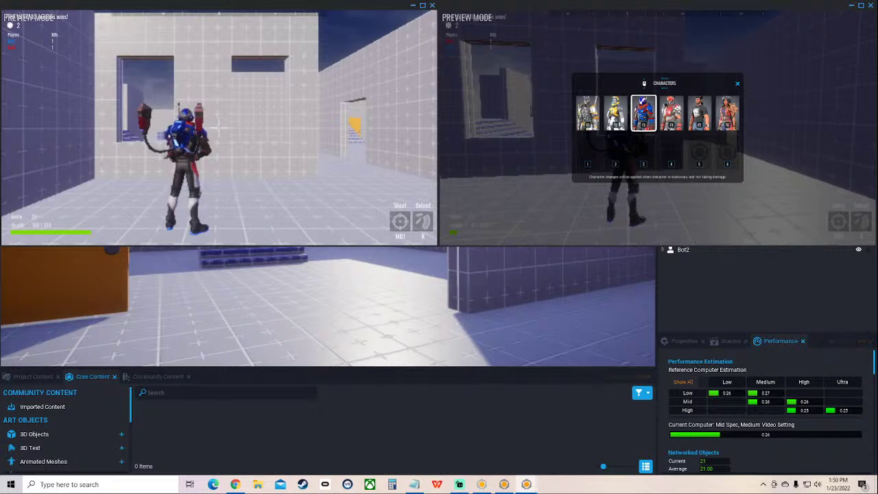
key("super+Up")
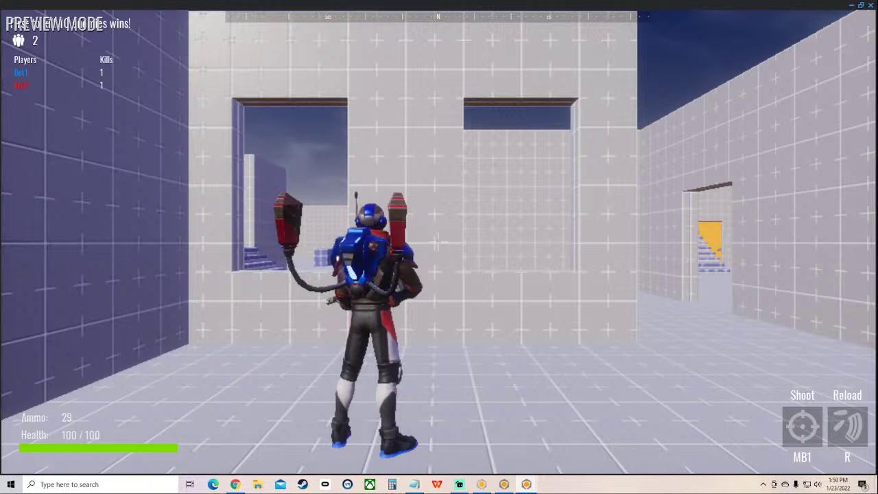
key("super+Down")
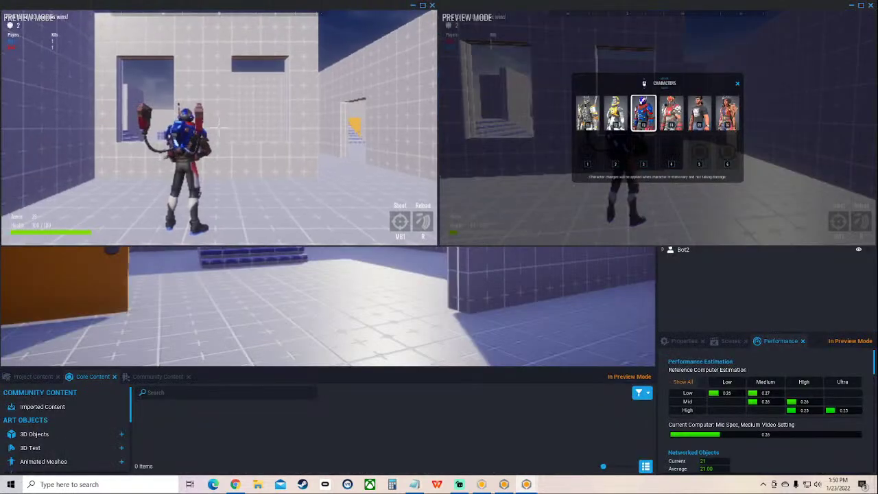
key("super+Down")
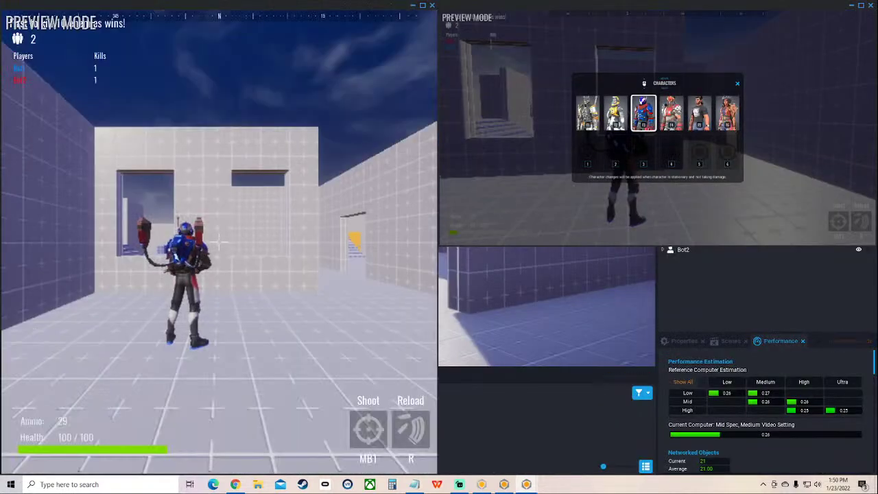
Snap the first player's window over the second player's, then return it to its original docked quarter of the screen
key("alt+Tab")
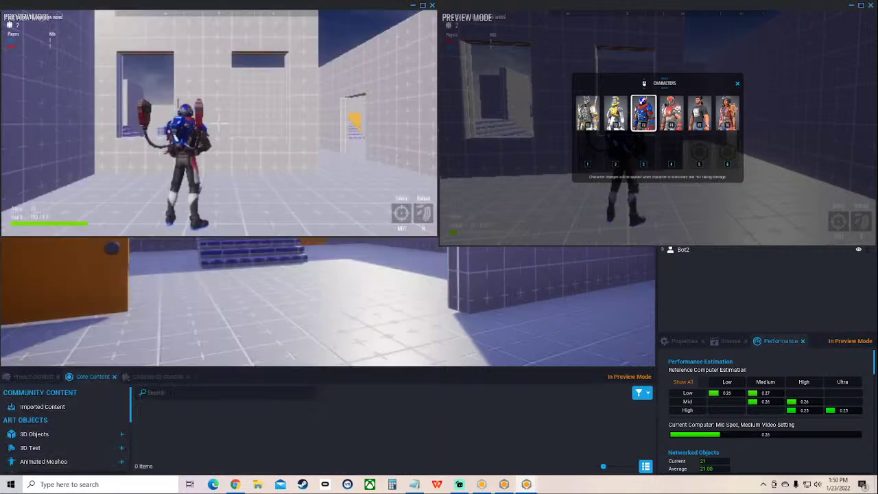
key("super+Right")
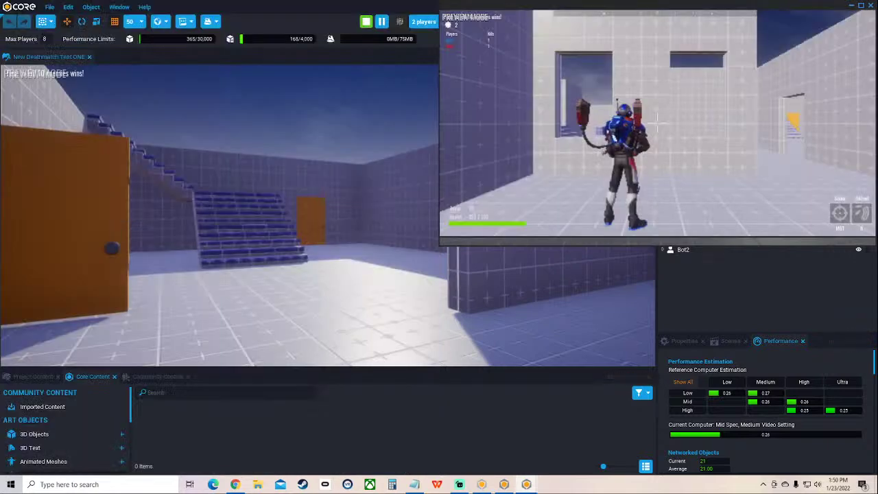
key("super+Left")
key("super+Down")
key("super+Up")
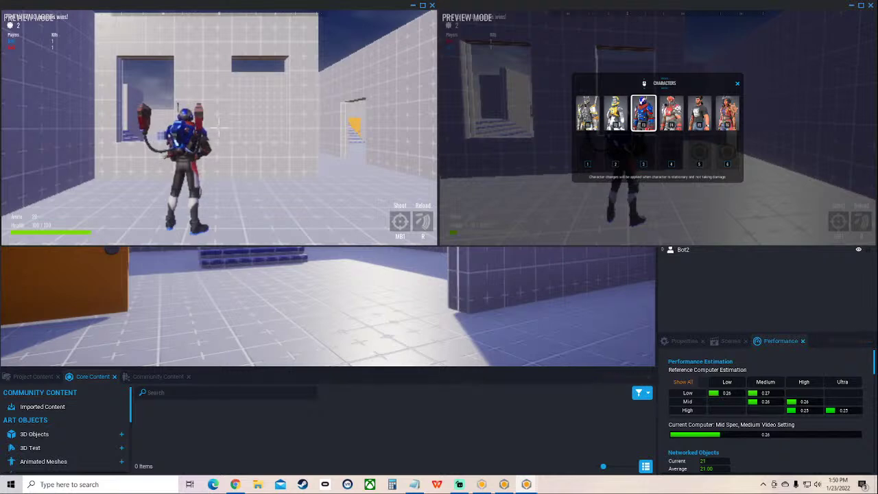
Close the first player's preview window and stop the multiplayer preview
left_click(219, 127)
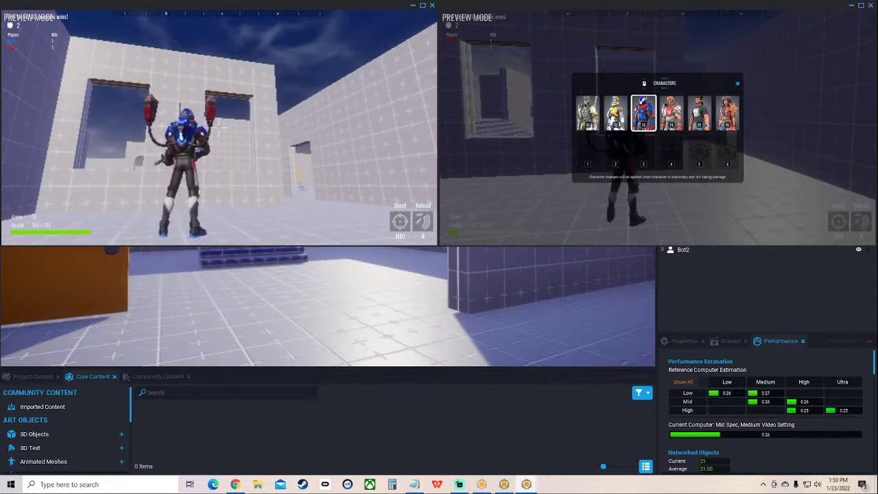
key("t")
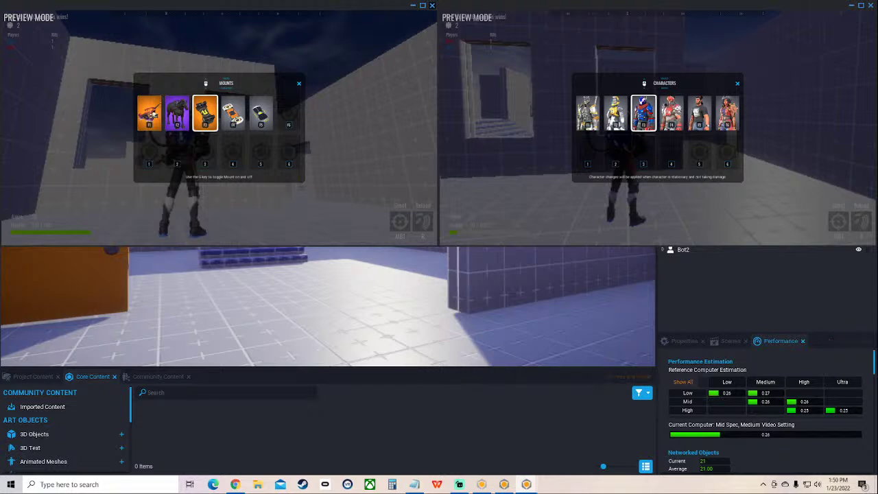
key("alt+F4")
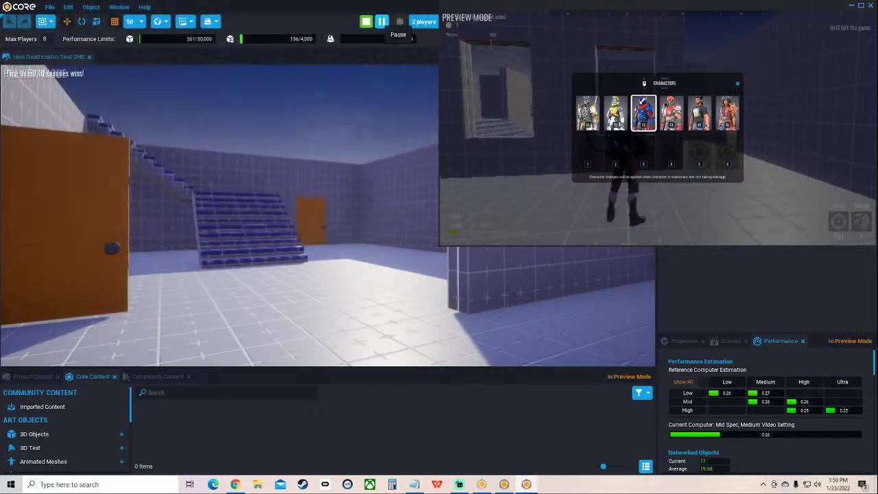
left_click(367, 22)
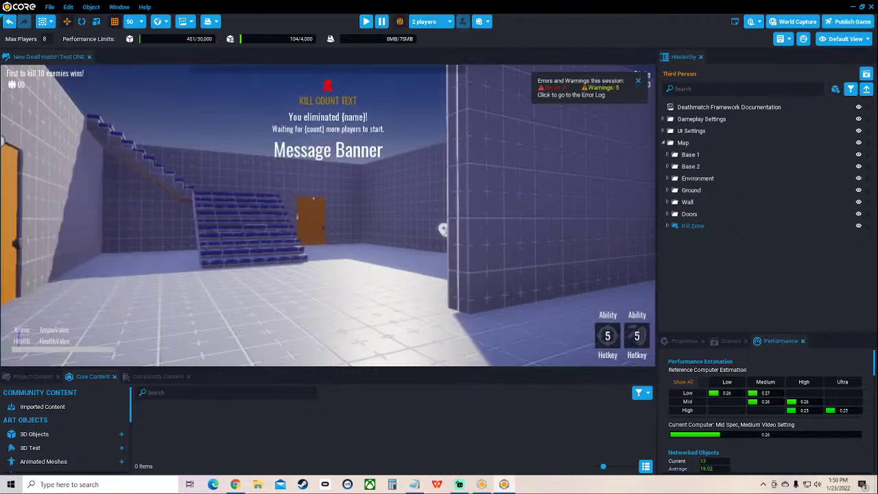
Return to the Core Academy lesson in the browser, watch its video full screen through adding Nature objects, and pause at Set Object Collision (3:36)
key("alt+Tab")
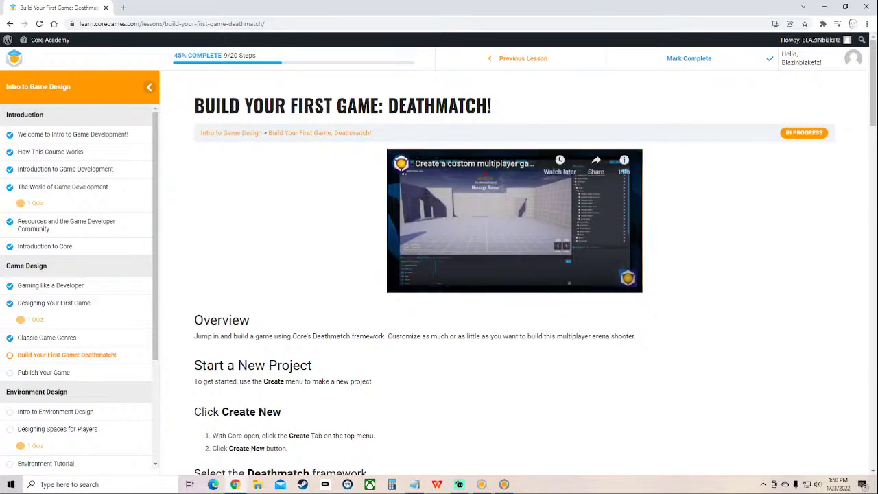
left_click(627, 281)
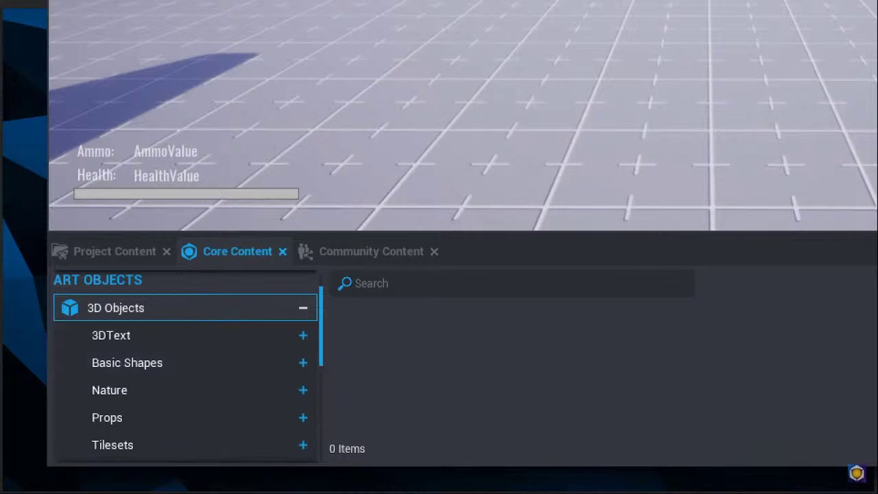
left_click(302, 390)
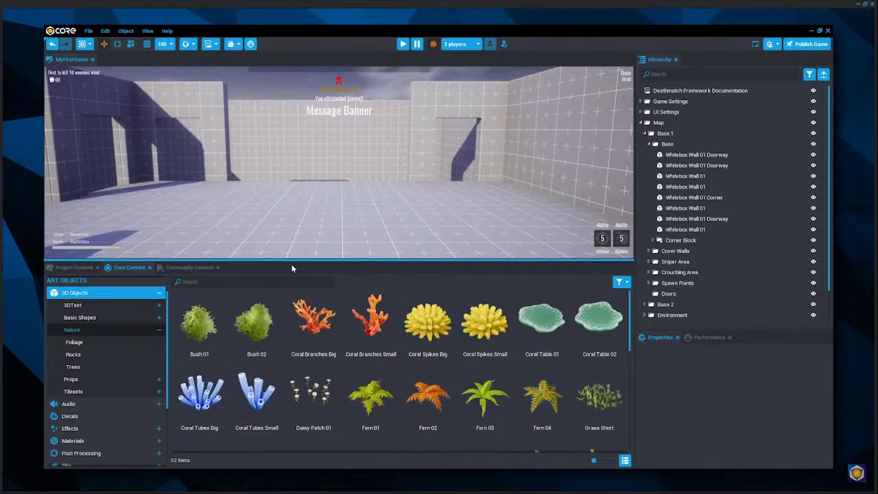
left_click_drag(221, 312, 267, 221)
left_click_drag(280, 311, 383, 199)
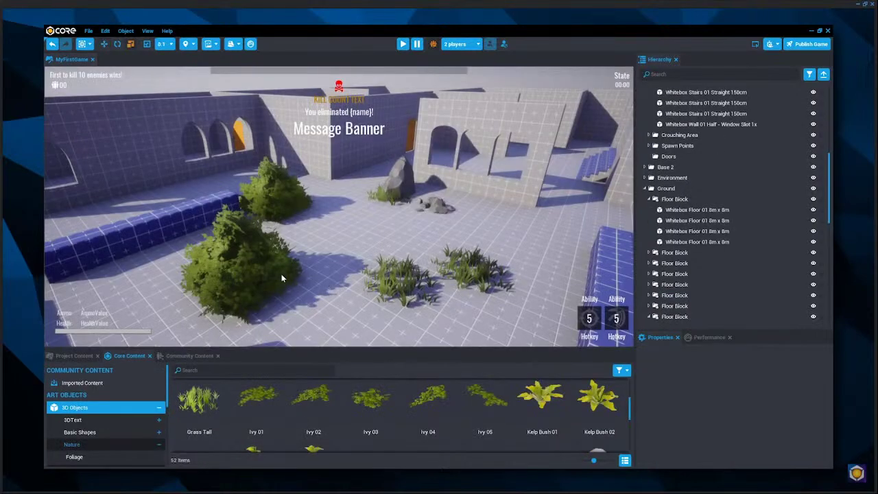
left_click(281, 277)
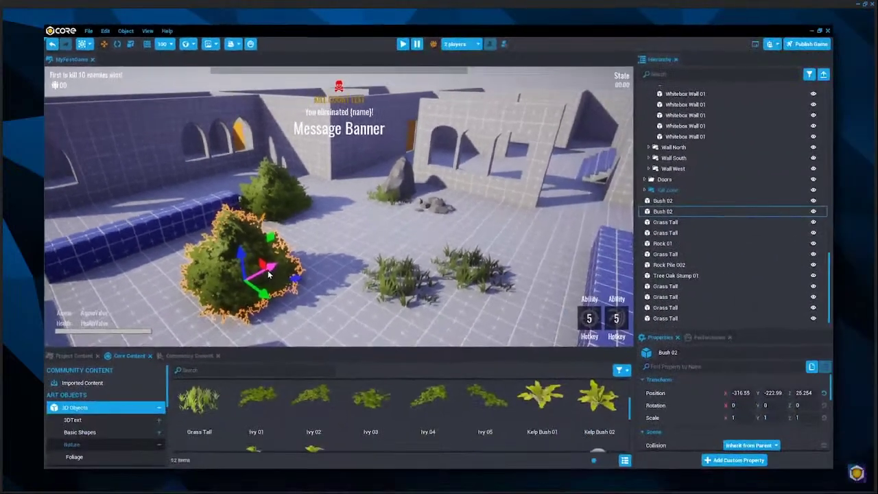
left_click_drag(268, 274, 595, 262)
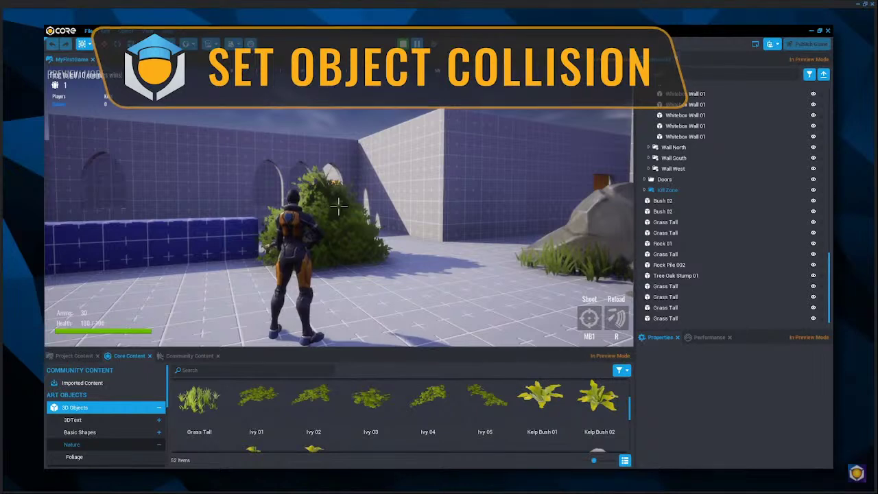
key("space")
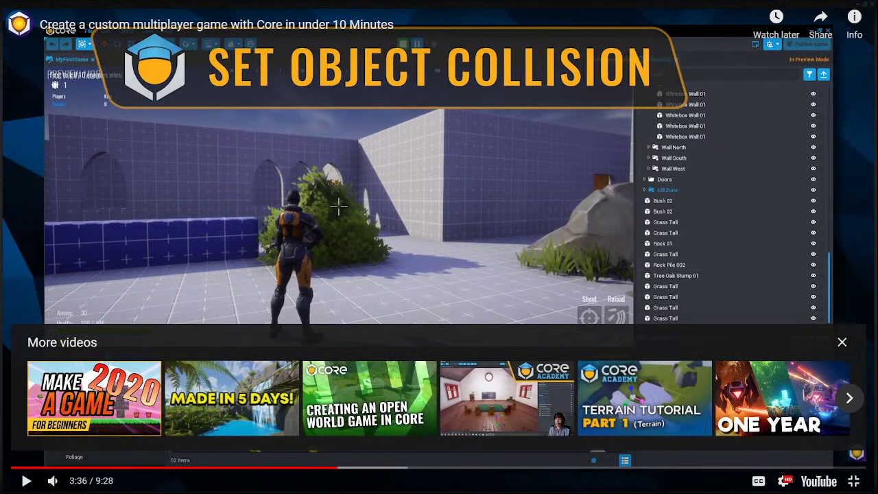
Leave the full-screen lesson video, switch to the Core editor and look around the rooms of the deathmatch map
key("Escape")
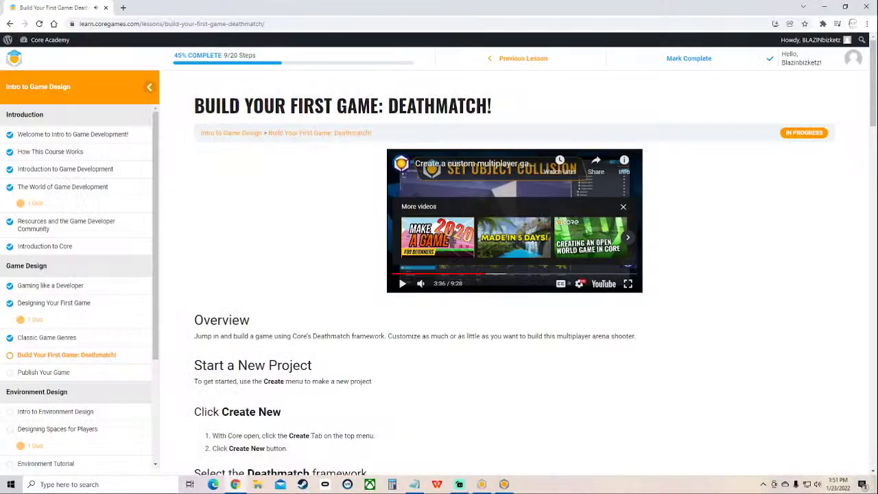
left_click(504, 484)
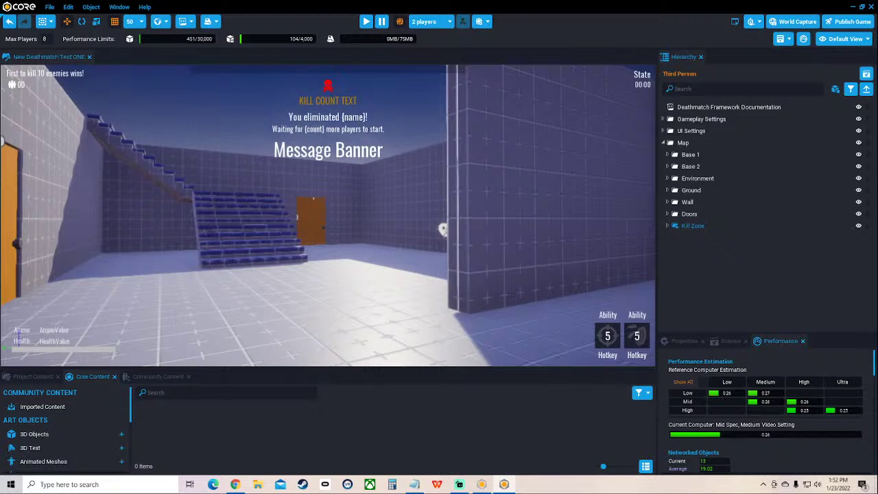
mouse_move(328, 216)
right_mouse_down()
mouse_move(439, 214)
mouse_move(373, 211)
mouse_move(371, 103)
mouse_move(364, 230)
mouse_move(336, 264)
mouse_move(321, 305)
mouse_move(277, 336)
mouse_move(264, 334)
mouse_move(256, 363)
mouse_move(249, 358)
mouse_move(282, 336)
mouse_move(314, 348)
mouse_move(353, 326)
mouse_move(359, 362)
mouse_move(323, 216)
right_mouse_up()
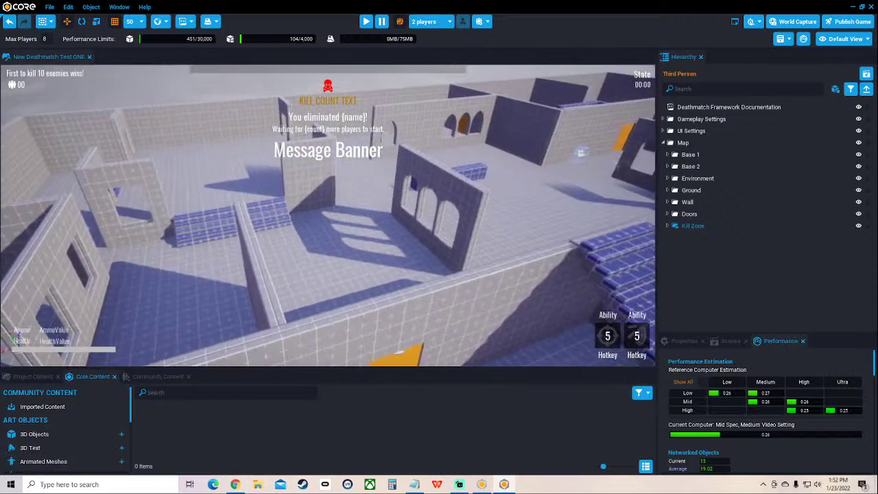
right_click_drag(323, 216, 322, 216)
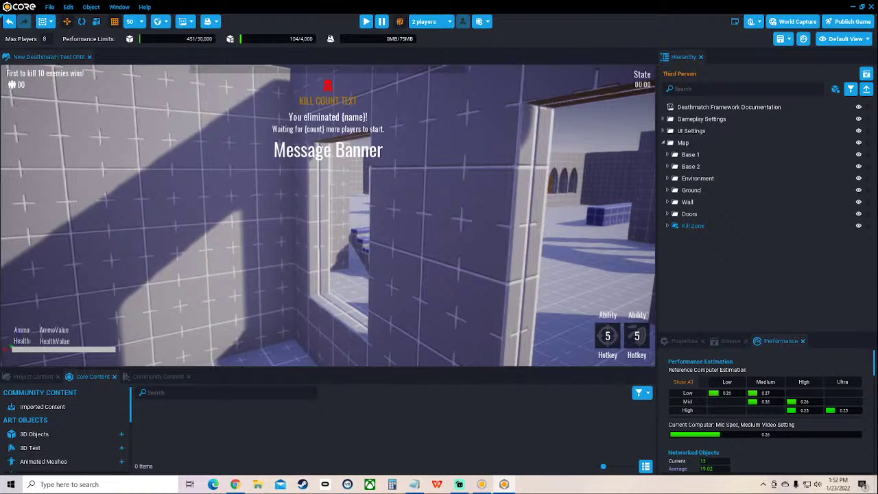
right_click_drag(323, 216, 323, 216)
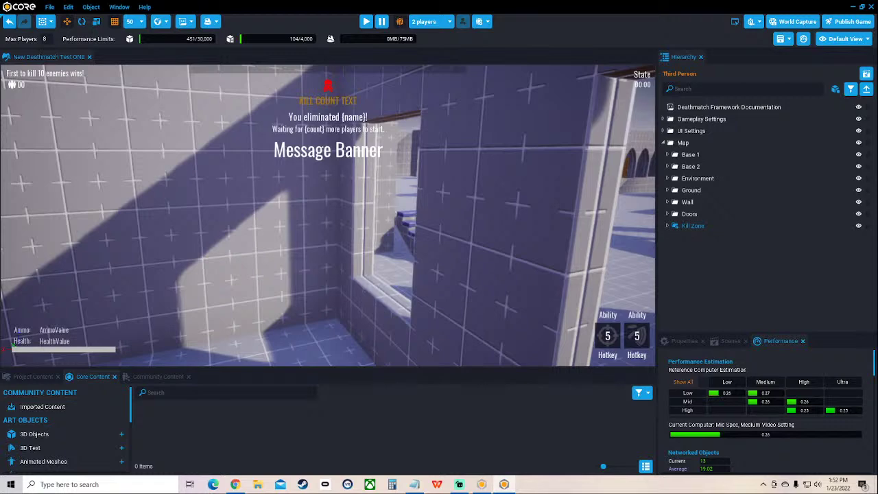
right_click_drag(323, 216, 322, 217)
Select Wall West, switch the selection to Deathmatch Framework Documentation, and frame the open floor beside the low blue wall
left_click(141, 206)
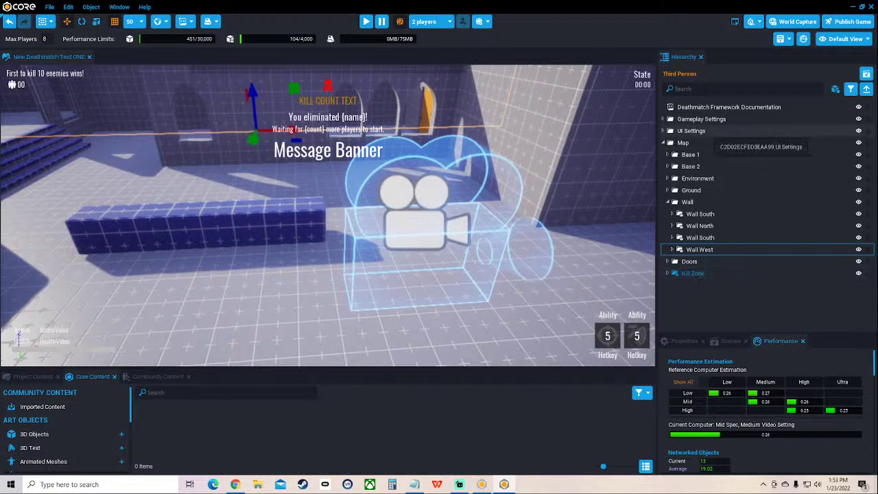
left_click(679, 108)
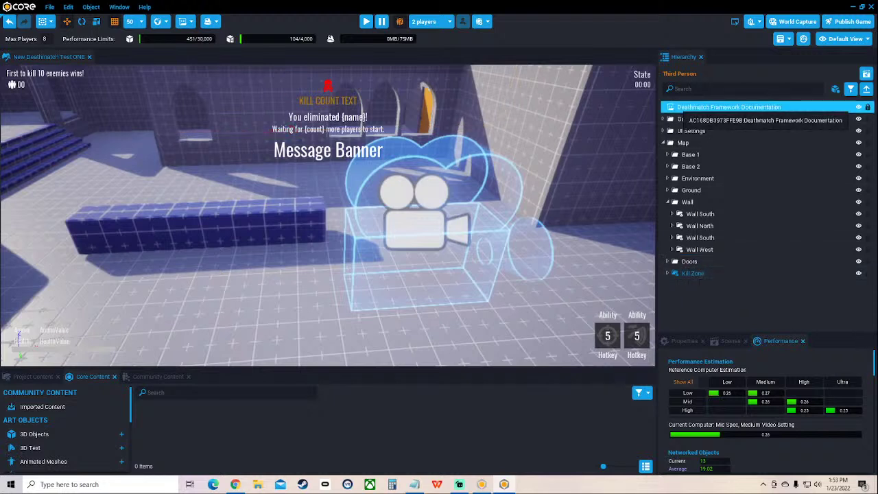
right_click_drag(328, 215, 433, 227)
key("s")
right_click_drag(240, 212, 233, 210)
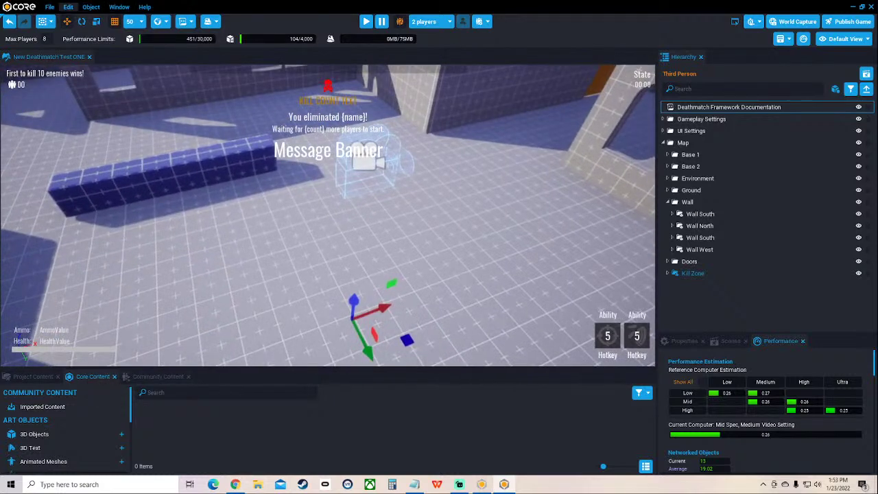
Hide the Core Content library and show it again
left_click(50, 7)
mouse_move(68, 7)
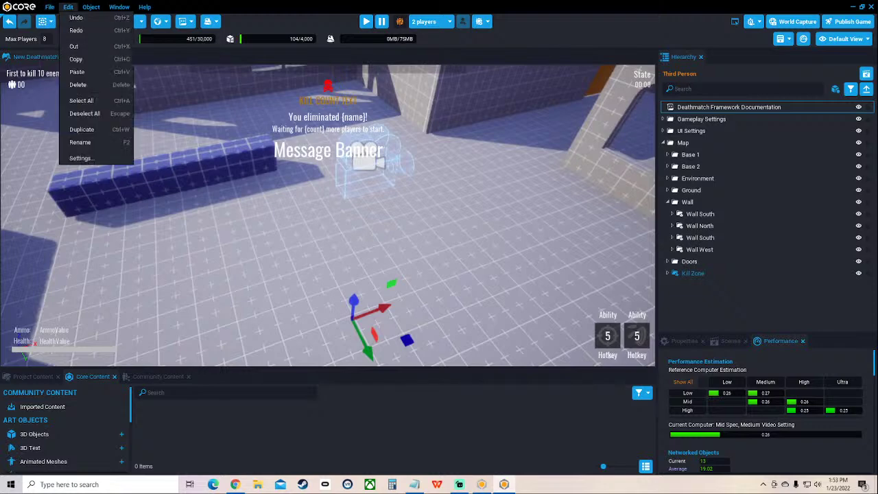
mouse_move(119, 7)
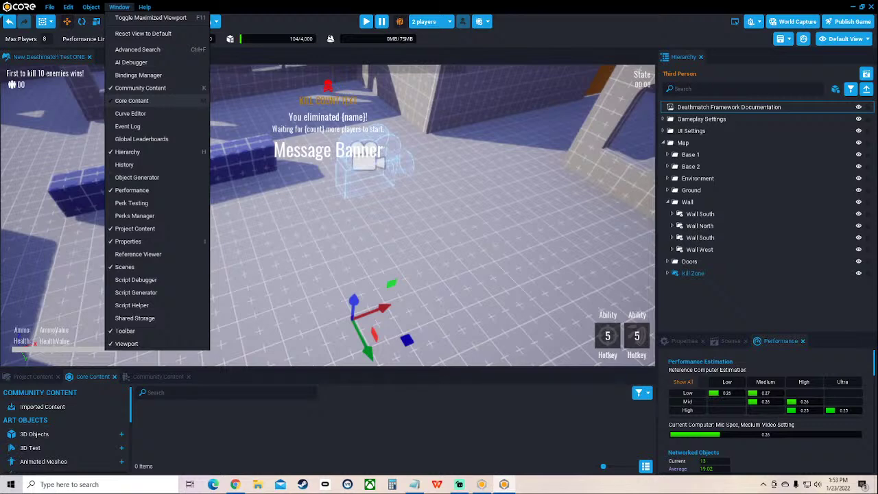
left_click(132, 100)
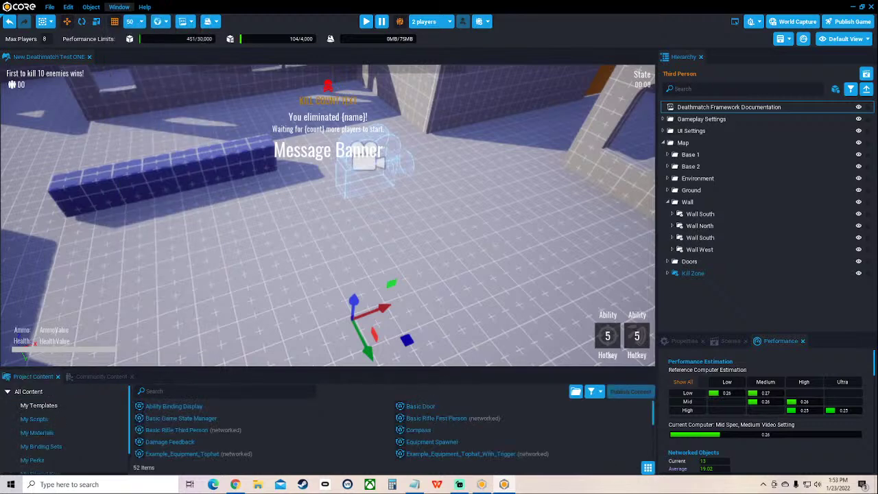
left_click(120, 7)
left_click(131, 100)
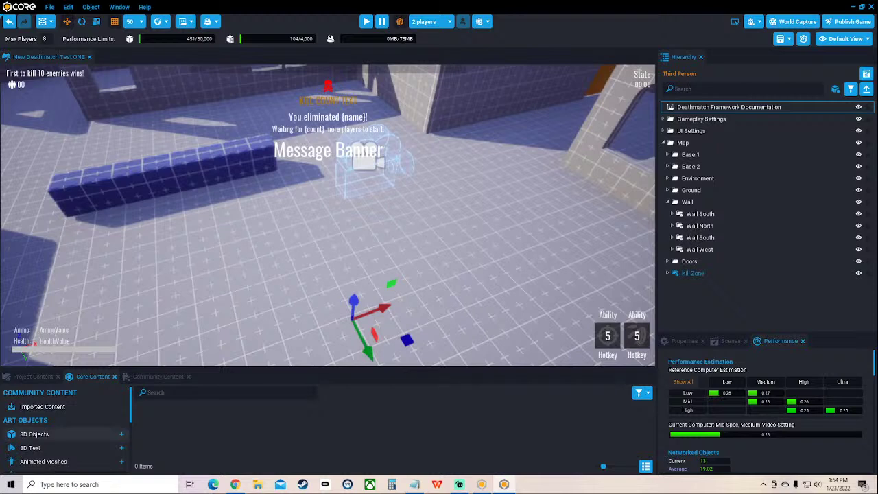
Show the Nature category of the 3D Objects in Core Content and enlarge the library area for browsing
left_click(34, 434)
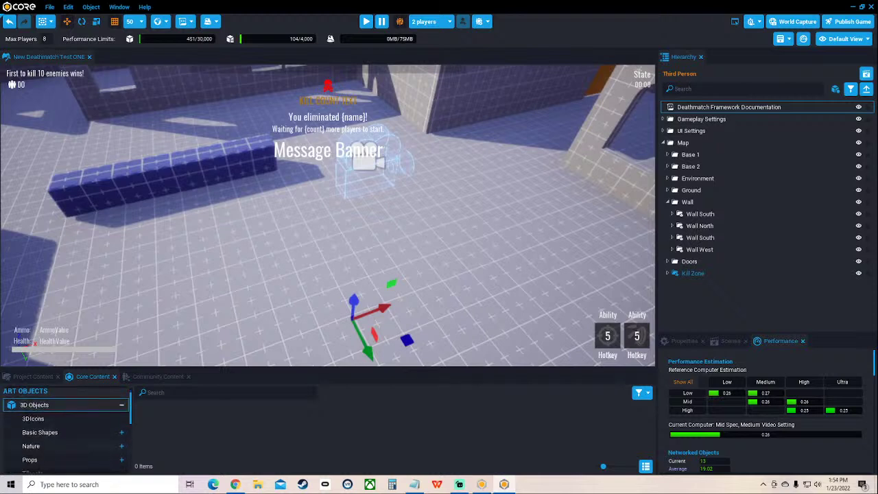
scroll(65, 433, "down", 1)
left_click(121, 431)
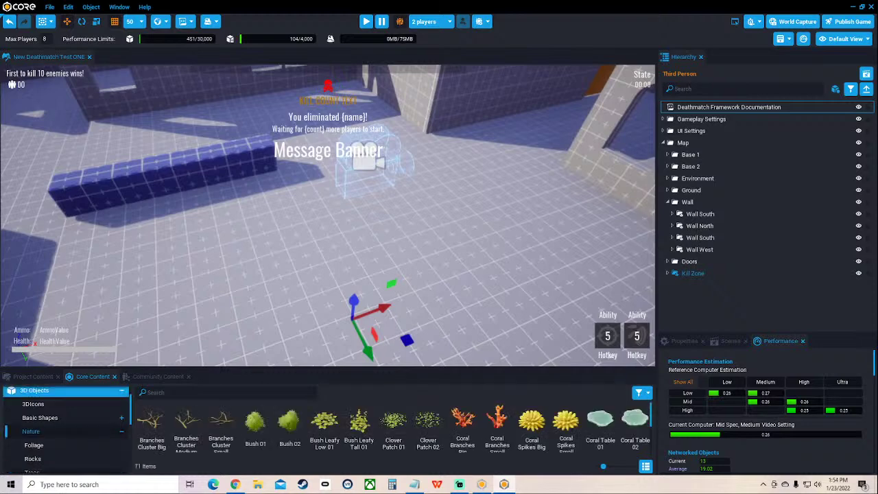
scroll(356, 429, "down", 1)
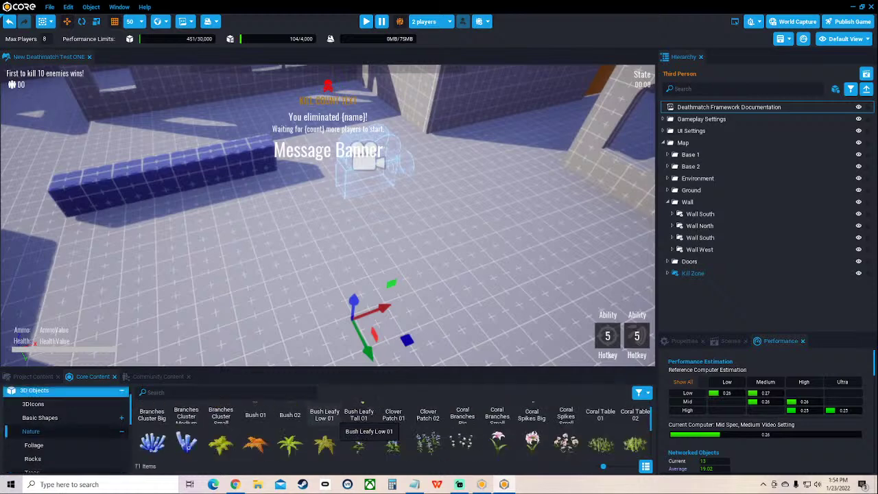
left_click_drag(315, 369, 316, 328)
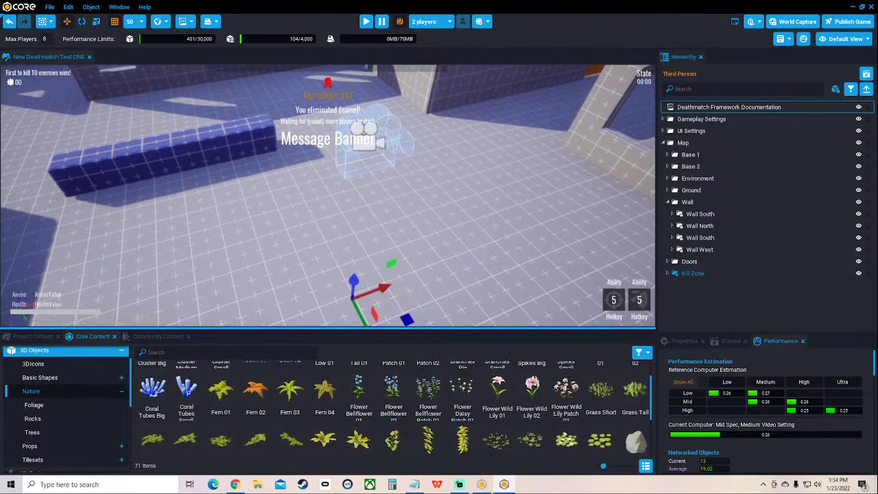
scroll(226, 405, "up", 1)
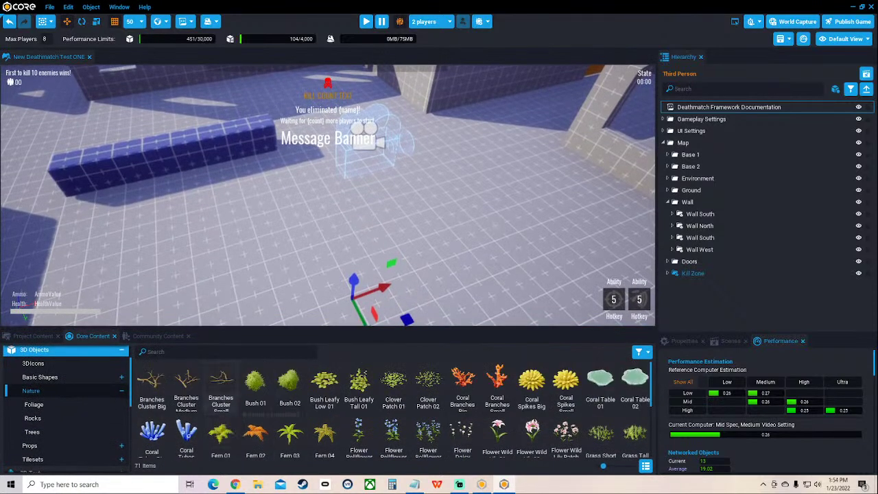
Place a Bush 01 beside the low blue wall and a Bush 02 on the open floor near the arched windows
left_click_drag(256, 384, 257, 179)
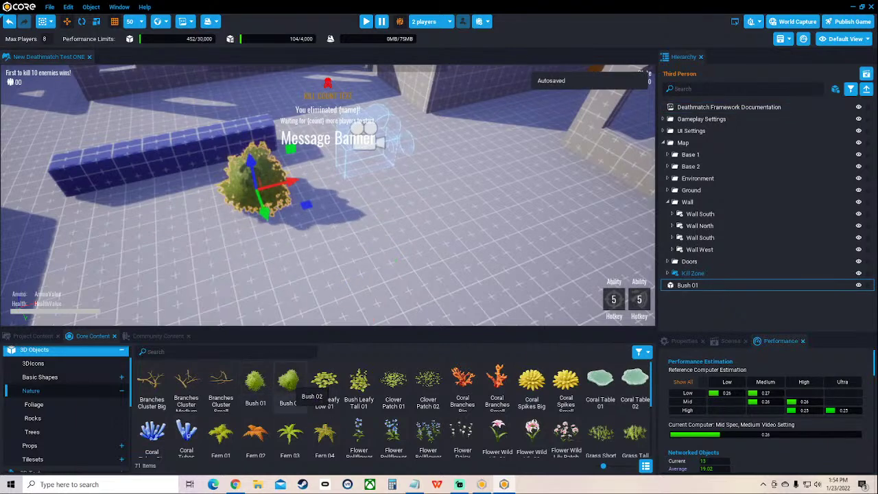
left_click_drag(393, 381, 559, 165)
right_click_drag(559, 165, 554, 182)
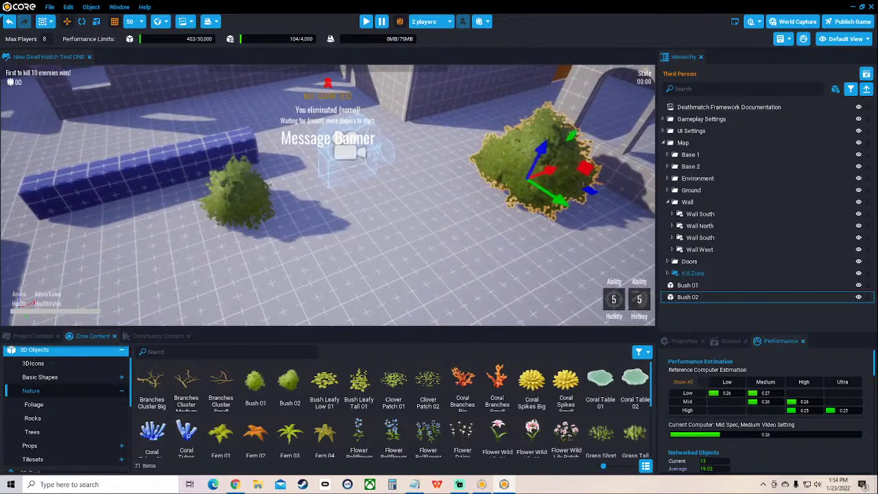
mouse_move(541, 149)
left_mouse_down()
mouse_move(518, 197)
mouse_move(542, 148)
left_mouse_up()
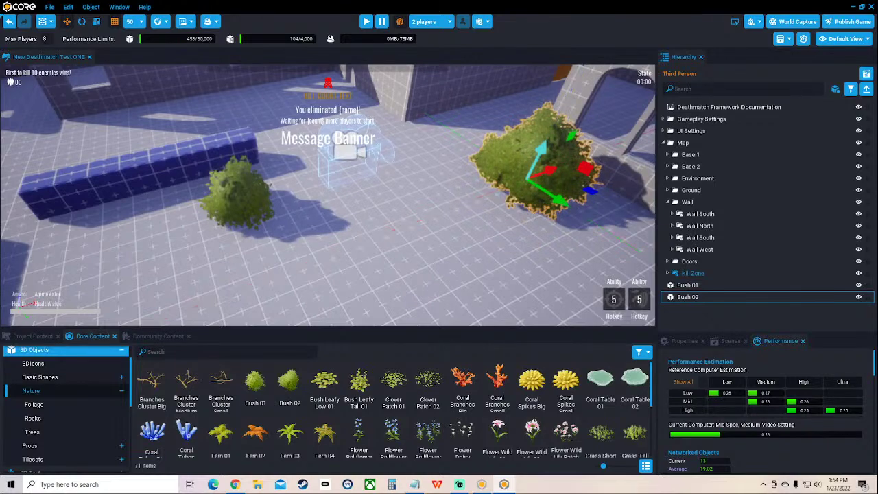
scroll(541, 148, "up", 5)
right_click_drag(541, 148, 590, 158)
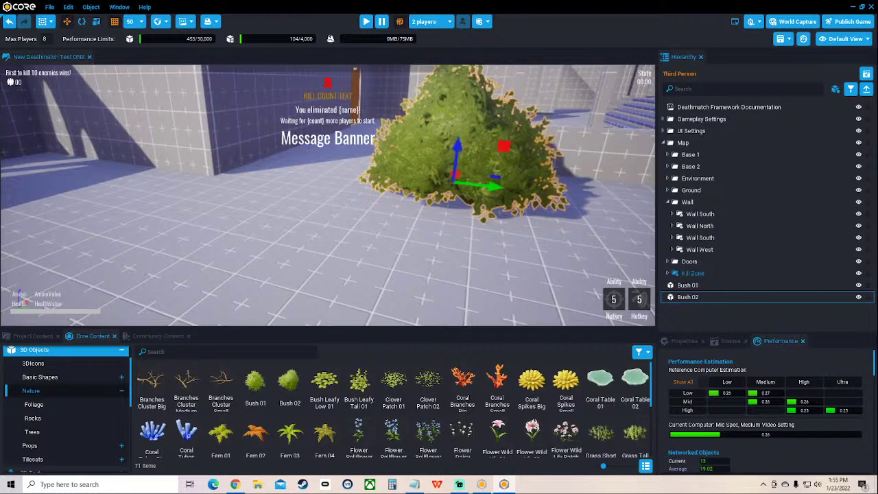
Reselect Bush 02 and apply Drop To Floor to it
left_click(152, 118)
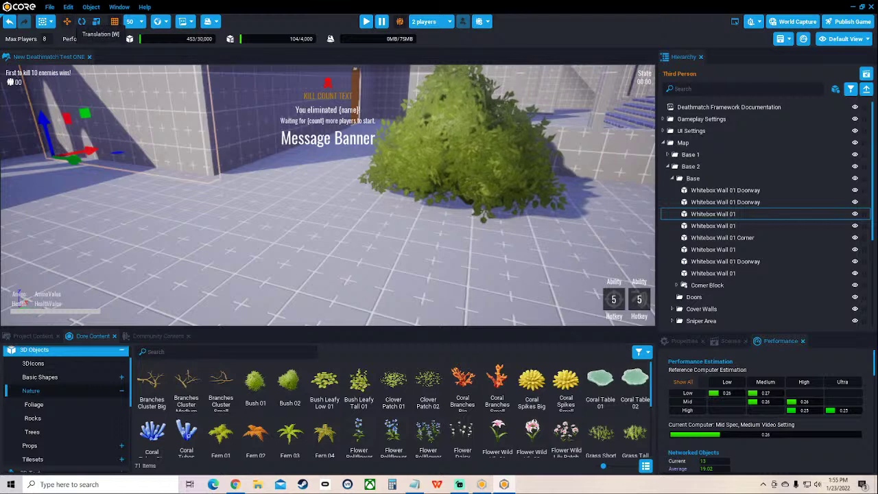
left_click(457, 154)
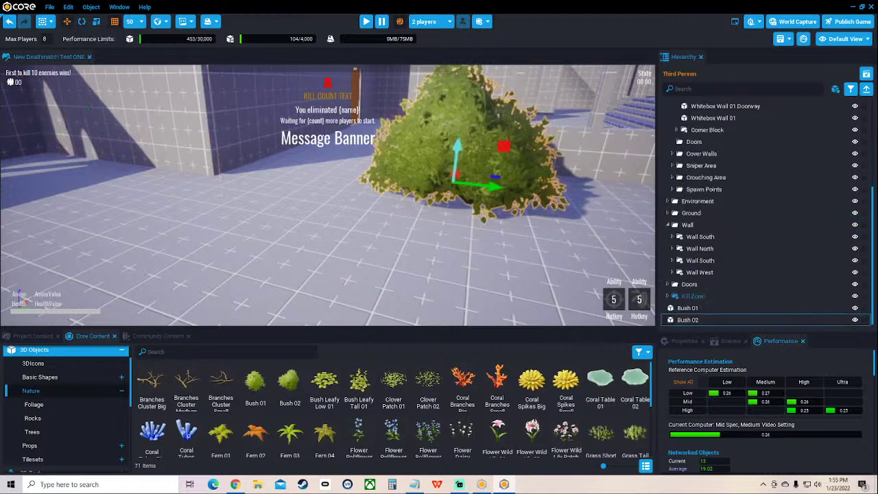
right_click_drag(439, 186, 356, 254)
key("f")
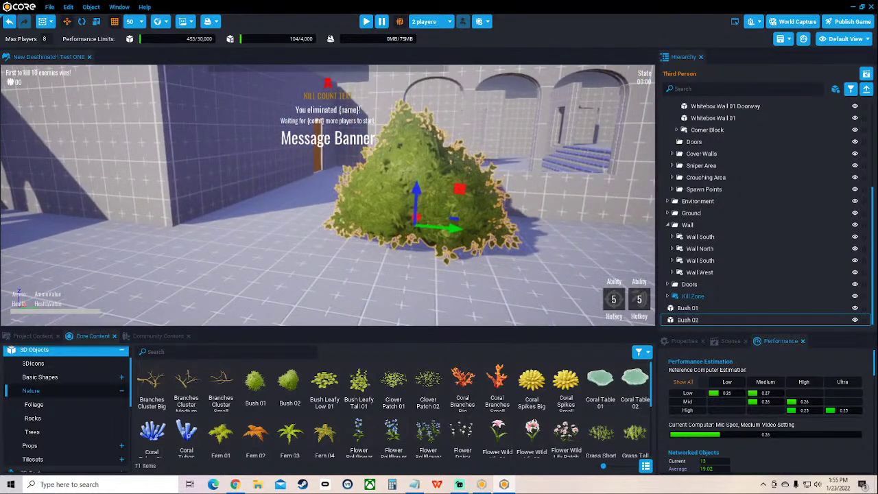
right_click(392, 179)
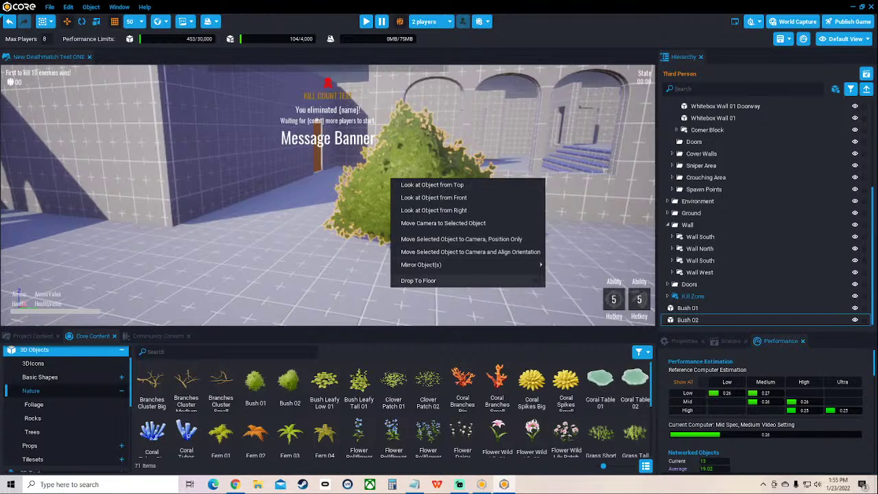
left_click(418, 280)
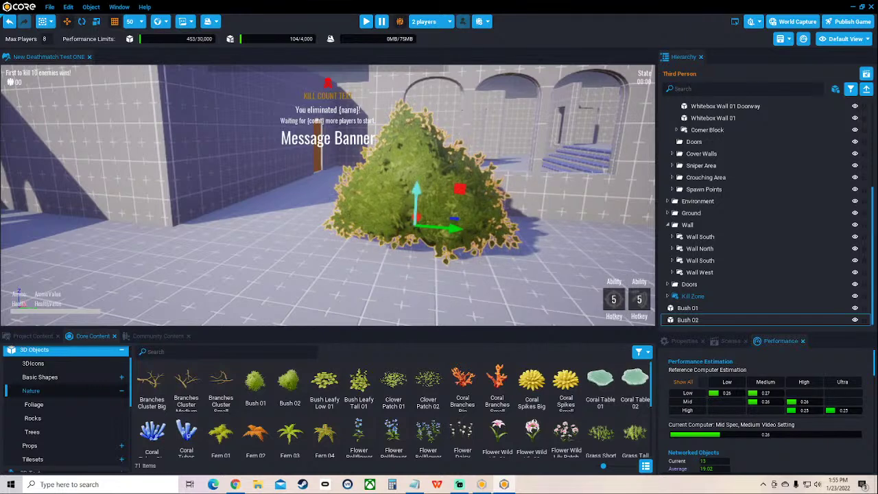
Raise Bush 02 off the ground along its vertical axis and apply Drop To Floor to it twice
left_click_drag(416, 192, 418, 152)
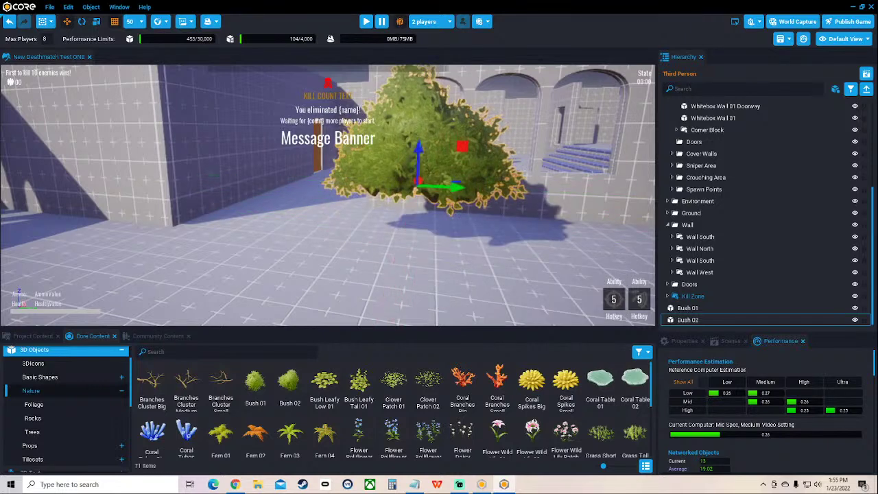
right_click(403, 157)
left_click(422, 261)
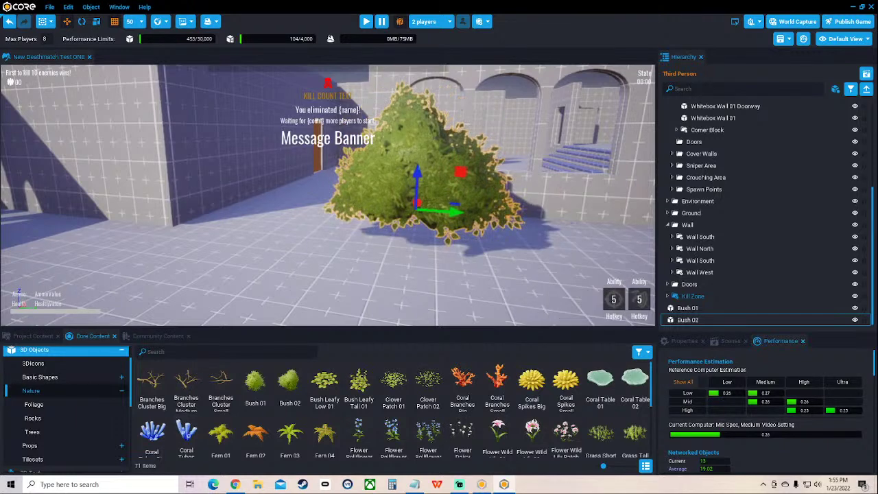
mouse_move(437, 216)
right_mouse_down()
mouse_move(381, 187)
mouse_move(442, 195)
mouse_move(445, 214)
right_mouse_up()
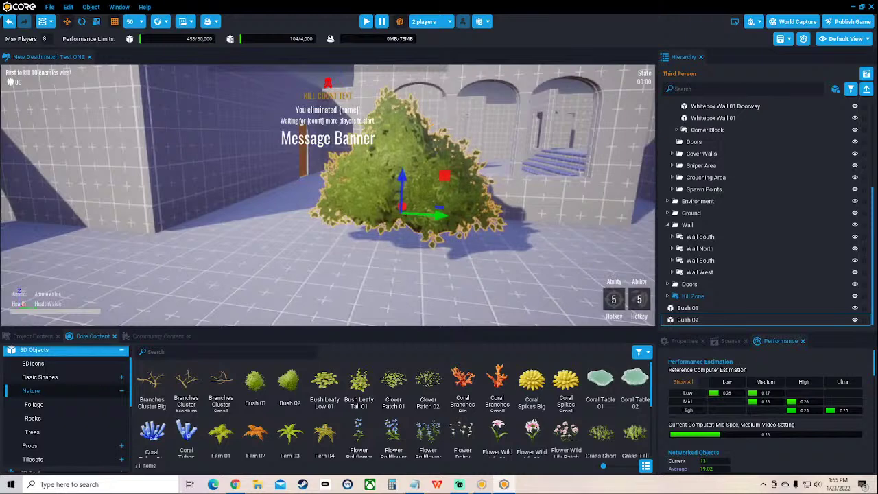
right_click(373, 193)
left_click(404, 296)
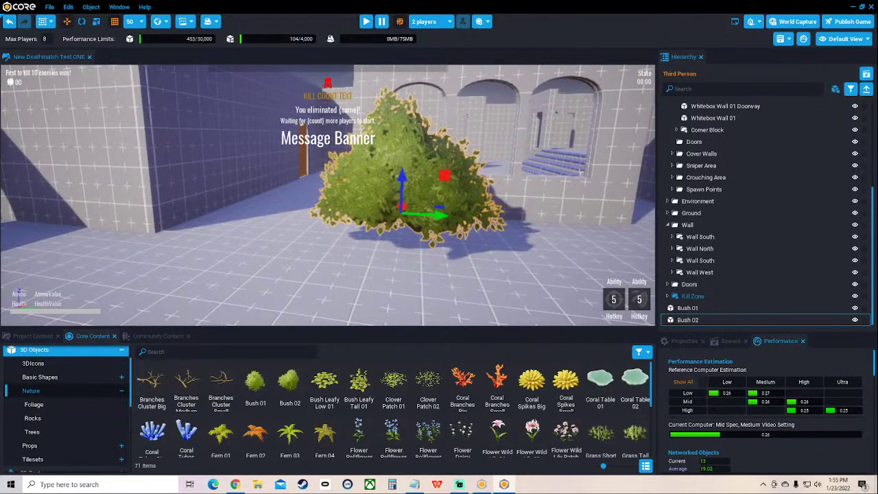
Lower Bush 02 along its vertical axis until its base sits in the floor
left_click_drag(402, 180, 402, 196)
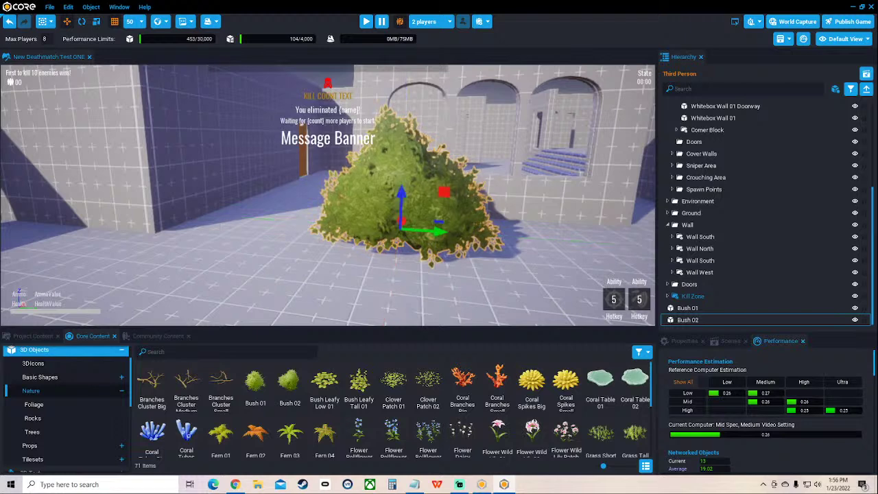
mouse_move(402, 195)
right_mouse_down()
mouse_move(343, 206)
mouse_move(393, 200)
right_mouse_up()
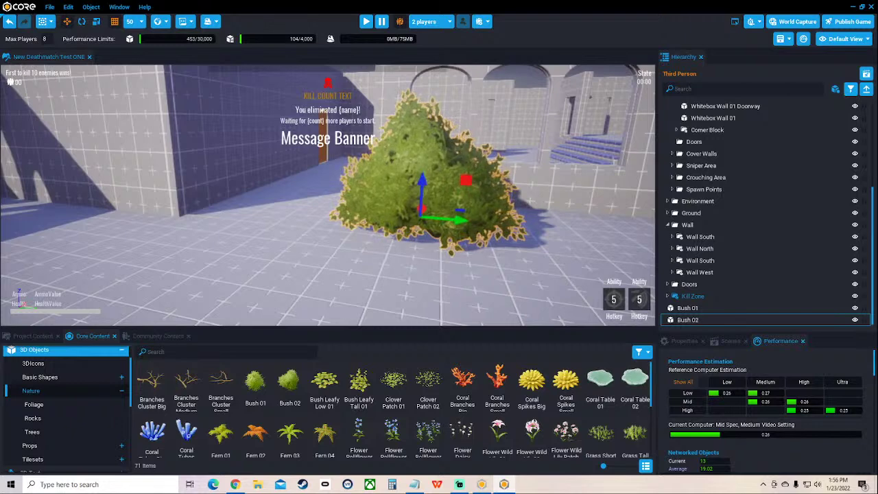
right_click_drag(394, 200, 412, 185)
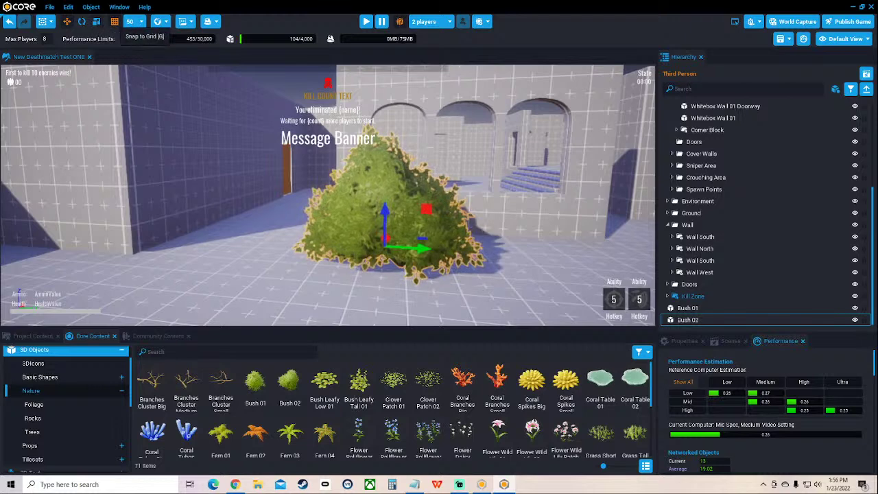
Scale Bush 02 down uniformly to 0.75 with scale snapping at 0.25, and return to the move tool
key("r")
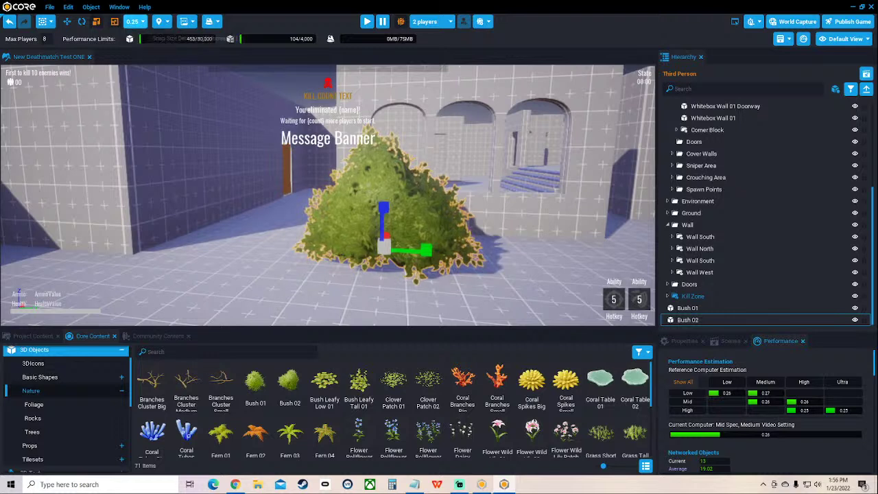
left_click(132, 21)
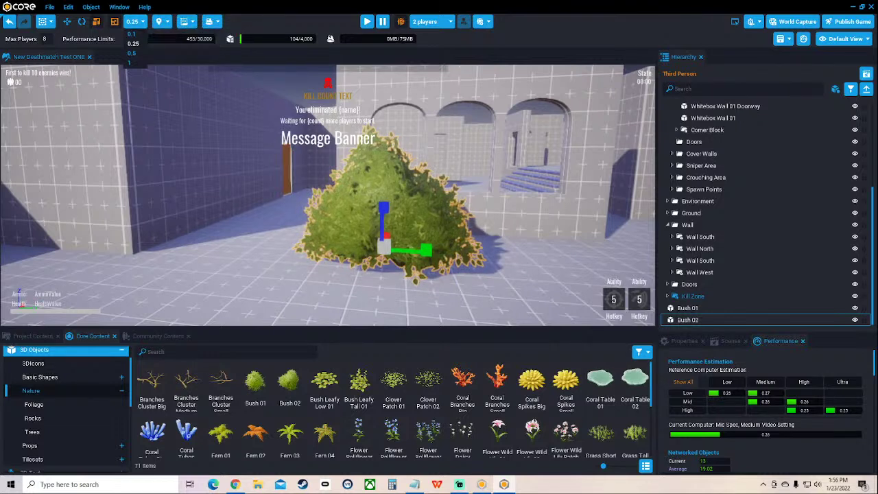
left_click(132, 43)
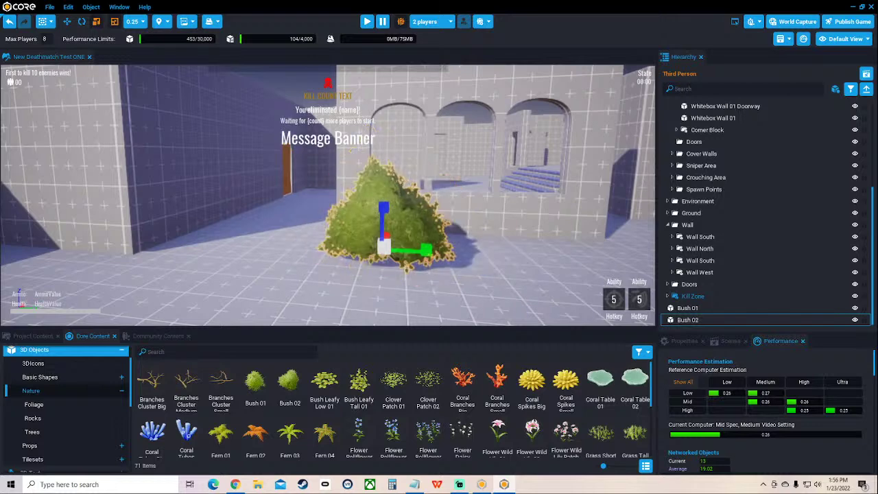
mouse_move(385, 246)
left_mouse_down()
mouse_move(408, 232)
mouse_move(392, 241)
left_mouse_up()
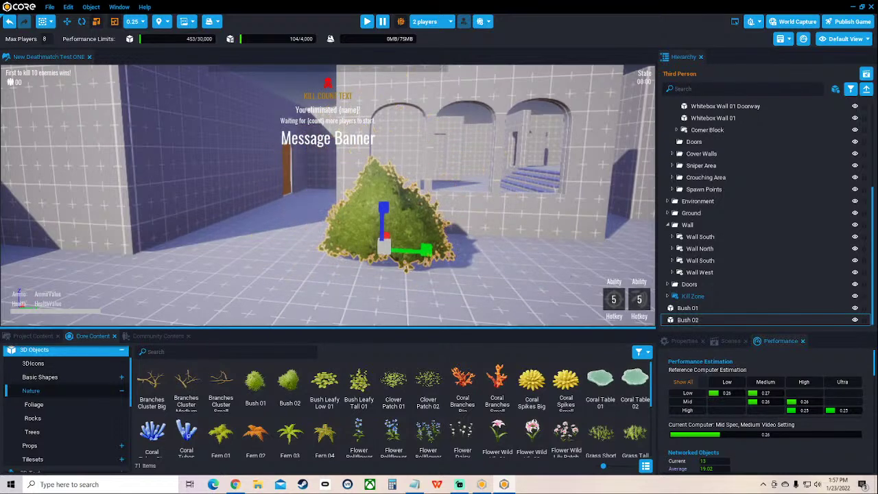
right_click_drag(392, 241, 271, 237)
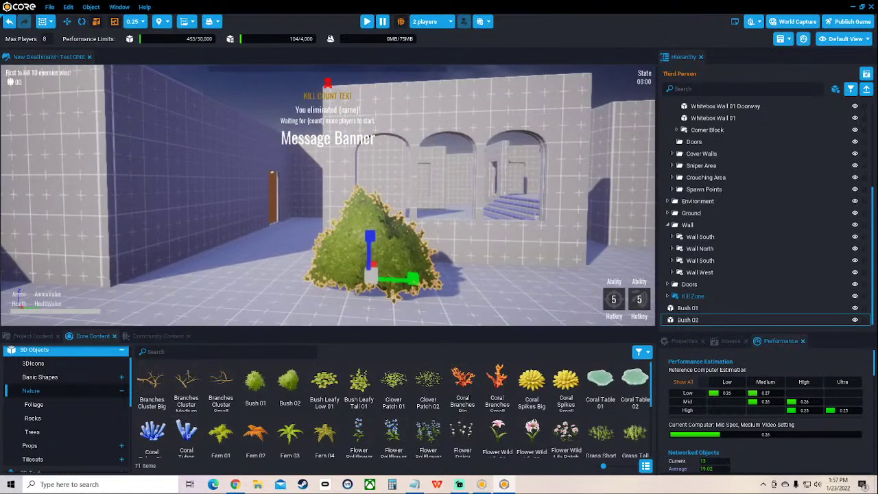
left_click(67, 22)
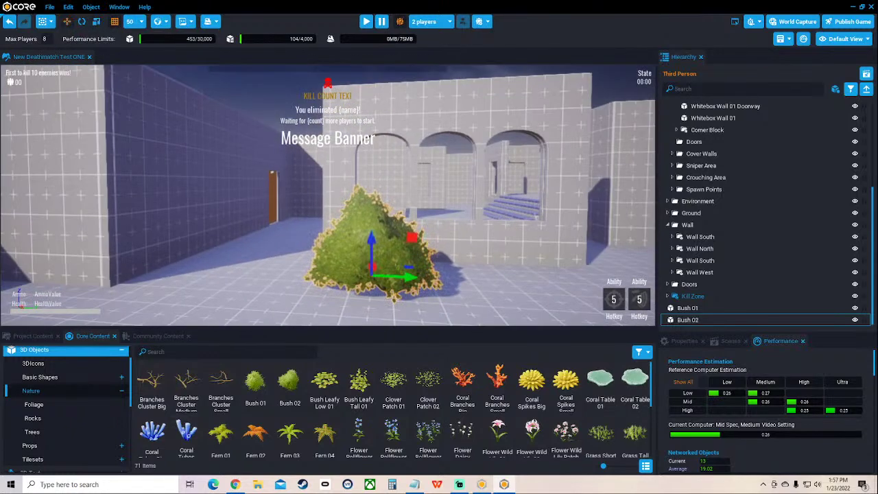
scroll(396, 264, "down", 5)
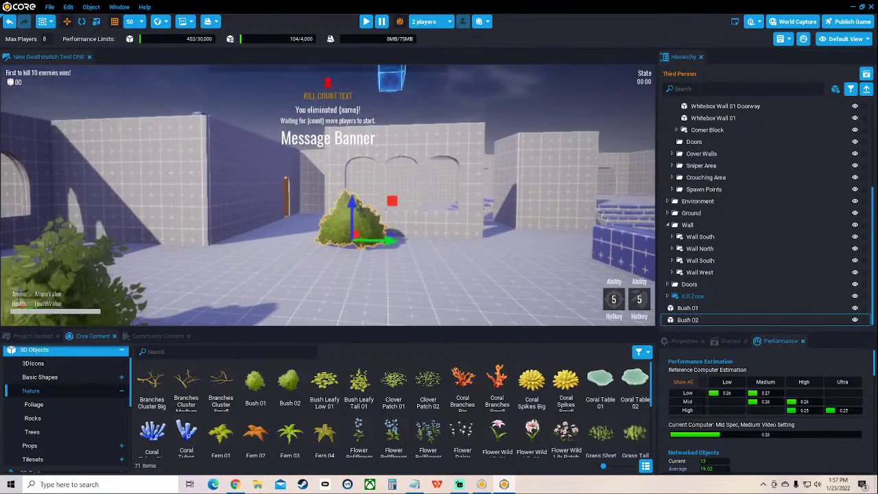
Turn off Multiplayer Preview Mode and start a single-player preview of the game
right_click_drag(395, 264, 316, 309)
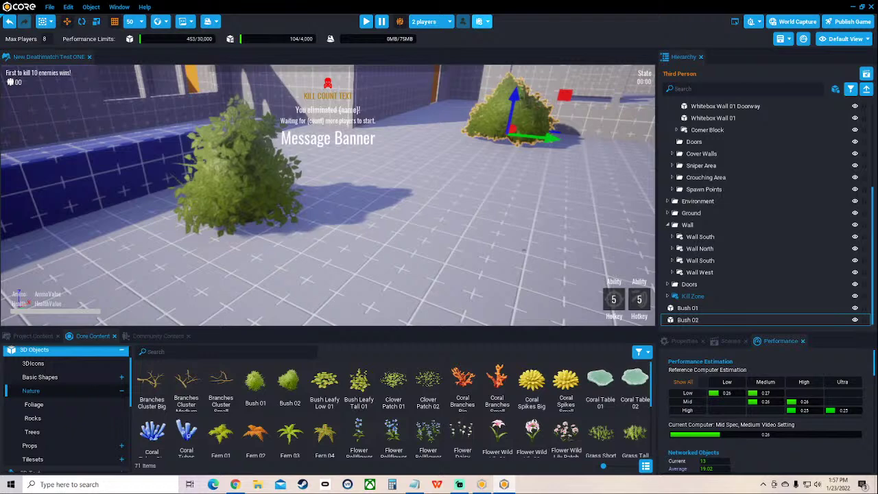
left_click(430, 21)
left_click(399, 22)
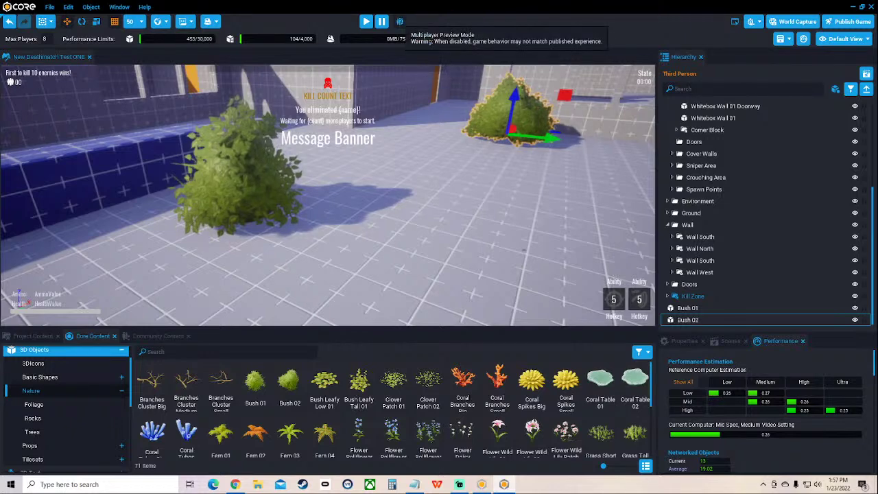
left_click(366, 22)
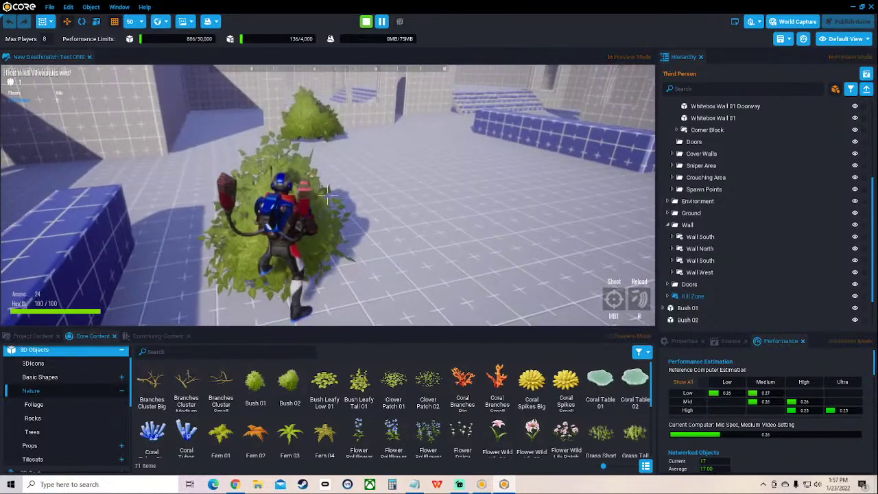
Run and jump the character against Bush 01 and Bush 02 to test their collision, and stop the preview
key("space")
key("space")
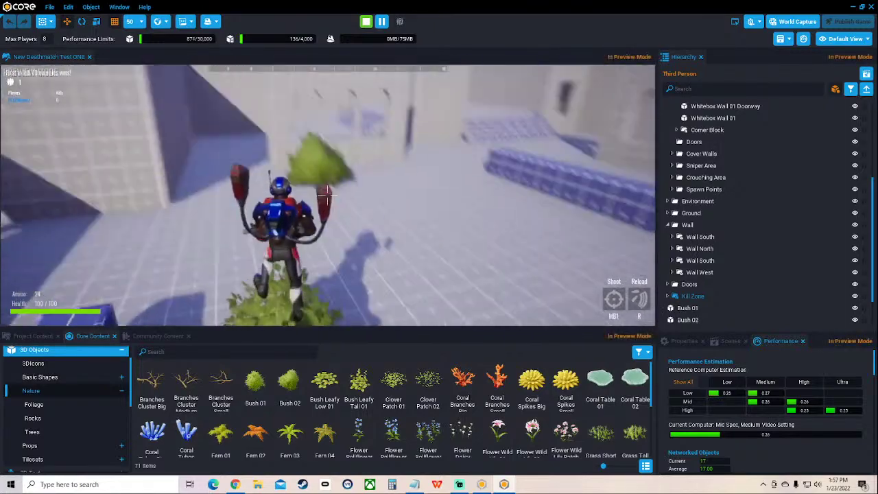
key("w")
key("space")
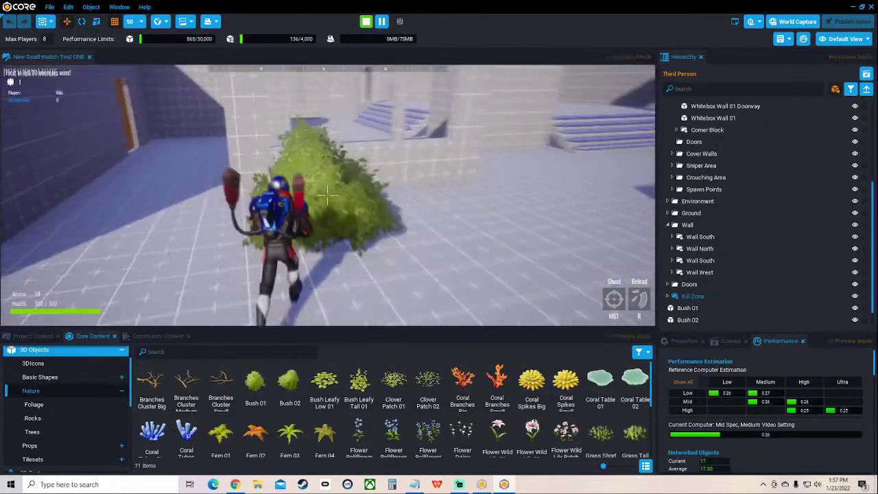
key("s")
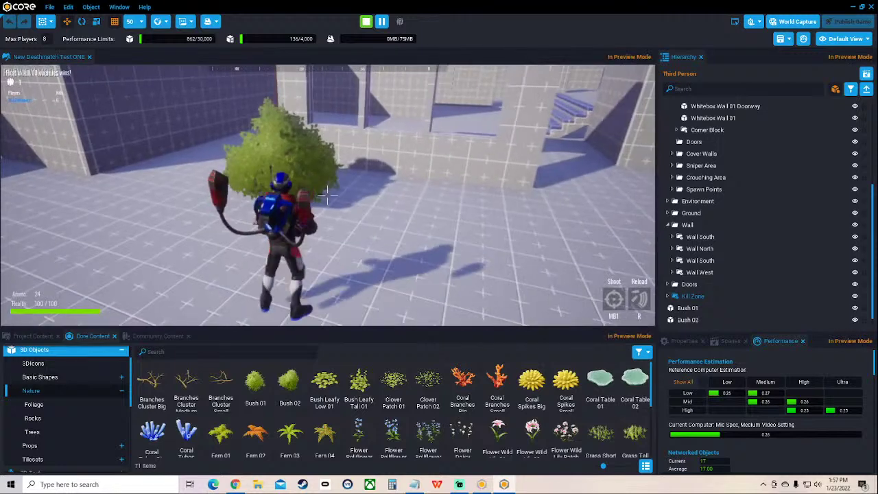
key("Escape")
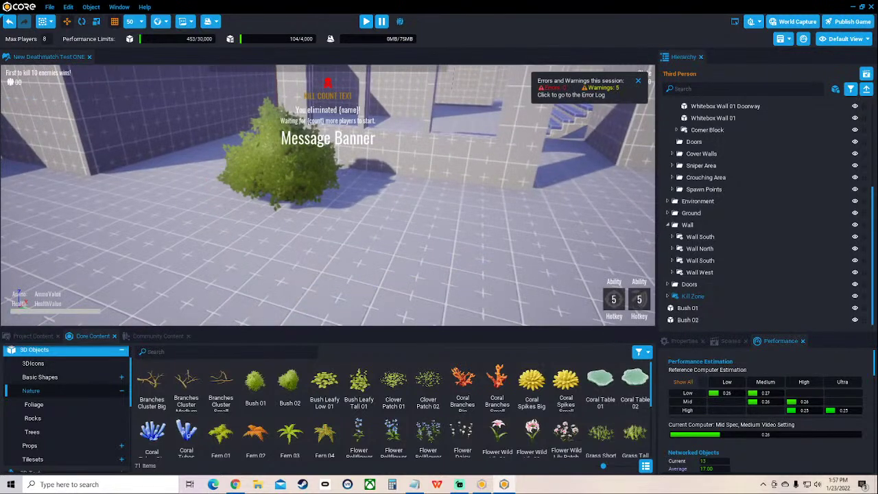
Switch to the browser and watch the Deathmatch lesson video in full screen up to the Using Materials section, pausing it there
key("alt+Tab")
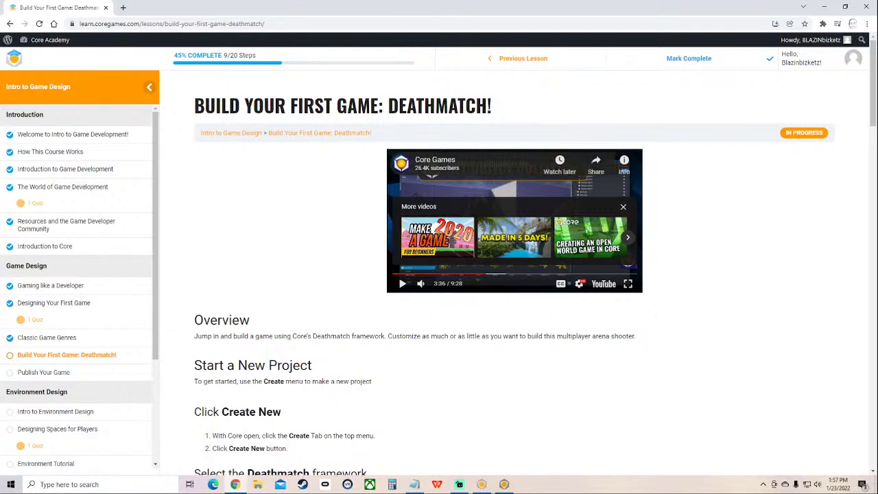
left_click(403, 283)
key("f")
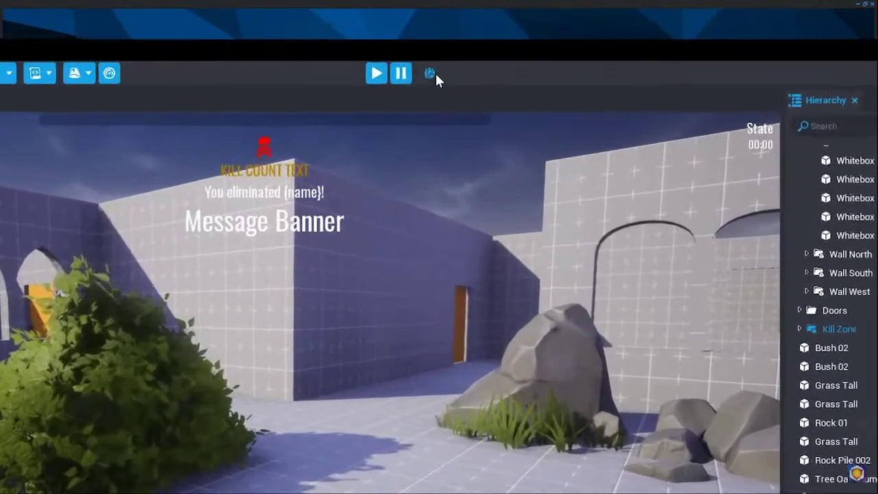
left_click(432, 43)
left_click(516, 100)
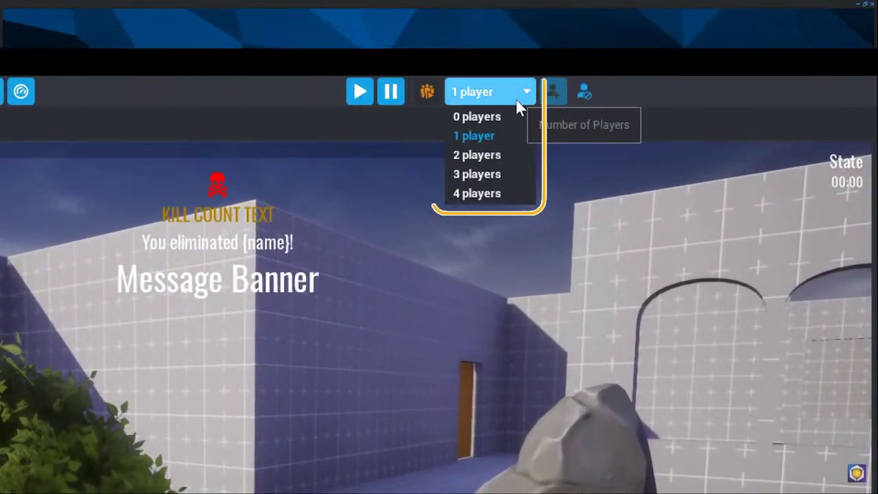
left_click(513, 155)
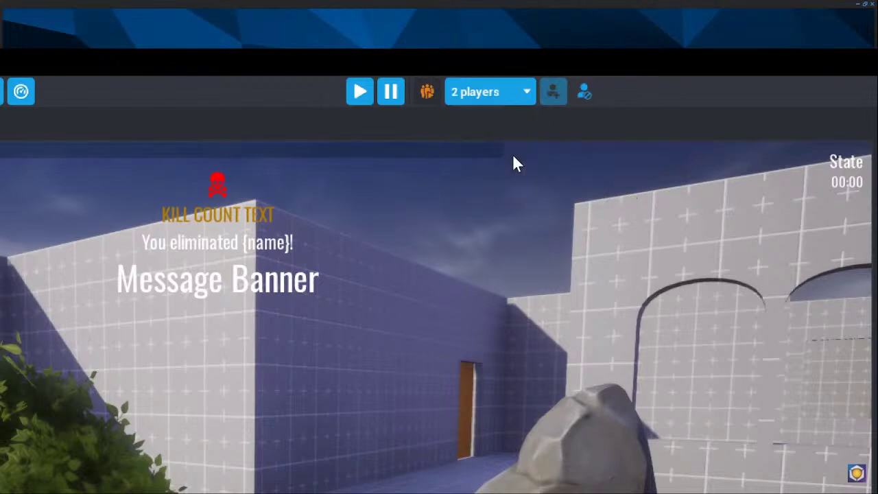
left_click(361, 95)
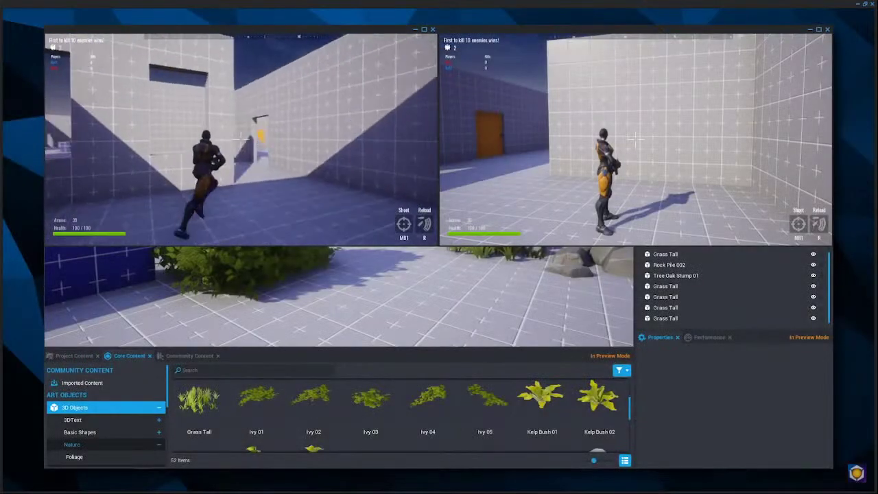
key("w")
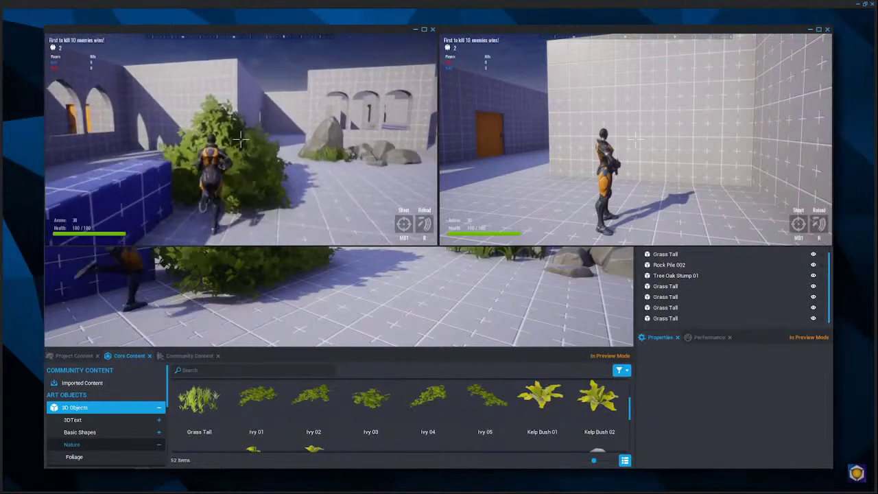
key("c")
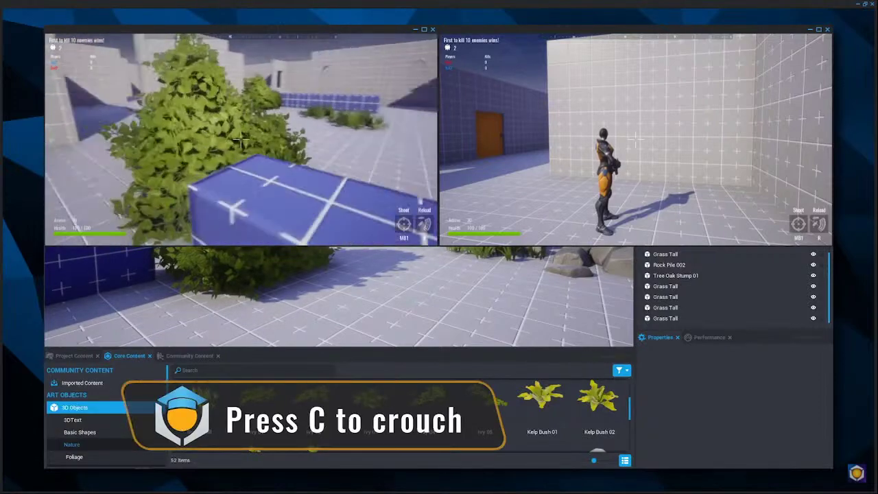
key("w")
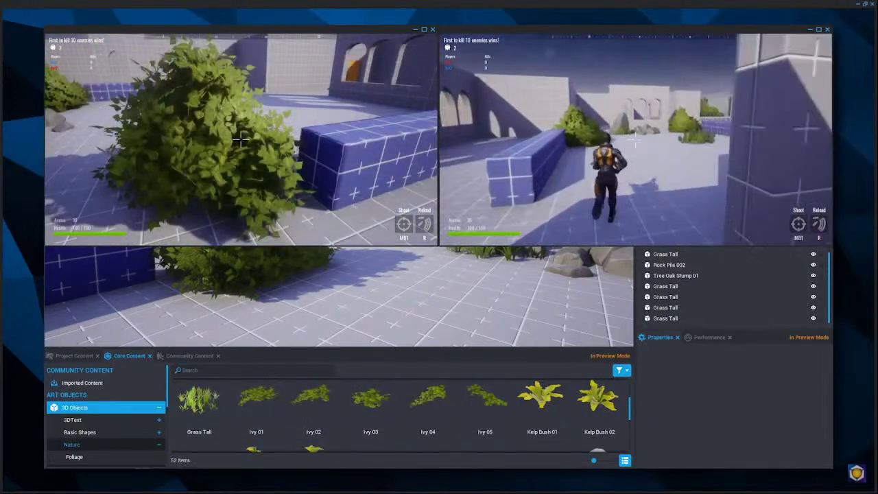
key("w")
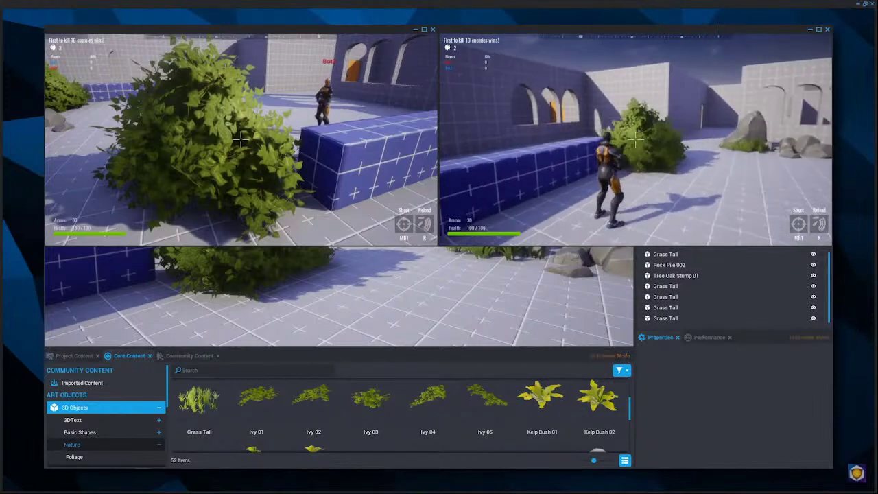
key("d")
key("d")
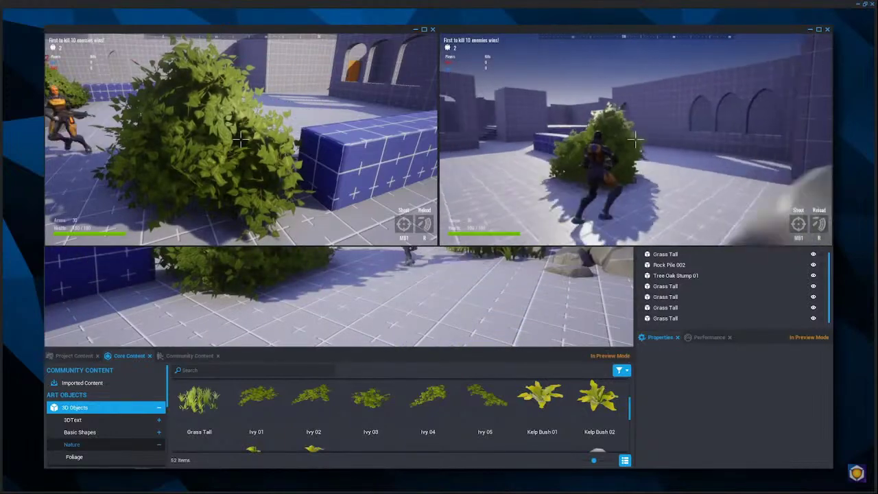
key("w")
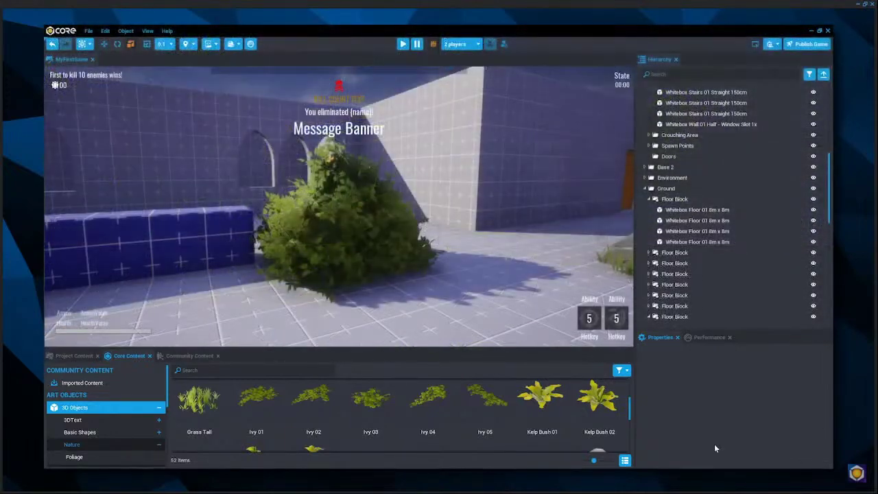
left_click(403, 257)
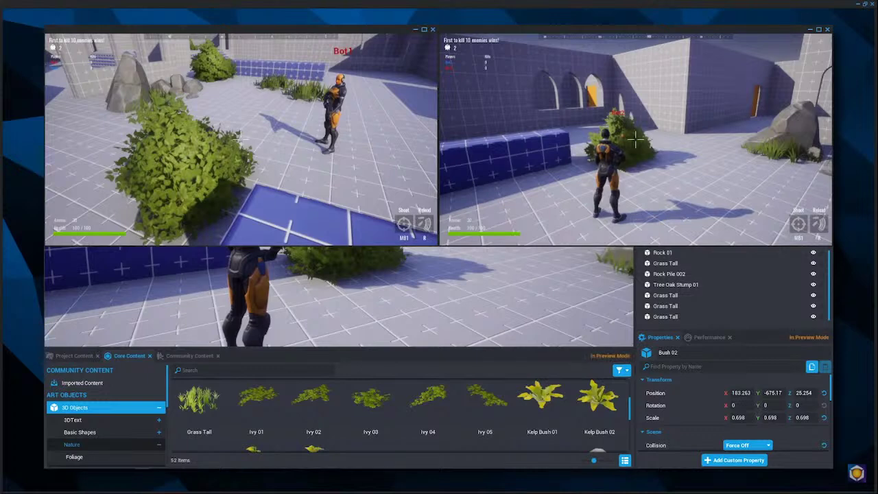
key("w")
left_click(635, 140)
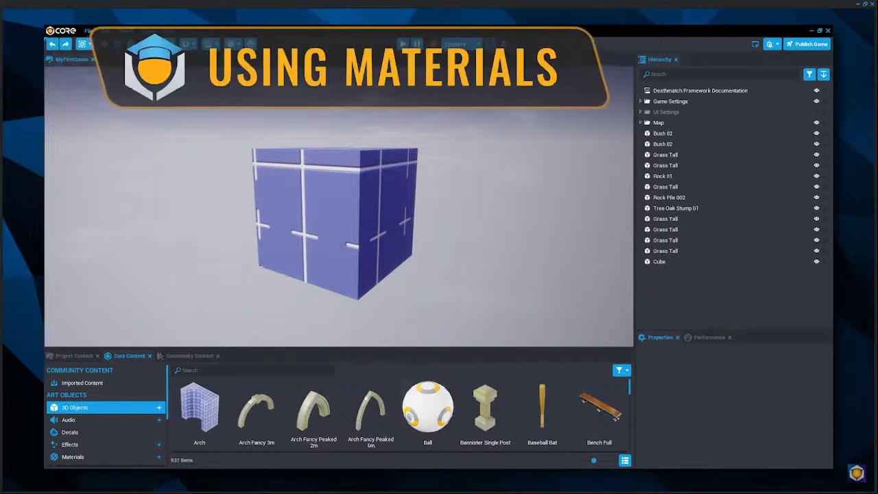
key("space")
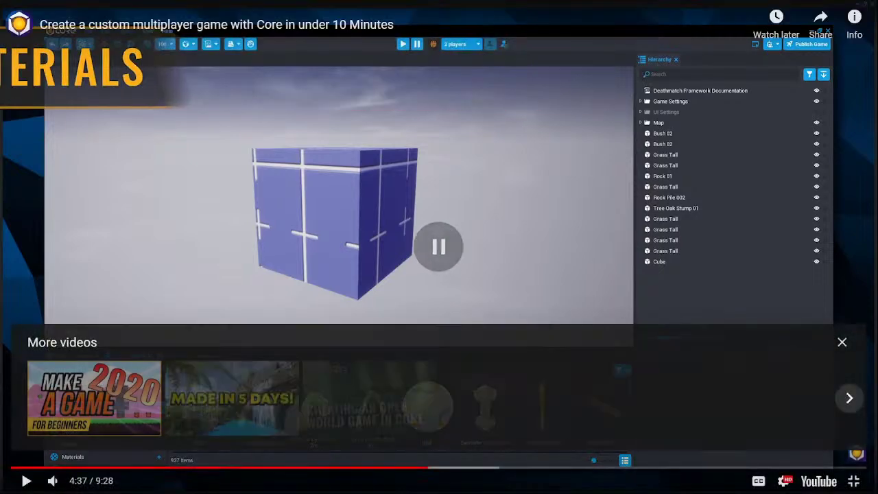
key("Escape")
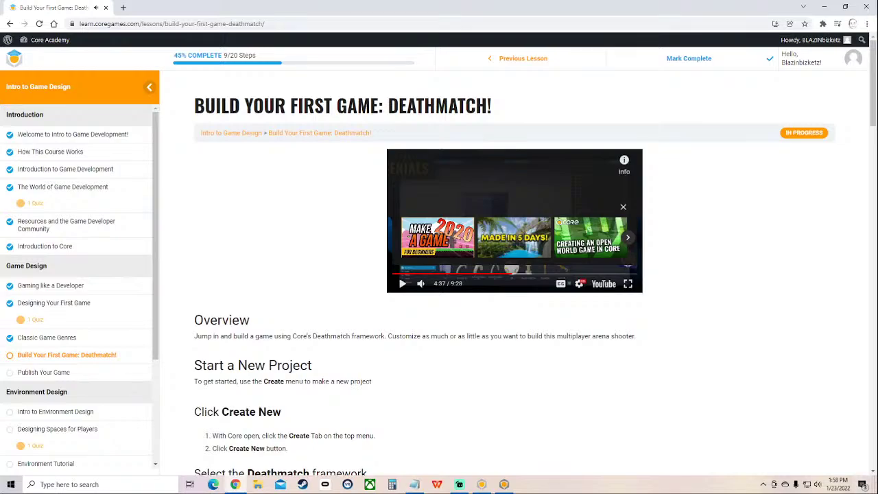
Switch to the Core editor, select Bush 02 and set its Game Collision to Force Off
key("alt+Tab")
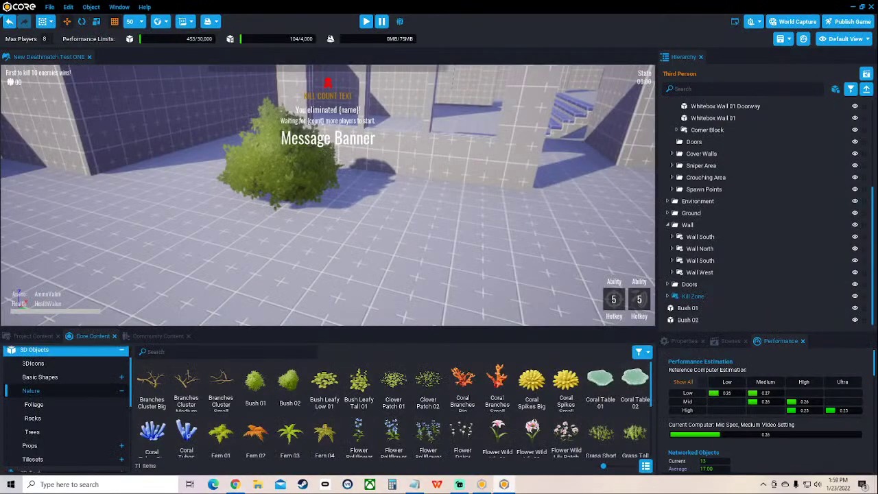
right_click_drag(327, 195, 264, 185)
key("w")
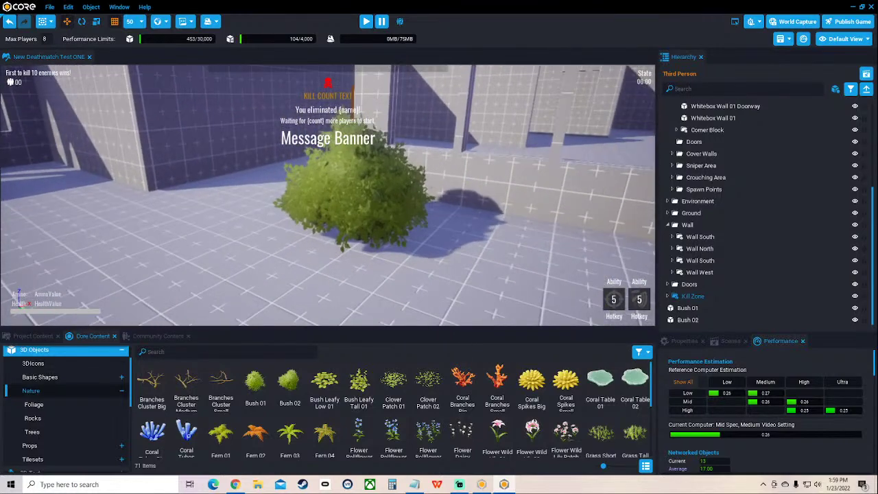
left_click(353, 196)
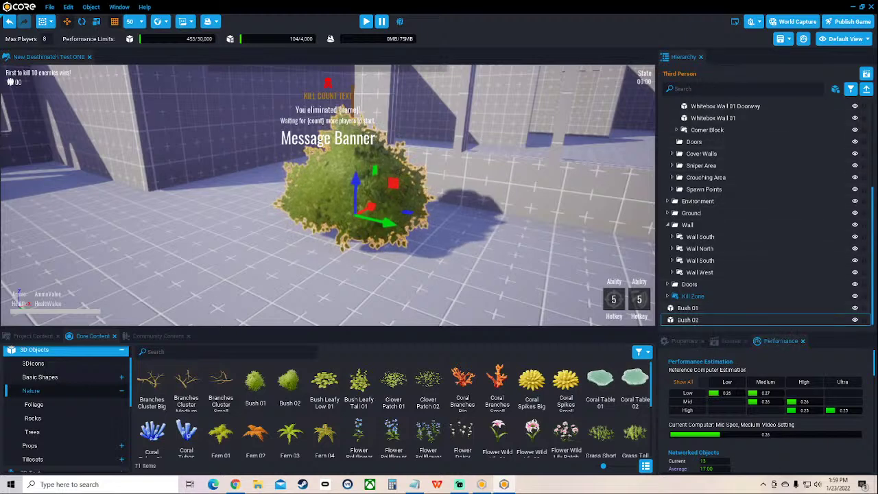
left_click(684, 341)
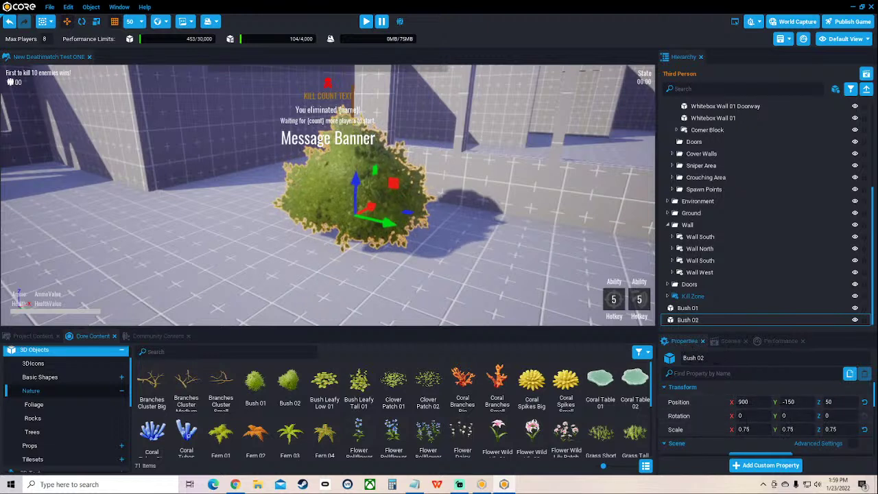
scroll(762, 412, "down", 2)
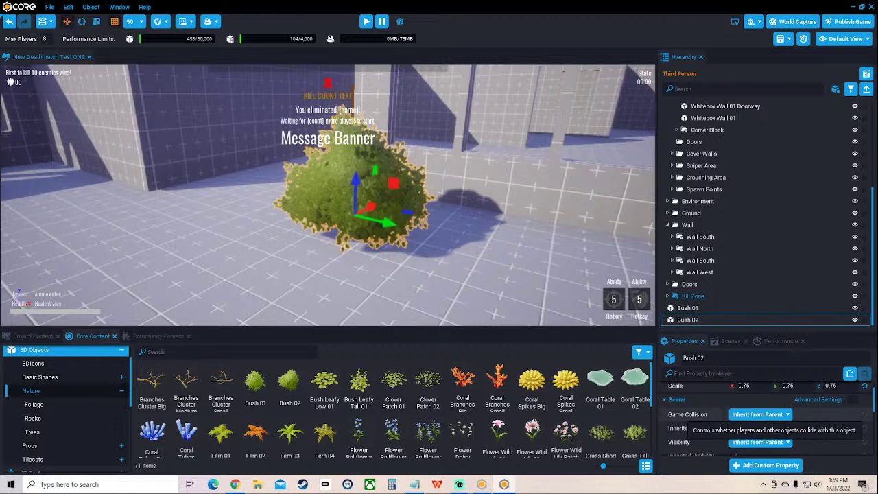
left_click(758, 414)
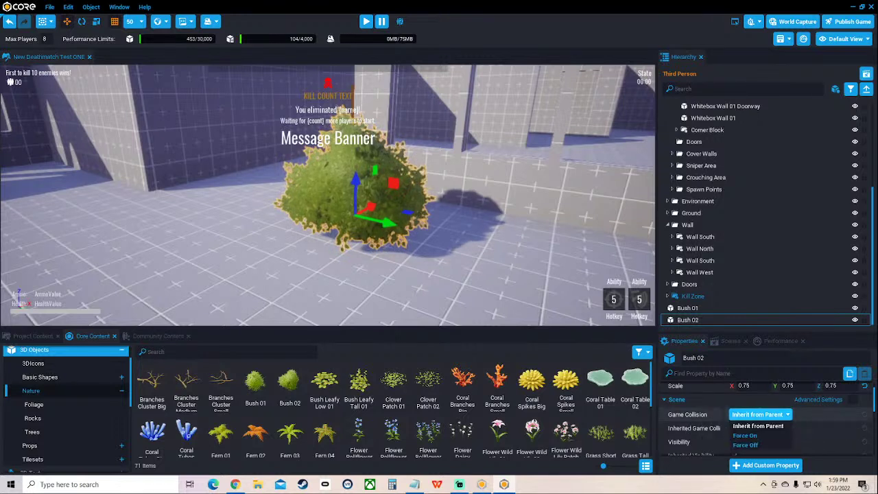
left_click(745, 445)
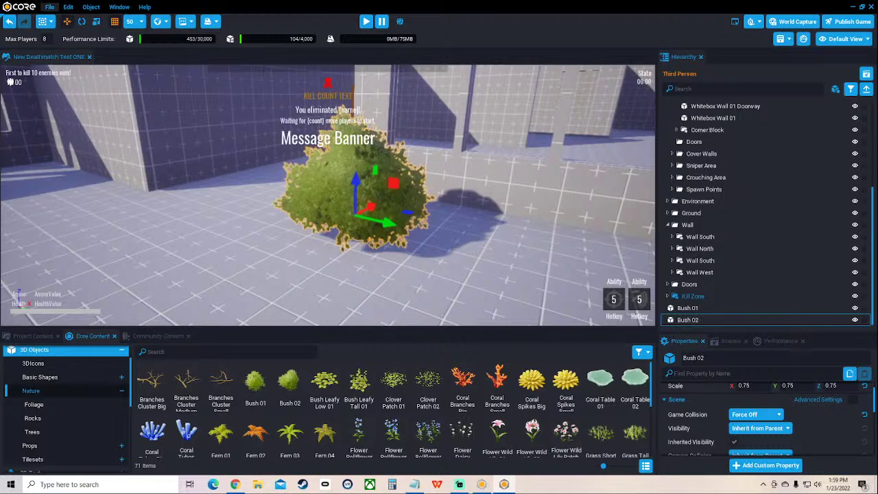
left_click(50, 7)
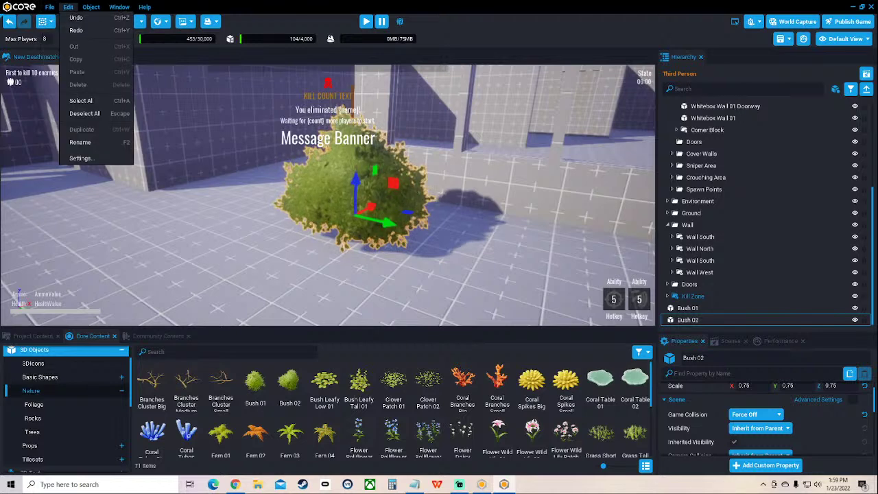
left_click(58, 17)
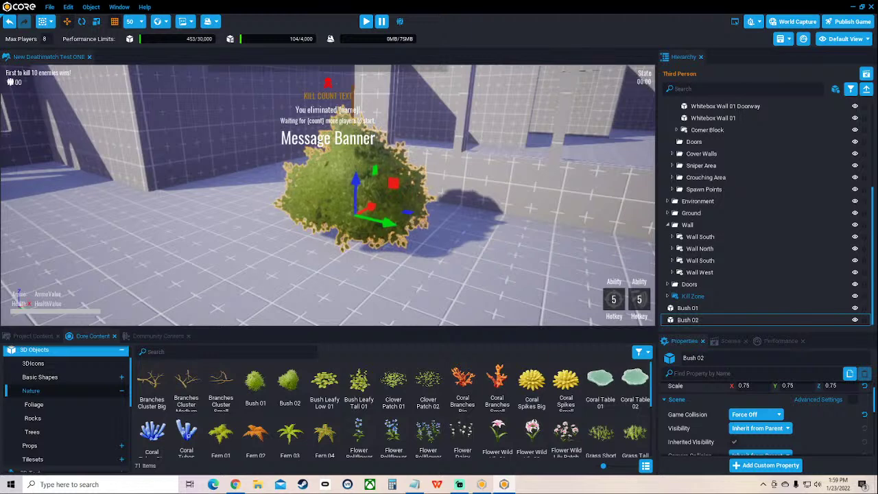
Start a single-player preview, run the character into Bush 02 and shoot from inside it to test the collision, and stop the preview
key("equal")
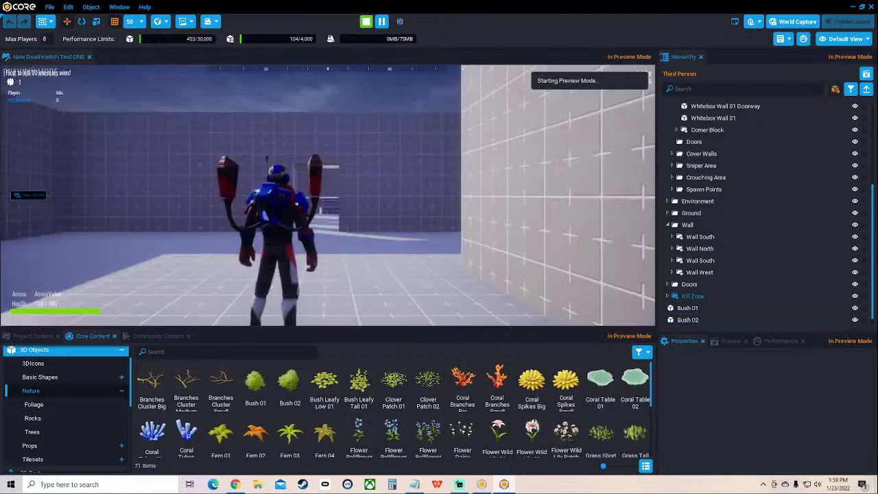
key("w")
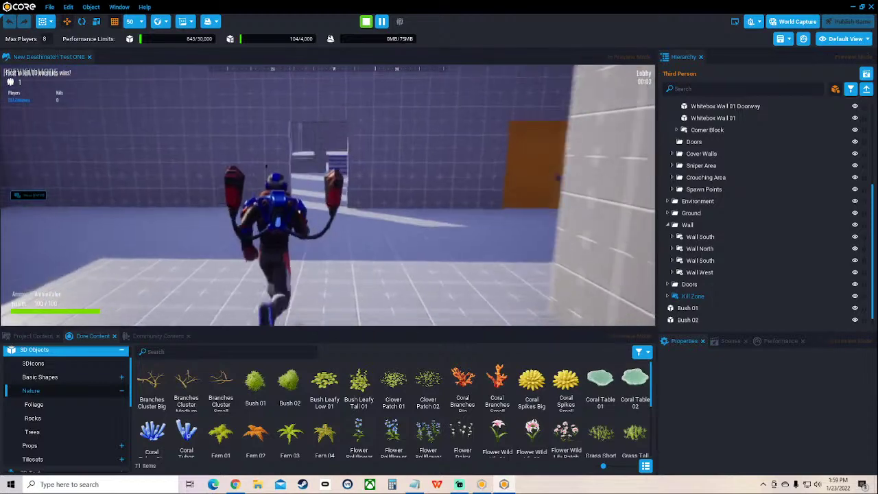
key("w")
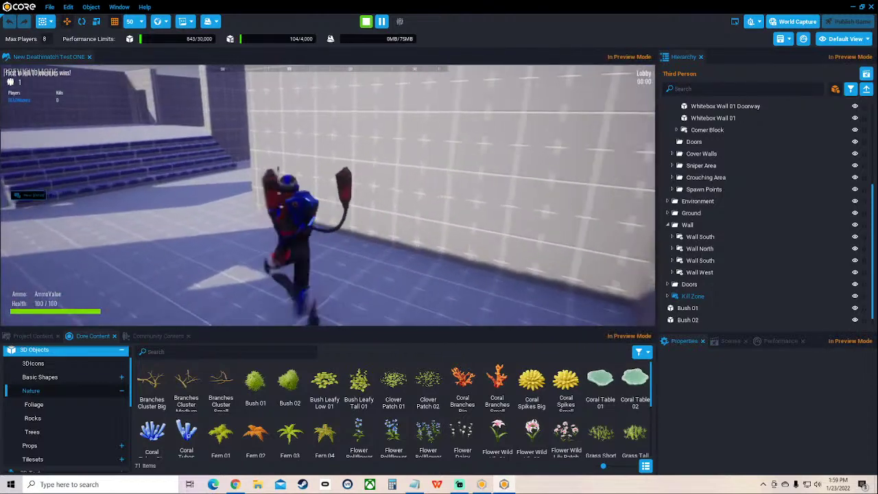
key("w")
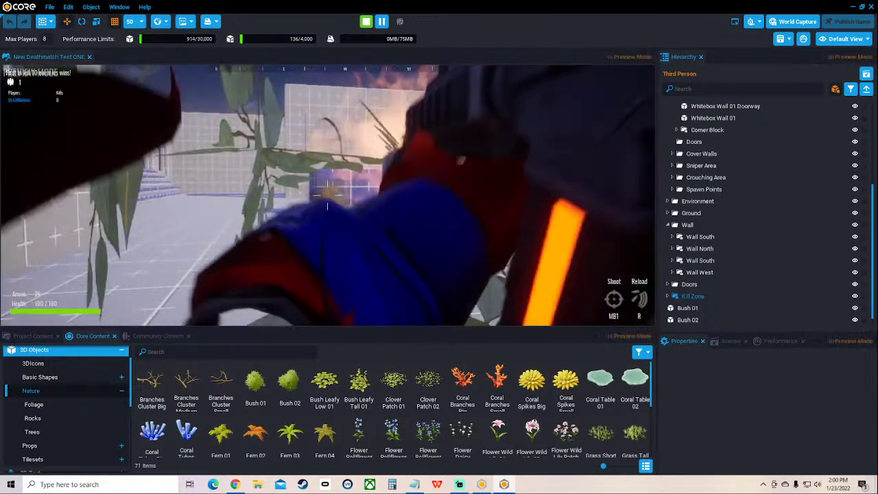
right_click(330, 196)
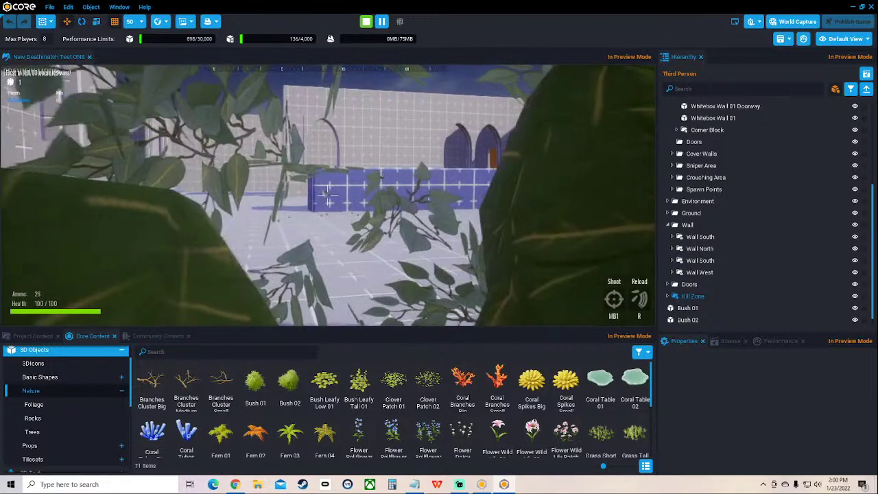
key("w")
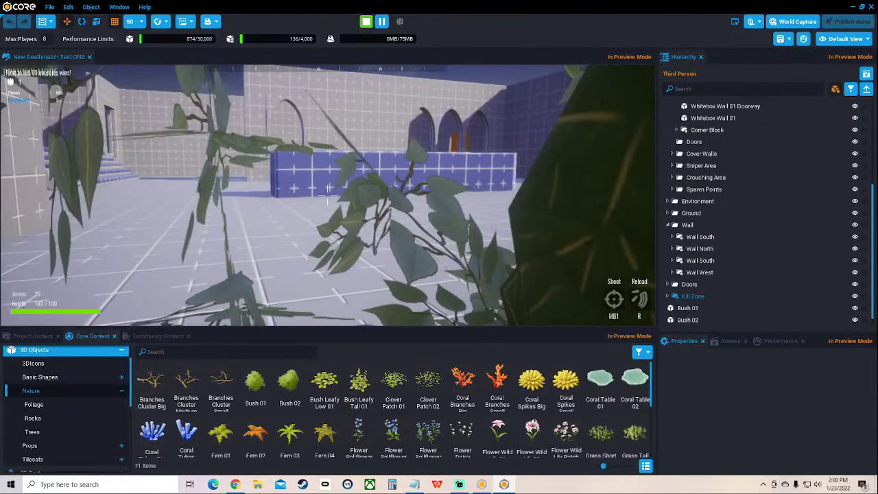
key("equal")
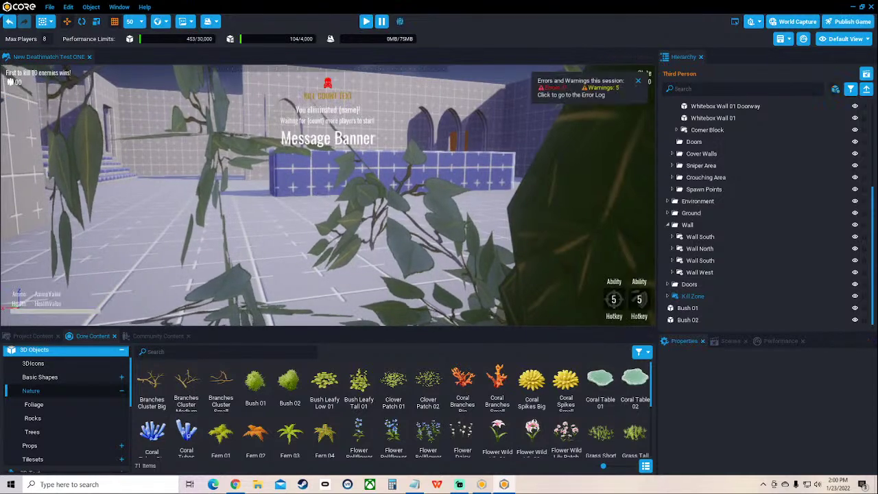
Turn on Multiplayer Preview Mode with 2 players, start the preview and run one player's character into the bush to hide
left_click(400, 22)
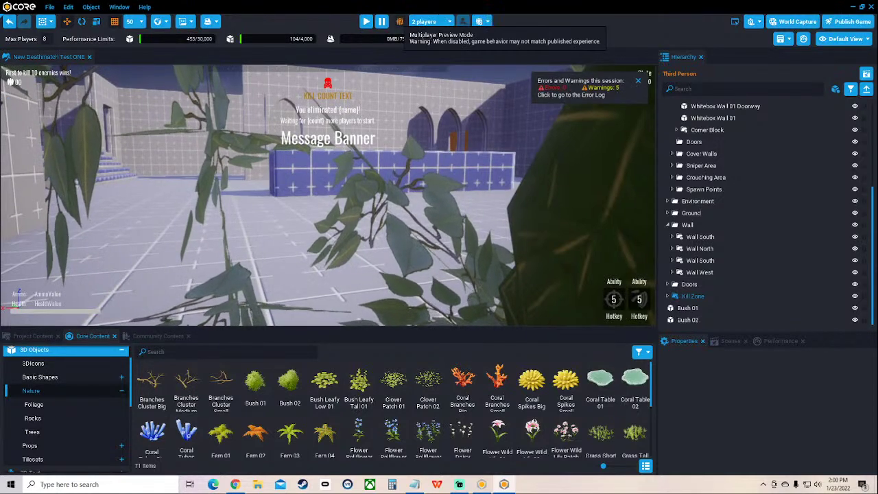
key("equal")
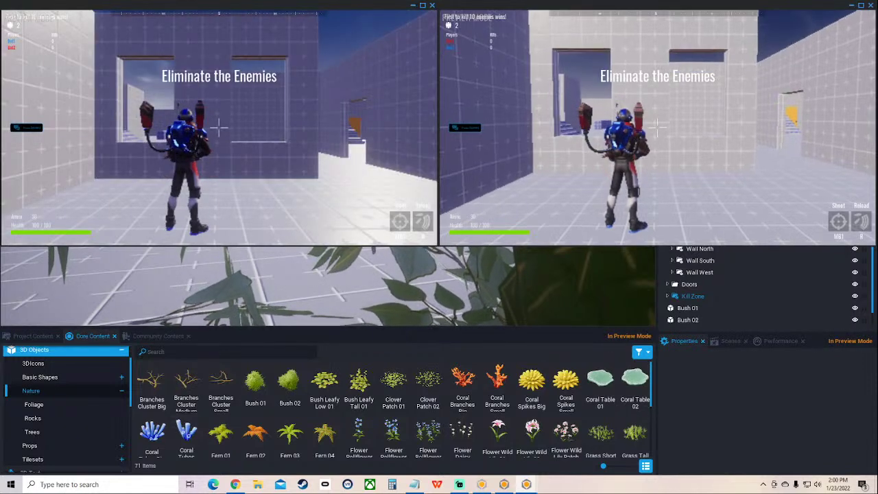
key("w")
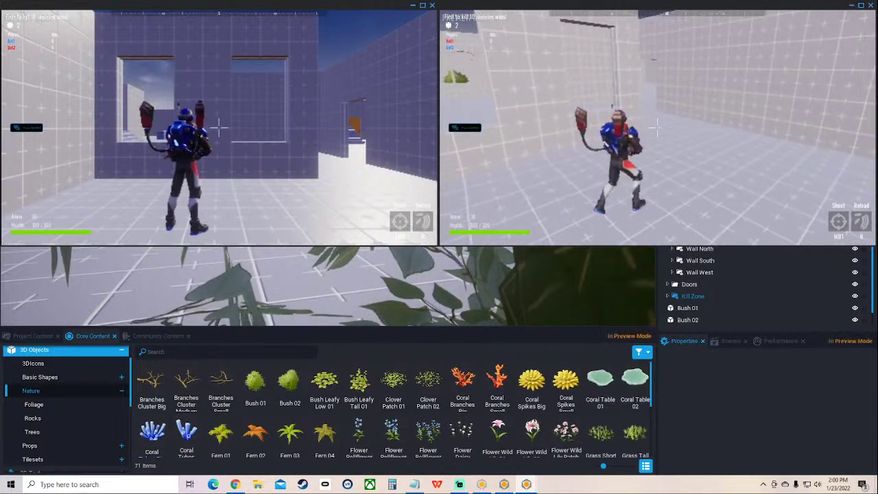
key("w")
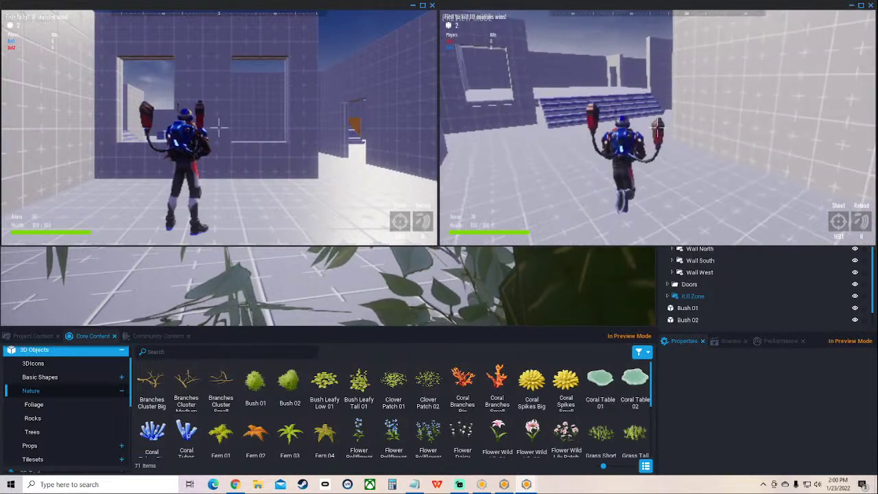
key("w")
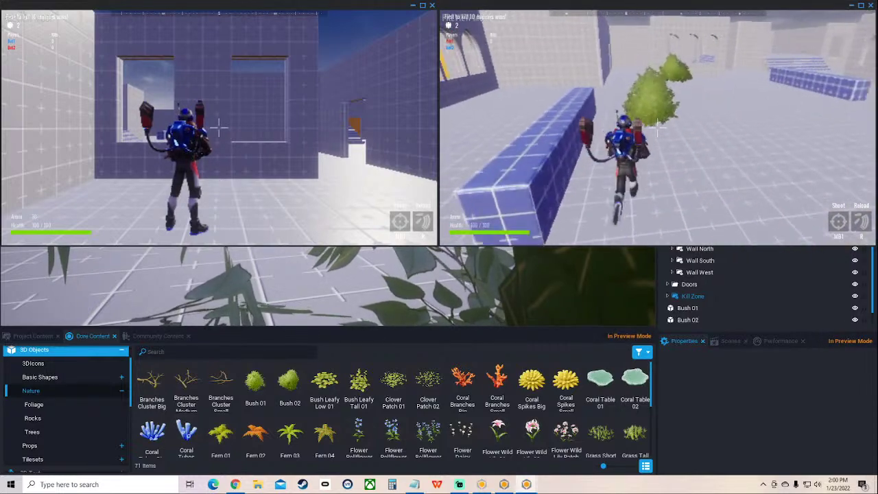
key("w")
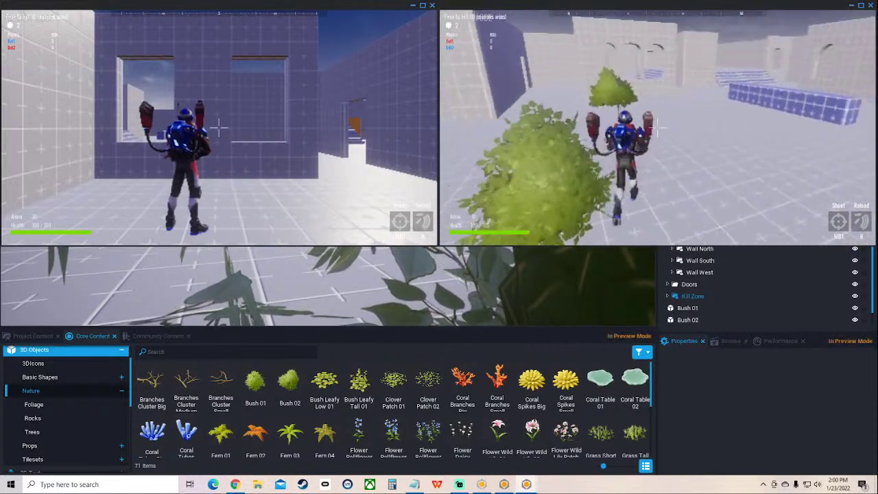
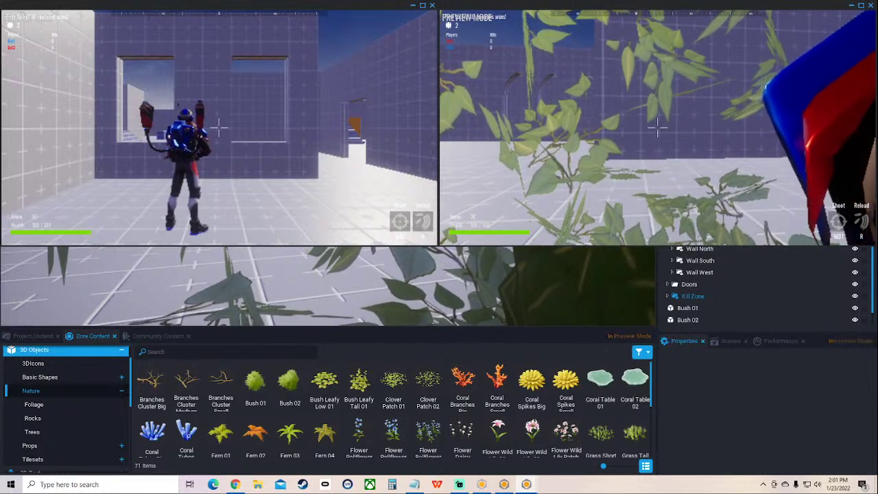
Open the character selection in the hidden player's preview window to release its controls
key("Escape")
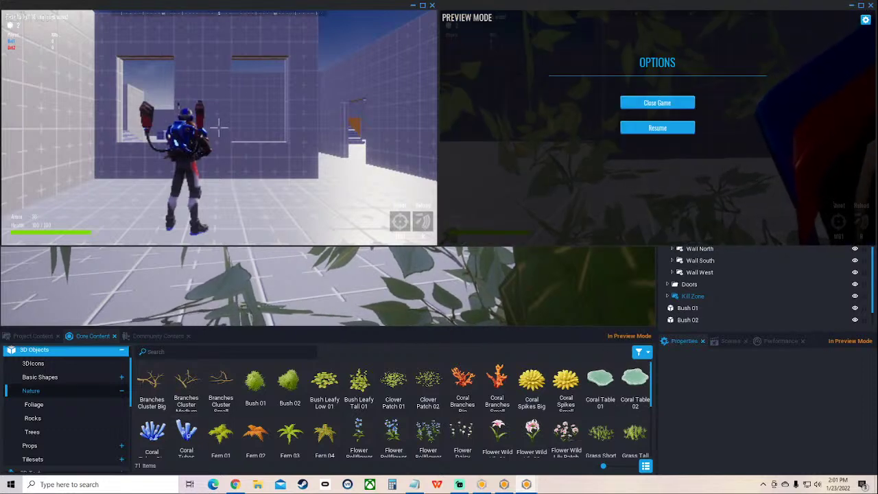
key("Escape")
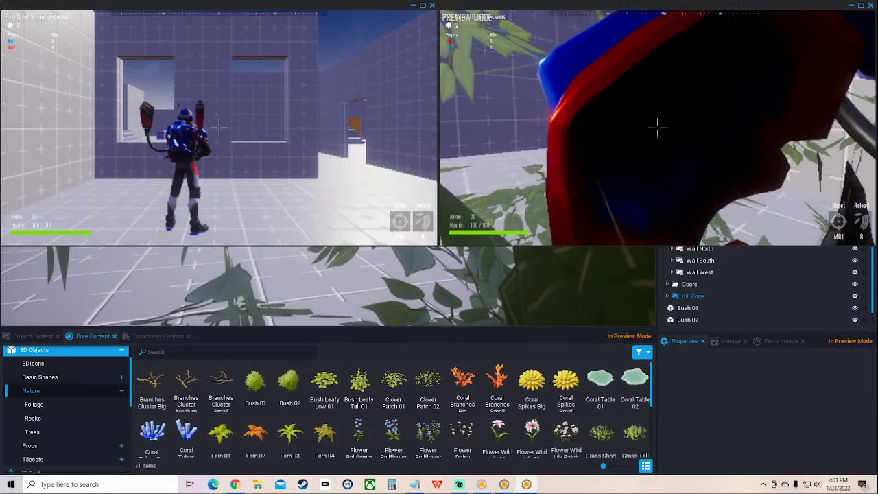
key("b")
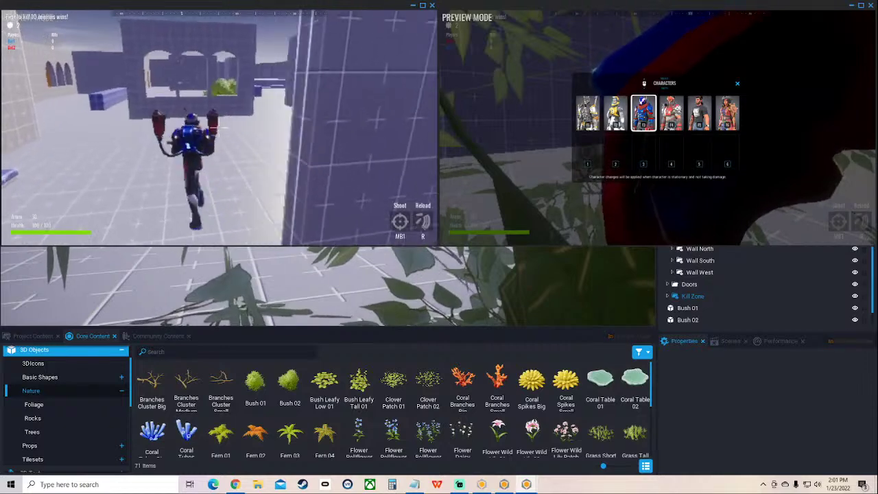
Run the other player's character up to the bush and shoot the player hidden inside it
key("w")
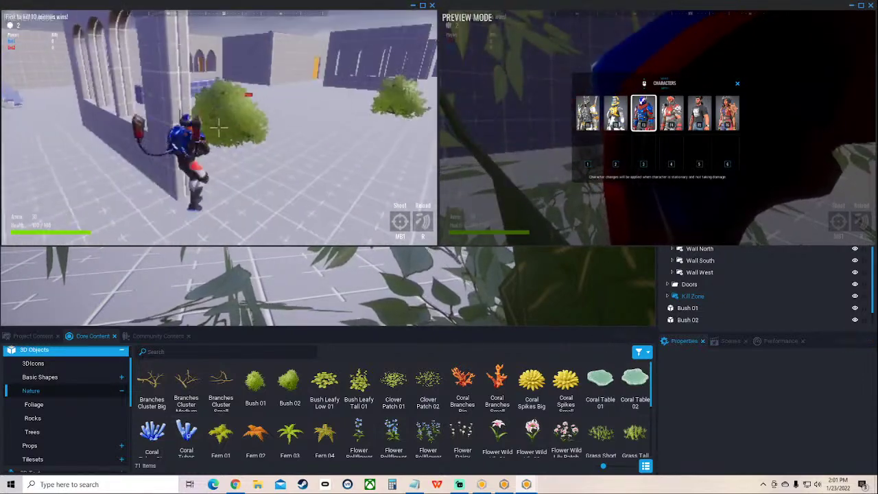
key("w")
scroll(219, 127, "up", 5)
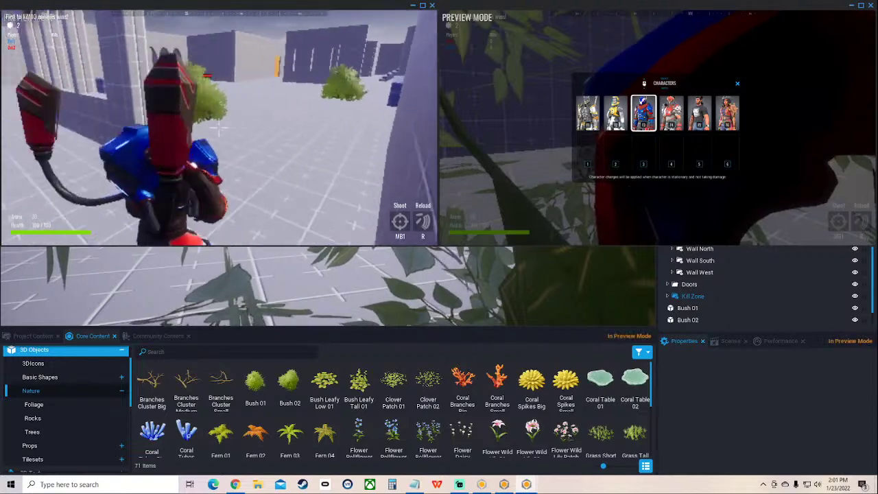
key("w")
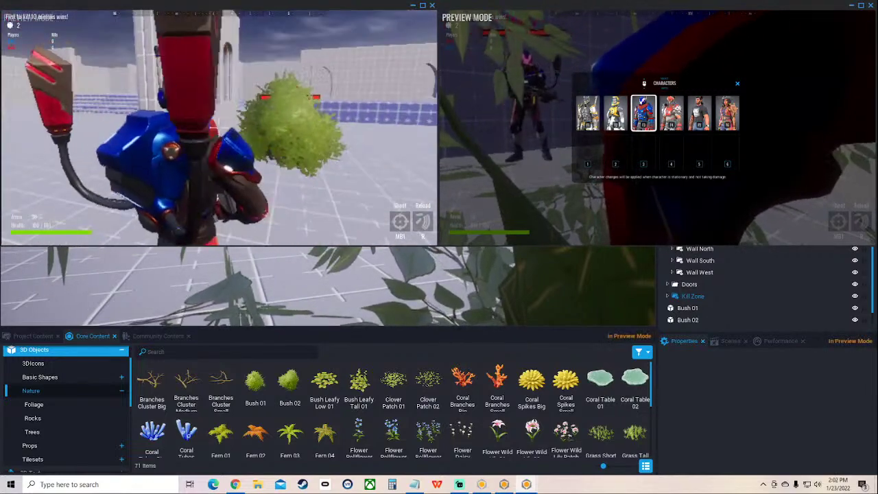
left_click(219, 128)
left_click(219, 131)
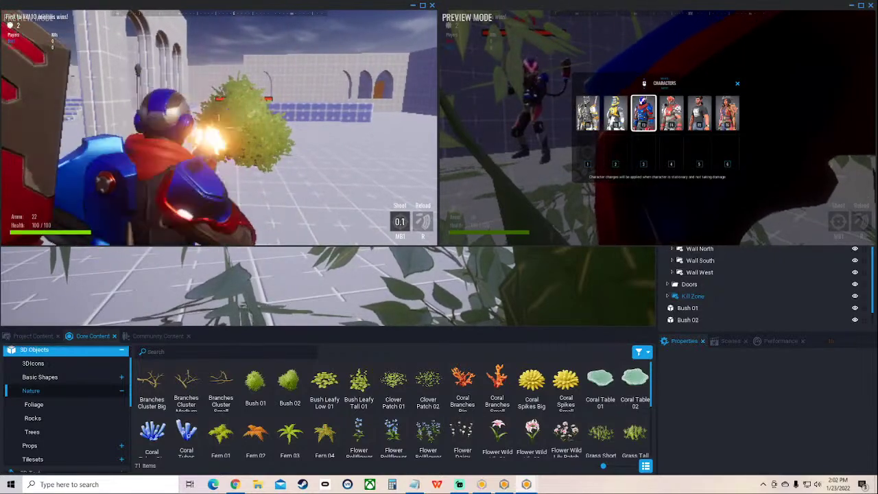
left_click(221, 139)
left_click(219, 127)
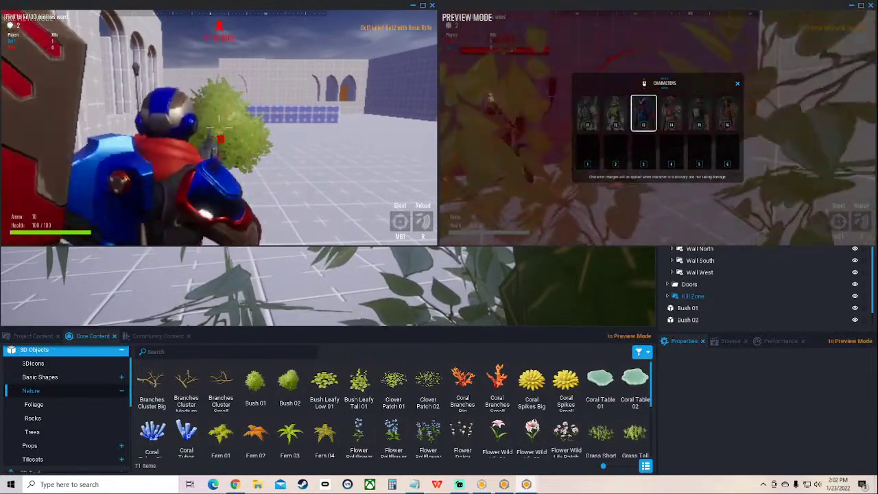
Run the shooting player's character through the bush from a distant camera, and open that player's character selection
scroll(219, 127, "down", 5)
key("w")
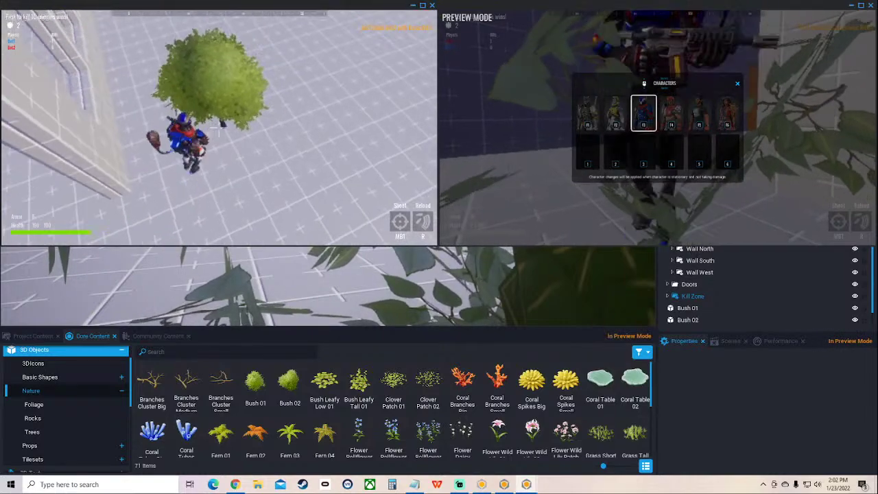
key("w")
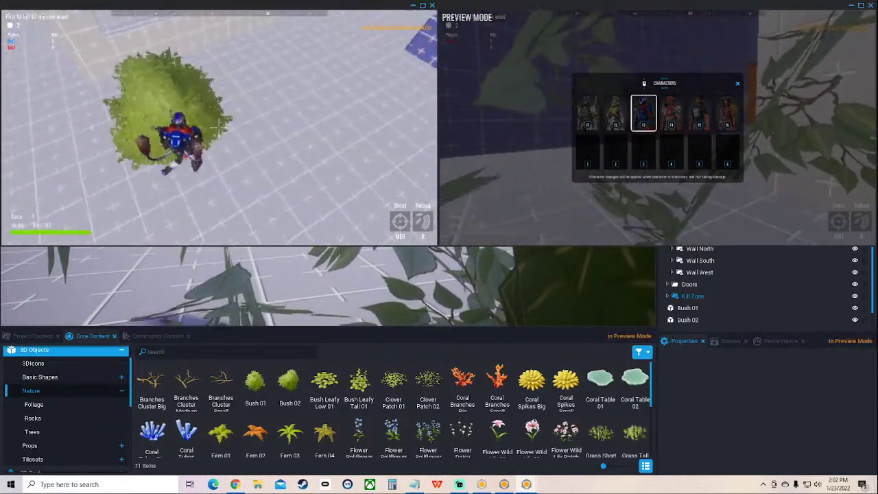
key("w")
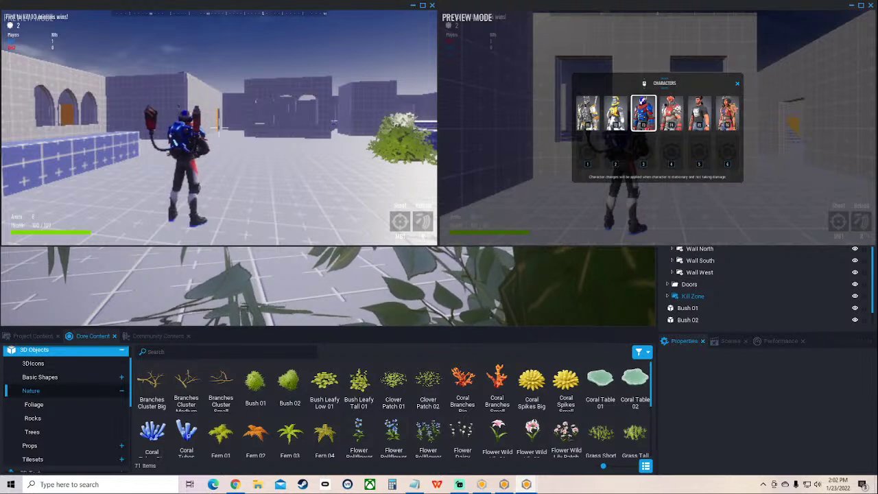
key("alt")
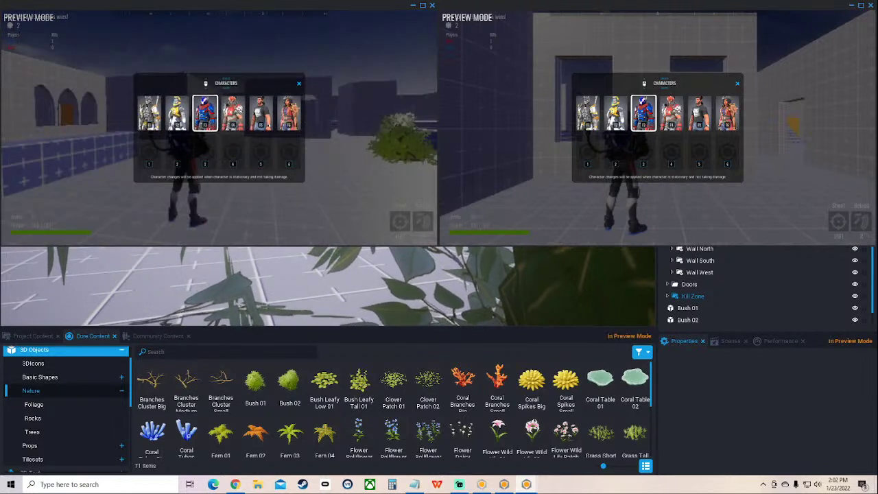
Close one player's preview window and stop the two-player multiplayer preview
left_click(432, 5)
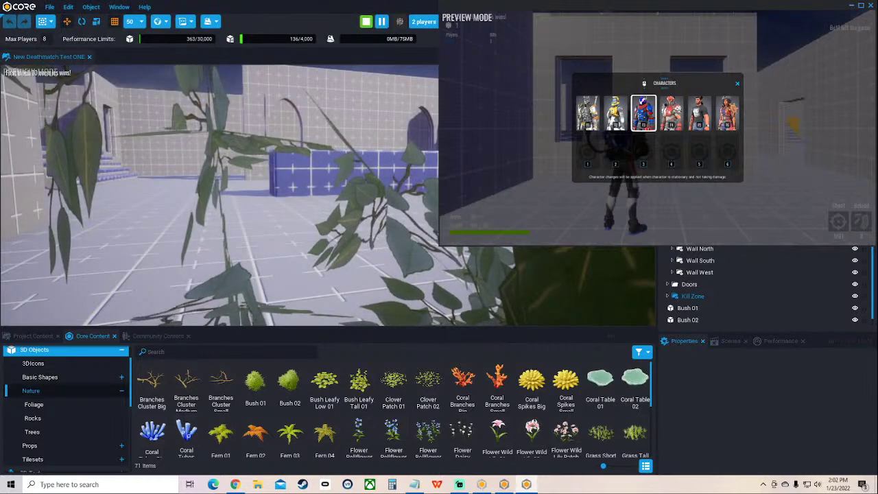
left_click(367, 22)
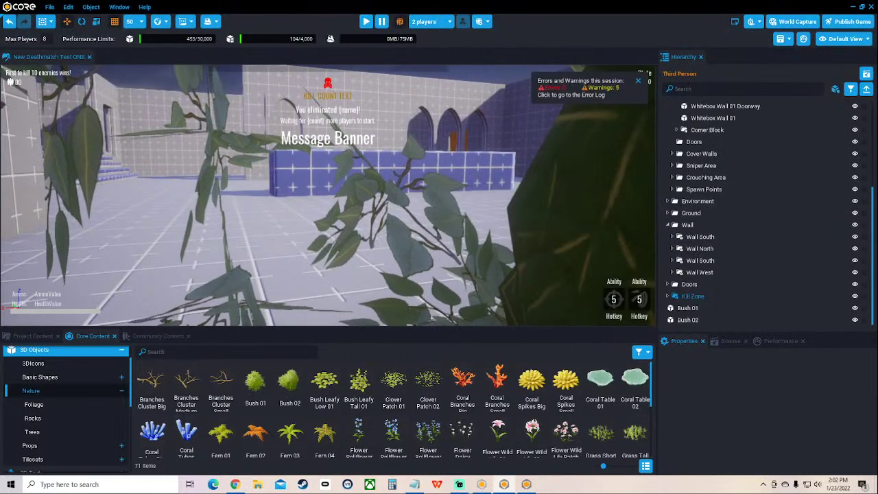
Switch to the Core Academy Deathmatch lesson in the browser and play its video in full screen
key("alt+Tab")
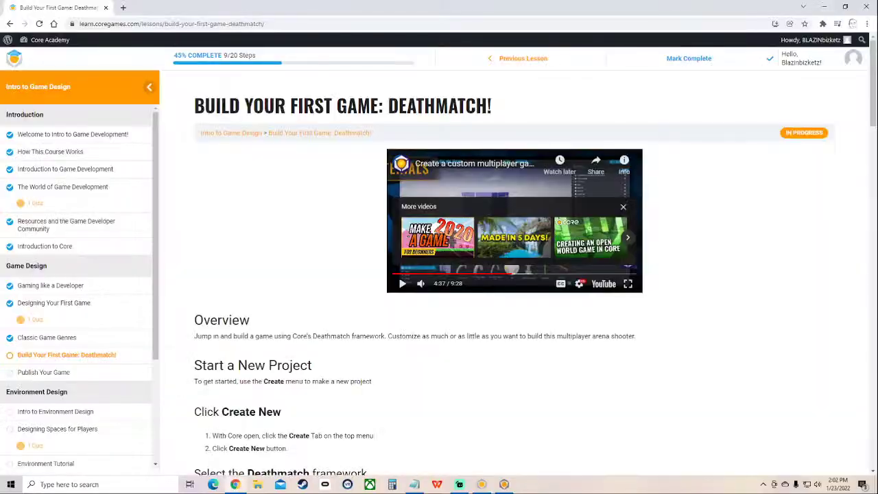
left_click(403, 283)
left_click(628, 284)
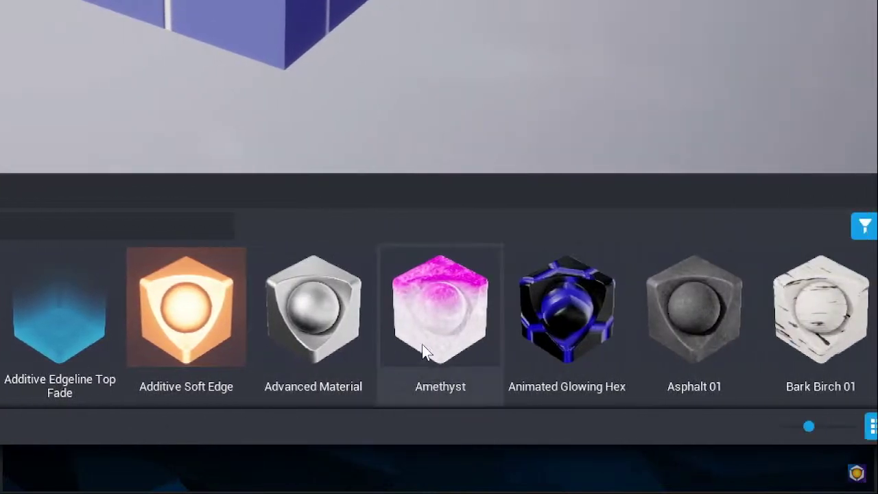
left_click_drag(464, 345, 343, 262)
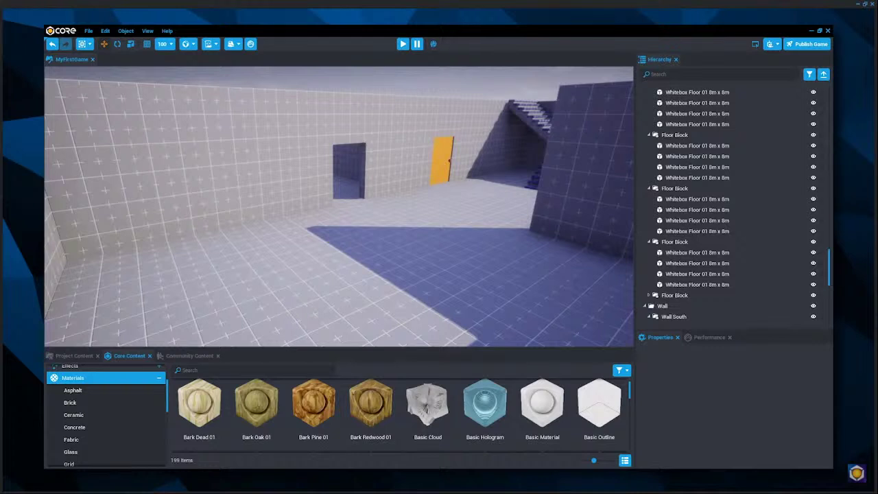
left_click(238, 183)
left_click(417, 122, "ctrl")
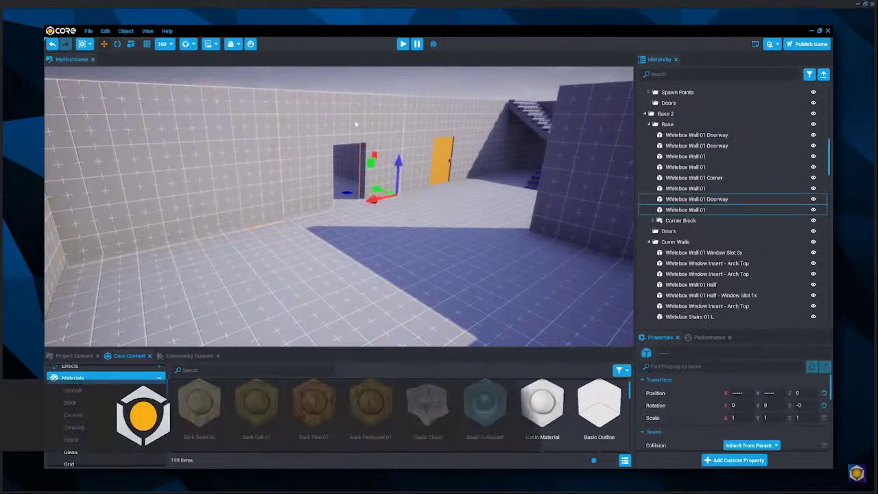
left_click(417, 123, "shift")
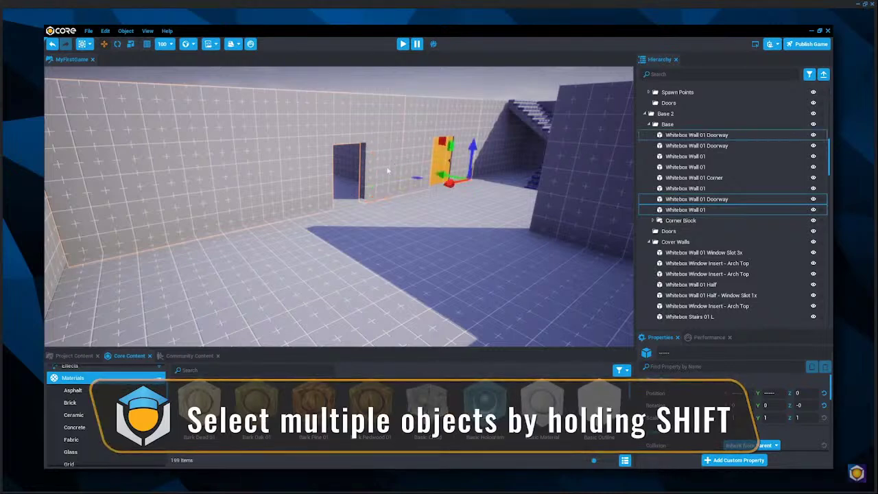
left_click_drag(256, 405, 256, 175)
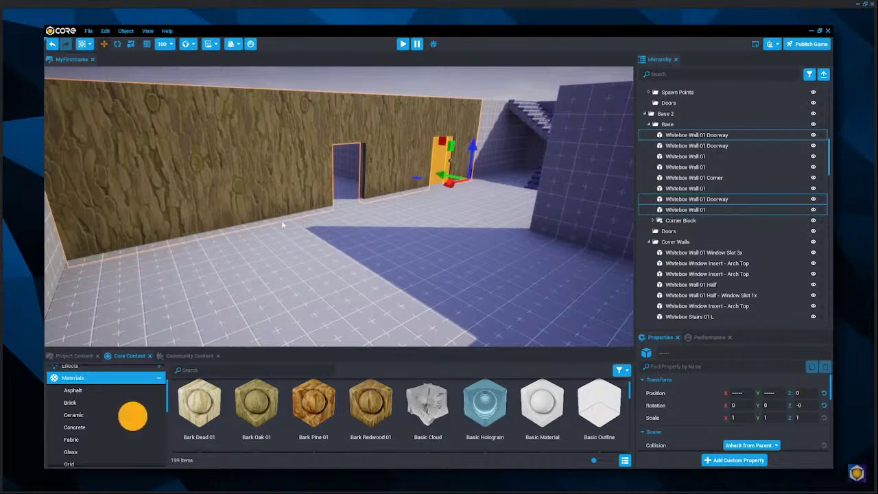
left_click_drag(298, 231, 490, 327)
left_click_drag(371, 404, 465, 284)
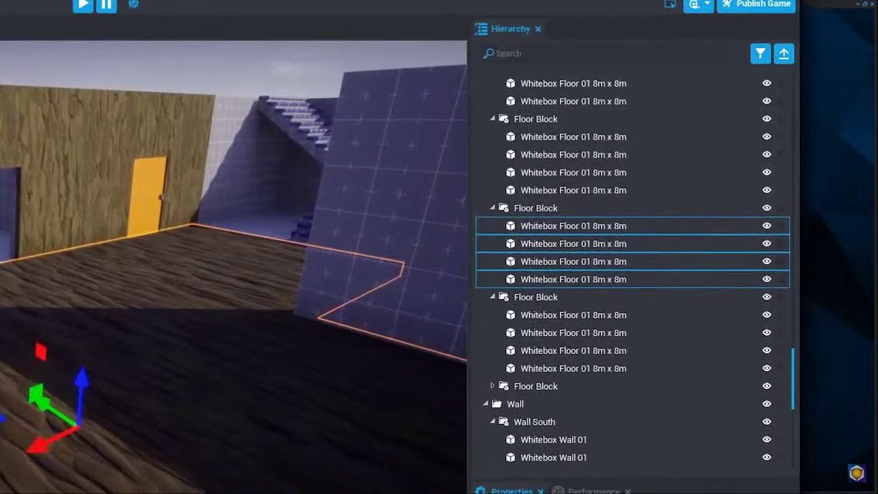
left_click(719, 75)
type("wall")
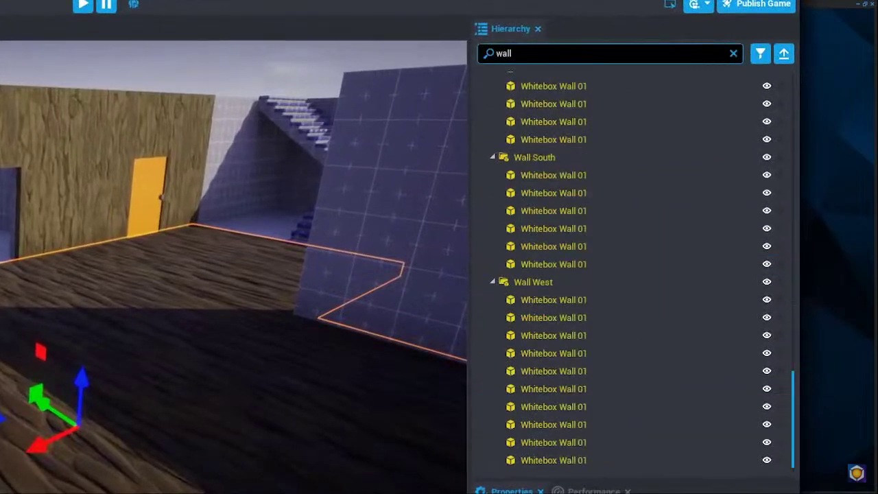
key("Return")
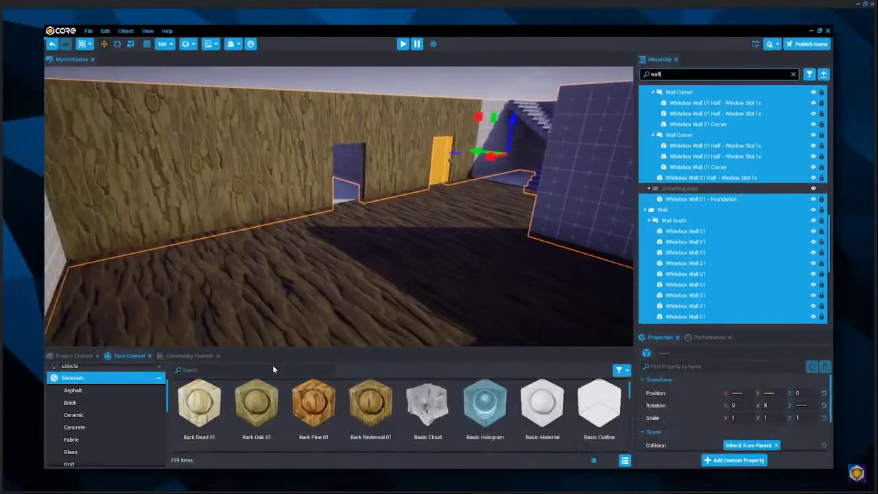
left_click_drag(260, 396, 699, 288)
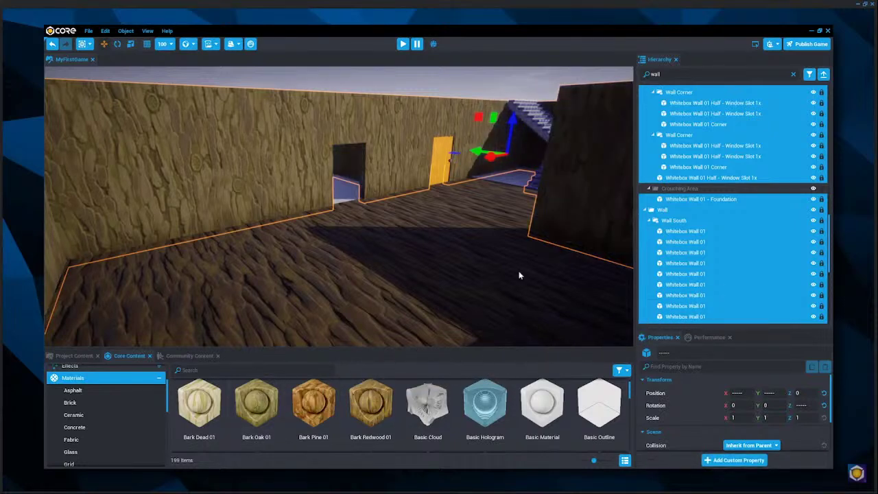
key("f")
left_click(606, 279)
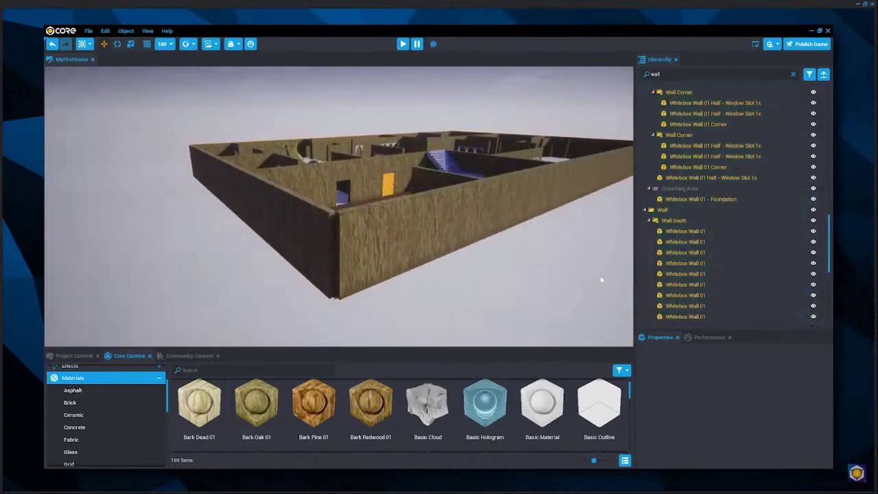
left_click_drag(596, 277, 592, 268, "alt")
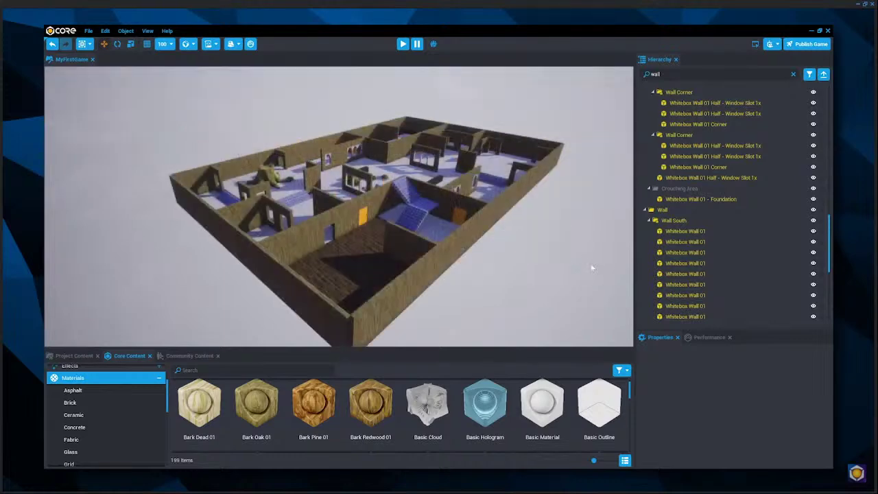
left_click(685, 232)
scroll(697, 236, "down", 3)
scroll(695, 233, "down", 5)
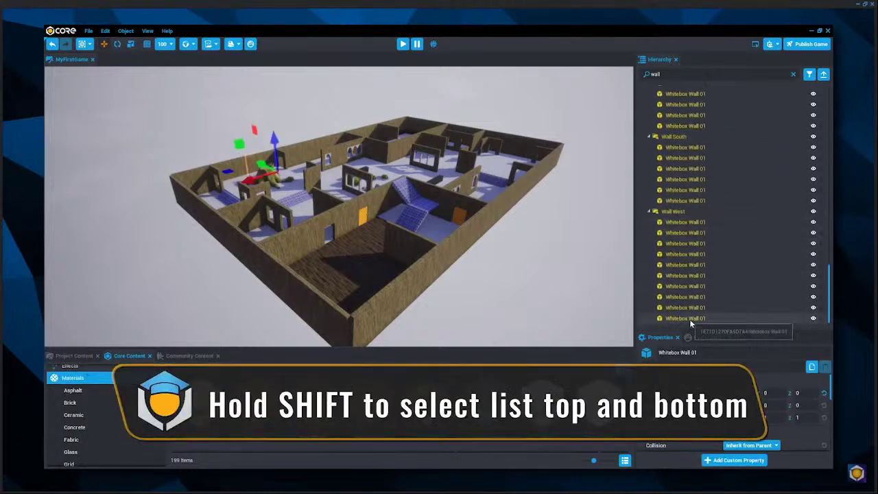
left_click(689, 319, "shift")
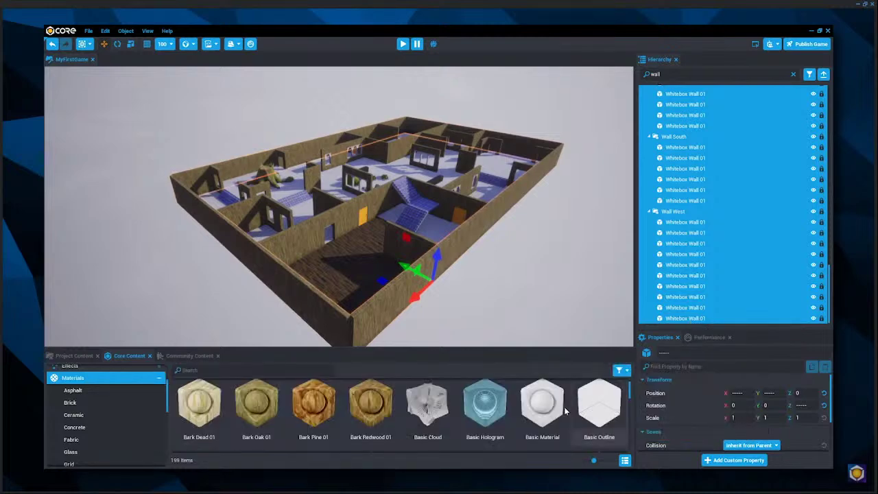
scroll(489, 439, "down", 2)
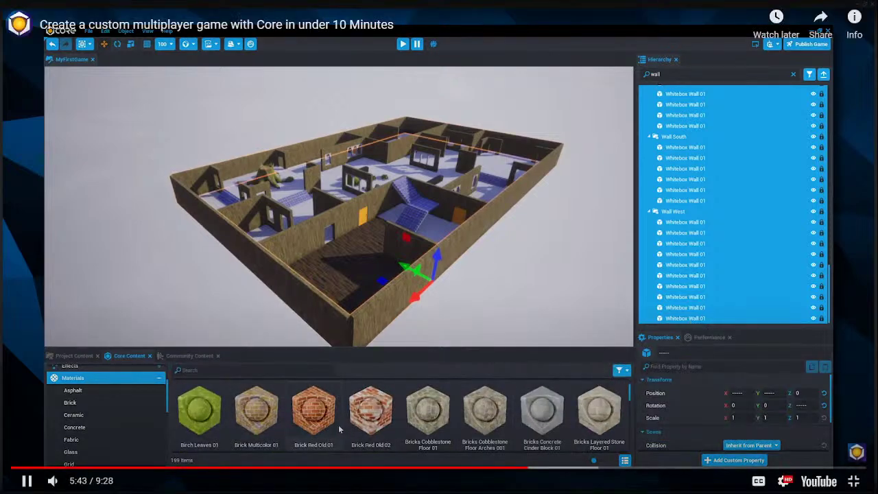
left_click_drag(335, 420, 698, 255)
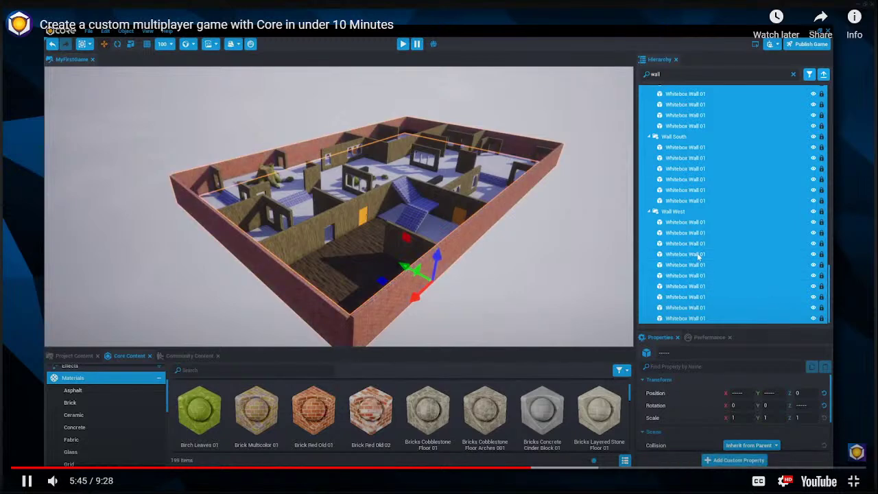
left_click(601, 290)
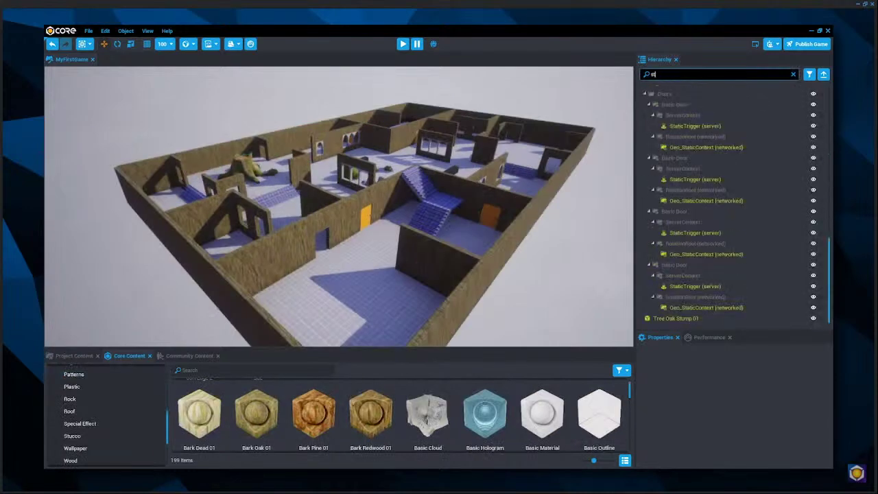
type("airs")
key("Return")
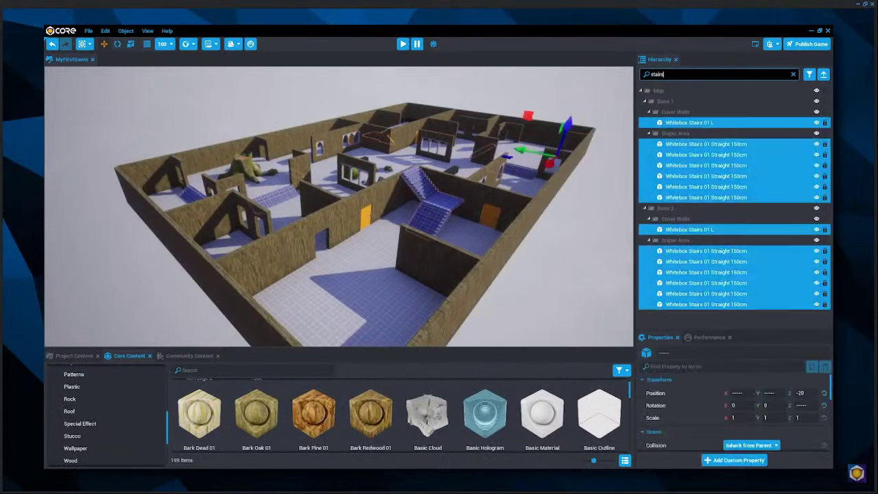
Pause the lesson video, leave full screen and switch back to the Core editor
key("space")
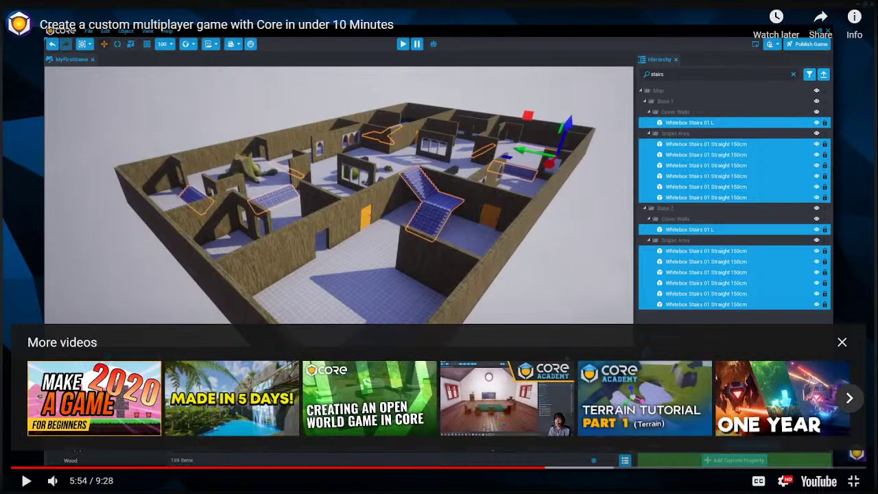
key("Escape")
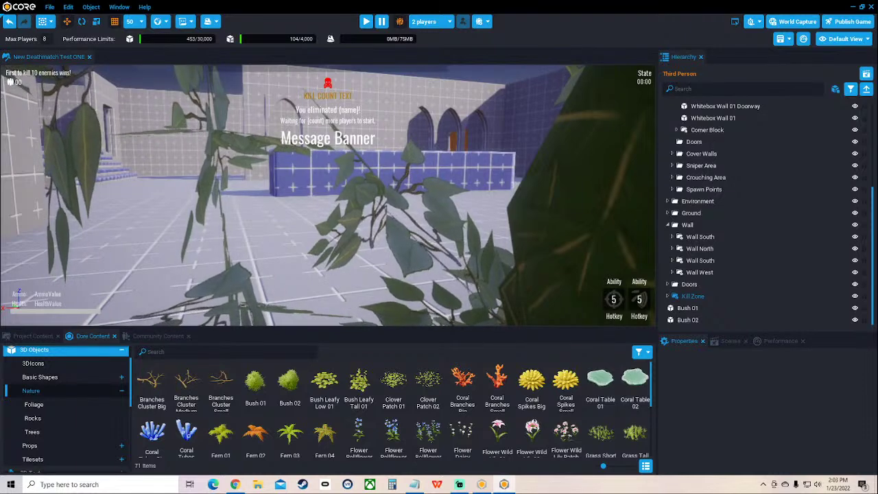
Fly the viewport camera out from beneath the map and up over the outer walls to overlook the arena
scroll(328, 196, "down", 3)
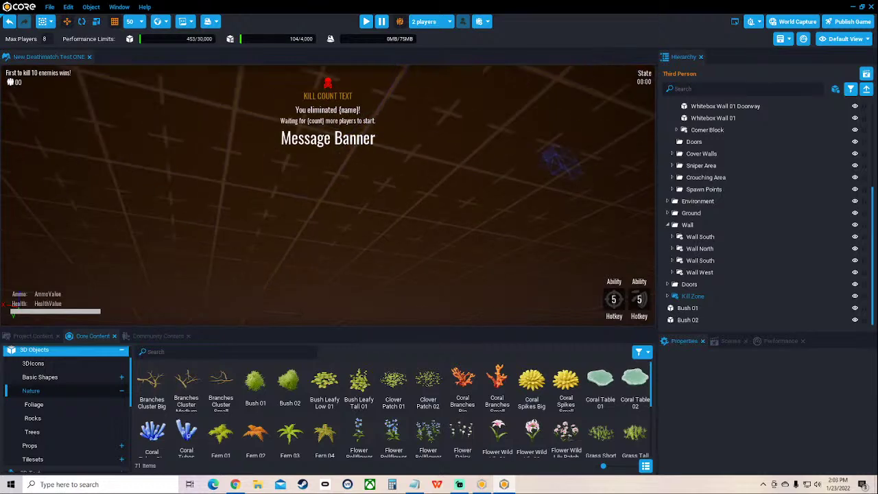
right_click_drag(328, 195, 369, 220)
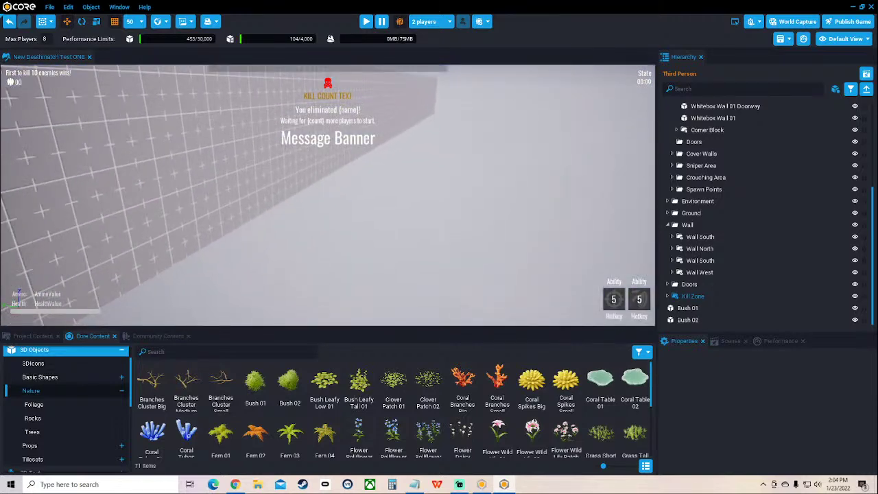
right_click_drag(328, 195, 398, 189)
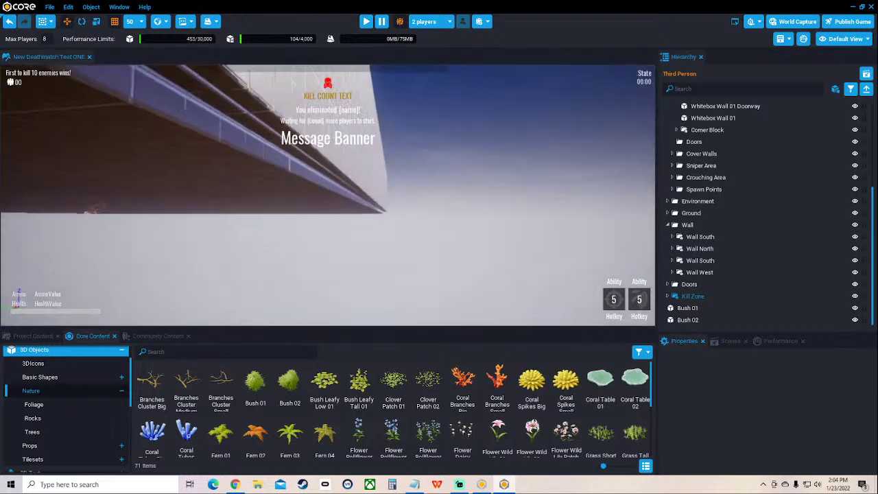
right_click_drag(328, 195, 308, 134)
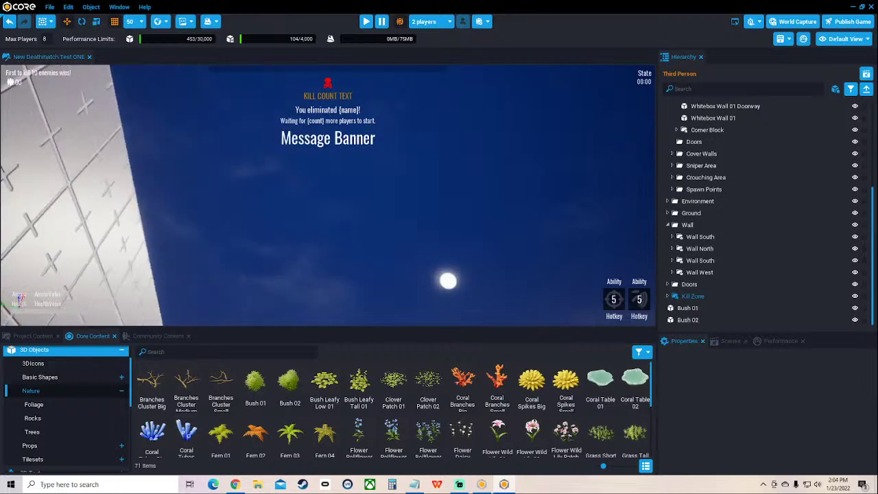
right_click_drag(328, 195, 357, 240)
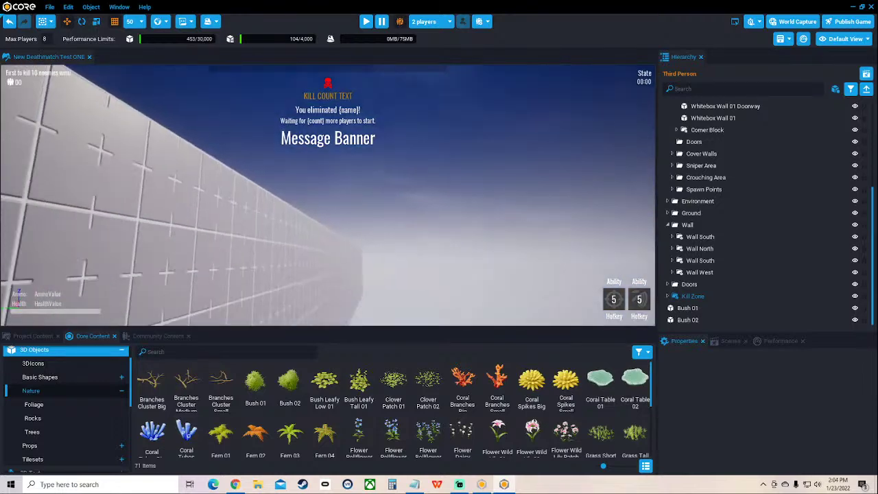
key("w")
right_click_drag(328, 195, 300, 163)
key("s")
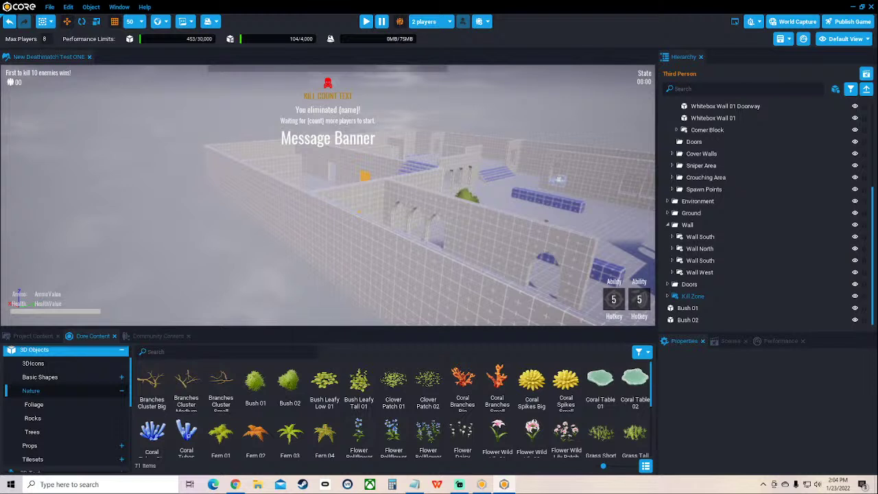
right_click_drag(328, 195, 446, 165)
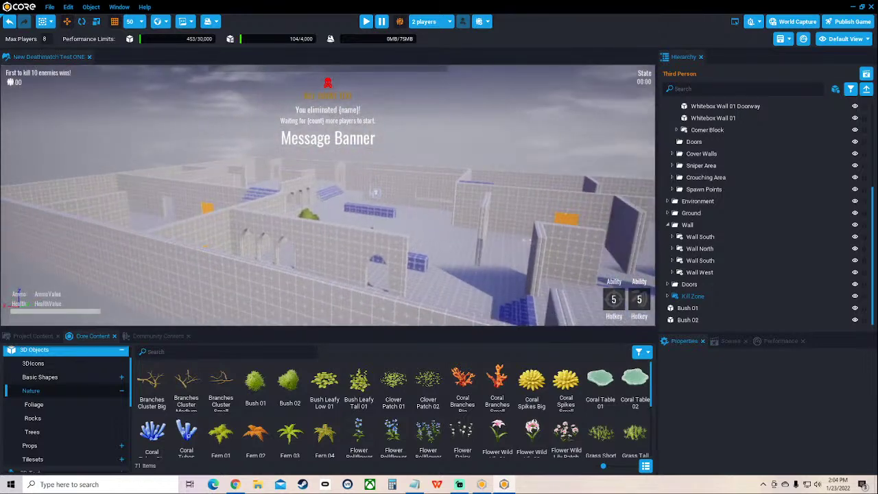
key("w")
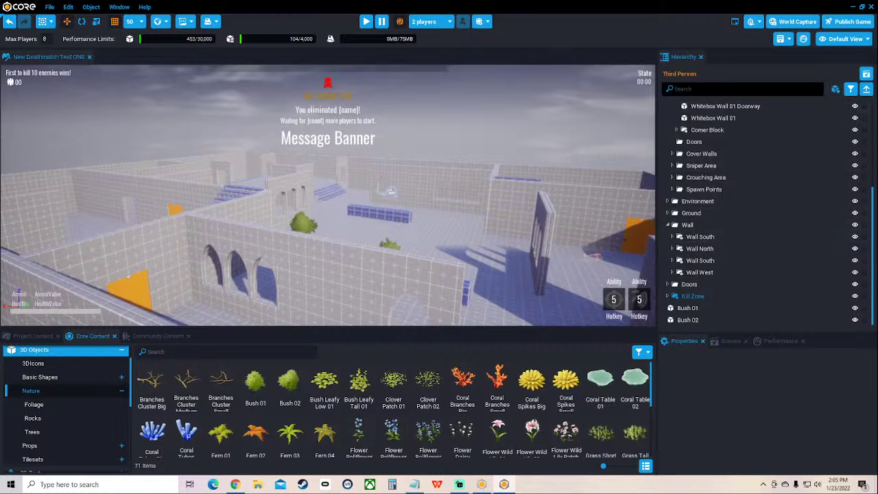
Select the map's Wall folder and examine which walls it covers in the viewport
left_click(689, 225)
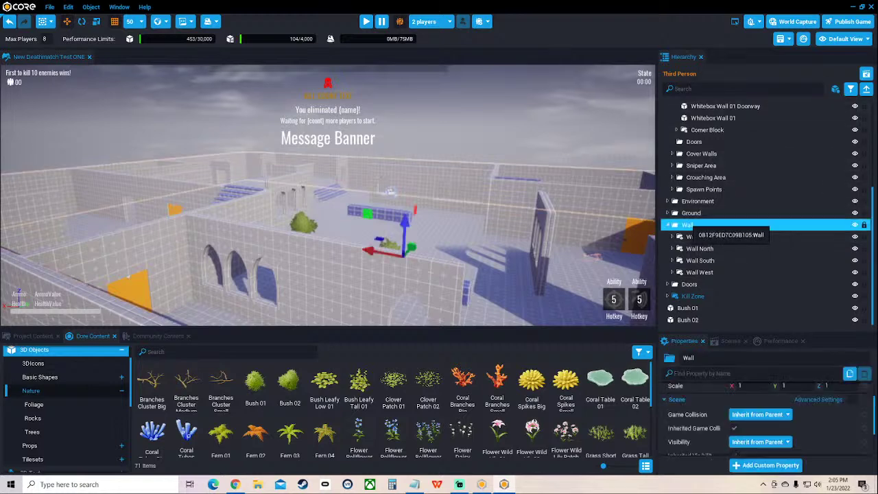
right_click_drag(549, 226, 446, 184)
scroll(699, 237, "up", 5)
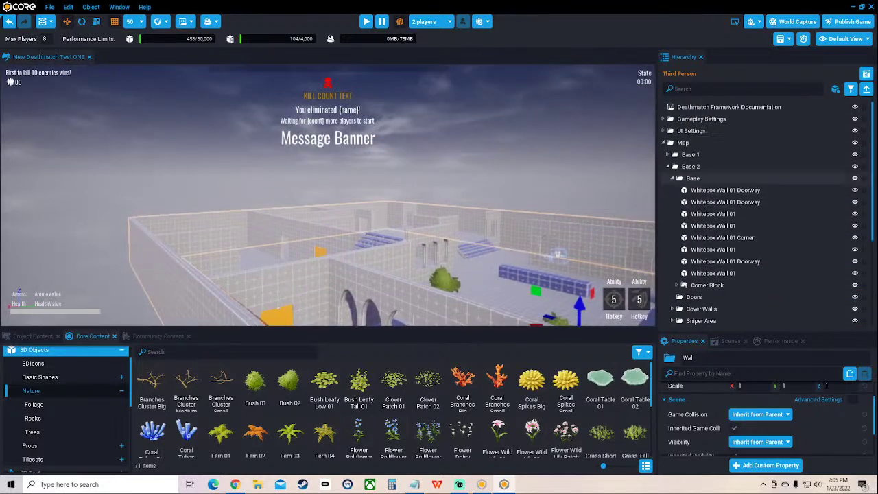
Select Deathmatch Framework Documentation and collapse the Map folder in the Hierarchy
left_click(721, 107)
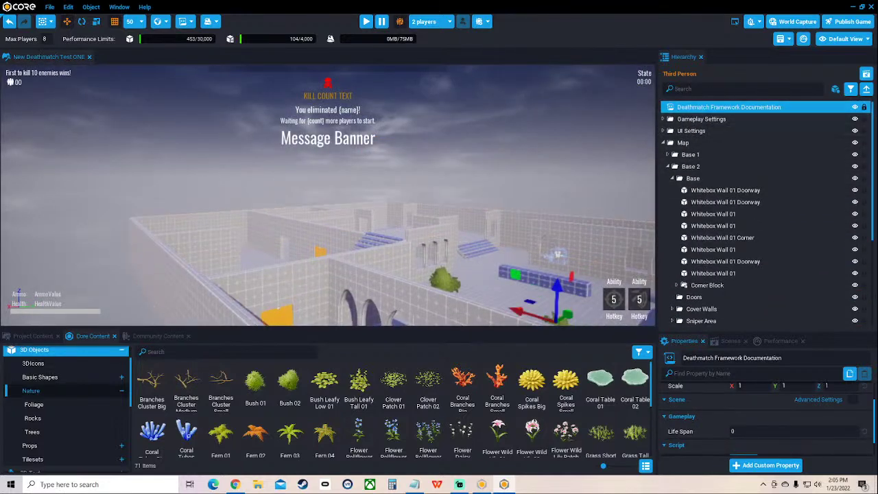
right_click_drag(535, 206, 530, 228)
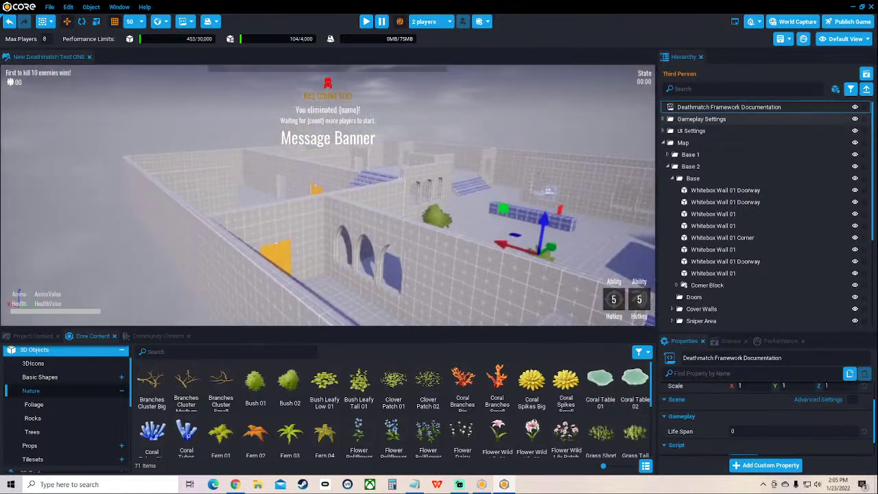
left_click(664, 142)
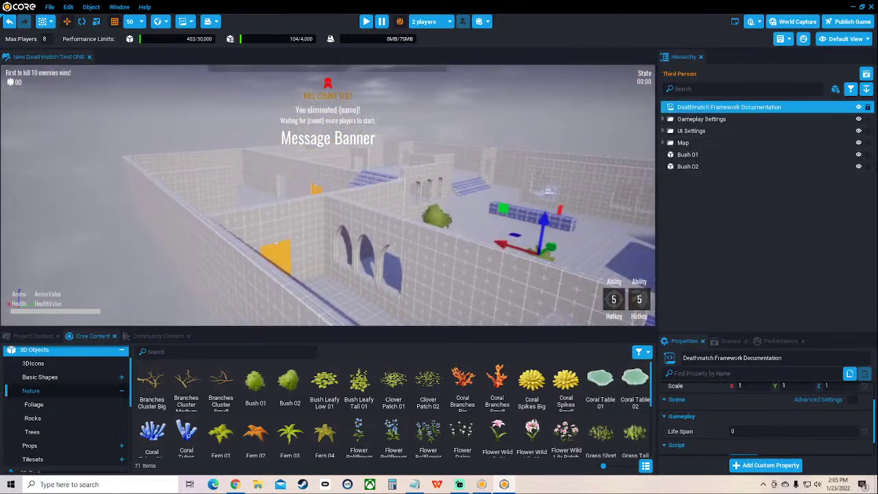
Create a new group named Bushes at the root level of the Hierarchy
right_click_drag(480, 205, 514, 265)
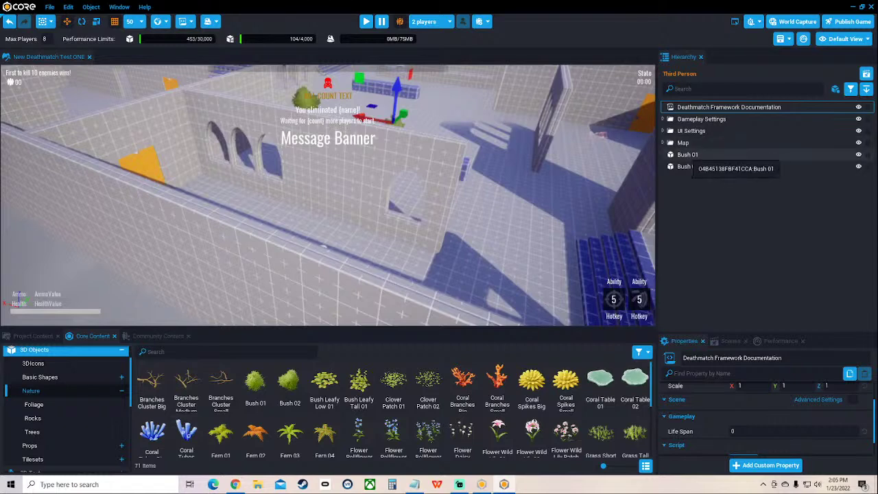
left_click(754, 226)
right_click(678, 186)
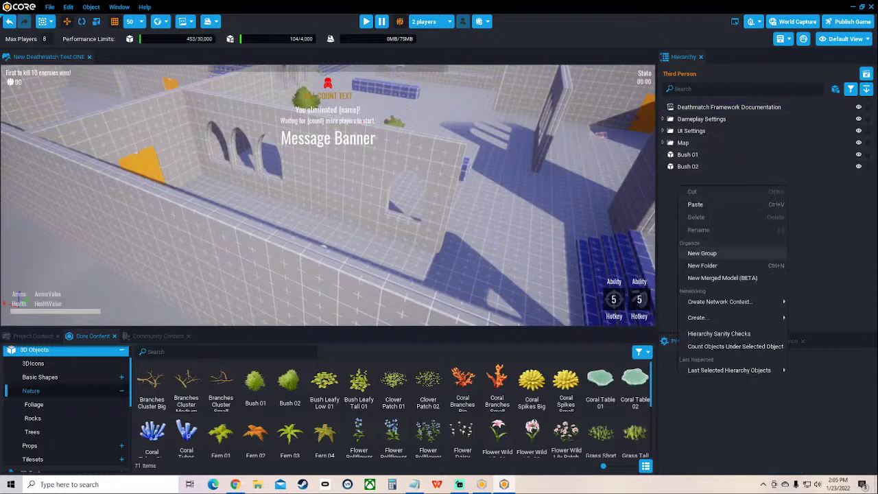
left_click(702, 253)
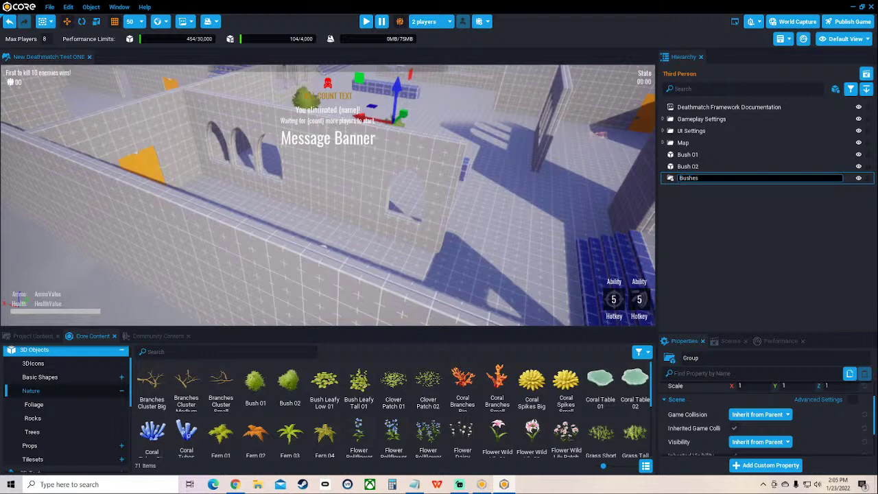
key("Return")
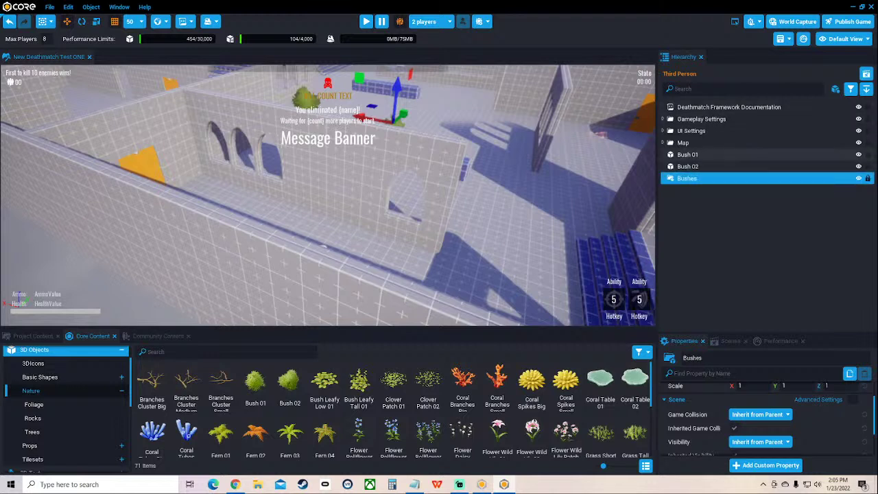
Move Bush 01 and Bush 02 into the Bushes group and collapse the group
left_click_drag(681, 155, 694, 179)
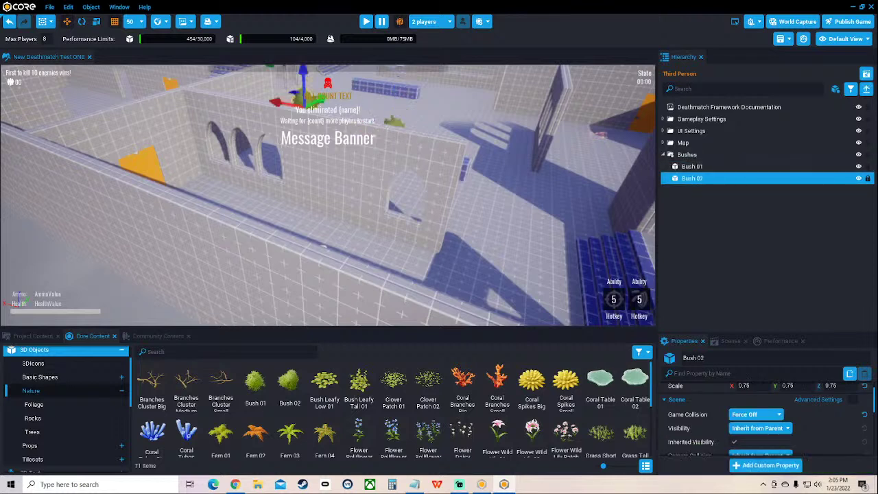
left_click(664, 155)
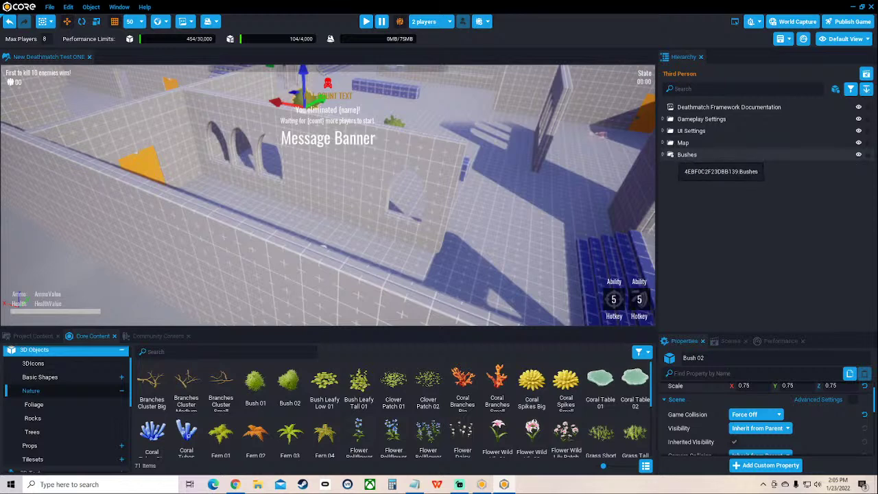
right_click(686, 155)
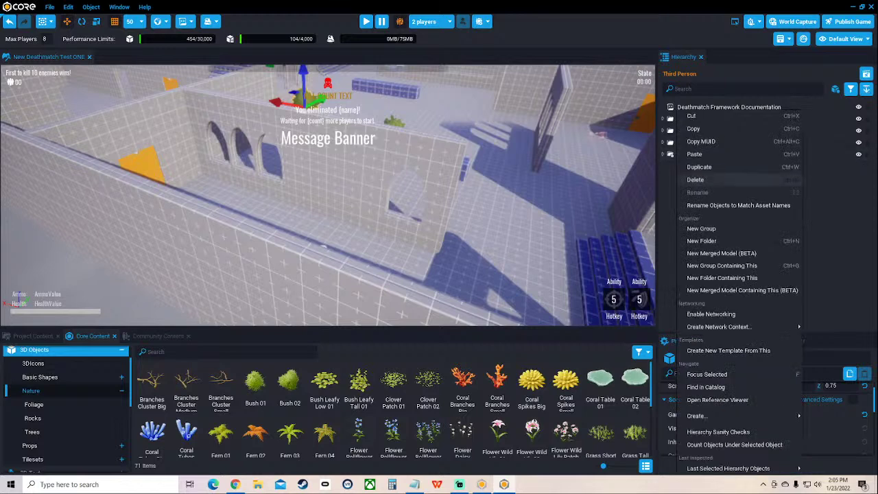
left_click(674, 191)
Create a new root-level folder in the Hierarchy and place the Bushes group inside it
right_click(675, 191)
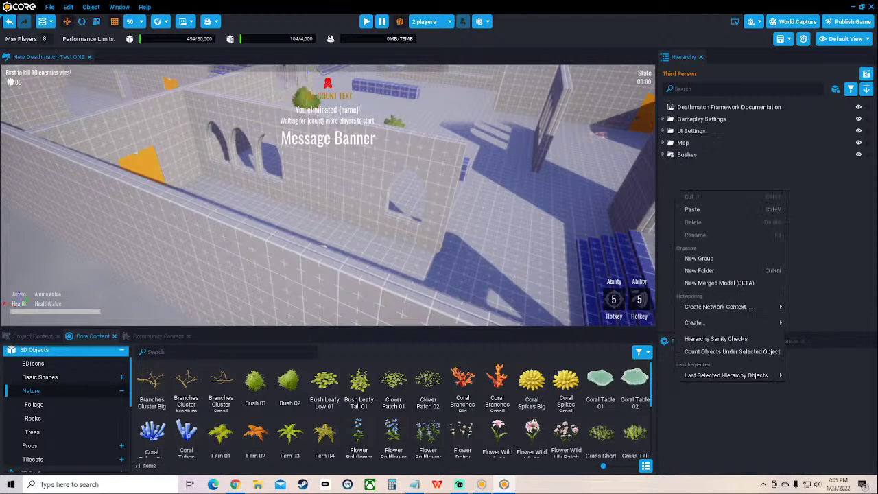
left_click(699, 270)
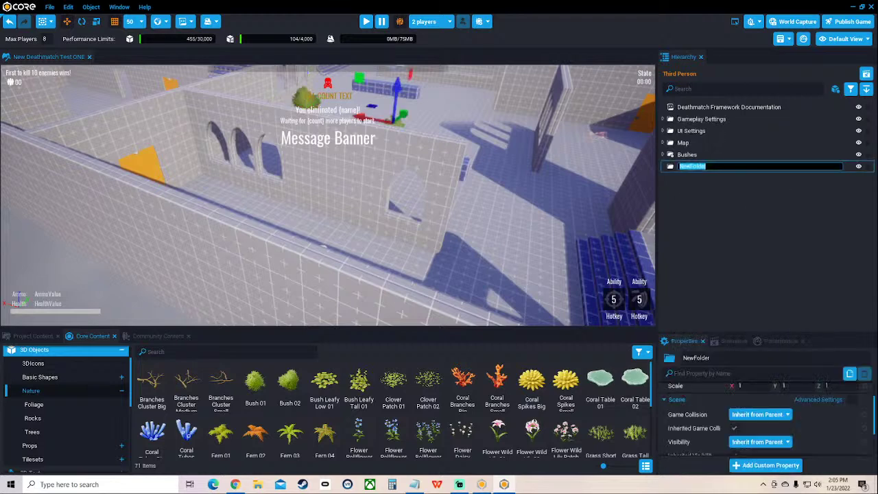
mouse_move(675, 155)
left_mouse_down()
mouse_move(680, 172)
mouse_move(691, 155)
left_mouse_up()
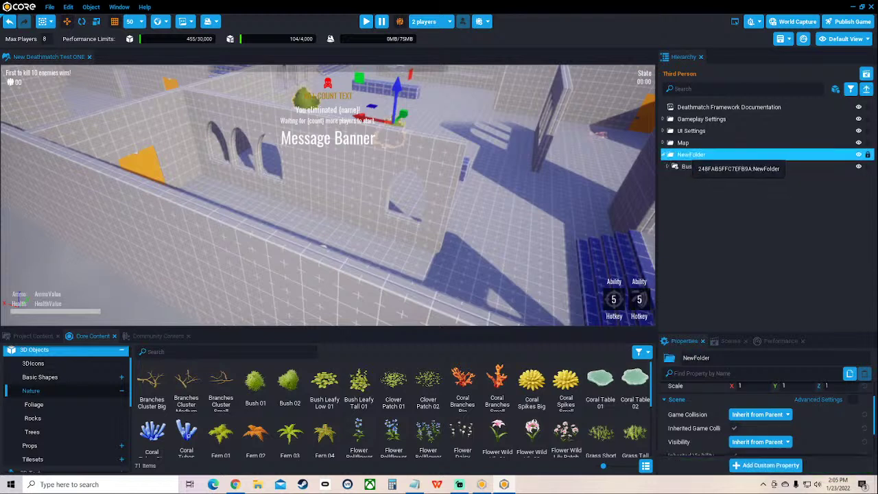
Rename the new folder containing the Bushes group as Foliage, check its contents and collapse it
right_click(691, 155)
left_click(721, 179)
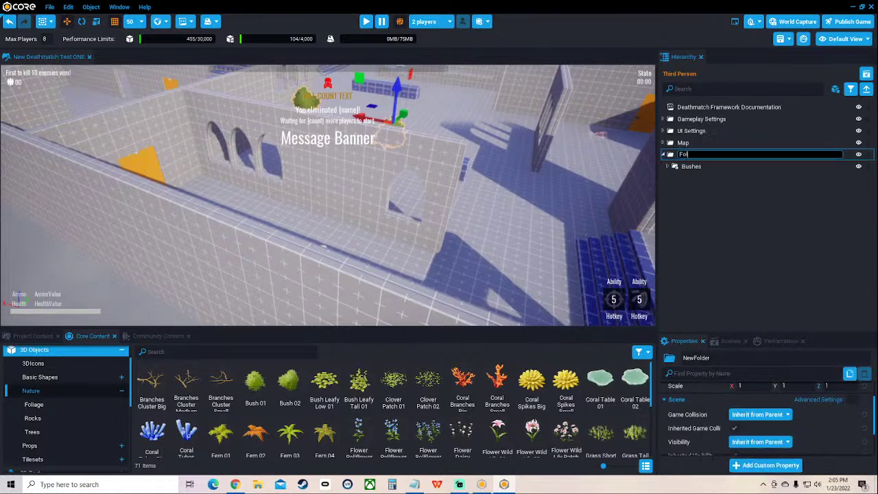
type("Foliage")
key("Return")
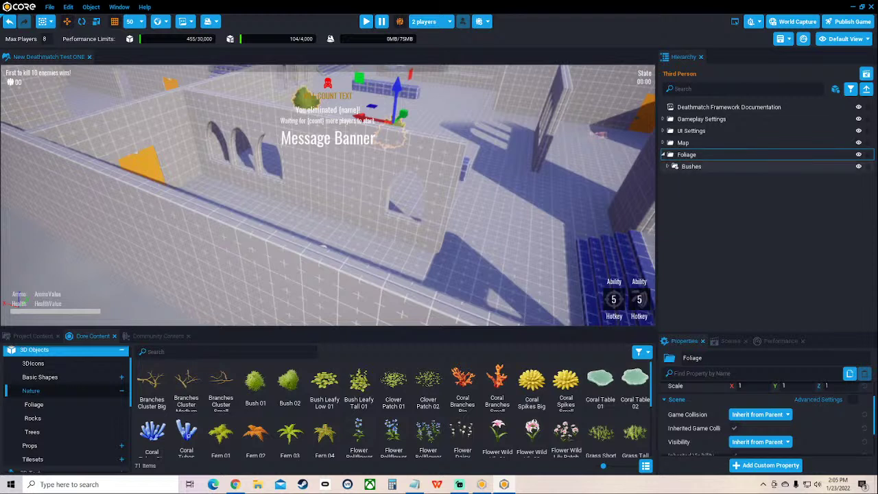
left_click(668, 167)
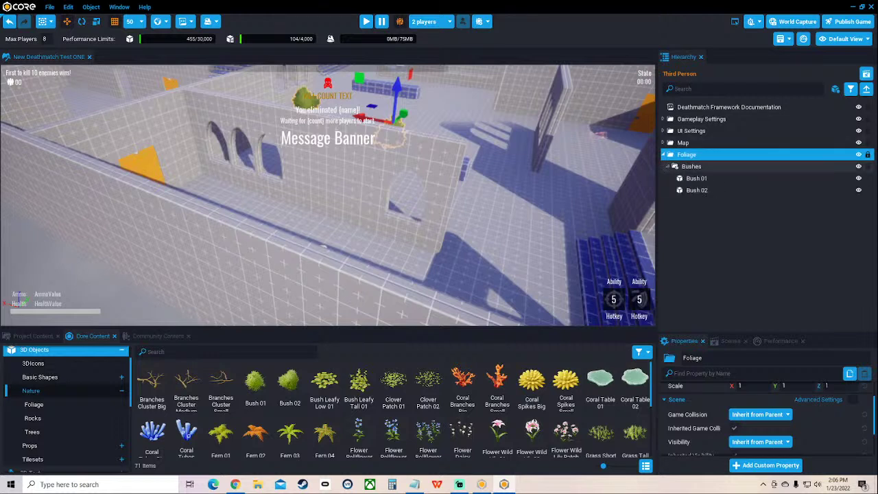
left_click(664, 155)
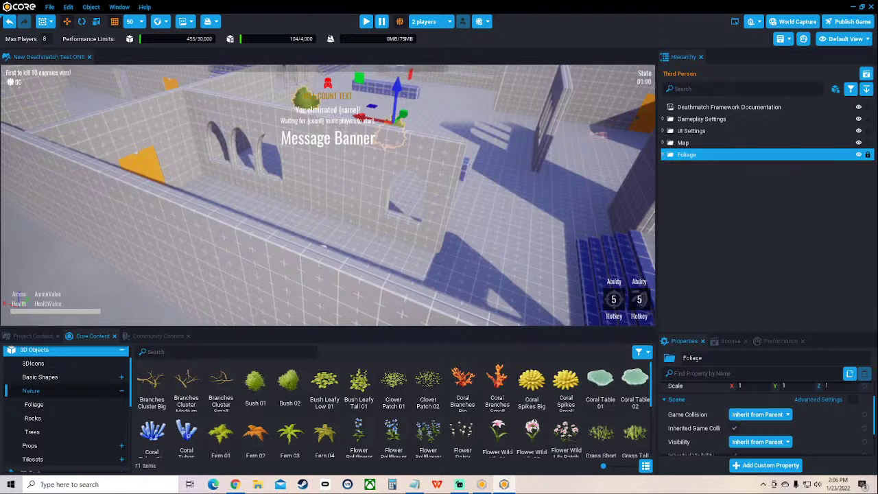
Select the Whitebox Wall 01 Half, Half - Window Slot 1x and Window Slot 3x pieces of Base 2's arched cover wall together
right_click_drag(328, 195, 311, 176)
scroll(328, 196, "down", 3)
left_click(331, 264)
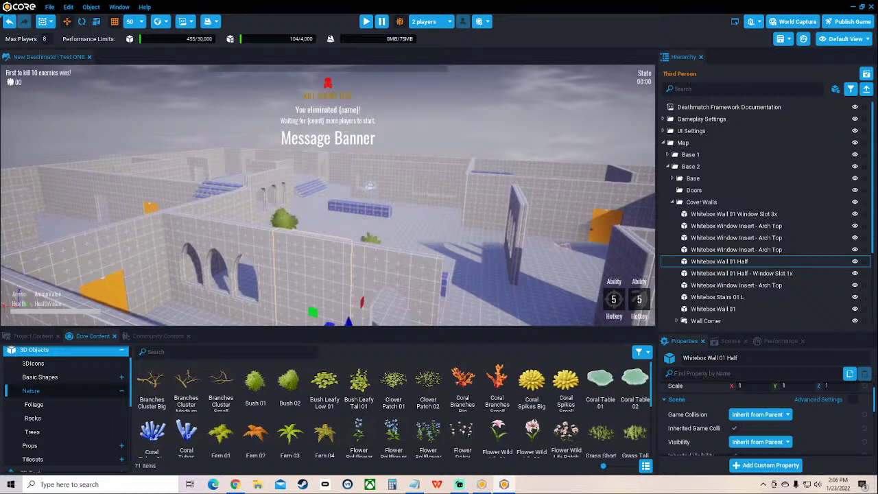
left_click(401, 268, "ctrl")
left_click(245, 246, "ctrl")
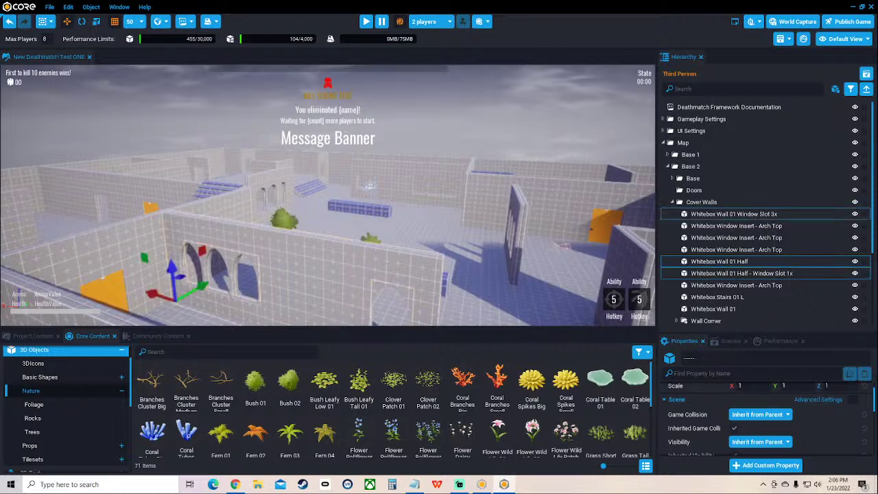
right_click_drag(275, 220, 199, 315)
right_click_drag(328, 206, 263, 191)
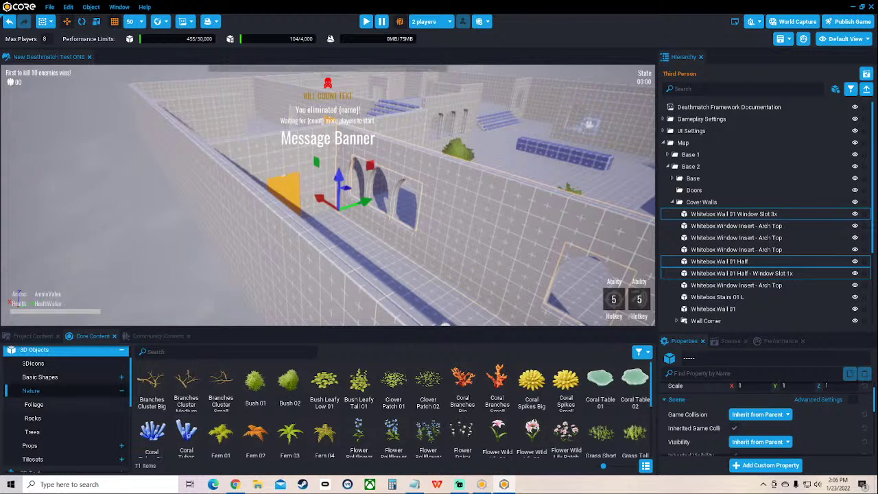
Collapse the Nature category in Core Content and locate the Materials category
scroll(66, 408, "up", 3)
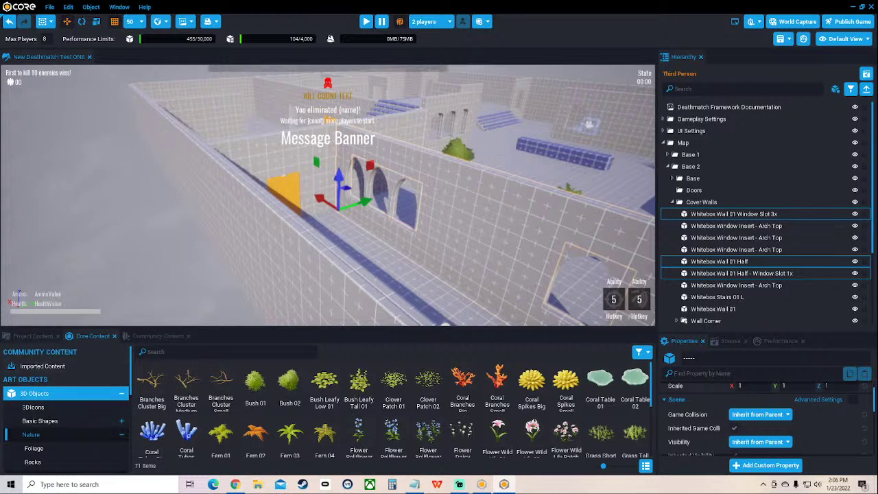
left_click(121, 435)
scroll(66, 426, "down", 6)
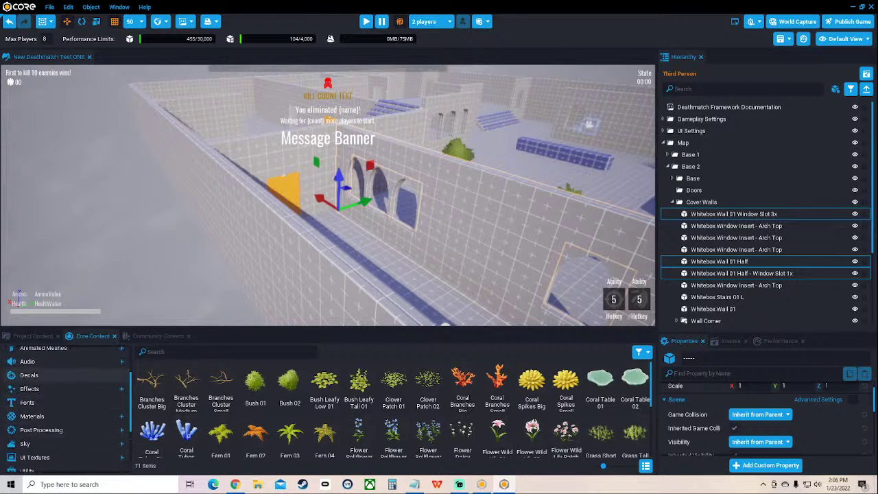
scroll(41, 384, "down", 2)
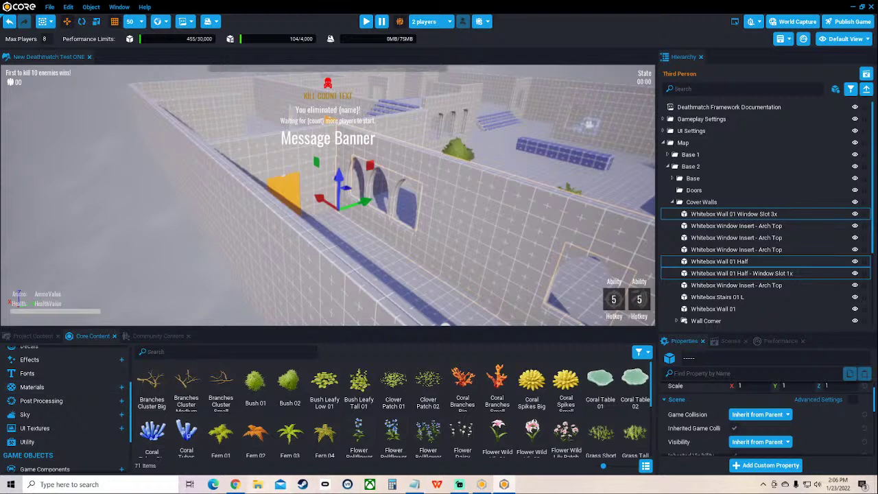
Switch to the lesson page in Chrome and rewatch the video's wall material demonstration in full screen
left_click(235, 485)
left_click(403, 284)
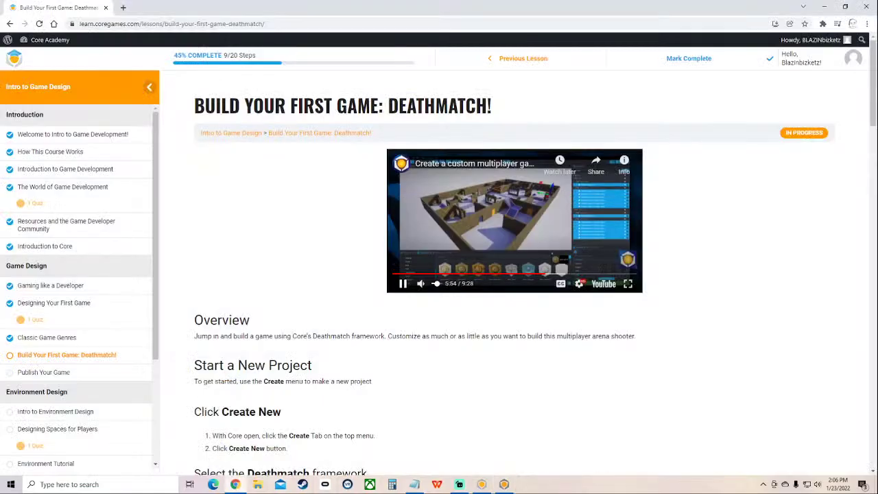
left_click(529, 274)
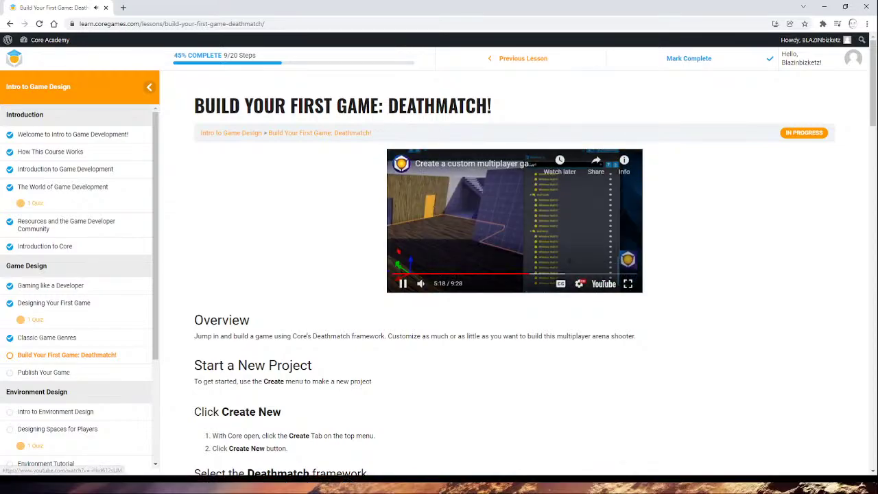
left_click(628, 283)
left_click(454, 467)
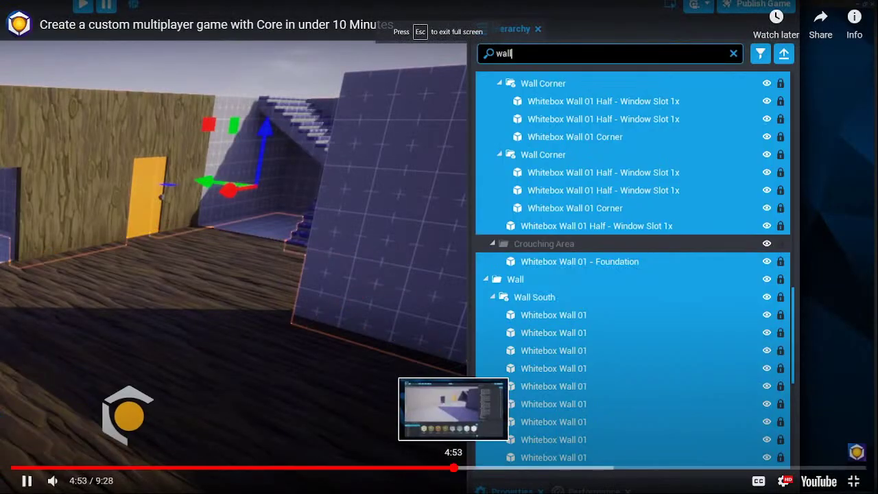
left_click(435, 468)
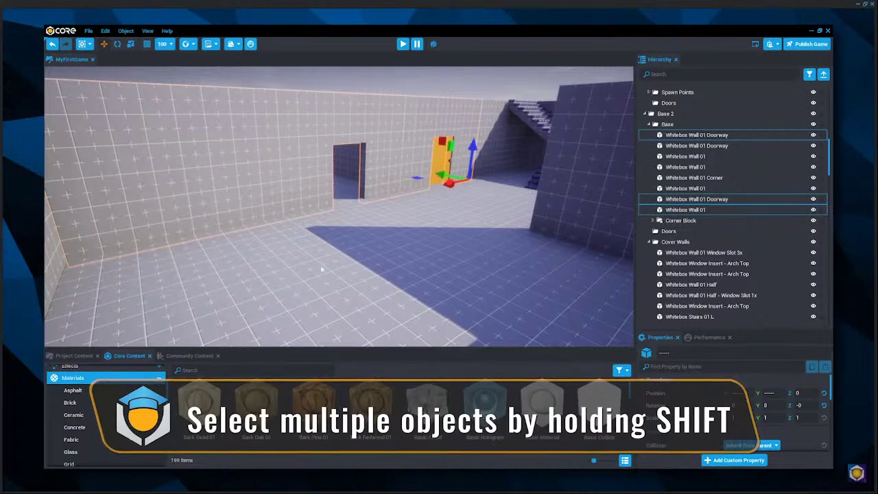
left_click_drag(258, 356, 255, 176)
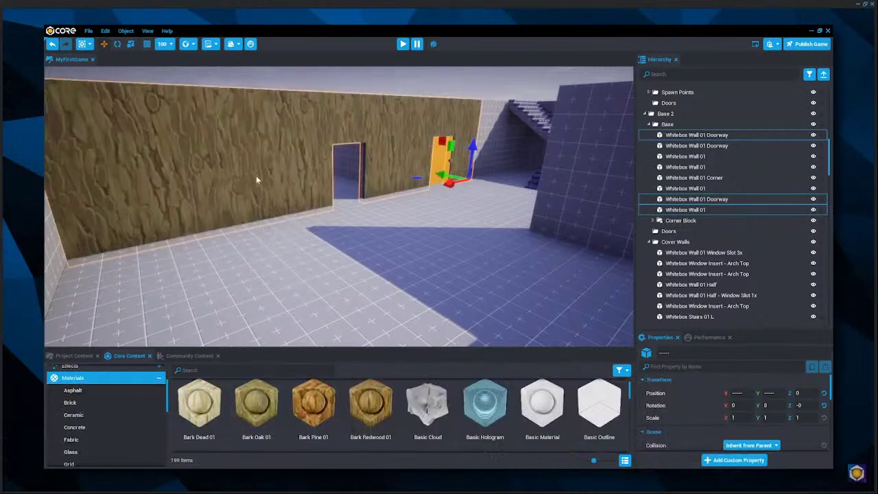
Pause the lesson video, exit full screen and return to the Core editor
key("space")
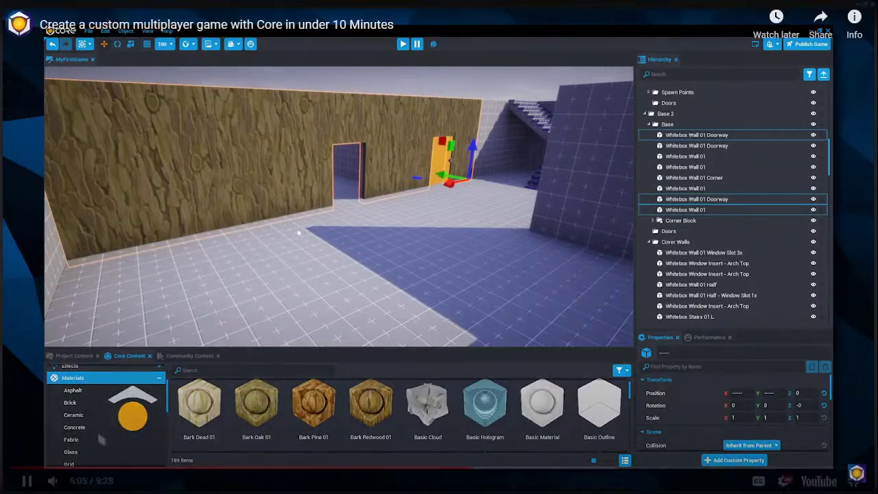
key("Escape")
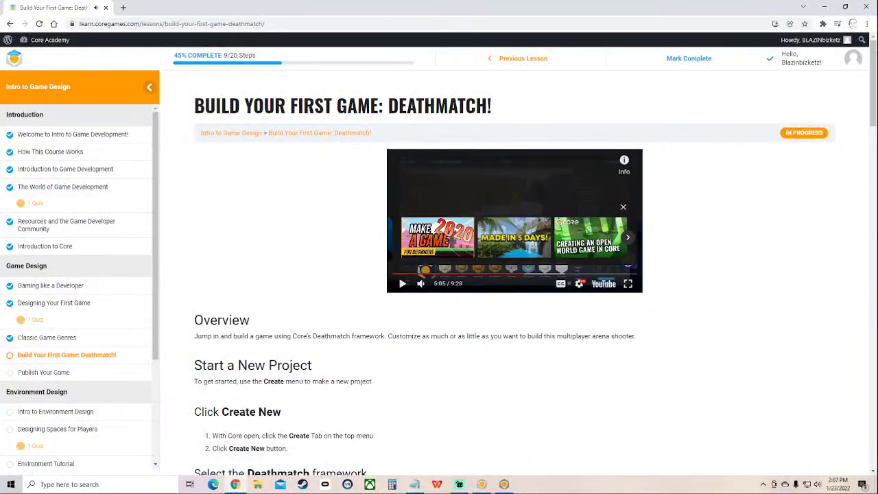
left_click(504, 484)
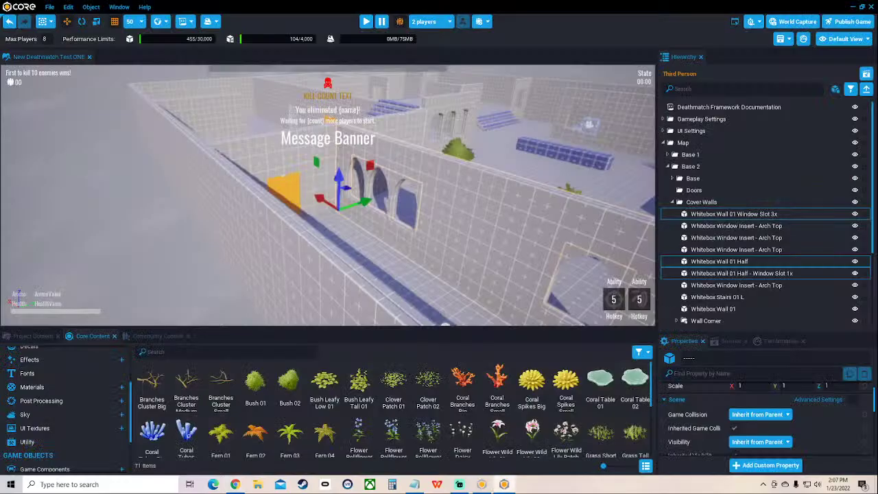
Reframe the viewport on the selected cover walls with the arched windows
right_click_drag(384, 220, 309, 196)
right_click_drag(327, 196, 324, 177)
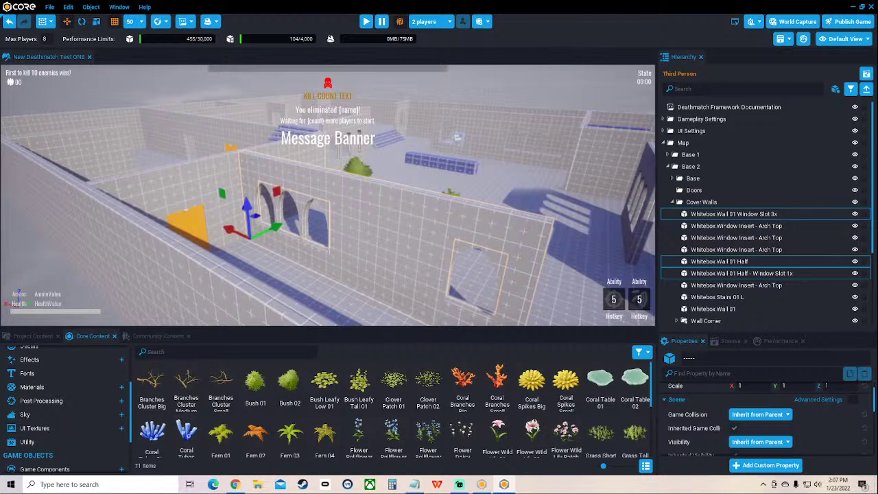
key("w")
right_click_drag(328, 195, 372, 199)
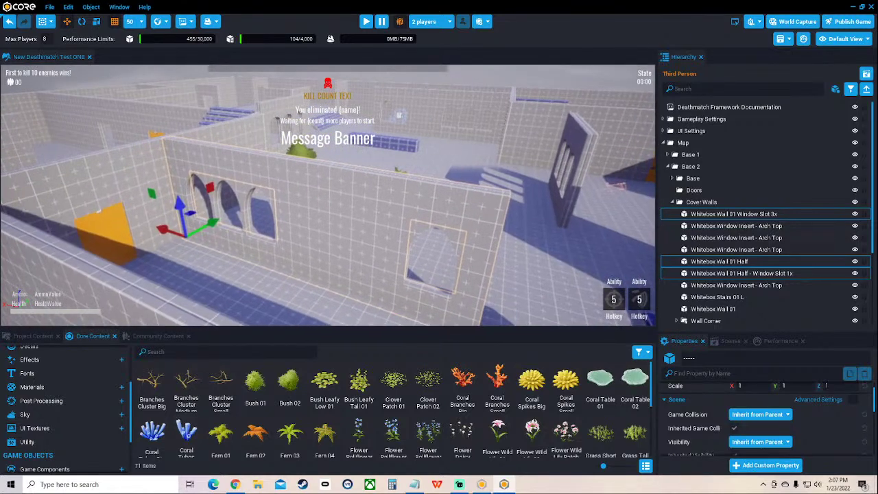
Search the Materials category of the core content library for "stone"
key("w")
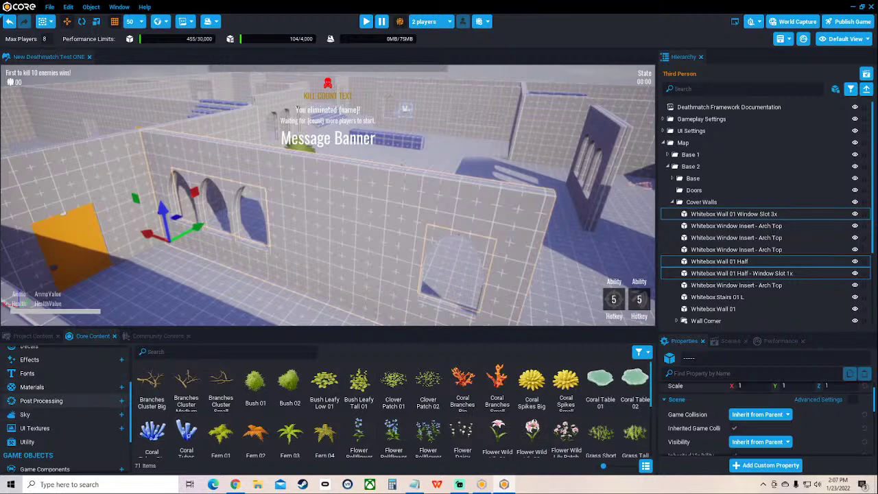
left_click(55, 387)
left_click(226, 351)
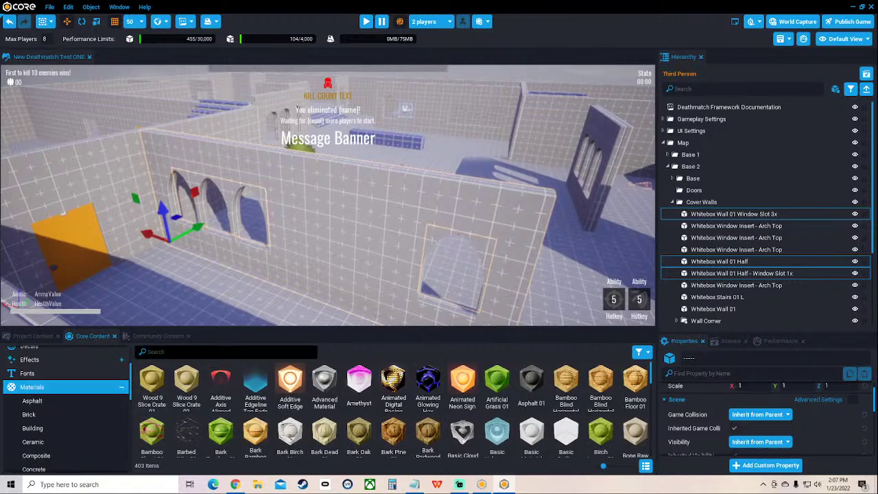
type("stone")
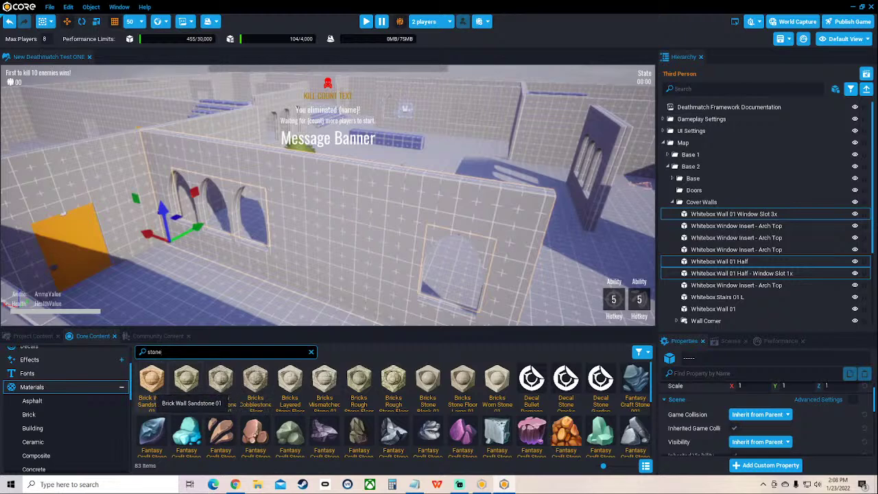
Apply Brick Wall Sandstone 01 to the near faces of the three selected cover wall sections in Base 2
left_click_drag(156, 391, 357, 227)
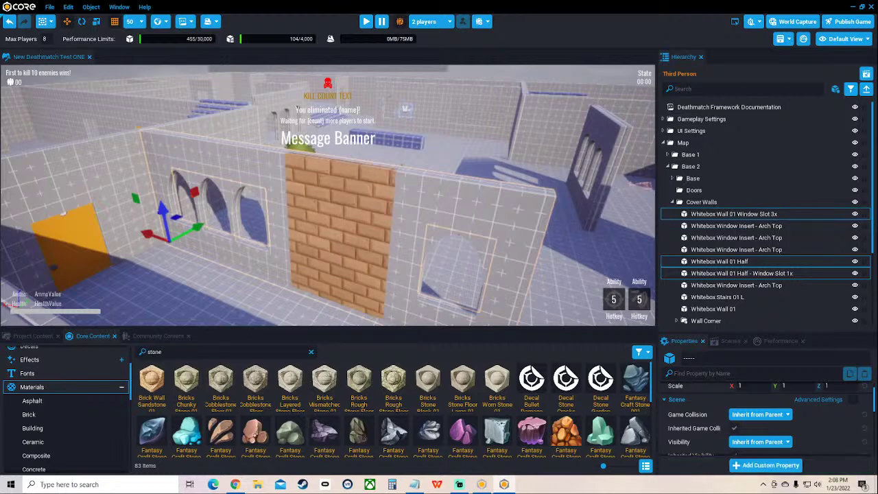
left_click_drag(152, 381, 247, 179)
left_click_drag(151, 381, 425, 212)
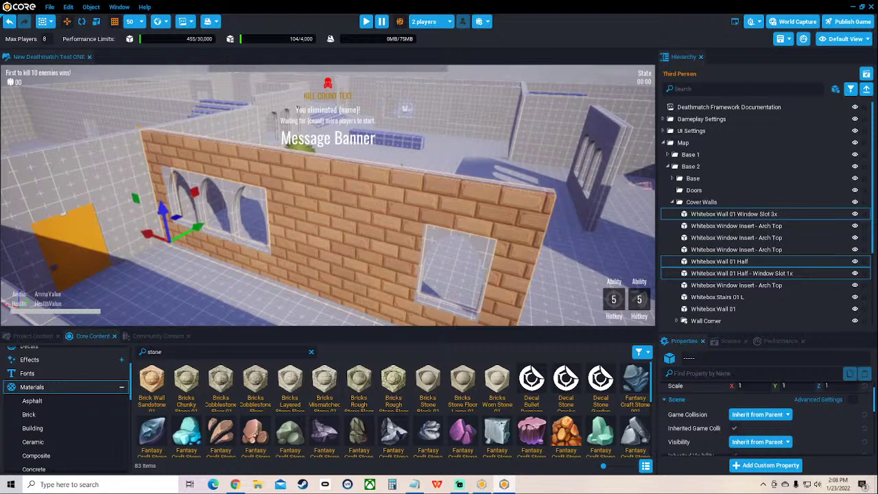
Apply Brick Wall Sandstone 01 to the three arch-top window inserts and the frame surfaces of the triple window
right_click_drag(328, 195, 28, 171)
key("w")
key("w")
mouse_move(292, 199)
right_mouse_down()
mouse_move(281, 205)
mouse_move(289, 204)
right_mouse_up()
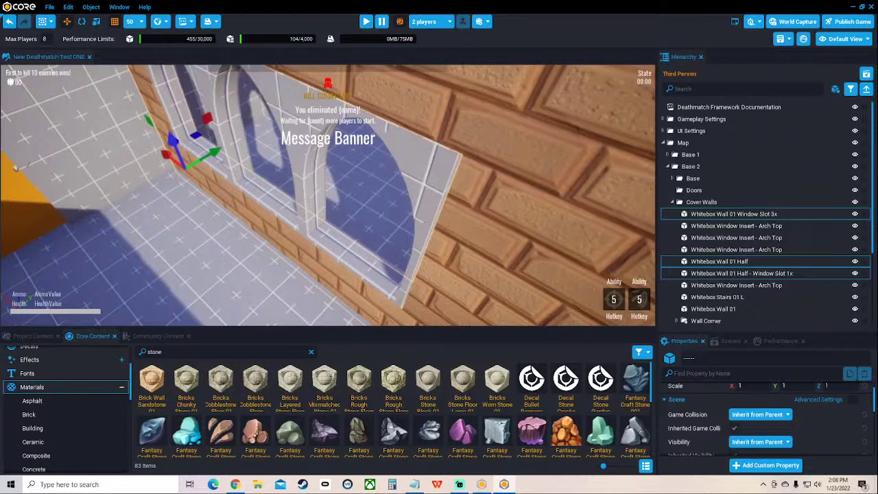
left_click_drag(152, 381, 327, 174)
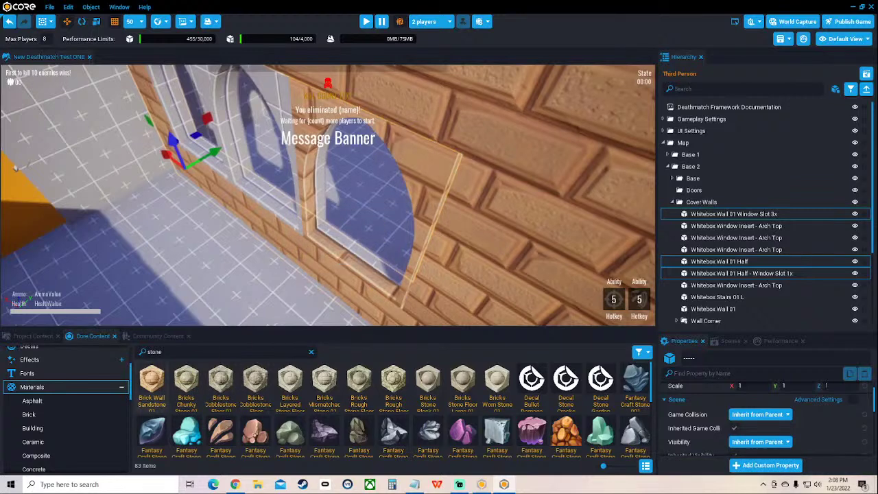
left_click_drag(151, 381, 264, 206)
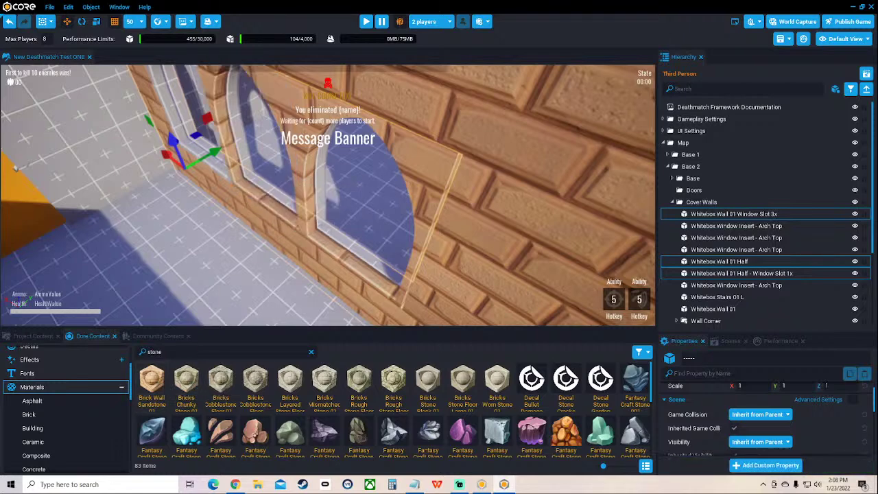
left_click_drag(151, 380, 206, 175)
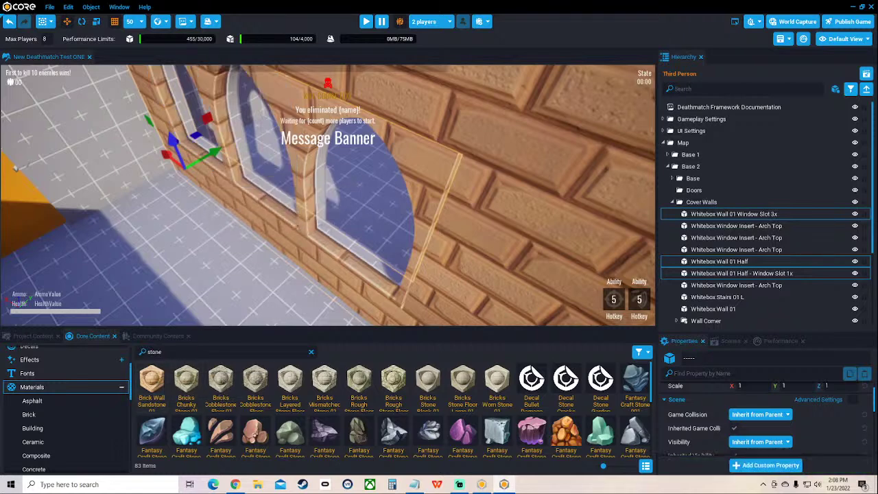
left_click_drag(152, 384, 267, 191)
left_click_drag(152, 381, 206, 131)
left_click_drag(152, 381, 357, 256)
Apply Brick Wall Sandstone 01 to the remaining surface of the cover wall's window opening
right_click_drag(357, 256, 384, 257)
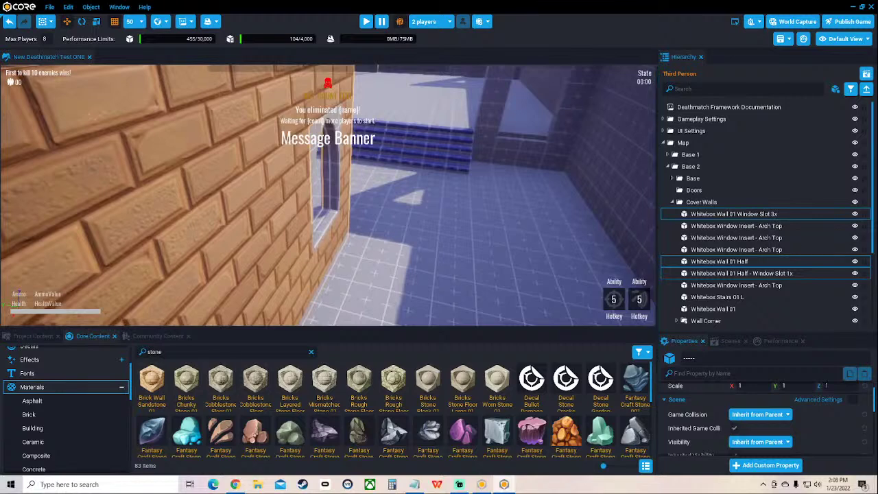
key("w")
left_click_drag(151, 381, 322, 290)
Reselect the three cover wall sections from behind and apply Brick Wall Sandstone 01 to their back faces
key("s")
key("s")
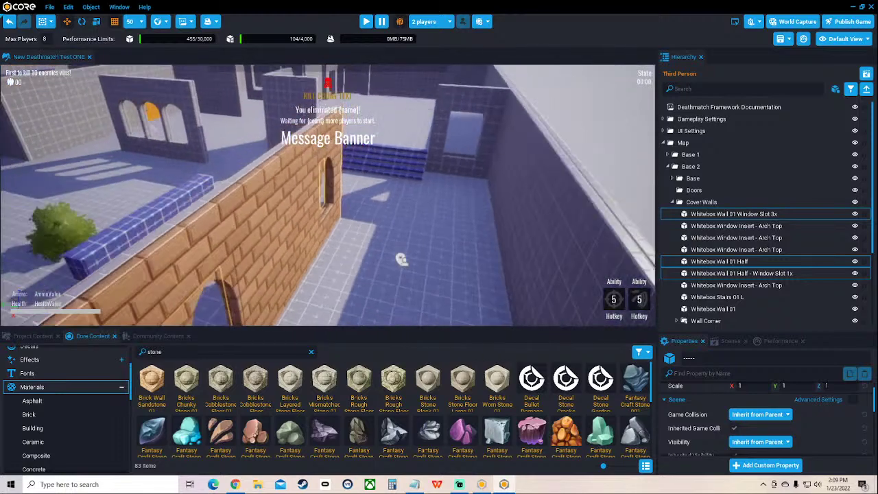
right_click_drag(371, 232, 254, 232)
key("w")
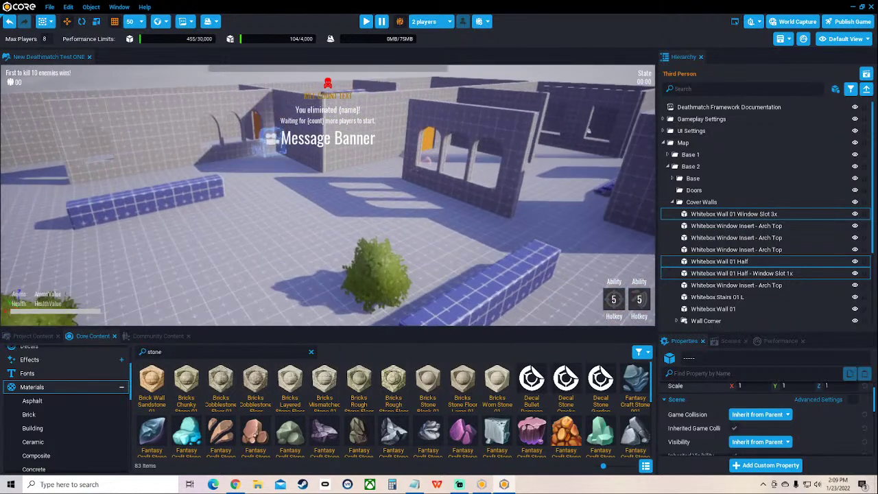
right_click_drag(328, 206, 309, 233)
key("w")
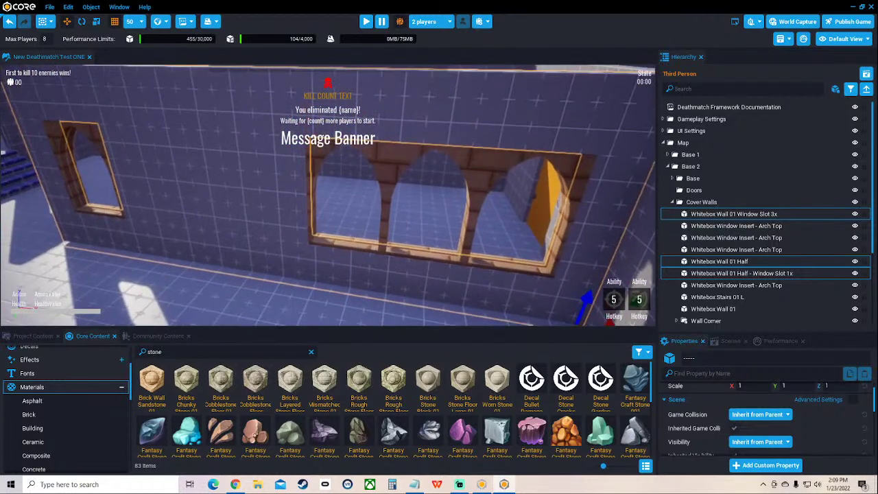
mouse_move(151, 381)
left_mouse_down()
mouse_move(188, 289)
mouse_move(163, 239)
mouse_move(152, 388)
left_mouse_up()
left_click(206, 185)
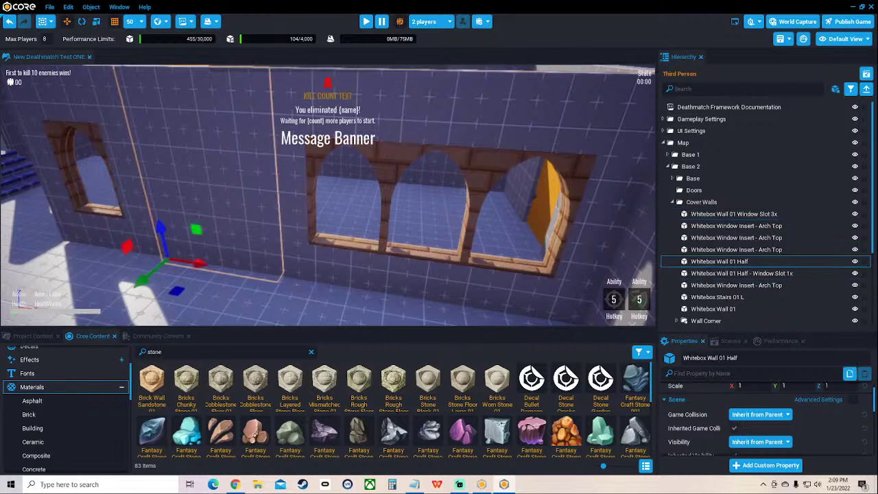
left_click(90, 157)
left_click(206, 171, "ctrl")
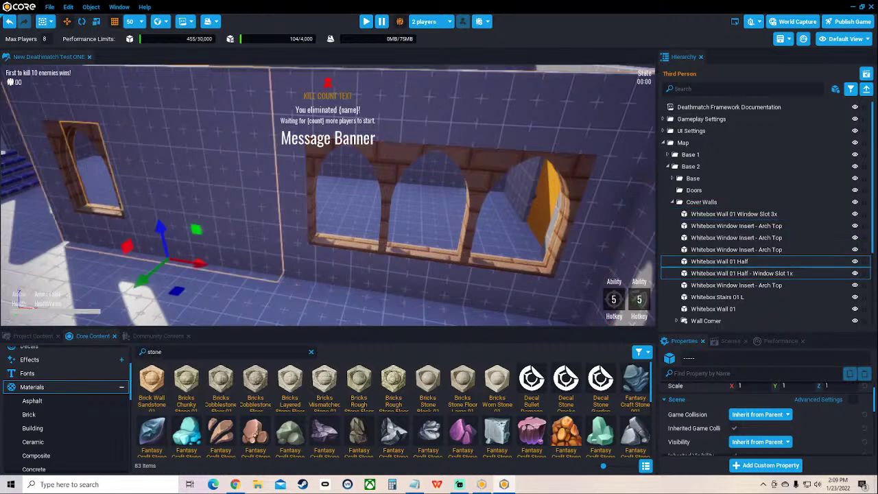
left_click(295, 186, "ctrl")
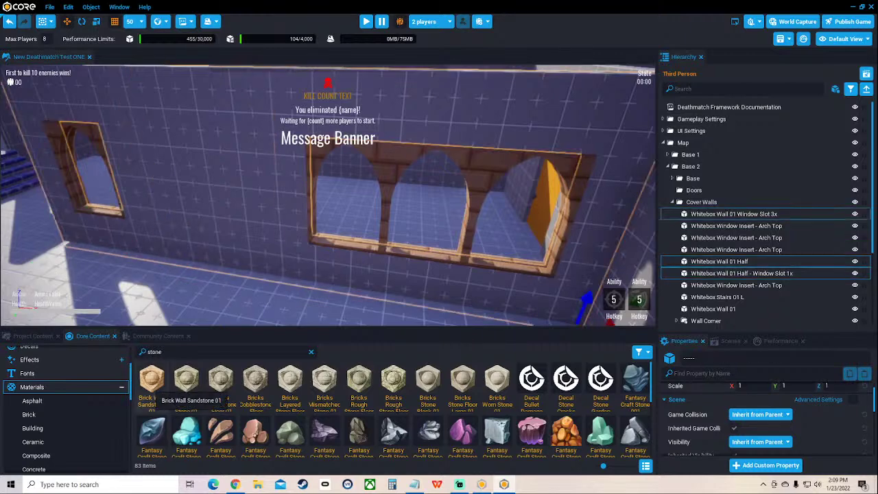
left_click_drag(154, 388, 206, 247)
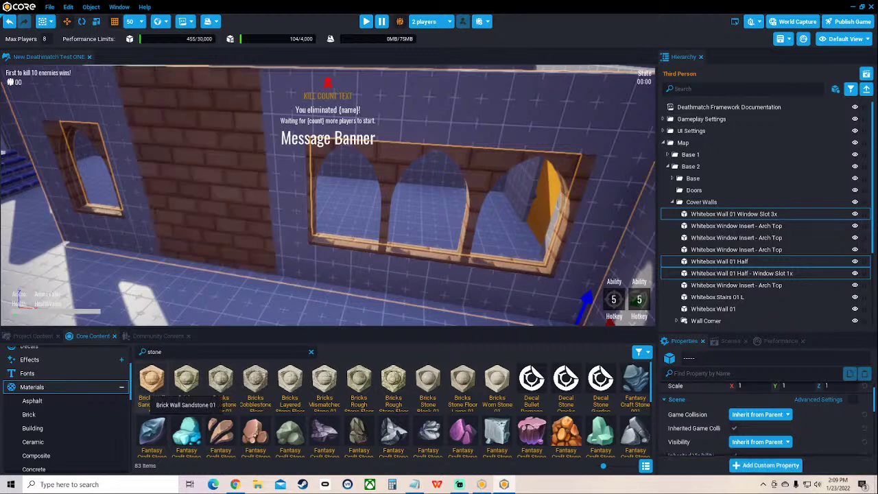
left_click_drag(151, 380, 150, 182)
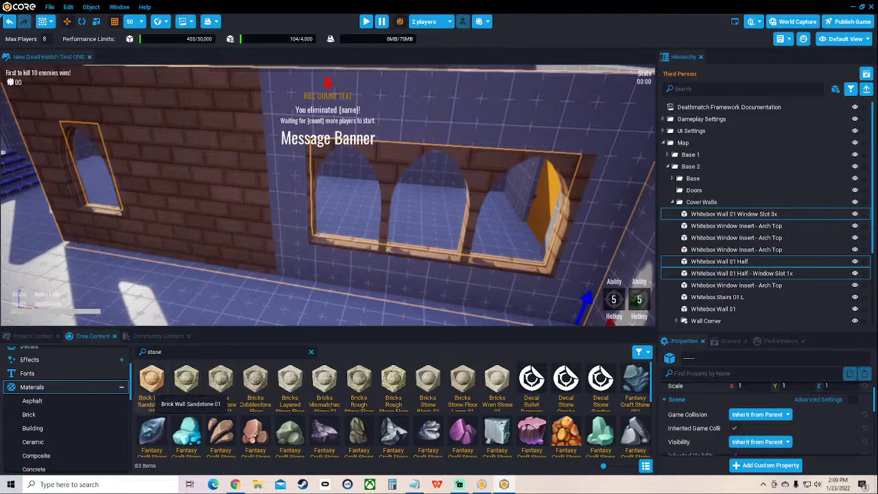
left_click_drag(151, 381, 303, 224)
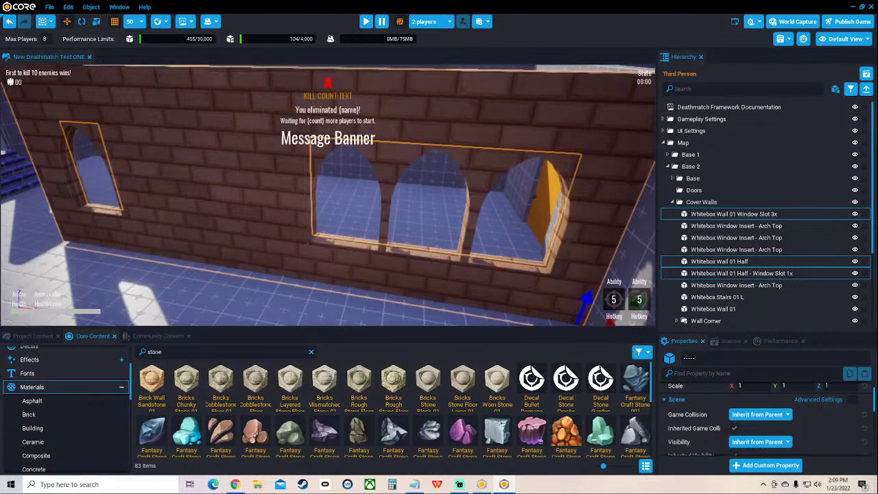
Select Base 2's Cover Walls folder and filter the hierarchy by "wall"
mouse_move(303, 224)
right_mouse_down()
mouse_move(312, 218)
mouse_move(371, 241)
mouse_move(330, 165)
mouse_move(295, 237)
right_mouse_up()
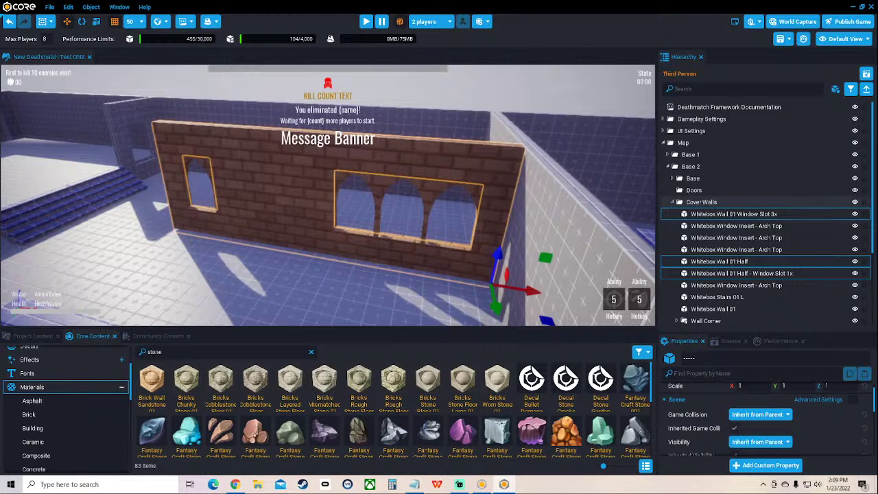
left_click(701, 201)
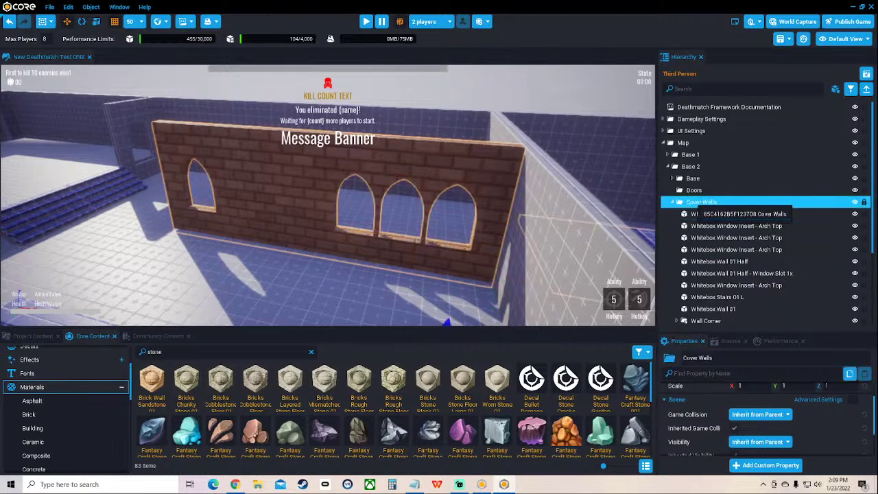
right_click_drag(480, 206, 398, 196)
left_click(741, 88)
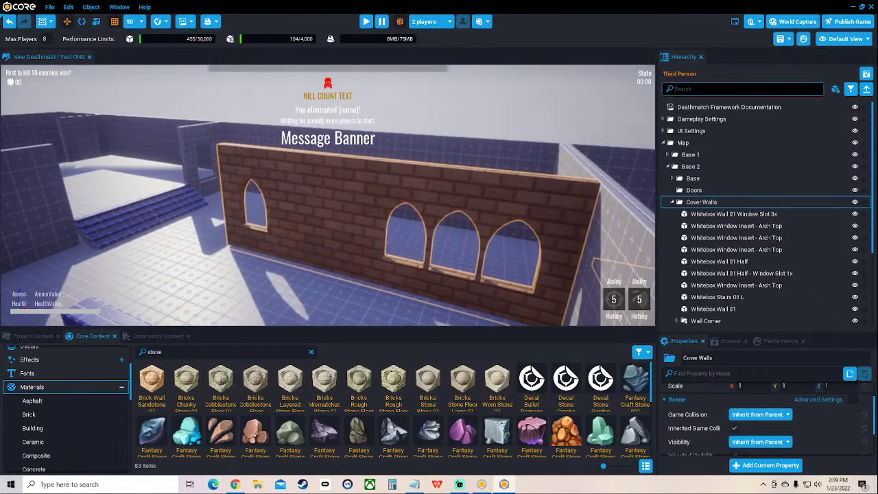
type("wall")
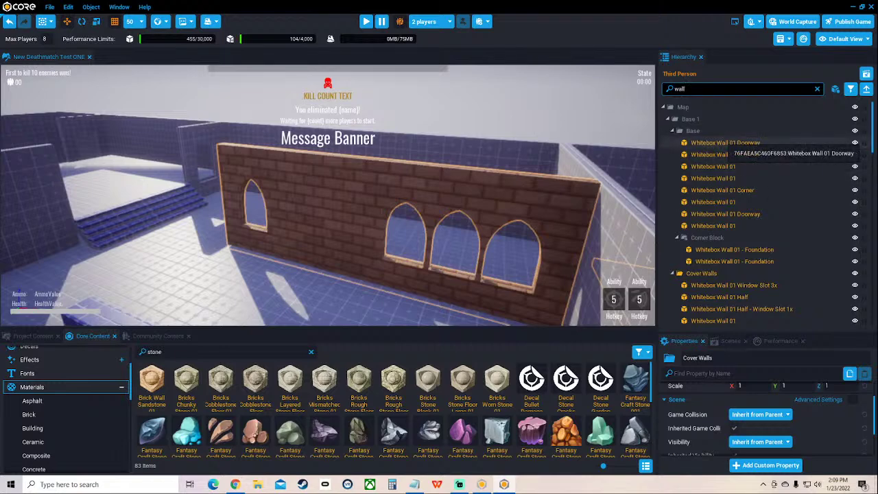
Select every object in the filtered hierarchy, from the first Whitebox Wall 01 Doorway to the last Wall West piece, and apply Brick Wall Sandstone 01
left_click(725, 142)
scroll(734, 212, "down", 3)
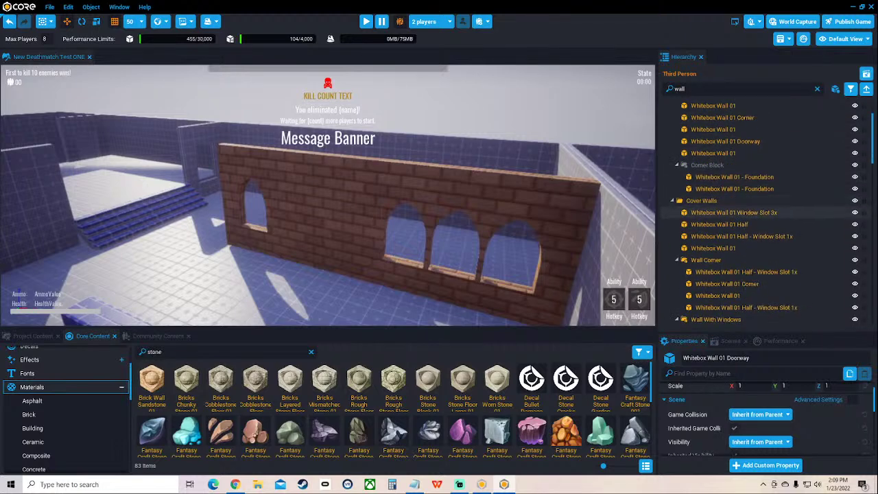
scroll(733, 212, "down", 3)
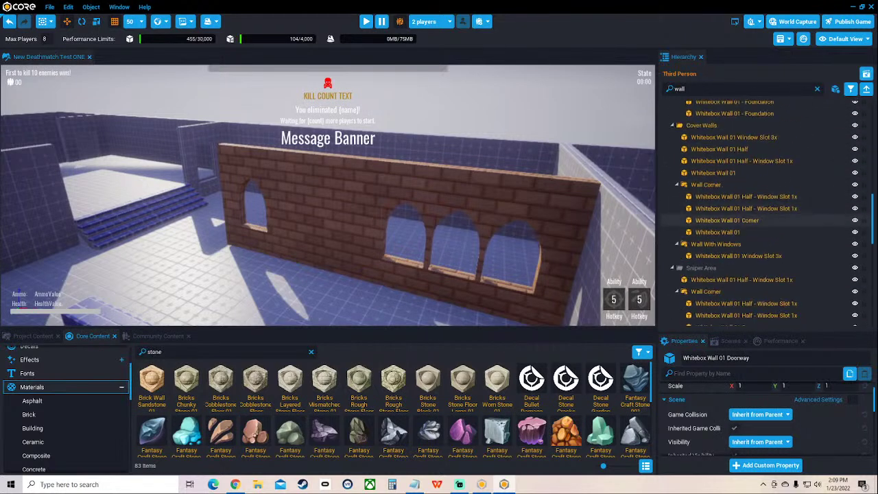
scroll(734, 220, "down", 5)
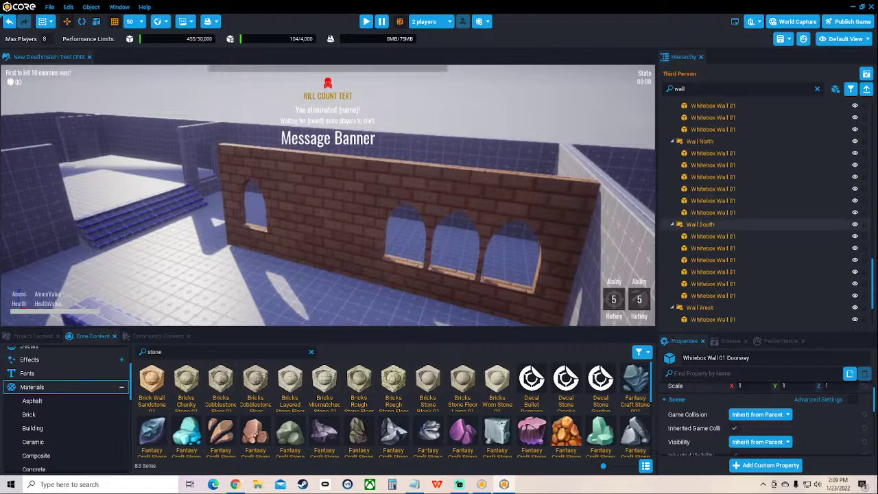
scroll(727, 224, "down", 4)
left_click(717, 320, "shift")
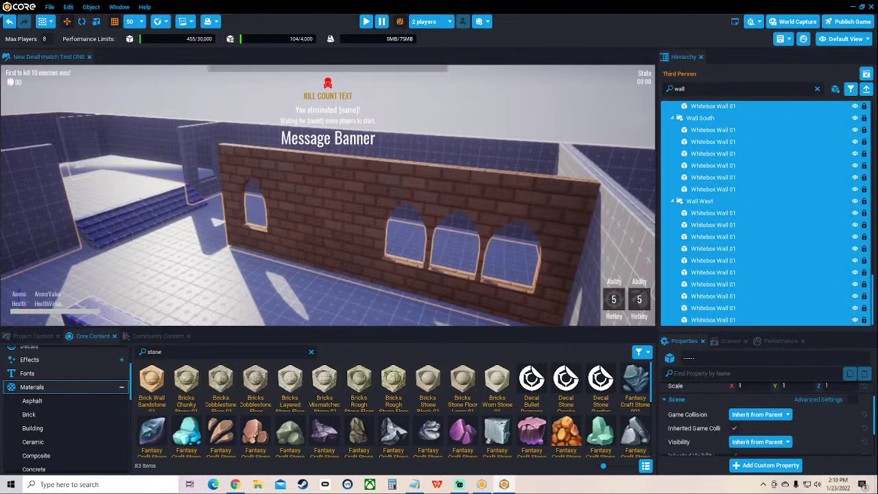
left_click_drag(152, 381, 748, 269)
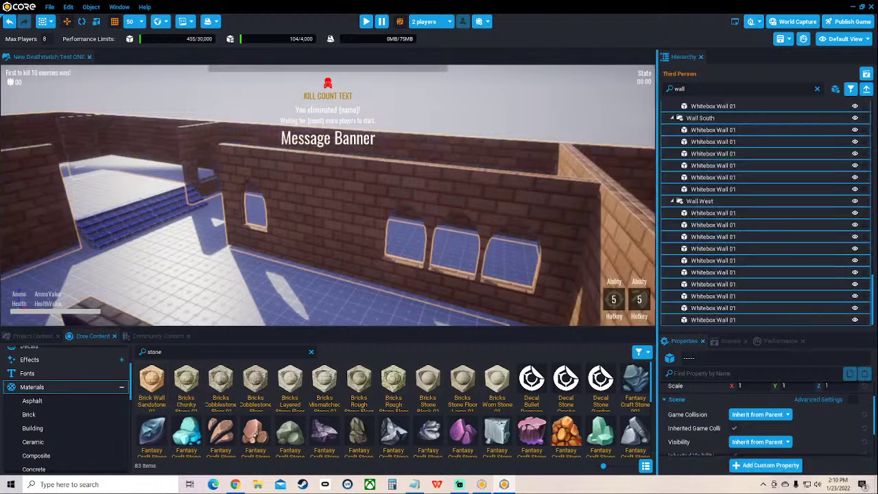
key("s")
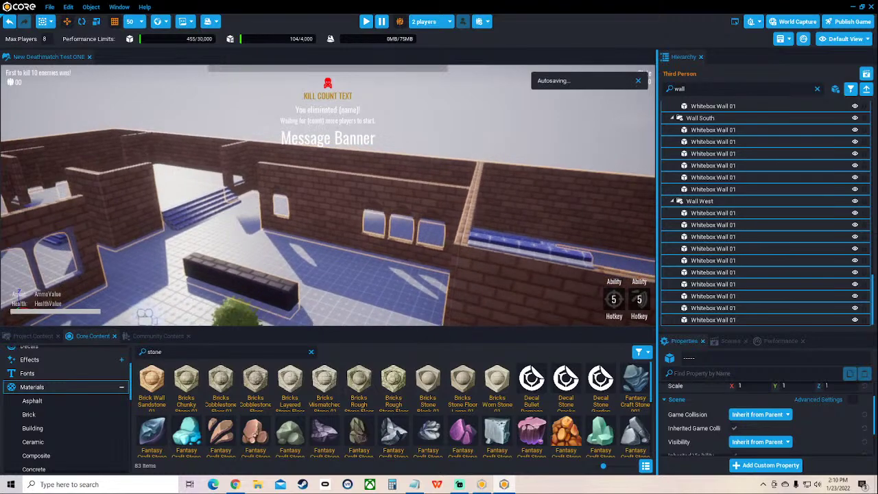
right_click_drag(328, 195, 308, 188)
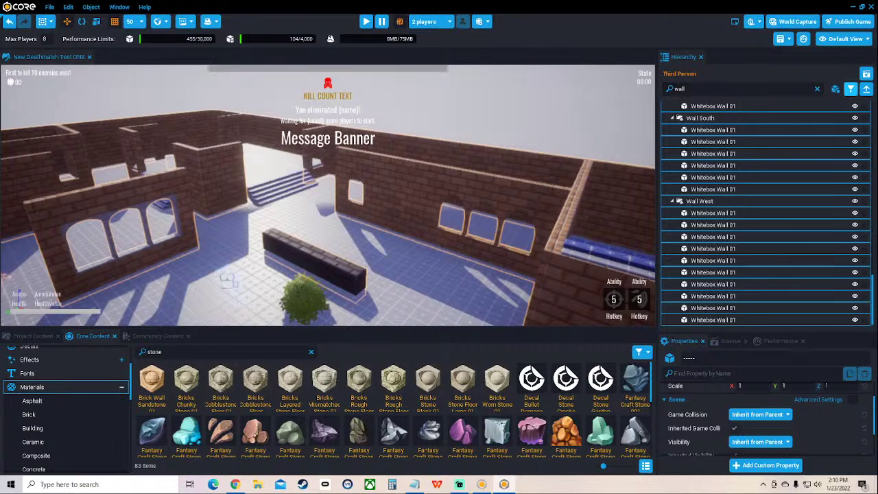
Clear the hierarchy filter, select the Doors folder below Wall West, and look through the full list of map objects
left_click(817, 89)
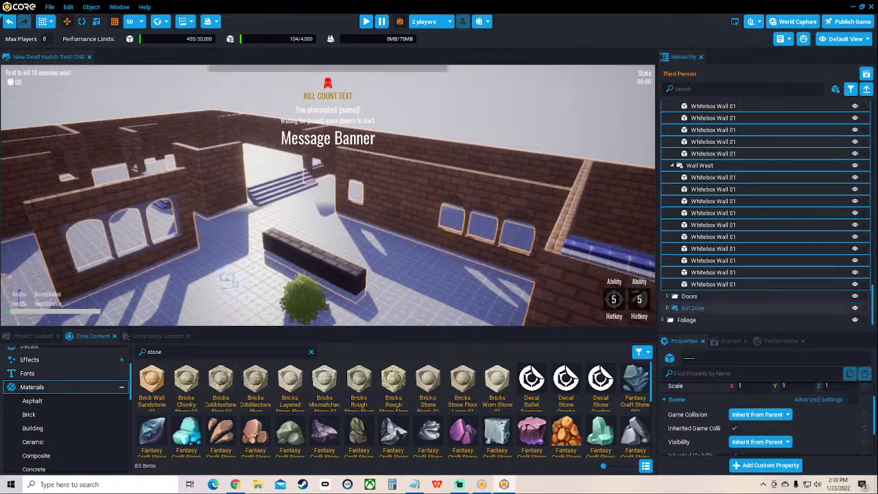
left_click(689, 295)
scroll(755, 289, "up", 2)
scroll(755, 212, "up", 5)
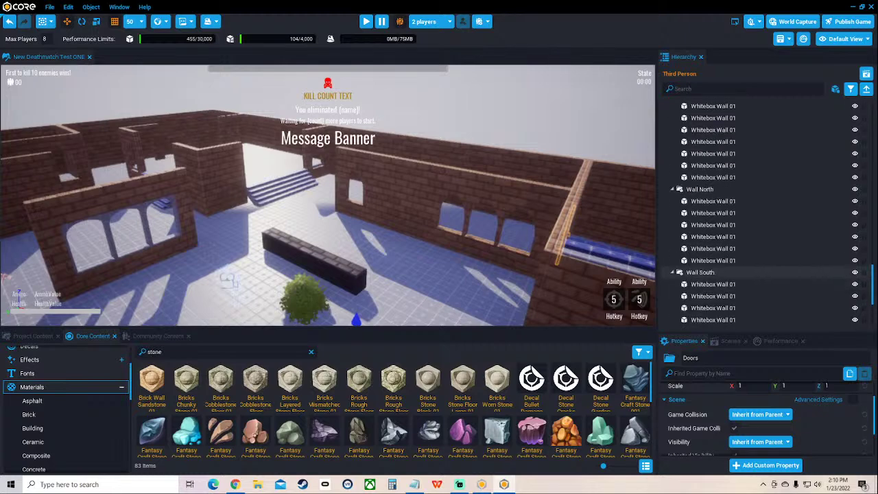
scroll(755, 213, "up", 5)
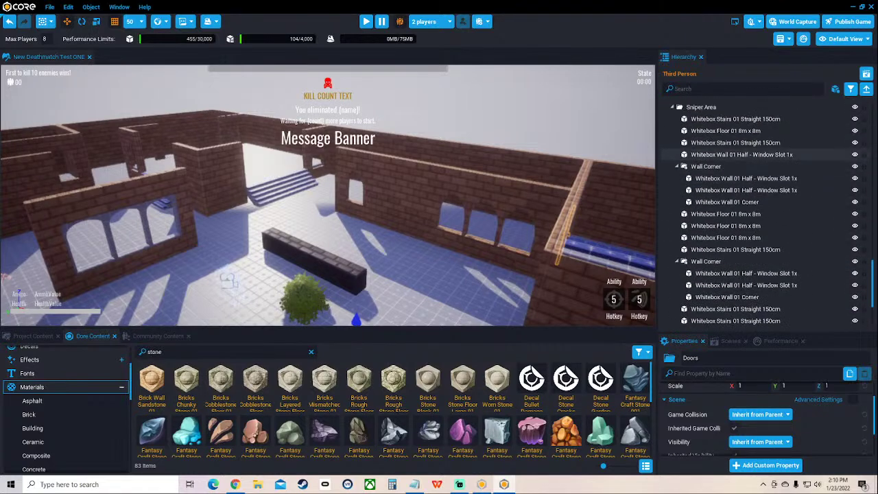
scroll(755, 164, "up", 8)
scroll(754, 205, "down", 6)
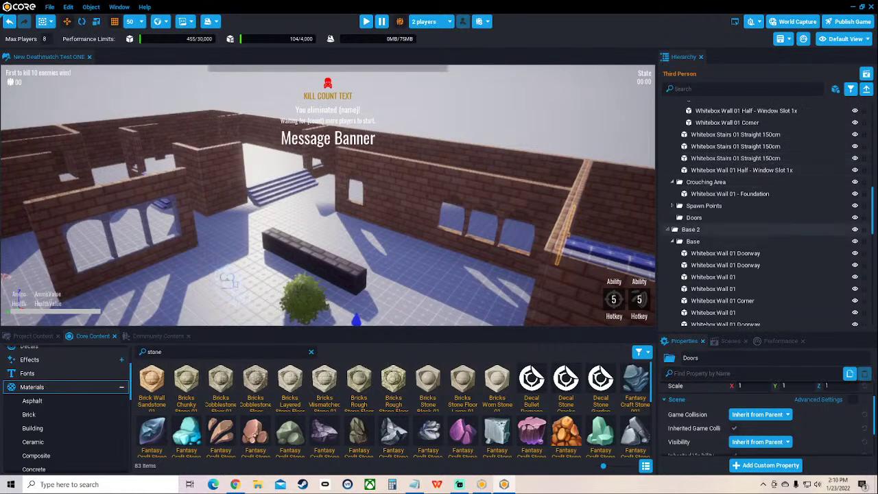
scroll(754, 226, "down", 6)
scroll(755, 224, "up", 10)
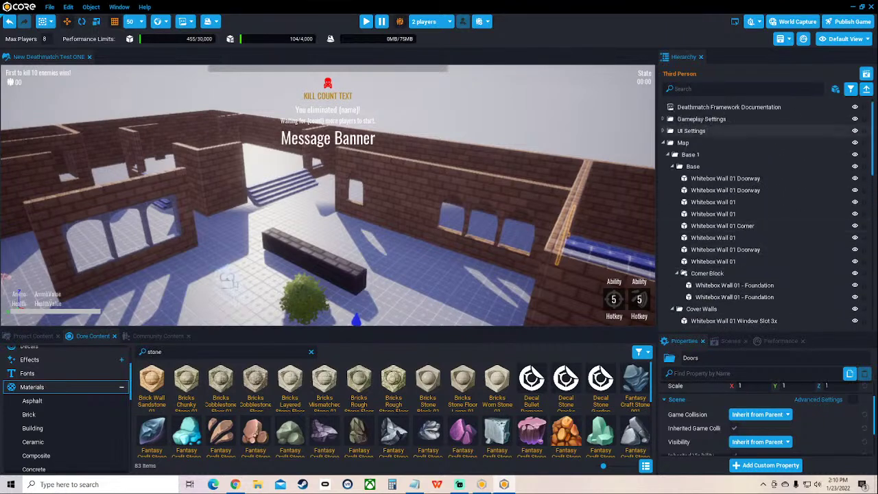
Collapse the Map folder and filter the hierarchy by "window"
left_click(662, 143)
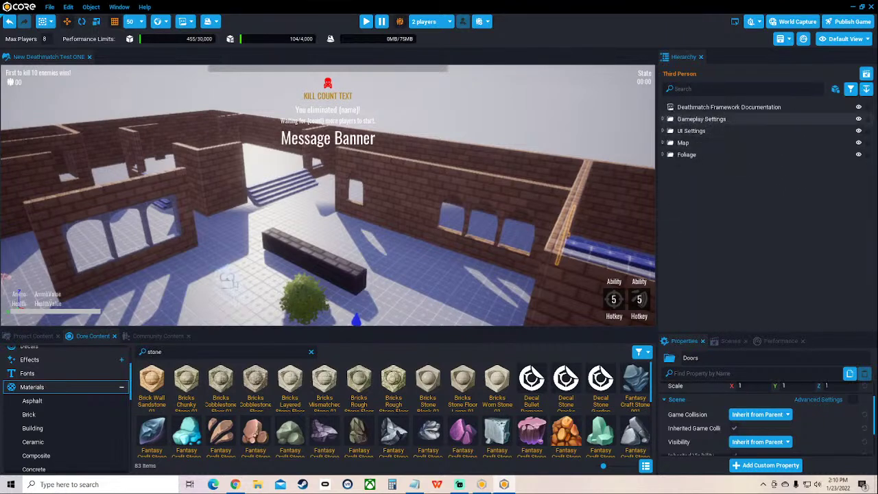
left_click(675, 88)
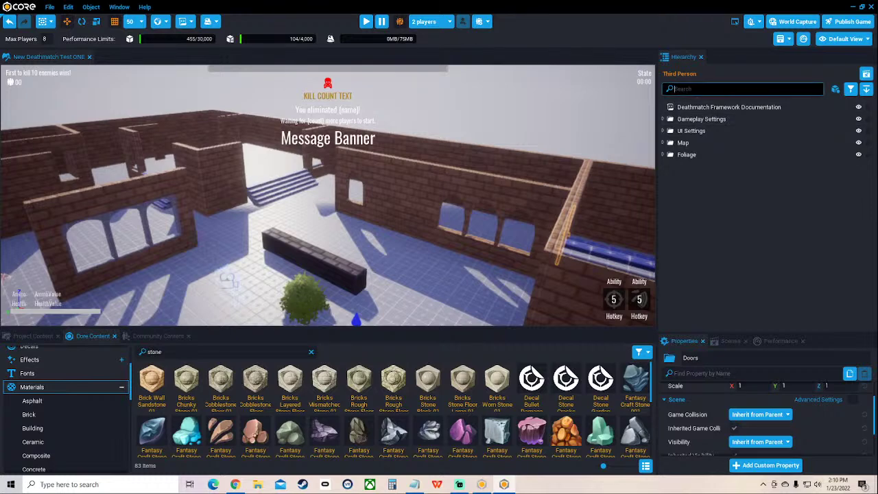
type("window")
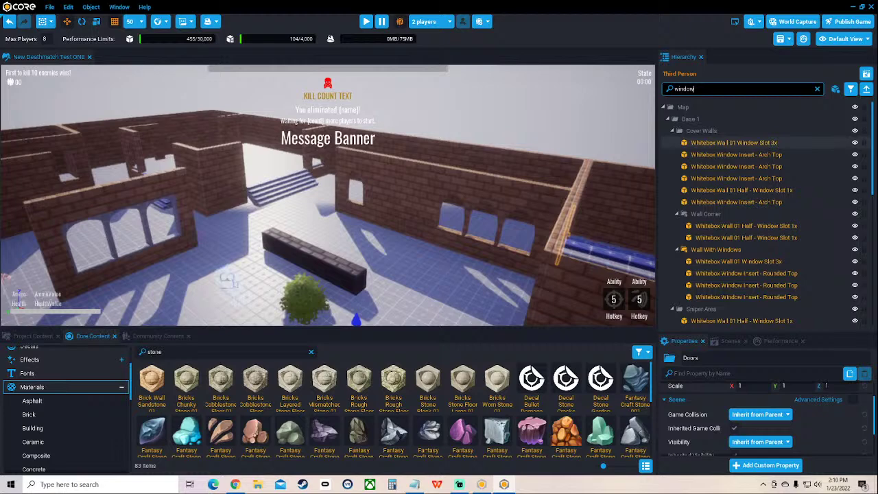
Select every window slot and window insert in the filtered hierarchy and apply Brick Wall Sandstone 01 to them
left_click(727, 143)
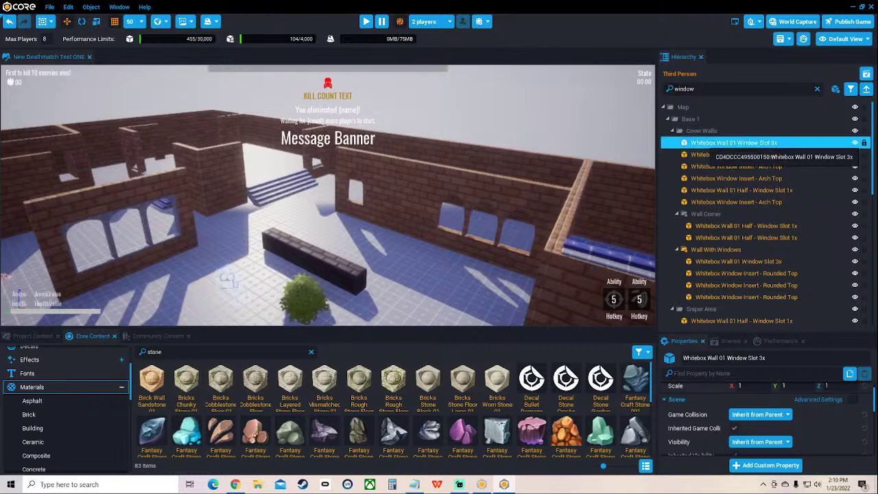
scroll(747, 200, "down", 2)
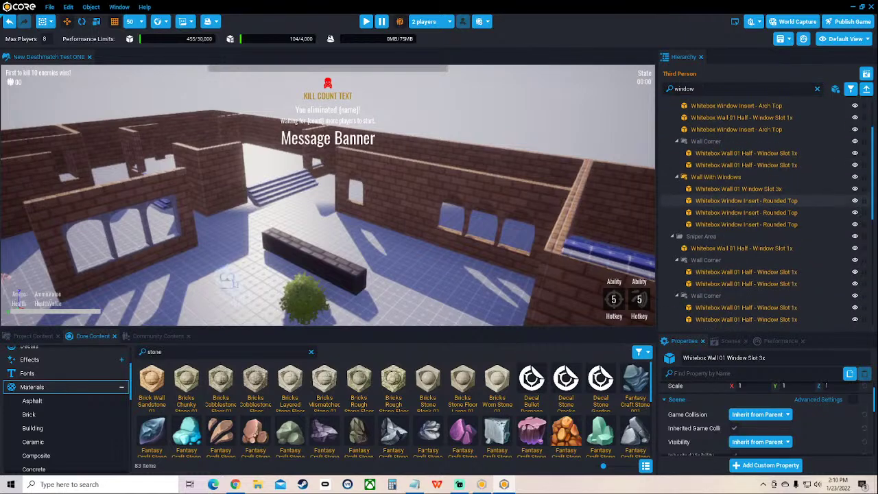
scroll(747, 197, "down", 5)
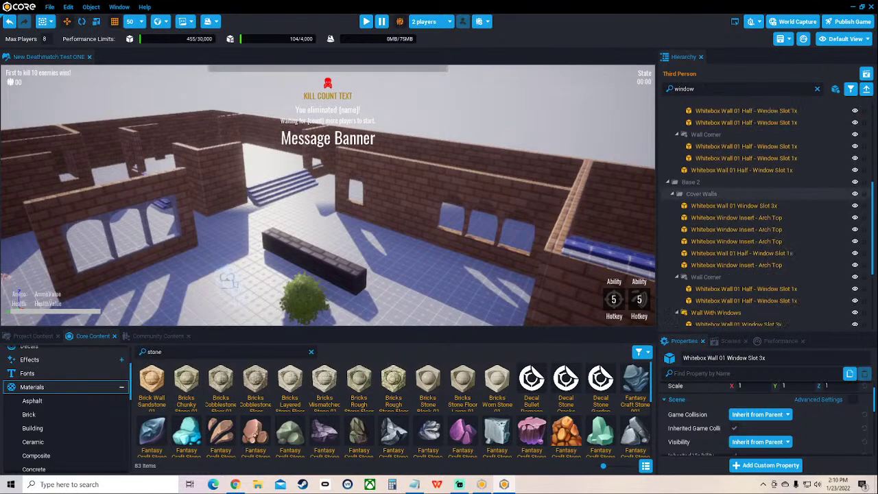
scroll(714, 320, "down", 1)
key("ctrl+a")
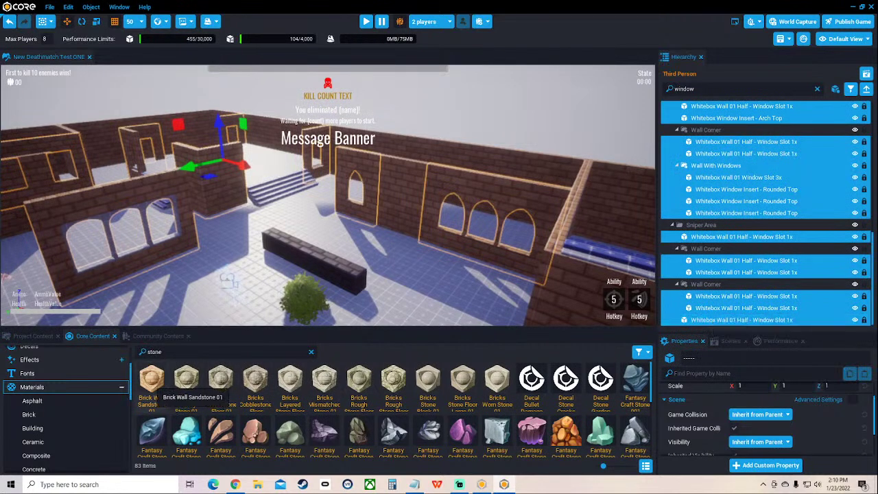
left_click_drag(162, 388, 725, 221)
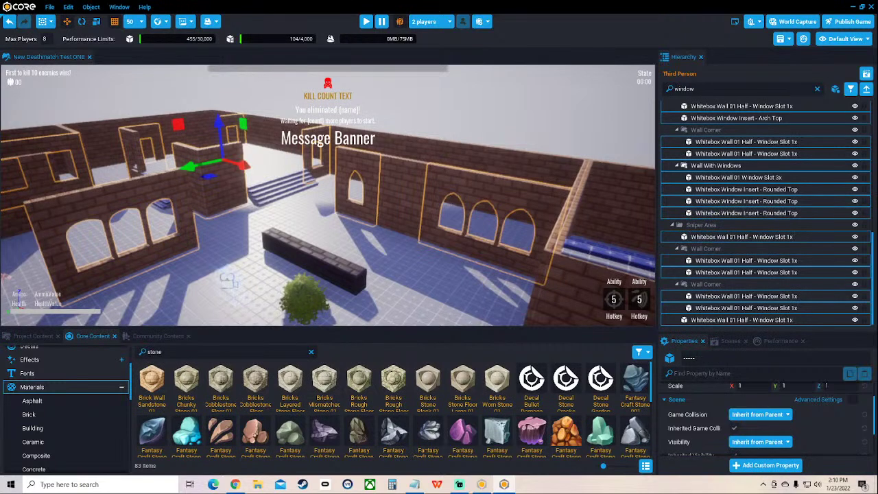
Clear the hierarchy filter, look through the Base 1 and Base 2 objects, and collapse the Map folder
left_click(817, 89)
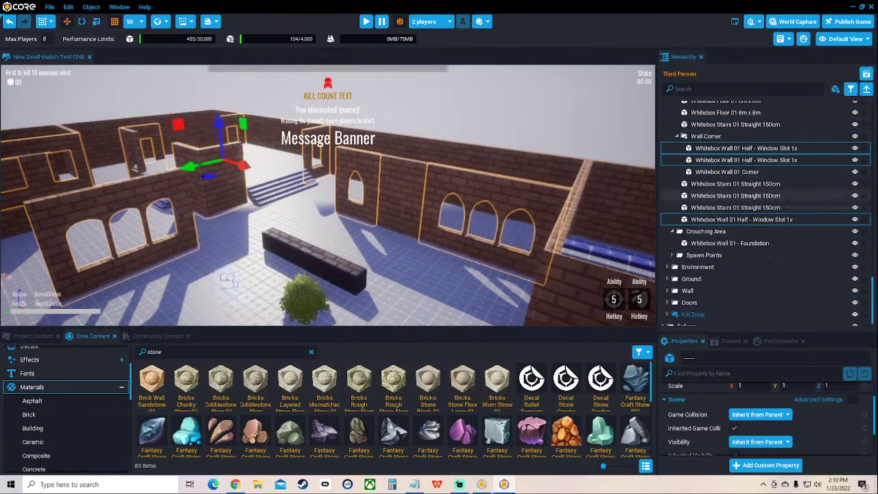
scroll(762, 206, "up", 10)
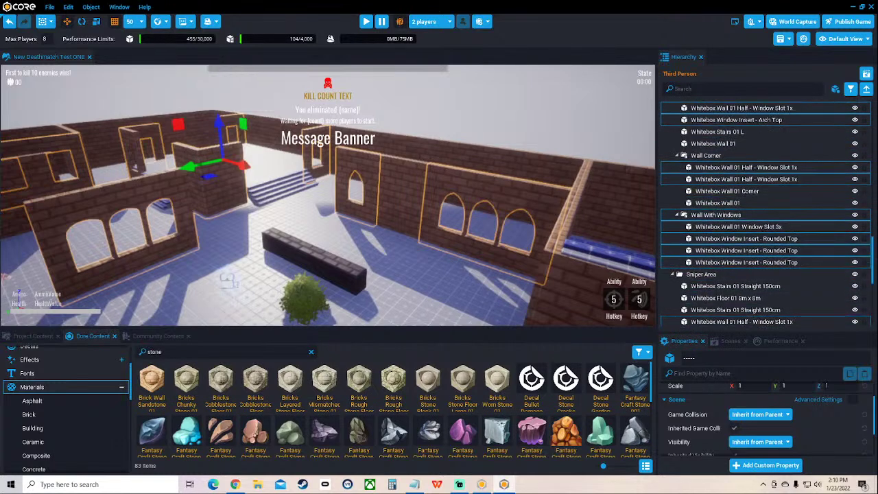
scroll(755, 219, "up", 10)
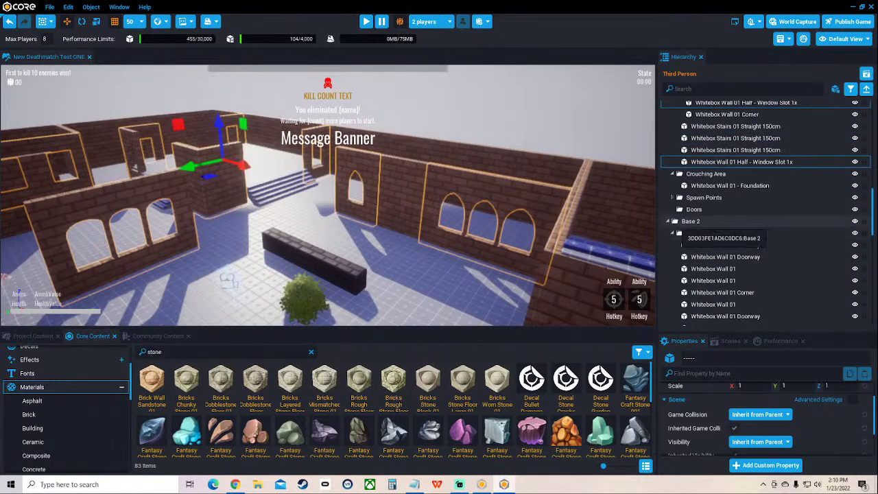
scroll(755, 227, "down", 8)
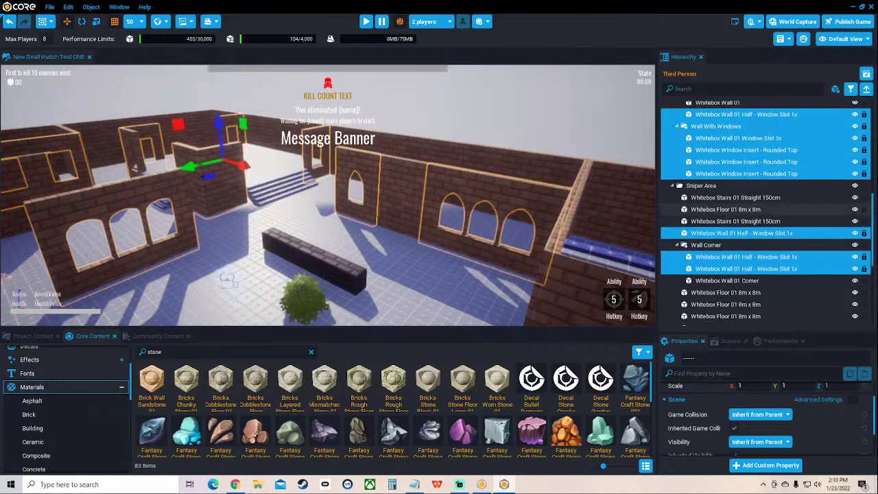
scroll(762, 212, "up", 15)
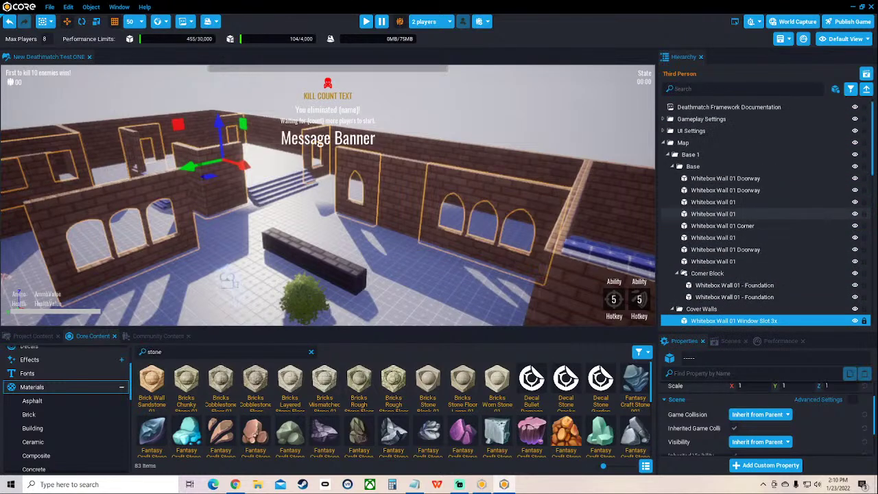
left_click(663, 142)
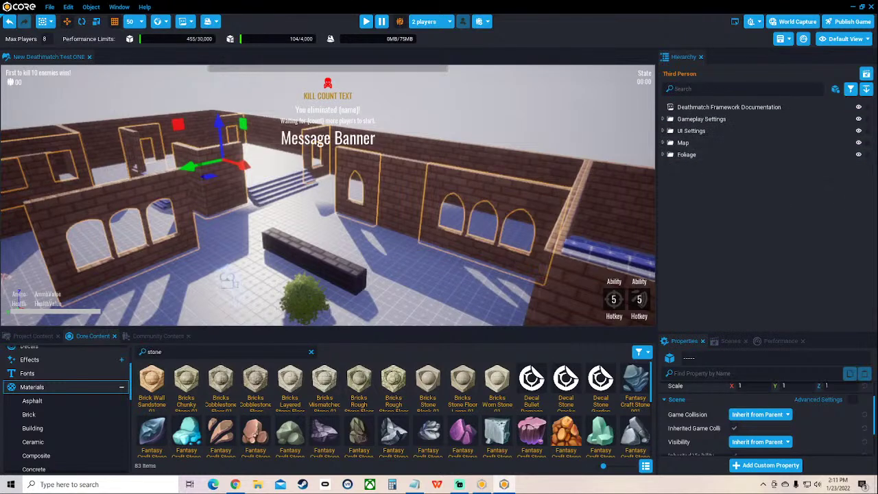
Deselect everything and examine the brick material on the walls and window inserts around the map
key("Escape")
right_click_drag(328, 195, 425, 205)
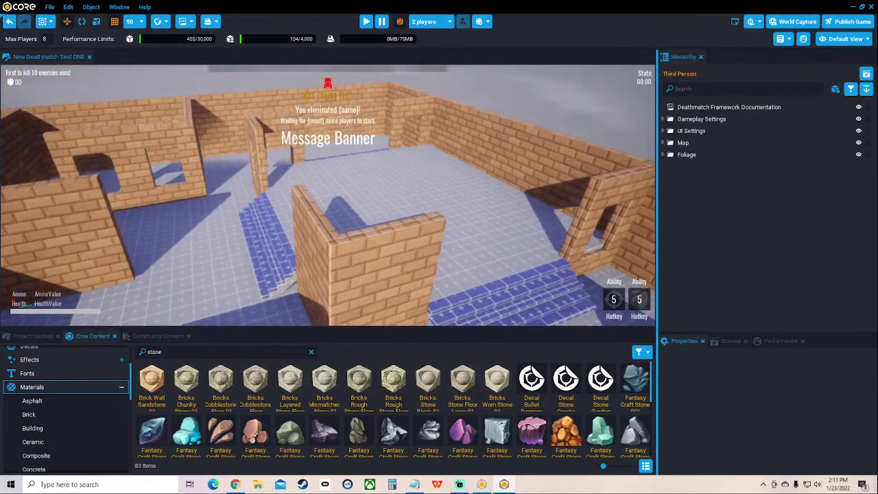
right_click_drag(179, 206, 172, 206)
right_click_drag(328, 195, 199, 147)
key("w")
right_click_drag(116, 207, 90, 207)
right_click_drag(328, 195, 275, 179)
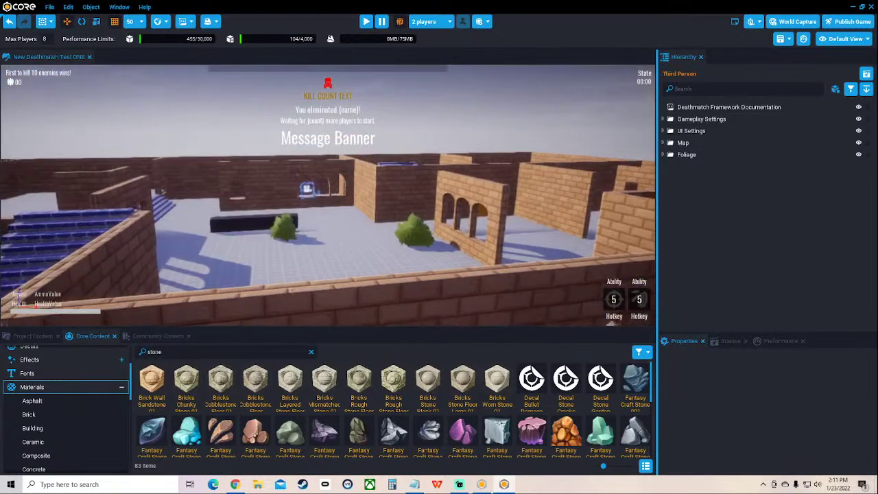
Filter the hierarchy by "floor" and select every floor piece, from Base 1's Sniper Area to the last Floor Block
left_click(675, 89)
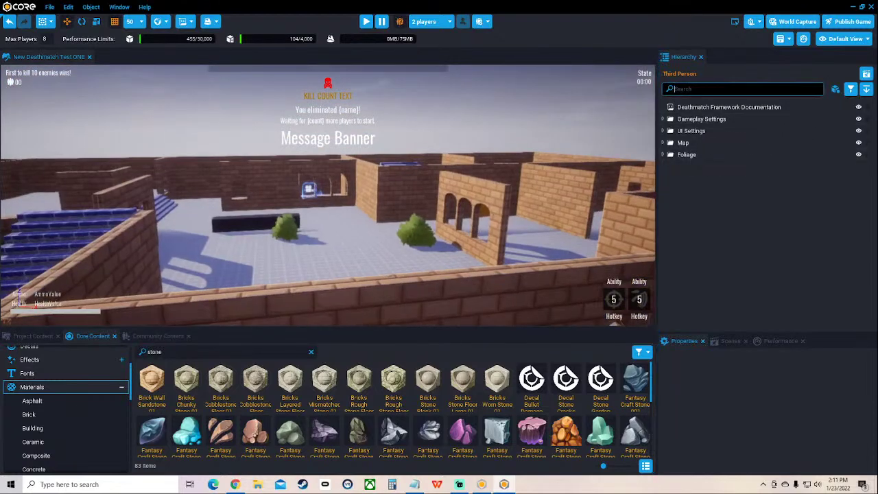
type("floor")
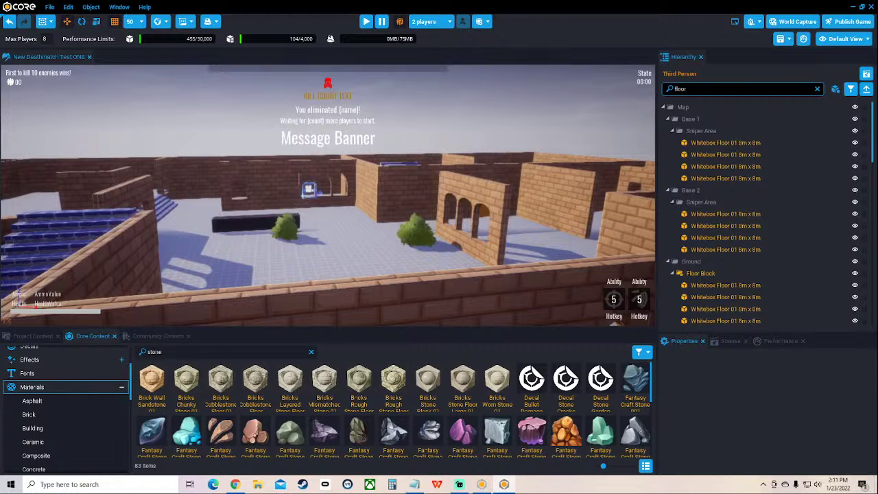
left_click(721, 143)
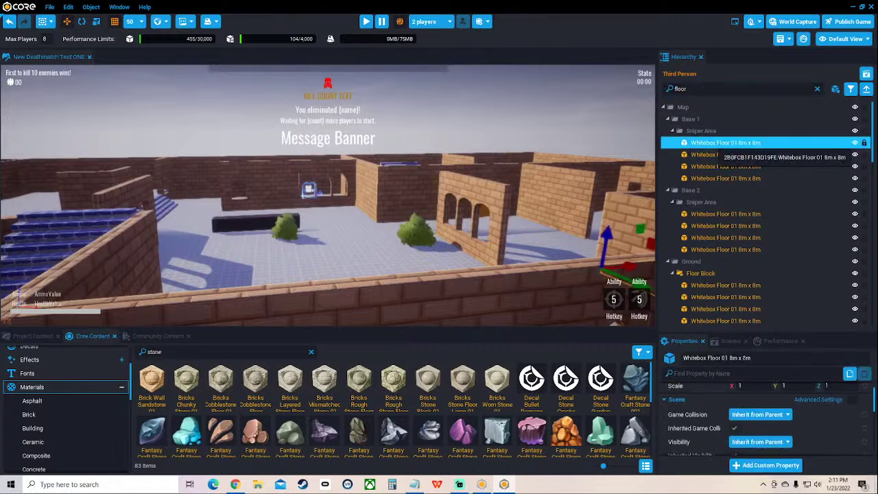
scroll(727, 302, "down", 5)
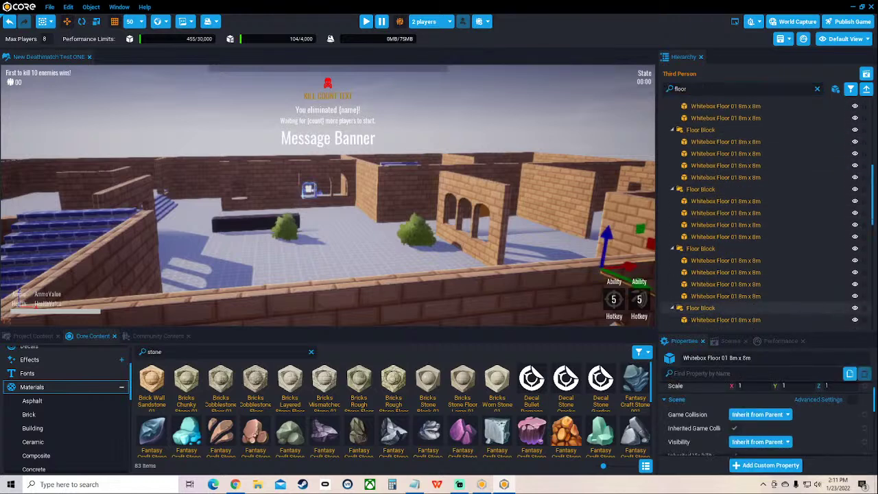
scroll(727, 302, "down", 5)
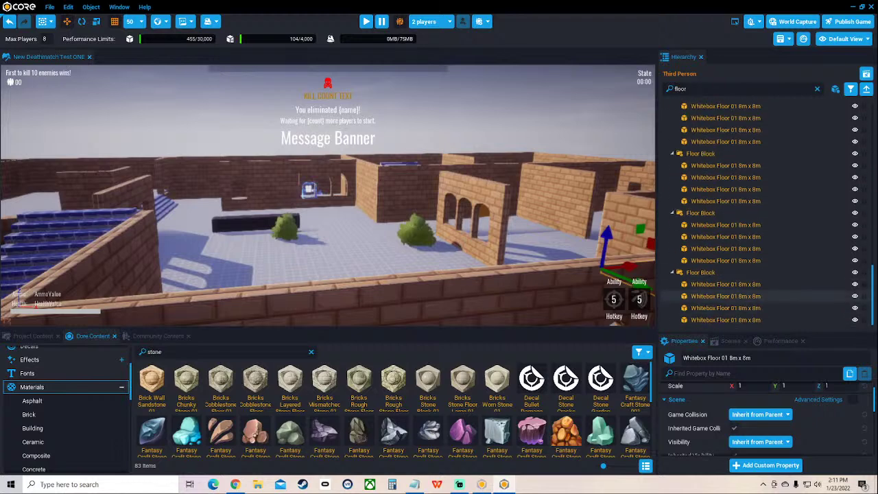
left_click(727, 308, "shift")
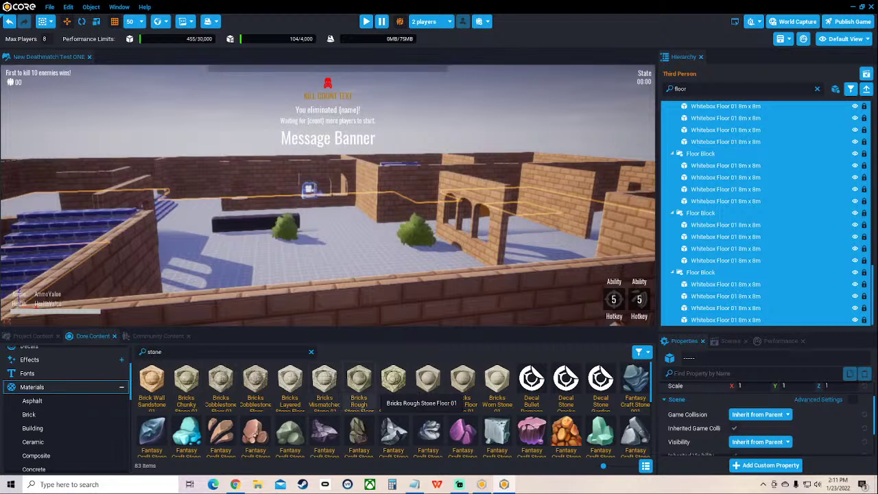
Search the core content for "stone floor" and try to apply Bricks Layered Stone Floor 01 to the selected floor pieces
left_click(206, 352)
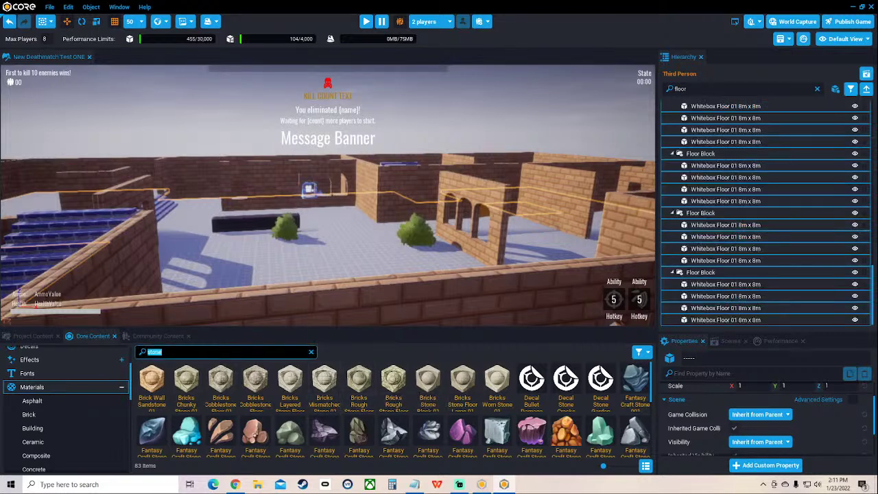
type("floor")
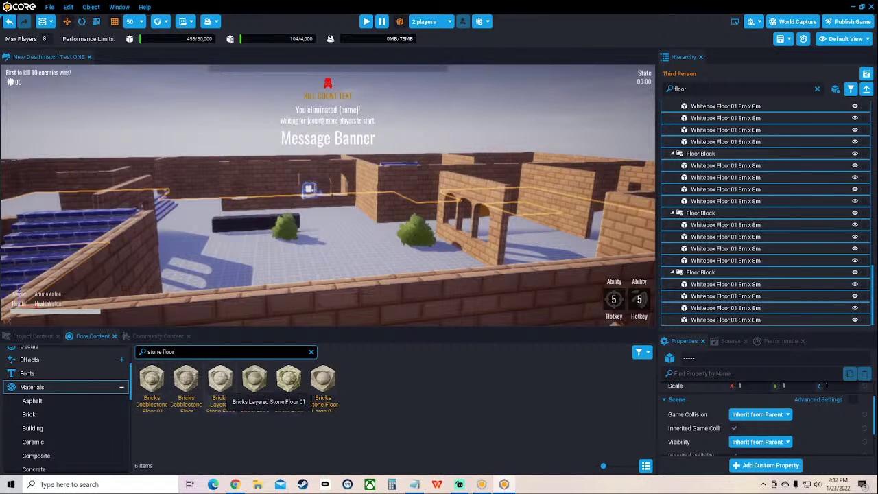
mouse_move(220, 379)
left_mouse_down()
mouse_move(249, 377)
mouse_move(784, 206)
mouse_move(669, 290)
mouse_move(782, 237)
mouse_move(769, 261)
mouse_move(239, 398)
mouse_move(247, 446)
mouse_move(220, 384)
left_mouse_up()
scroll(765, 214, "up", 20)
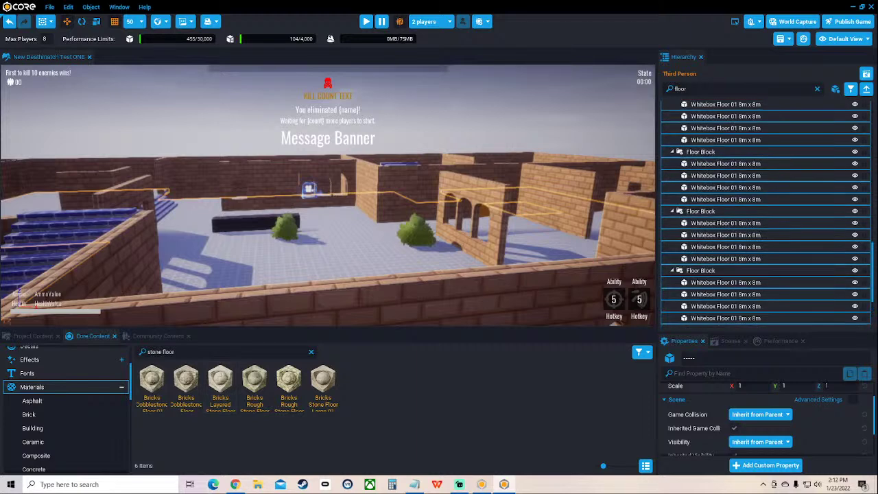
scroll(765, 212, "up", 8)
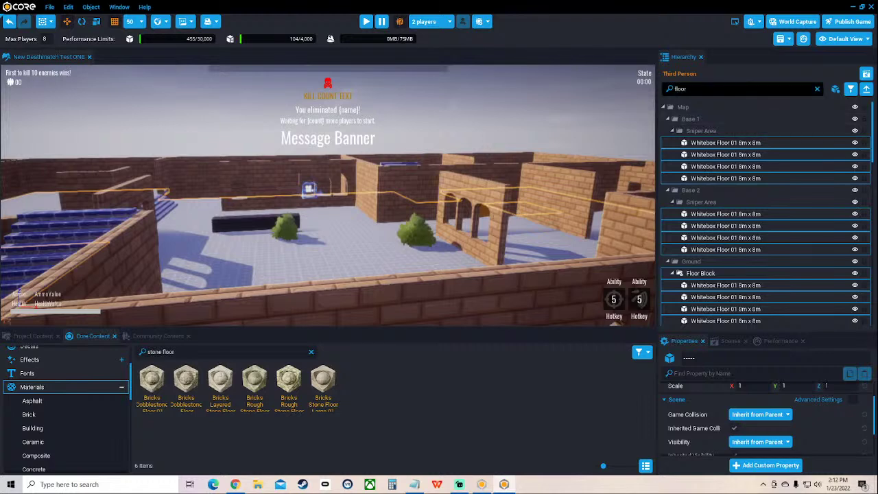
Reselect every Whitebox Floor 01 8m x 8m piece in the filtered hierarchy and apply Bricks Layered Stone Floor 01
left_click(727, 143)
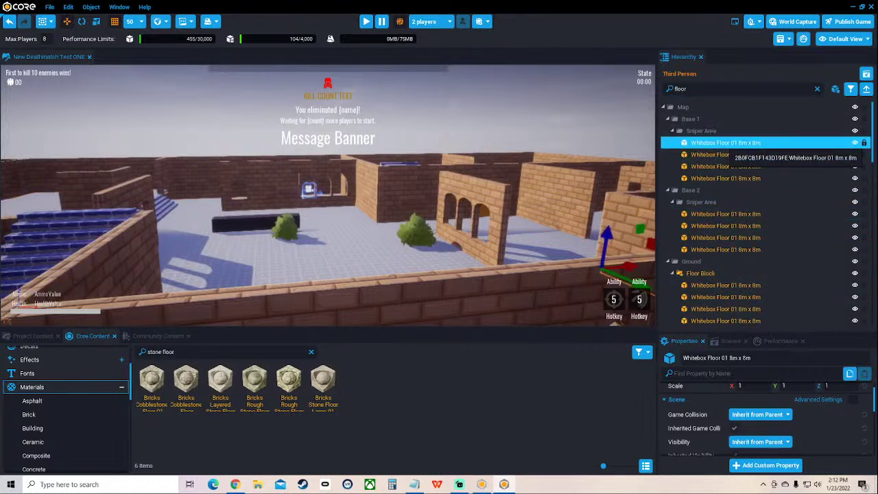
scroll(754, 206, "down", 10)
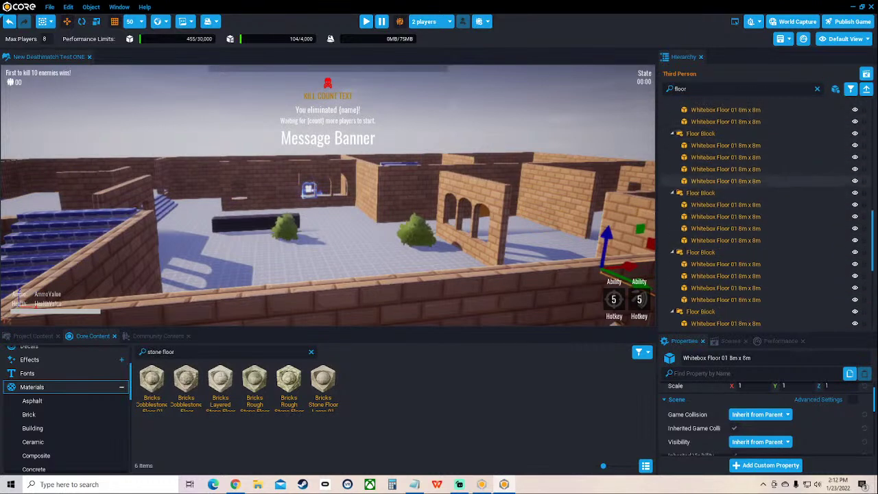
scroll(727, 181, "down", 3)
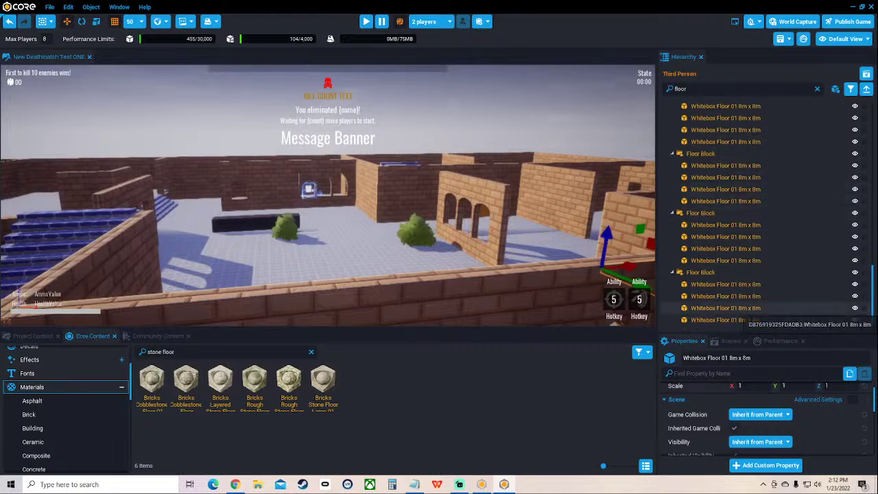
left_click(745, 320, "shift")
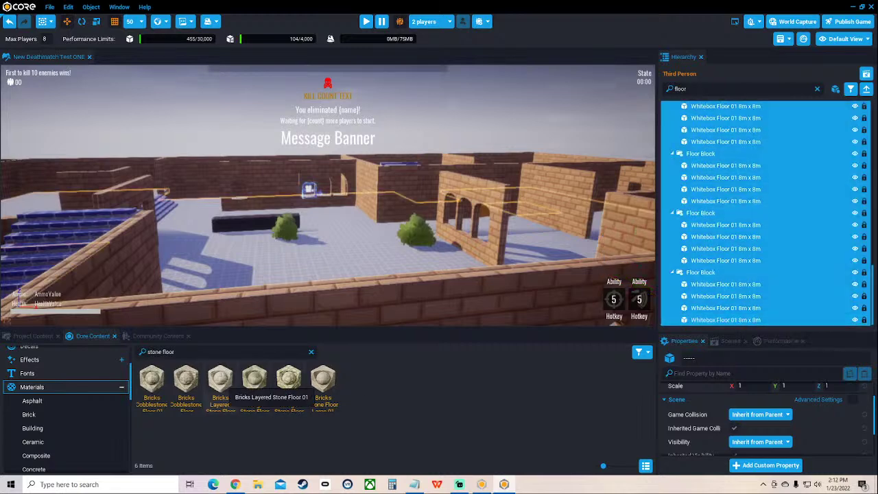
left_click_drag(254, 381, 723, 238)
scroll(327, 196, "down", 10)
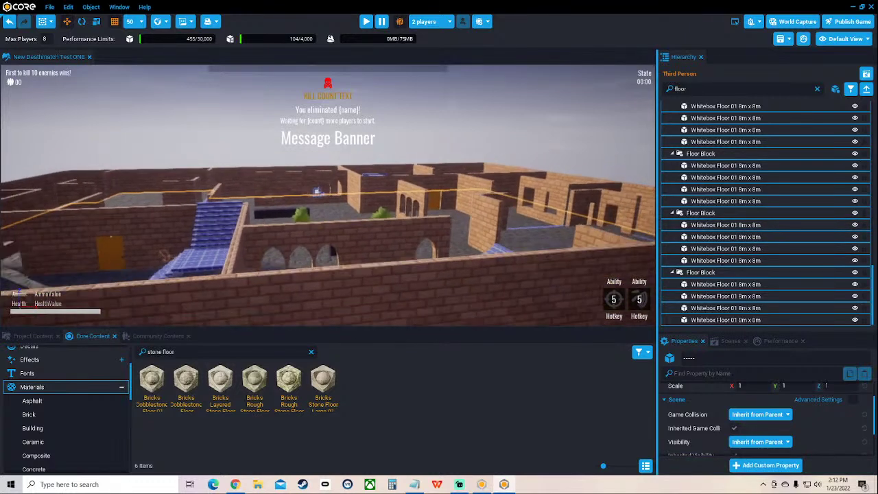
right_click_drag(328, 195, 237, 196)
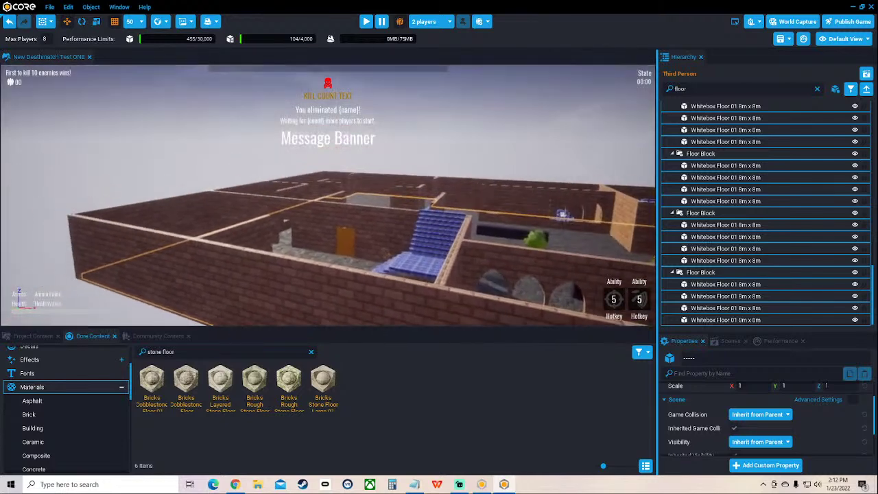
right_click_drag(328, 195, 337, 295)
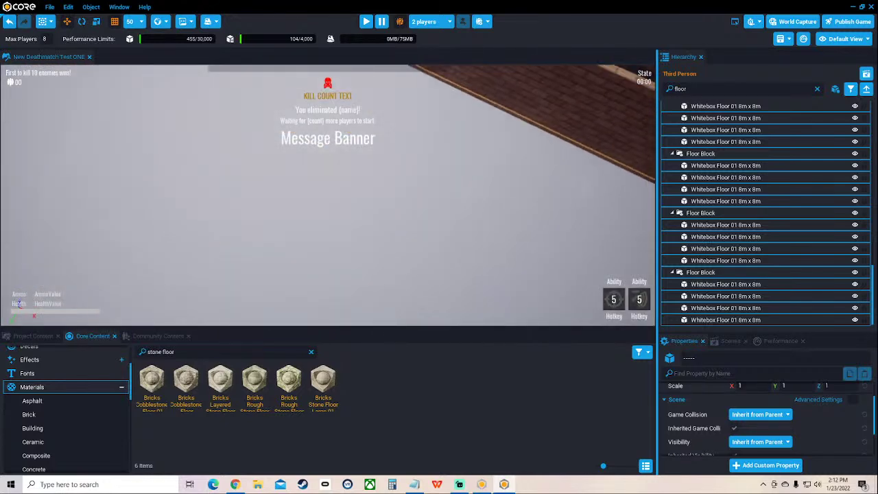
key("s")
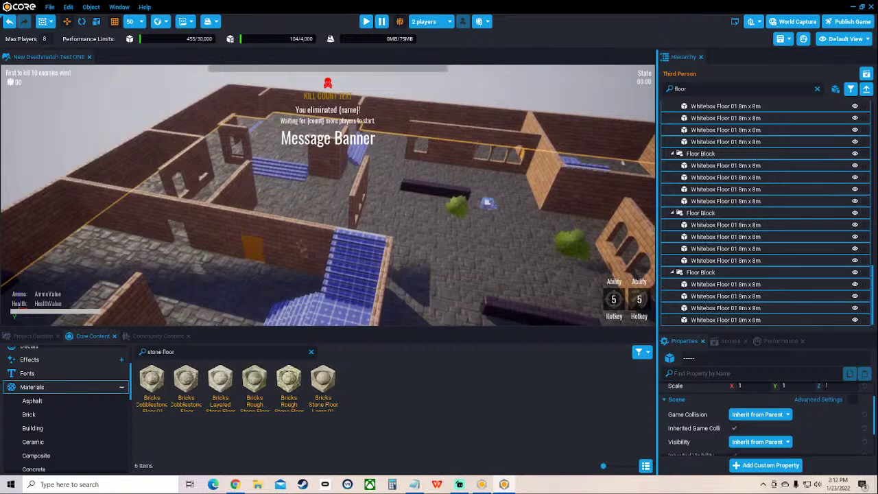
right_click_drag(328, 199, 328, 220)
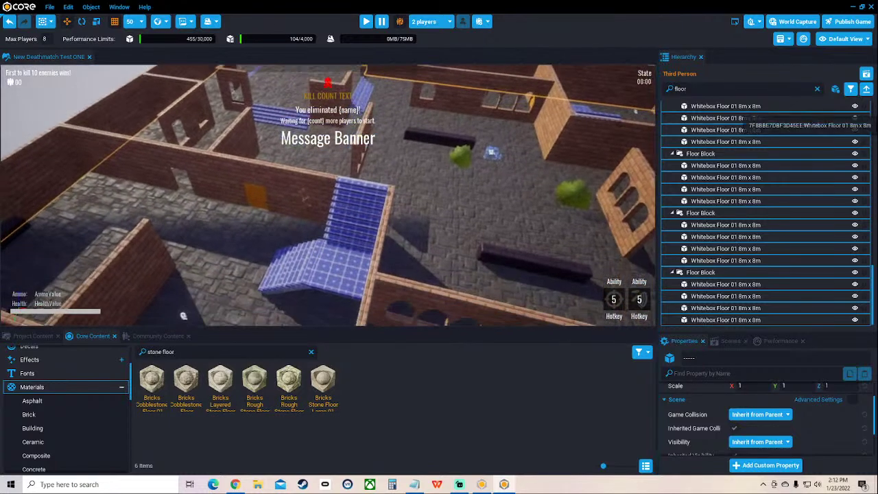
Clear the "floor" filter from the hierarchy and collapse the Map folder
left_click(817, 89)
scroll(766, 205, "up", 3)
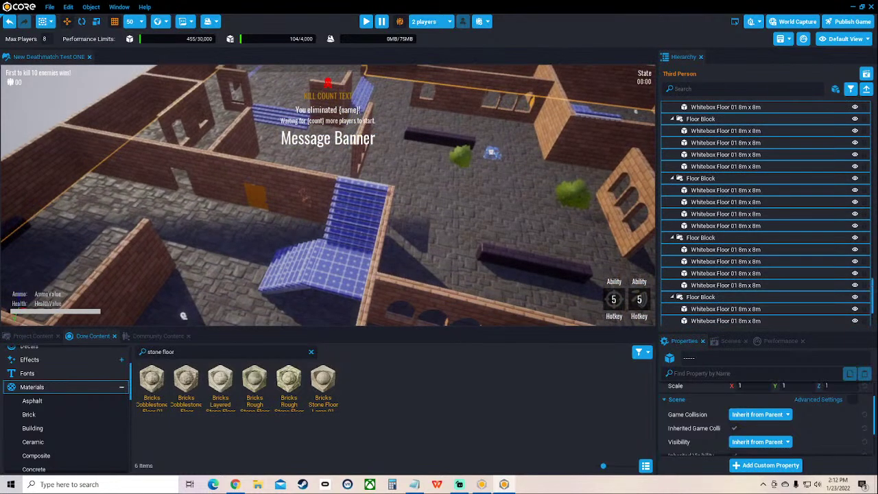
scroll(765, 213, "up", 5)
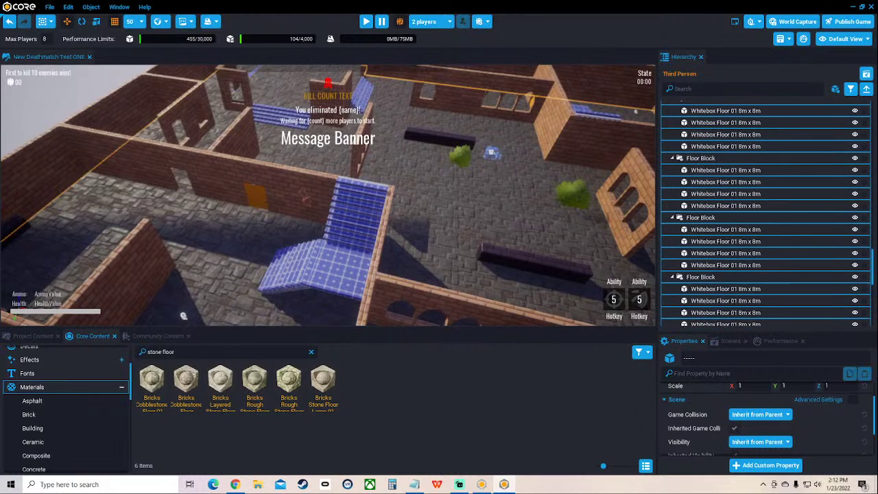
scroll(764, 212, "up", 10)
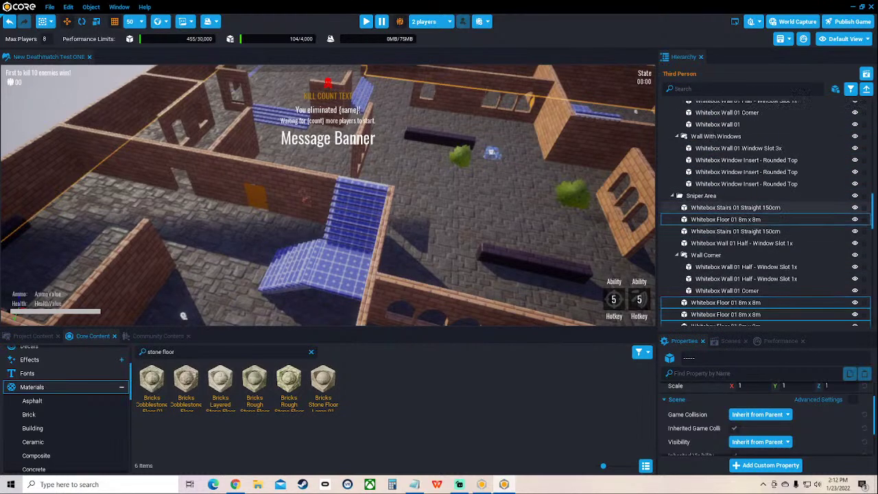
scroll(764, 206, "up", 8)
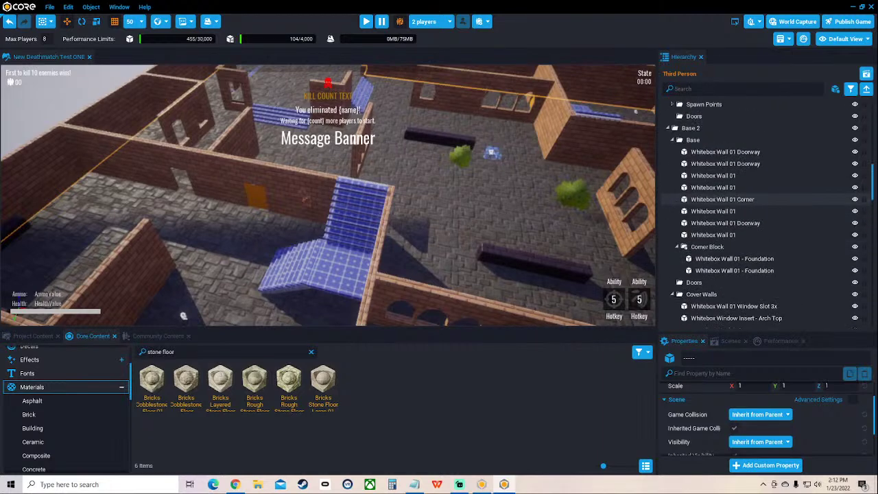
scroll(765, 206, "down", 6)
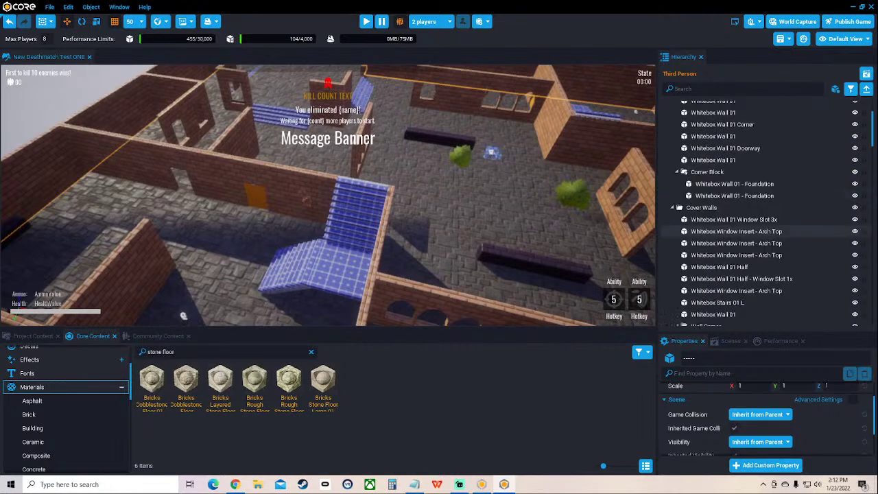
scroll(765, 206, "up", 3)
left_click(663, 142)
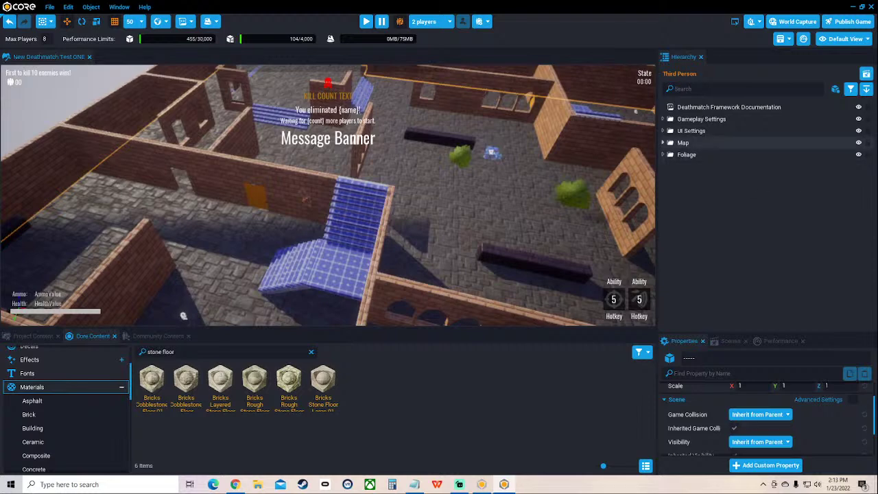
right_click(746, 175)
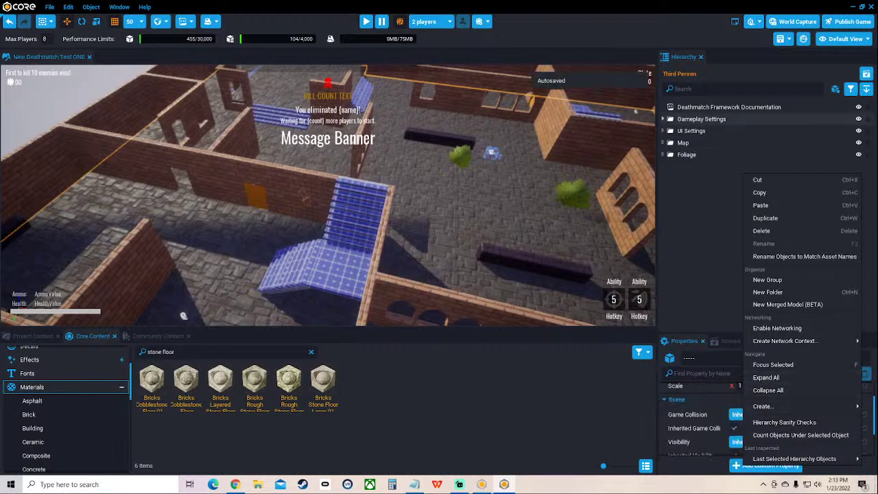
Filter the hierarchy by "window", clear that filter, and return to the start of the object list
left_click(734, 89)
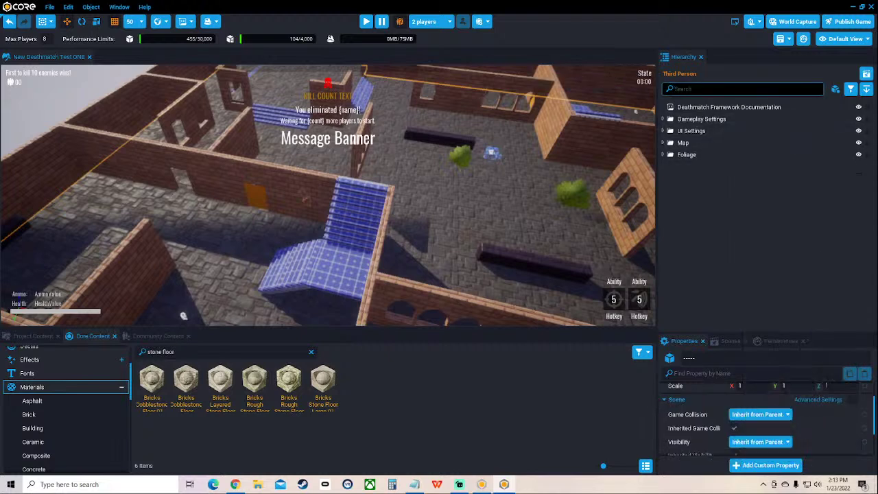
type("wa")
key("BackSpace")
key("BackSpace")
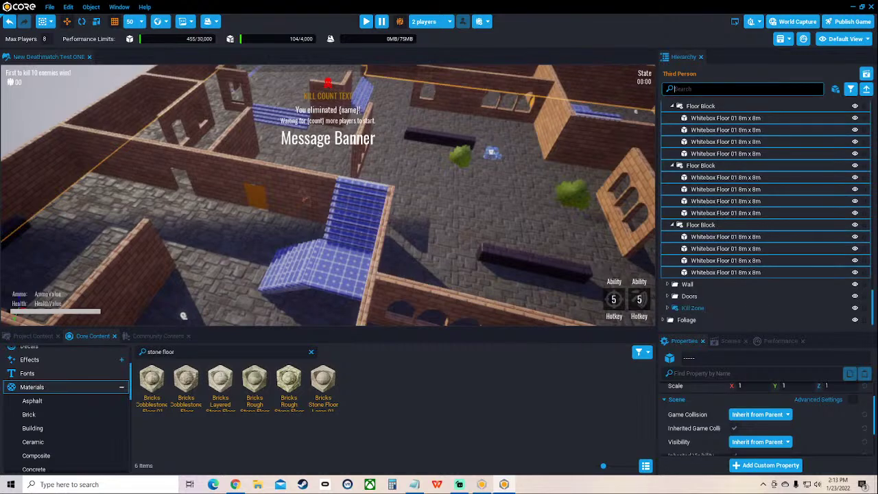
type("window")
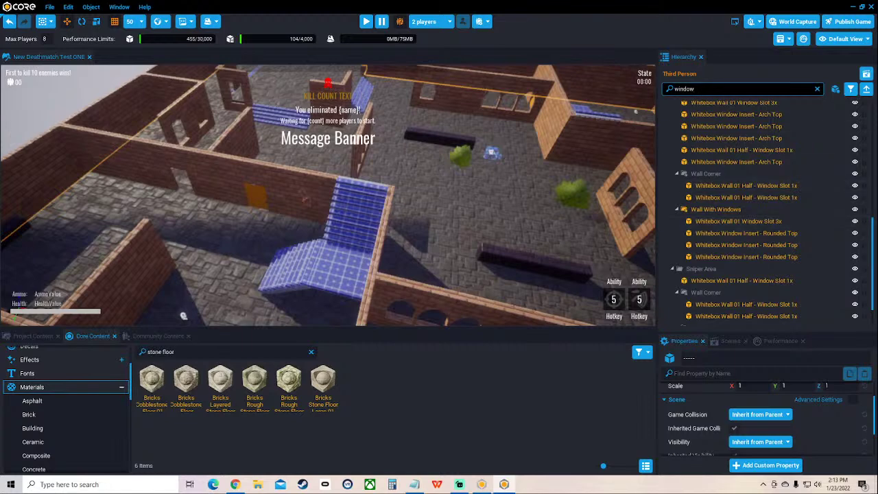
left_click(817, 89)
scroll(788, 242, "up", 9)
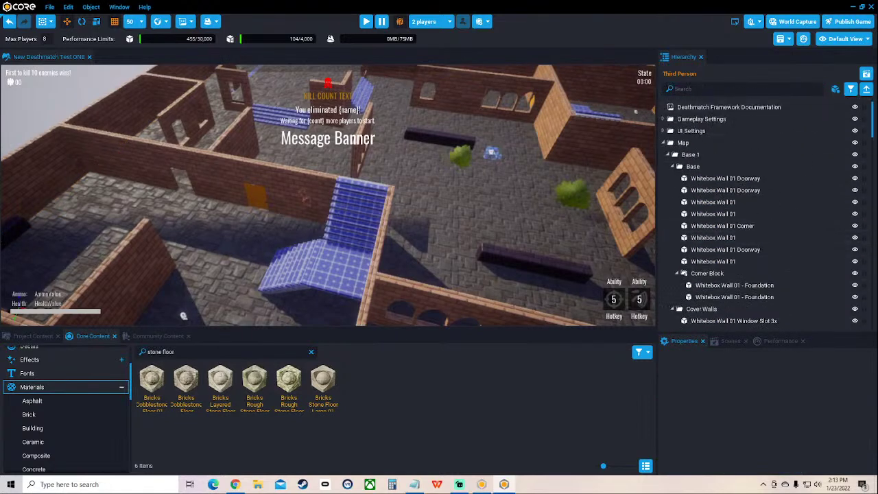
Collapse every folder in the hierarchy down to the top-level entries and deselect everything
right_click(817, 101)
mouse_move(789, 232)
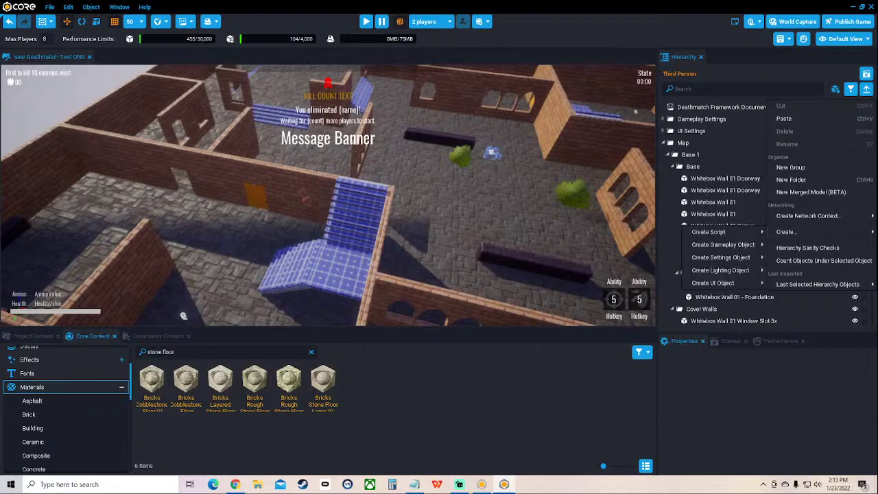
right_click(810, 309)
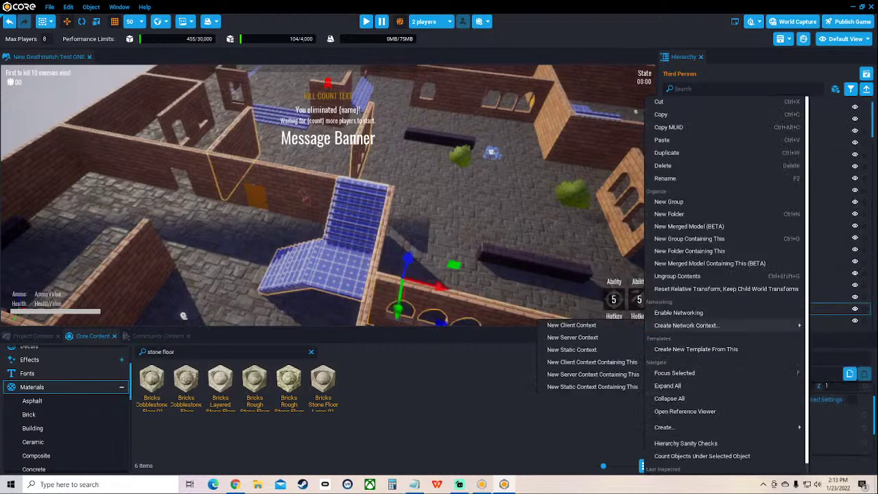
left_click(727, 398)
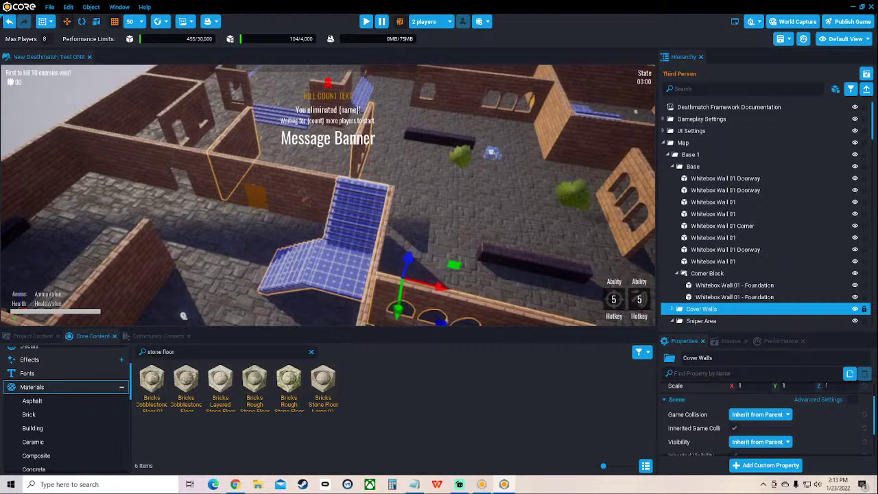
scroll(782, 230, "down", 5)
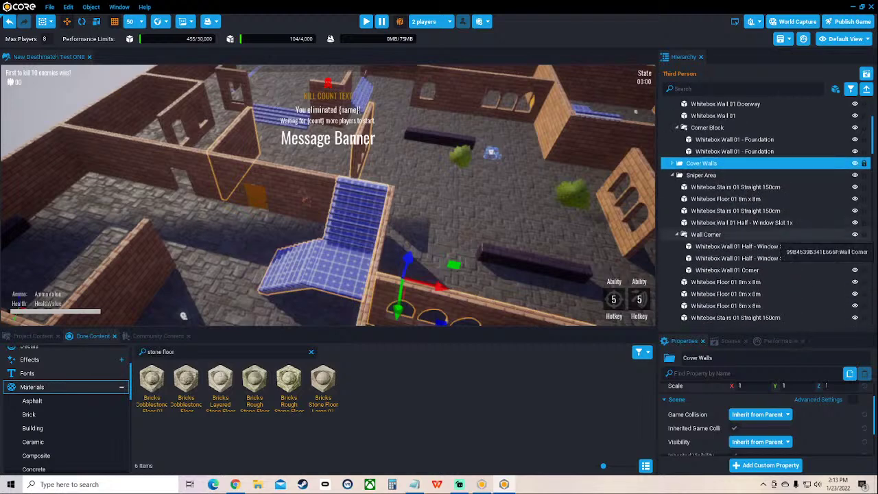
left_click(781, 234)
key("ctrl+a")
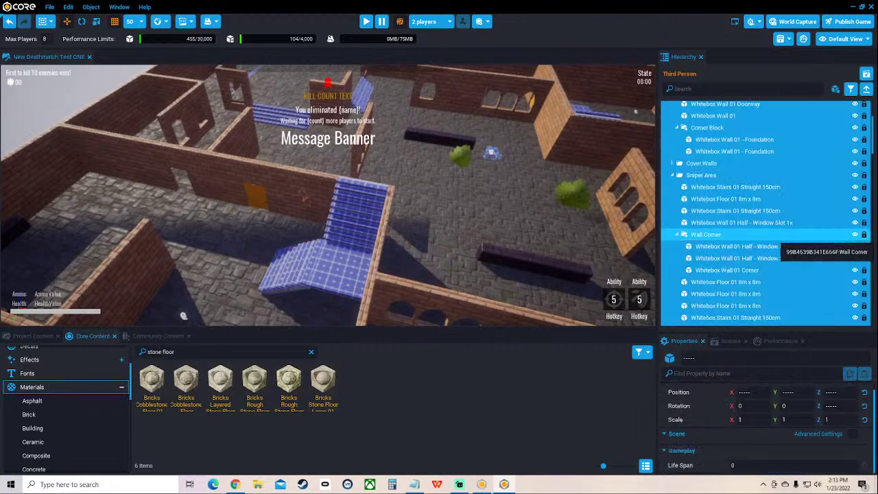
right_click(775, 234)
left_click(686, 399)
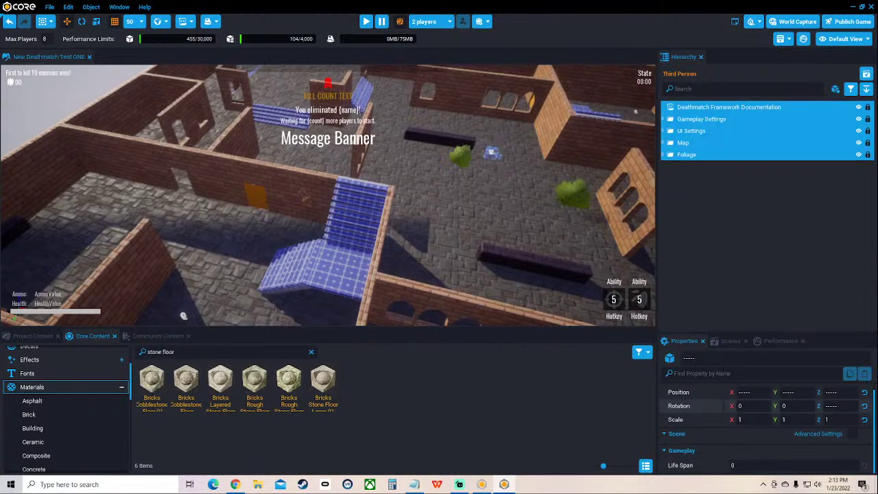
left_click(734, 237)
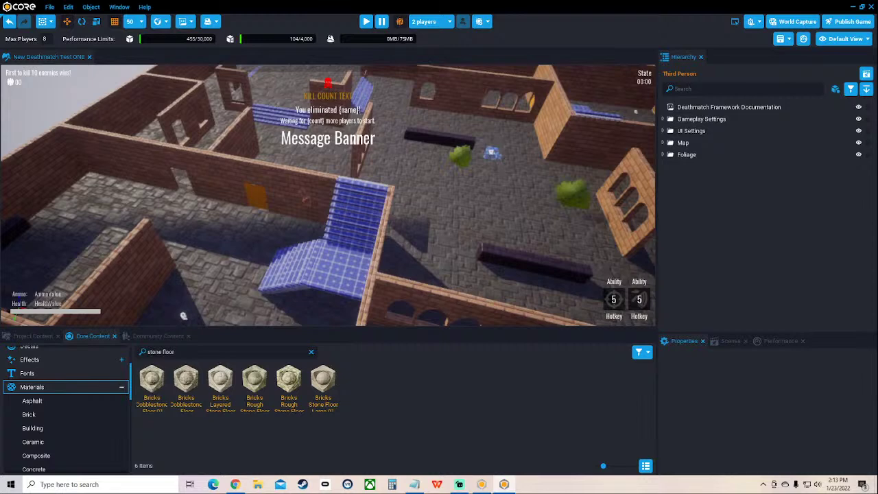
Filter the hierarchy by "stairs" and select every Whitebox Stairs piece in Base 1 and Base 2
left_click(345, 256)
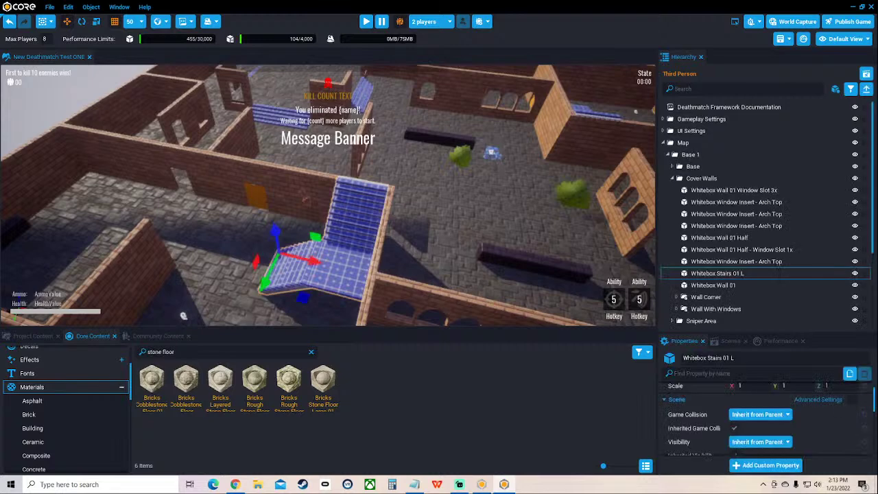
key("w")
right_click_drag(328, 195, 330, 219)
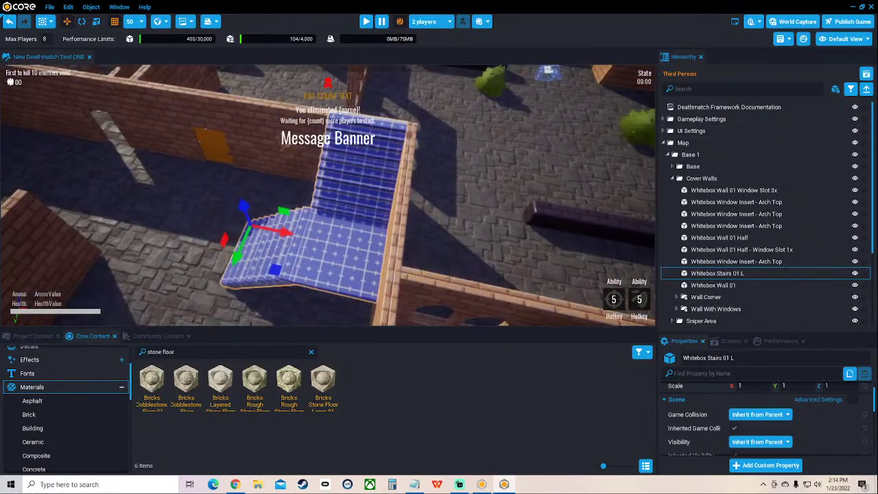
left_click(741, 88)
type("s")
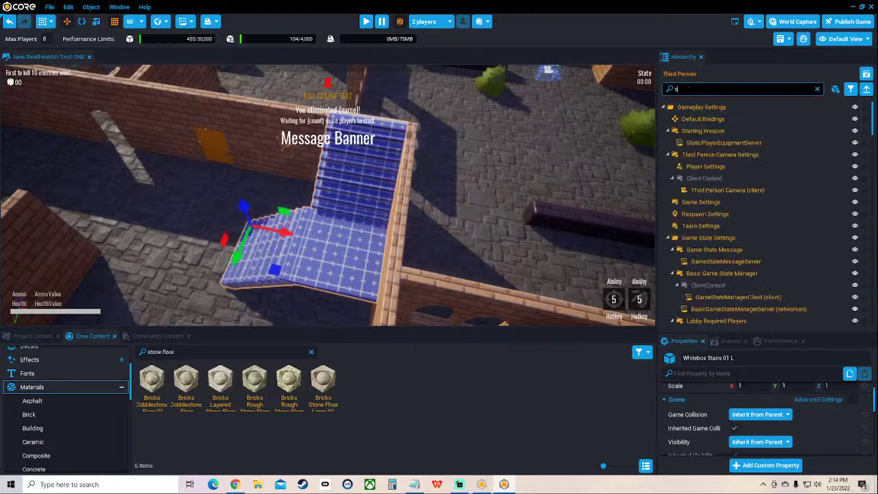
type("tairs")
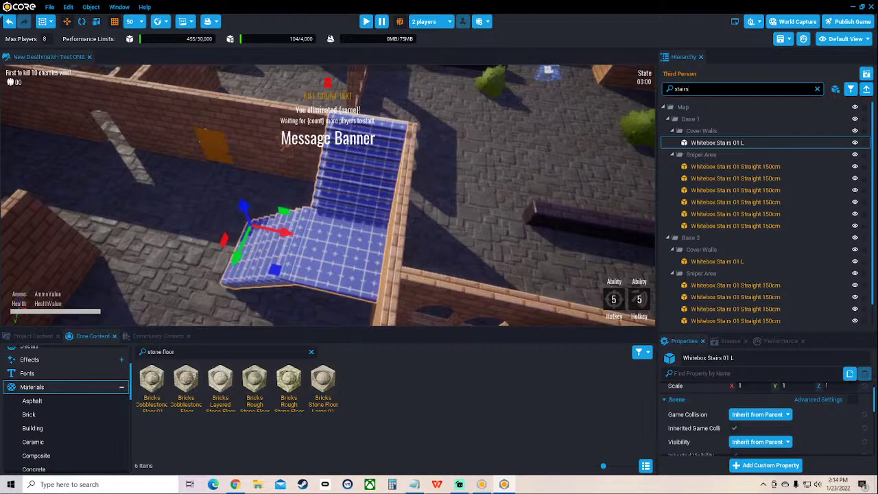
left_click(721, 143)
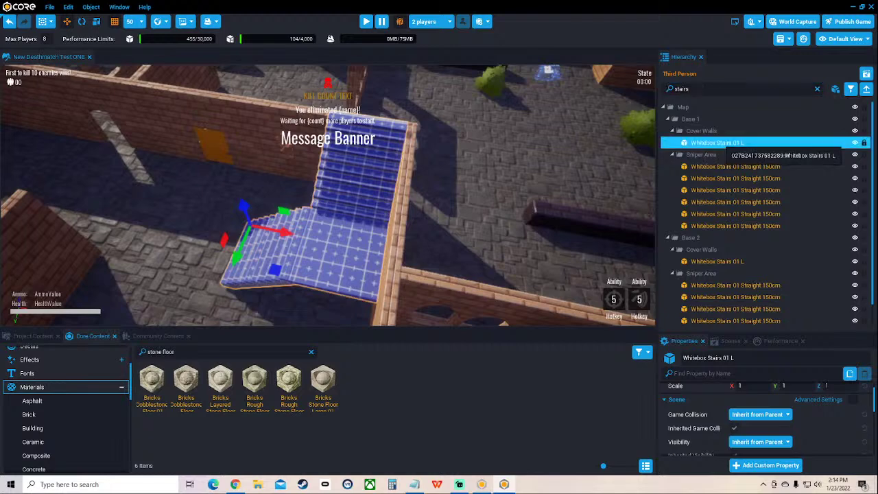
scroll(721, 144, "down", 1)
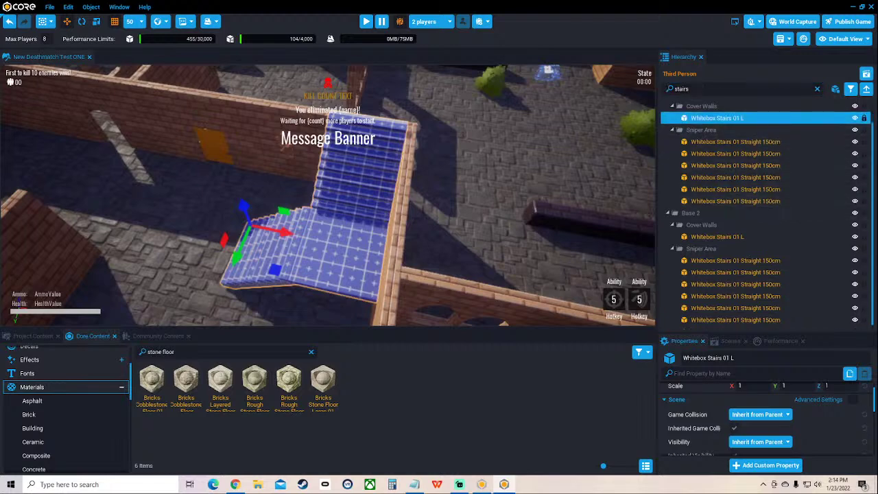
left_click(731, 319, "shift")
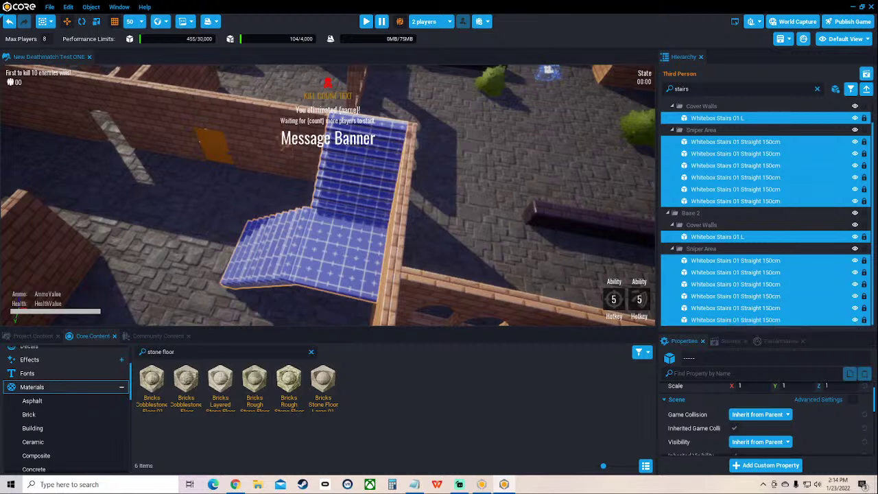
Search the core content for "brick" and apply Brick Red Old 01 to all the selected stairs pieces
left_click(311, 351)
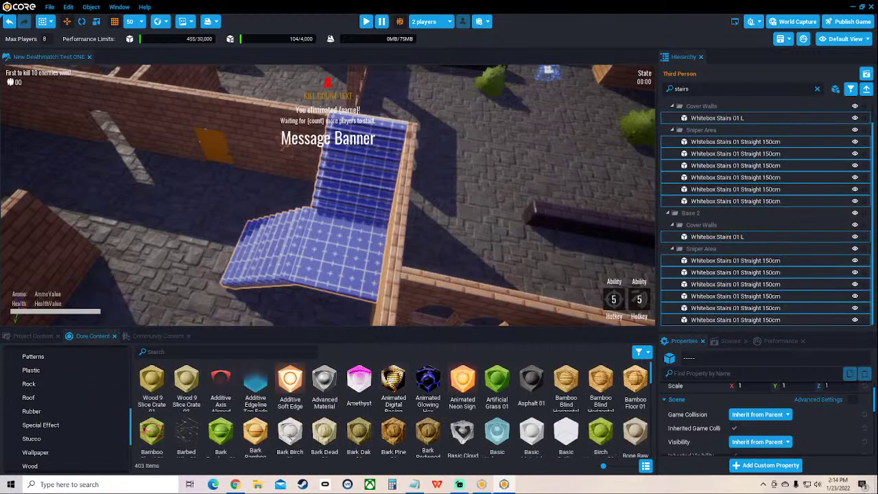
left_click(233, 352)
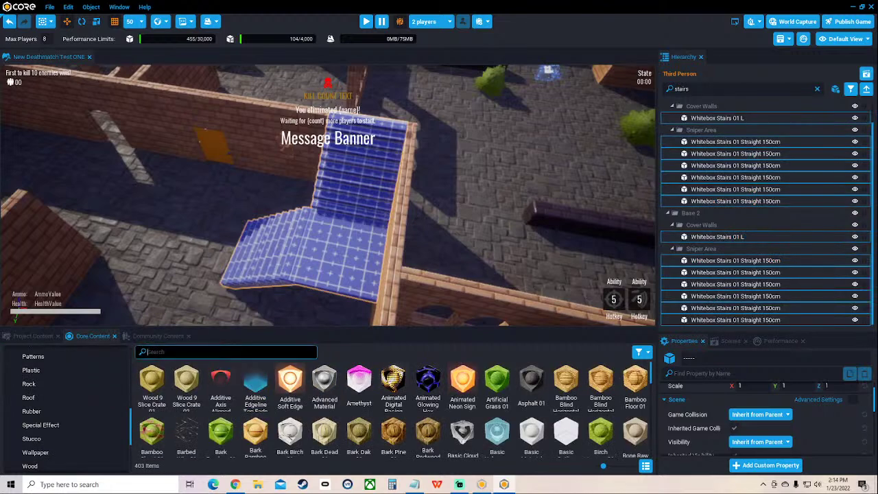
type("bi")
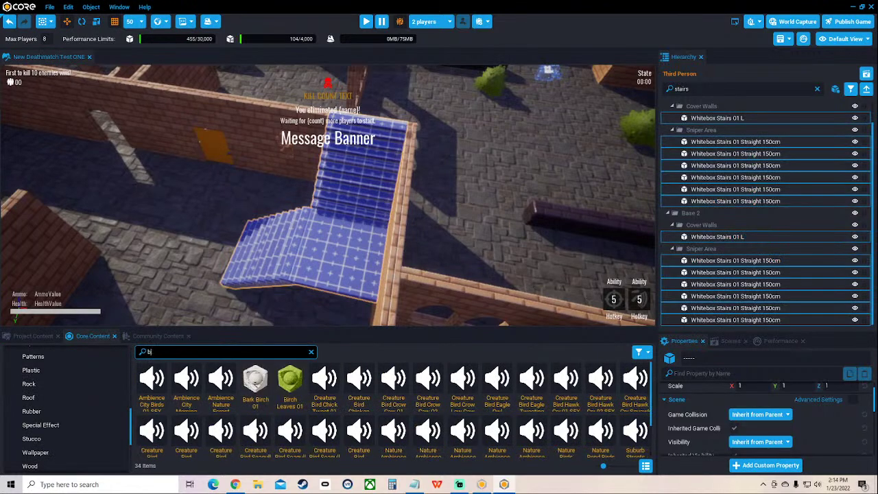
type("ick s")
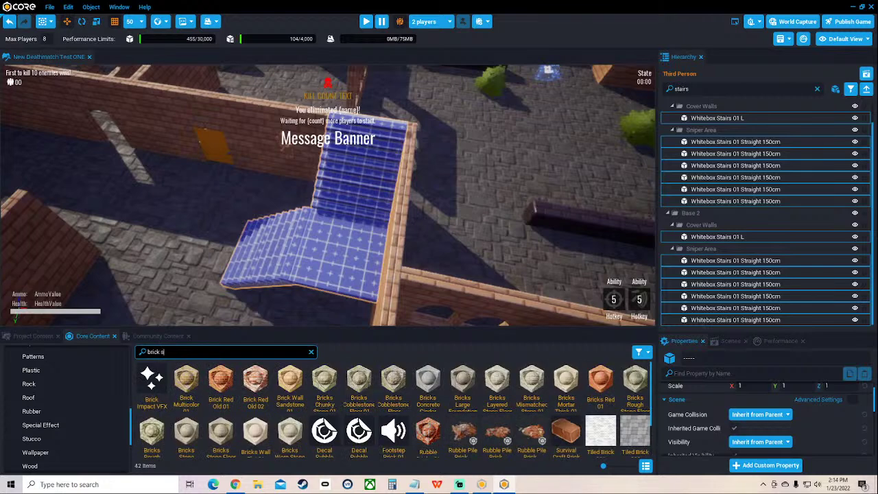
type("tep")
key("BackSpace")
key("BackSpace")
key("BackSpace")
key("BackSpace")
key("BackSpace")
mouse_move(291, 384)
left_mouse_down()
mouse_move(322, 331)
mouse_move(308, 399)
mouse_move(288, 378)
left_mouse_up()
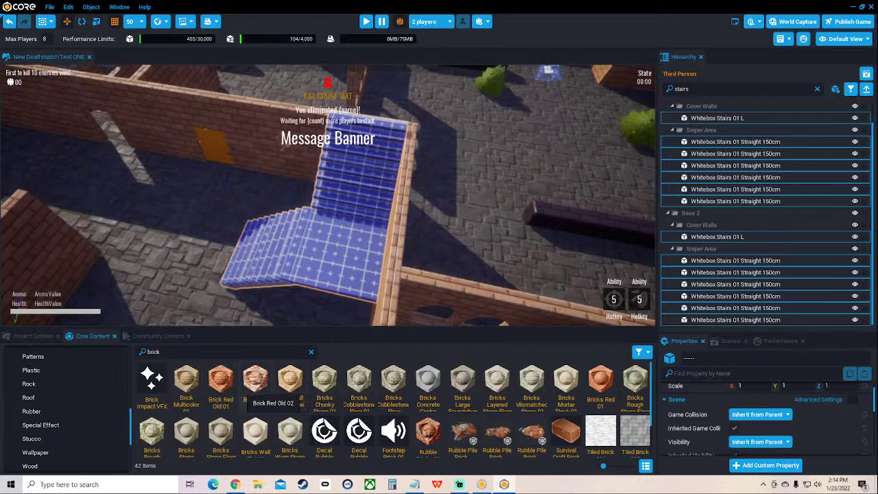
left_click_drag(225, 382, 848, 213)
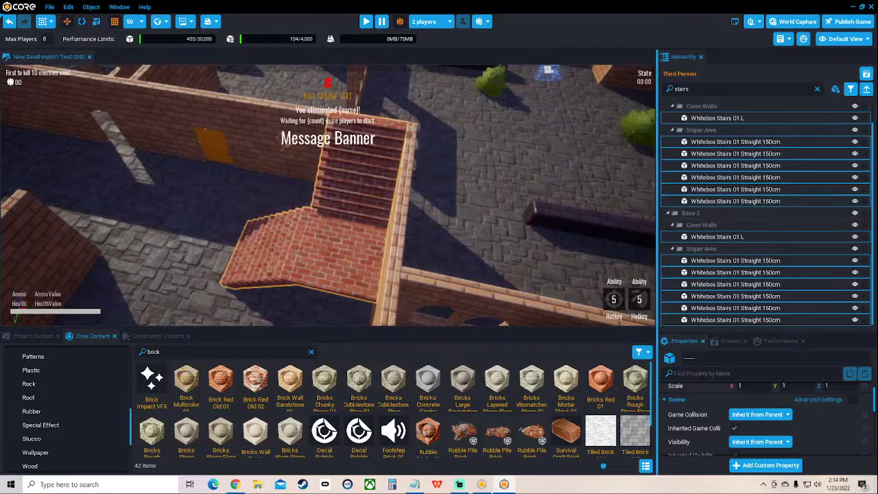
Clear the core content search and open the project content's template list
scroll(328, 195, "down", 4)
scroll(328, 196, "down", 5)
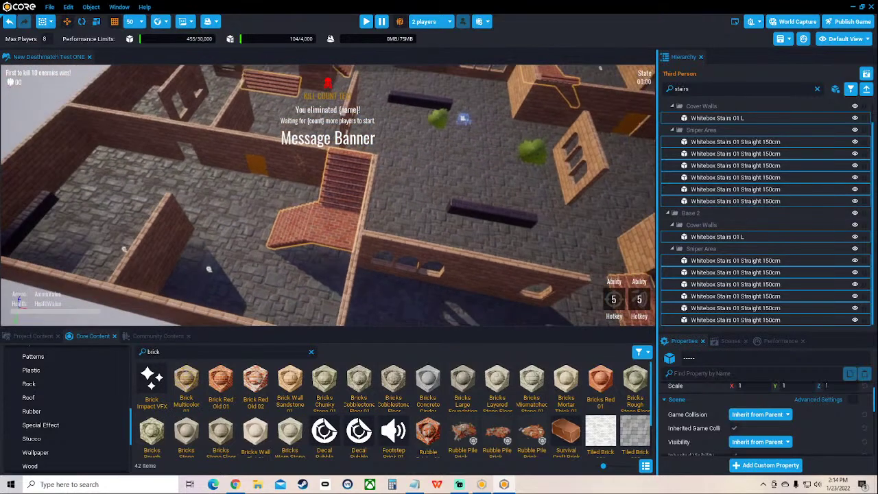
right_click_drag(152, 304, 152, 304)
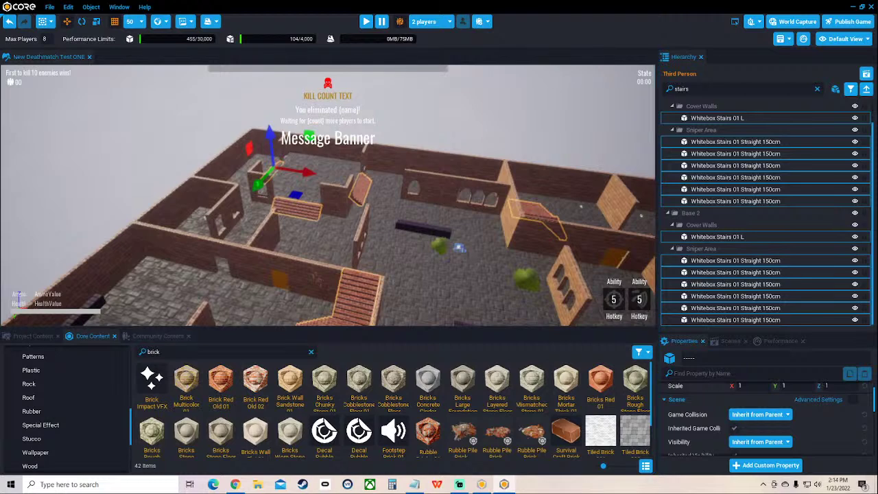
left_click(311, 352)
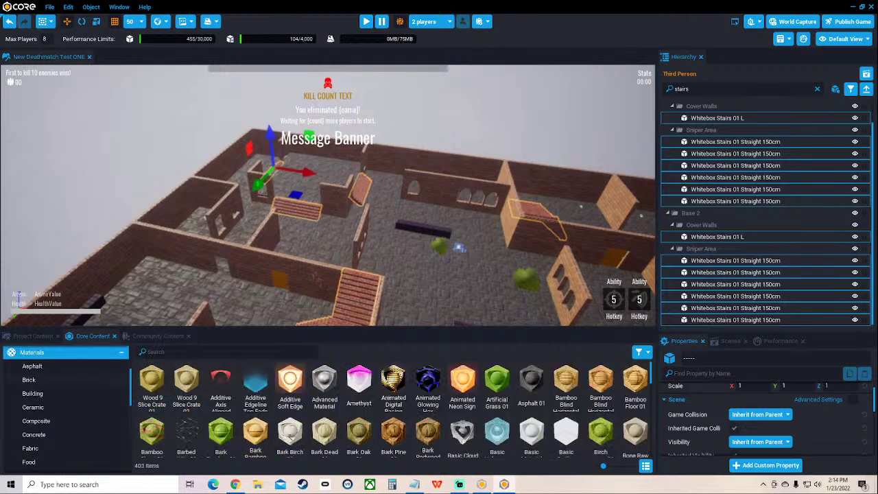
scroll(75, 401, "up", 9)
left_click(33, 335)
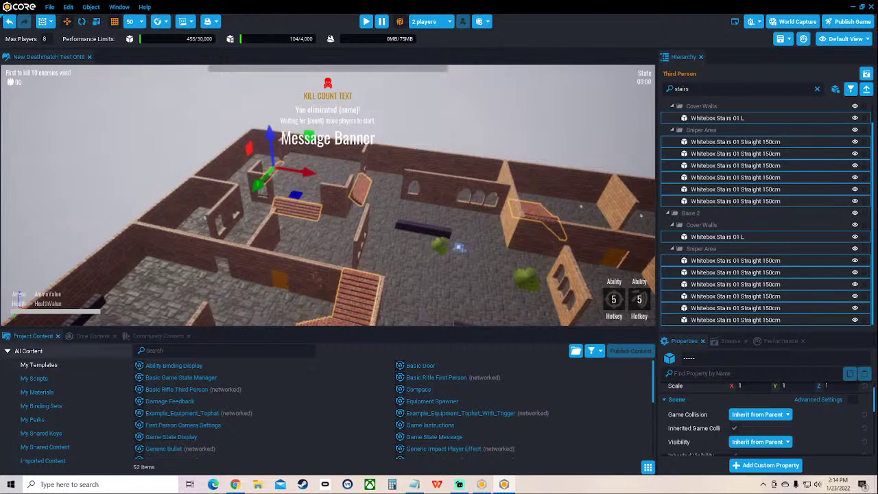
Show the core content library again and collapse all the entries in the hierarchy filtered by "stairs"
left_click(96, 336)
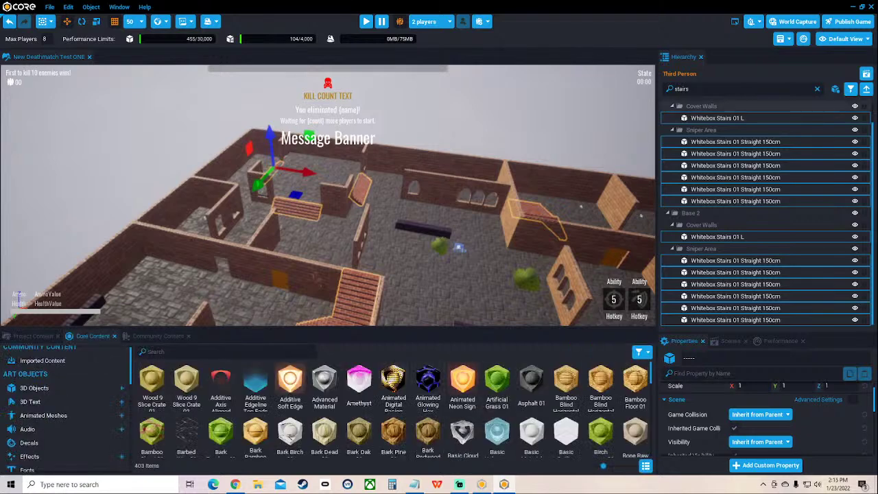
left_click(728, 142)
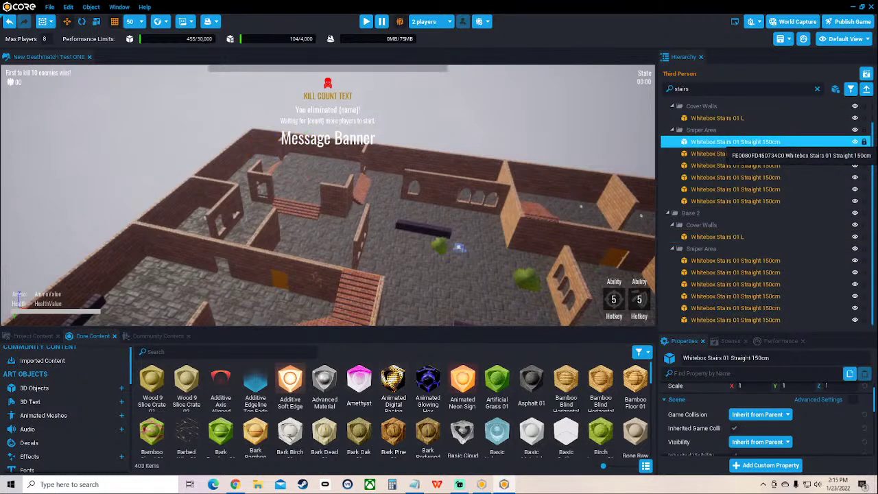
key("ctrl+a")
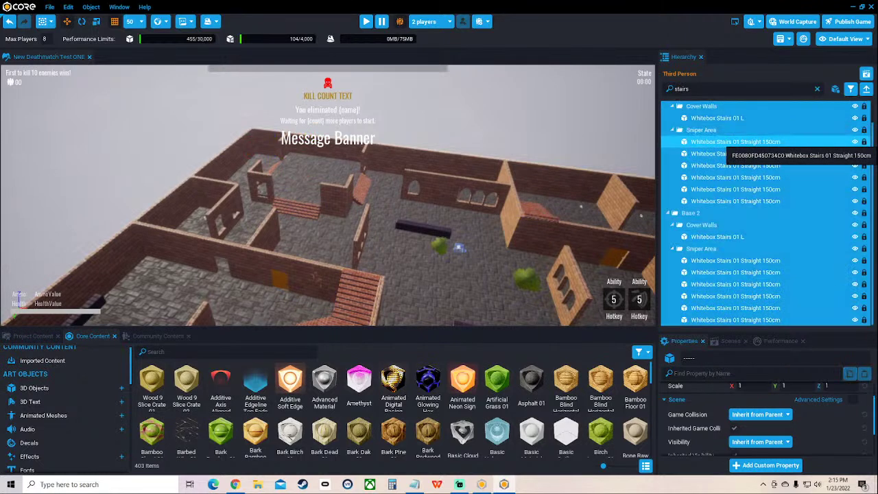
right_click(746, 144)
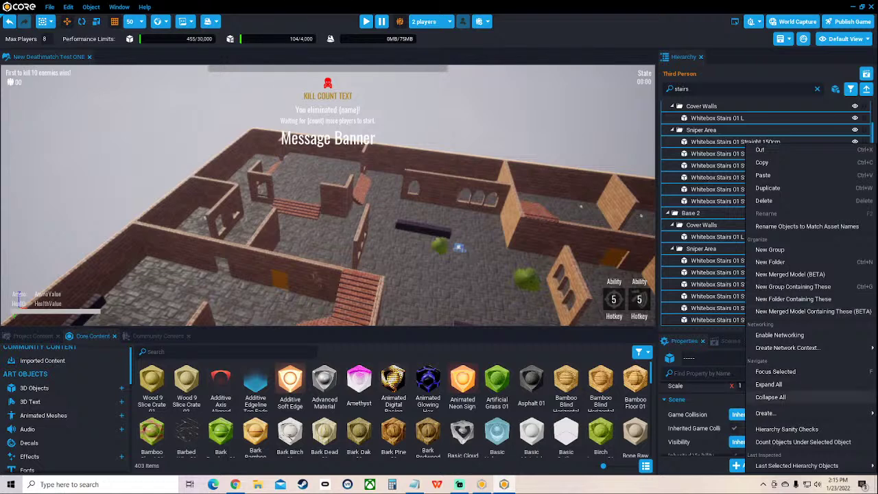
left_click(770, 397)
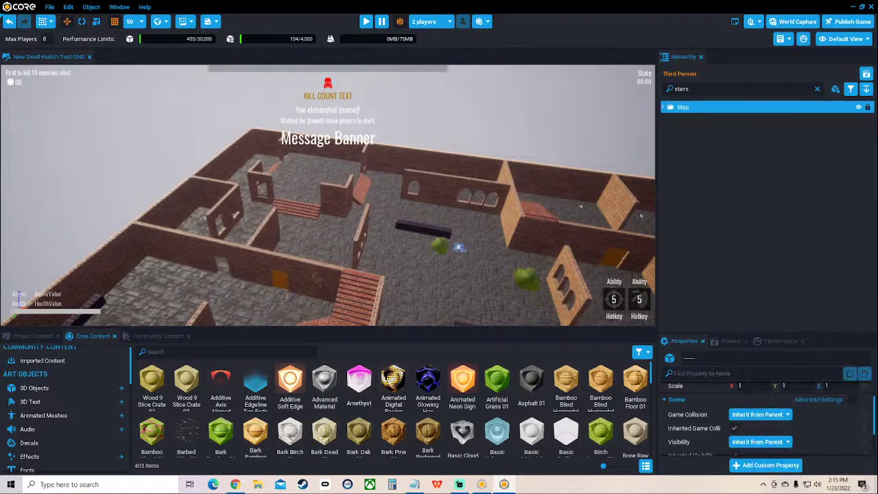
Clear the hierarchy search, collapse every folder down to the top-level entries and deselect everything
left_click(817, 89)
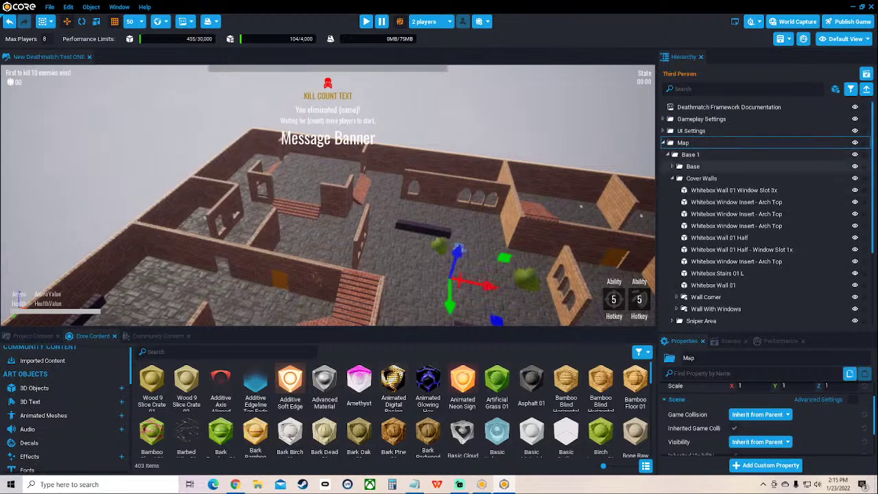
left_click(741, 142)
right_click(737, 144)
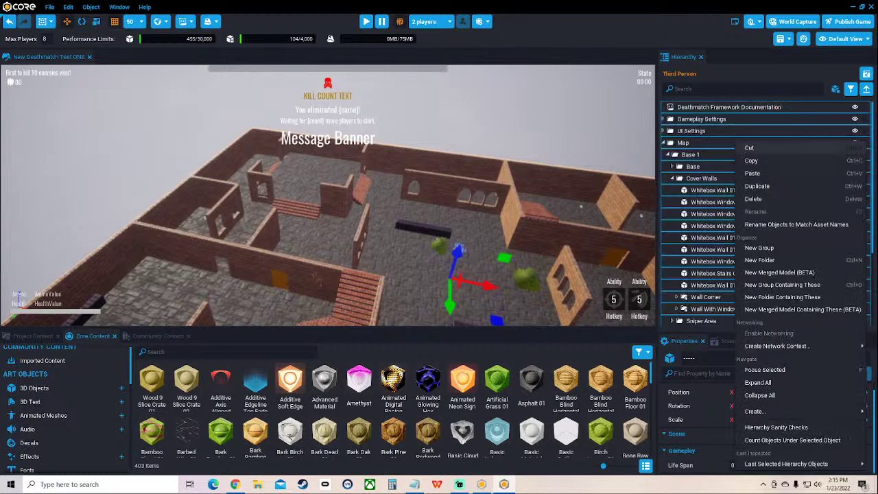
left_click(760, 396)
left_click(760, 261)
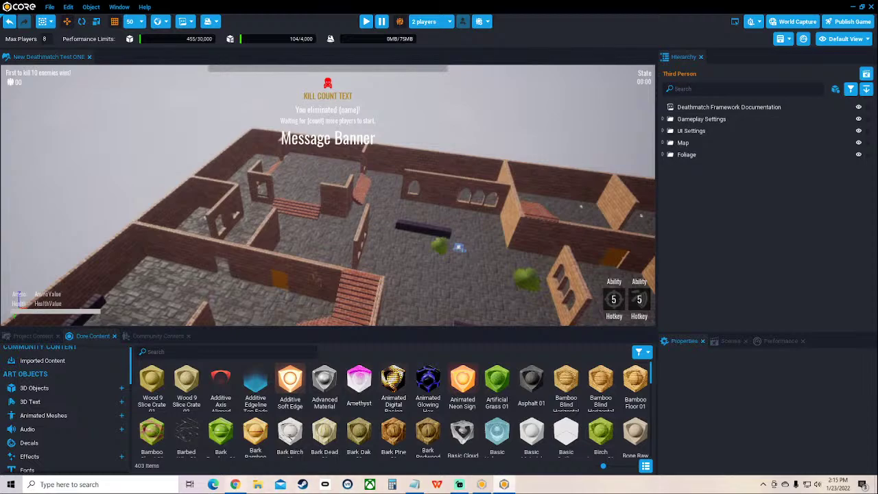
Switch to the Core Academy lesson in Chrome, play its Deathmatch tutorial video full screen from 4:52 and skip forward
left_click(235, 484)
left_click(403, 283)
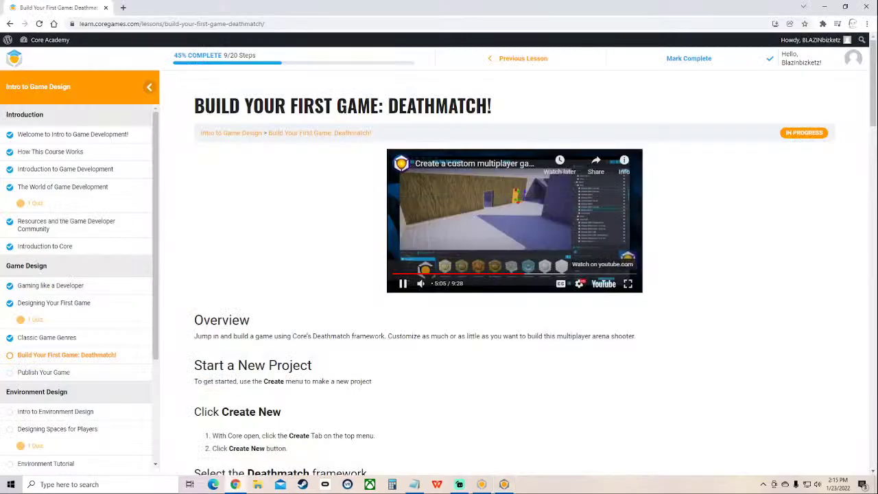
left_click(628, 283)
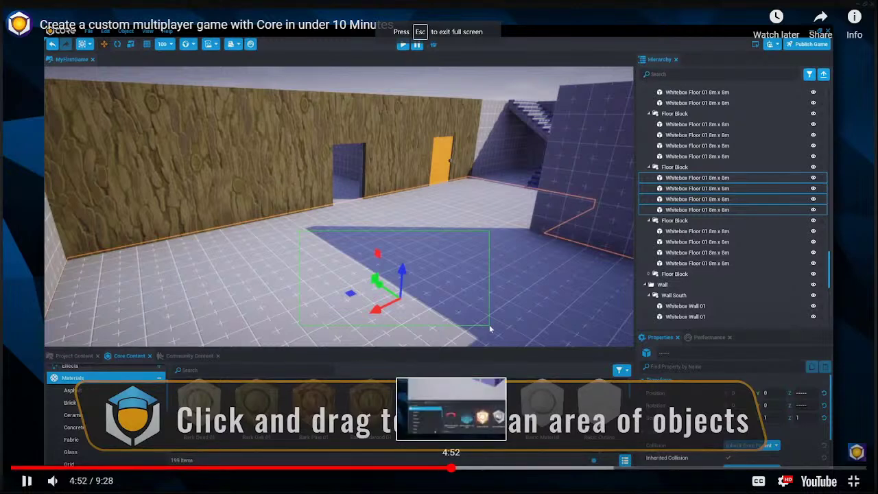
left_click(452, 468)
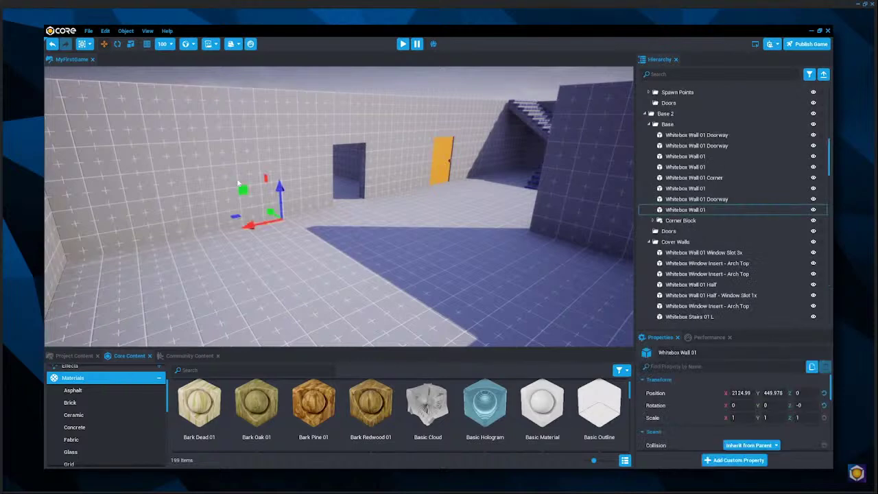
key("Right")
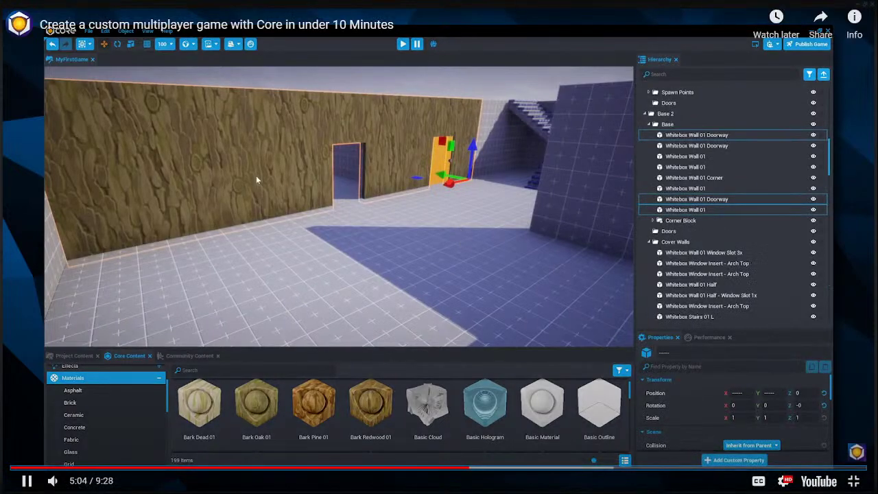
key("Right")
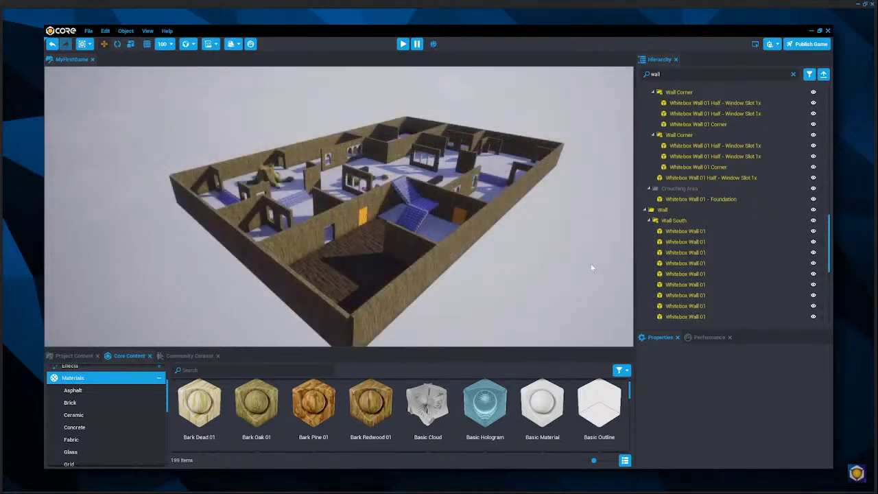
Watch how the tutorial video filters the hierarchy by wall, stairs, window and floor and applies materials to each group
left_click(697, 230)
scroll(697, 235, "down", 3)
scroll(696, 235, "down", 5)
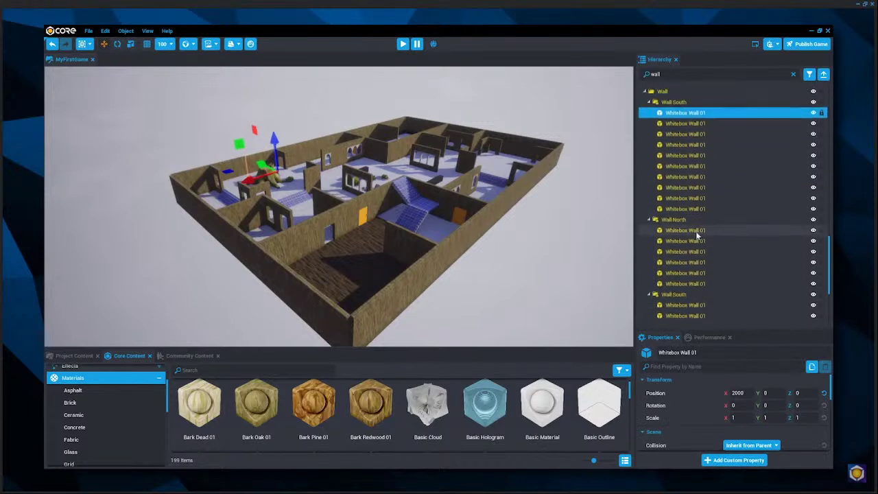
left_click(690, 319, "shift")
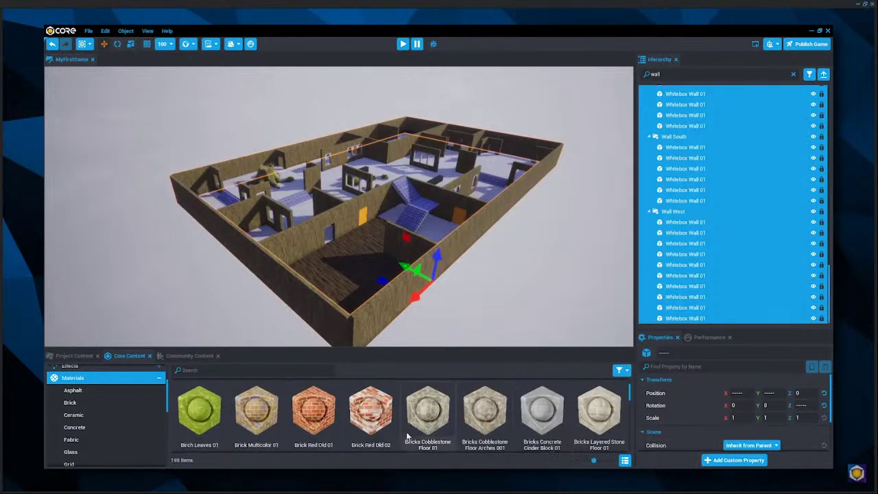
left_click_drag(313, 411, 699, 256)
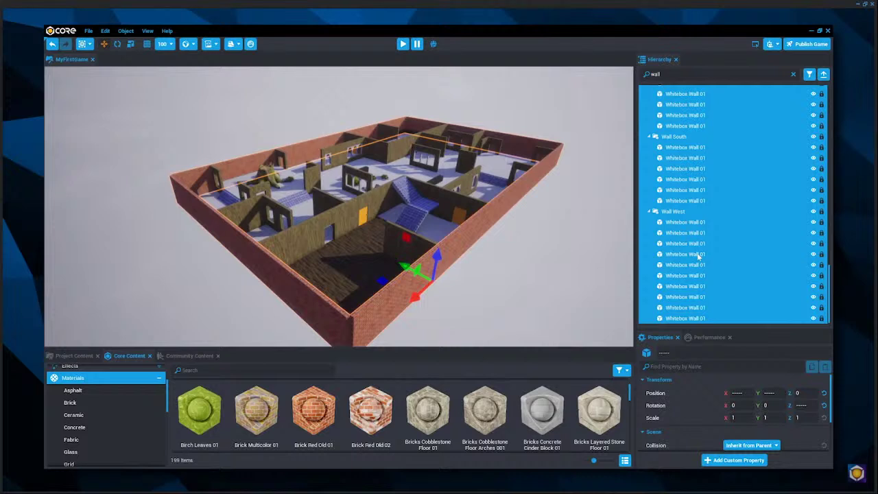
left_click(599, 290)
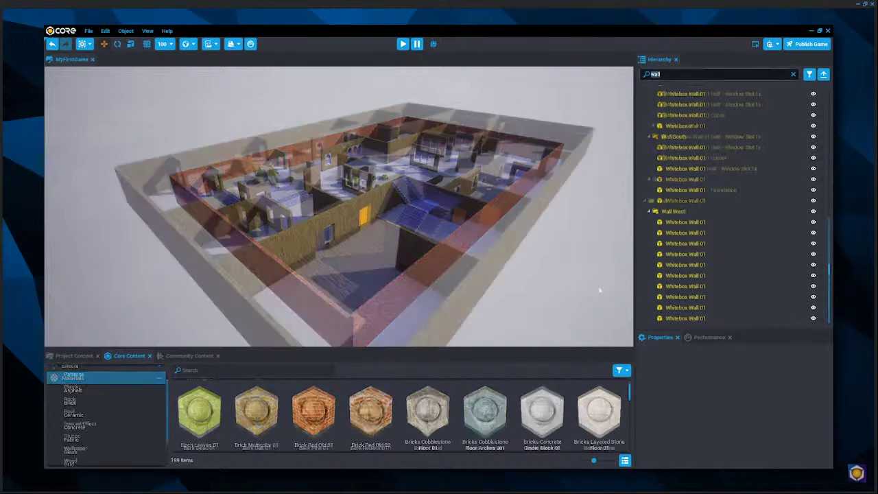
type("stairs")
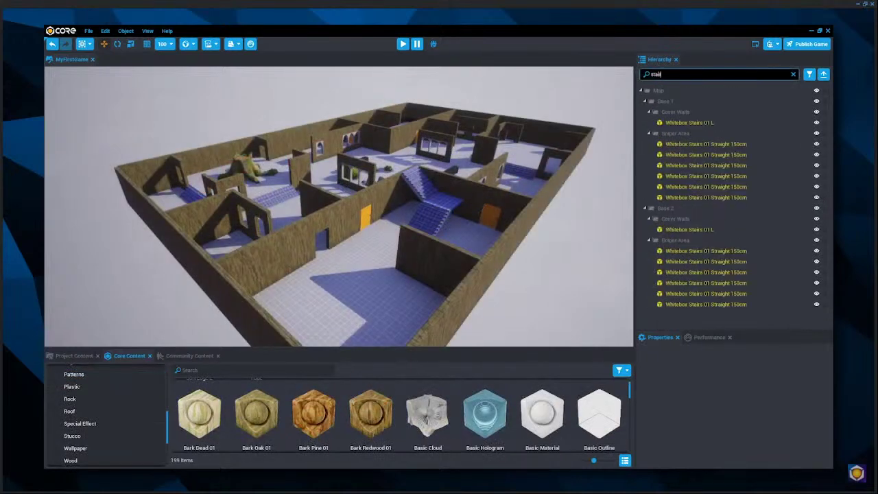
key("Return")
left_click_drag(256, 411, 699, 292)
double_click(709, 74)
type("window")
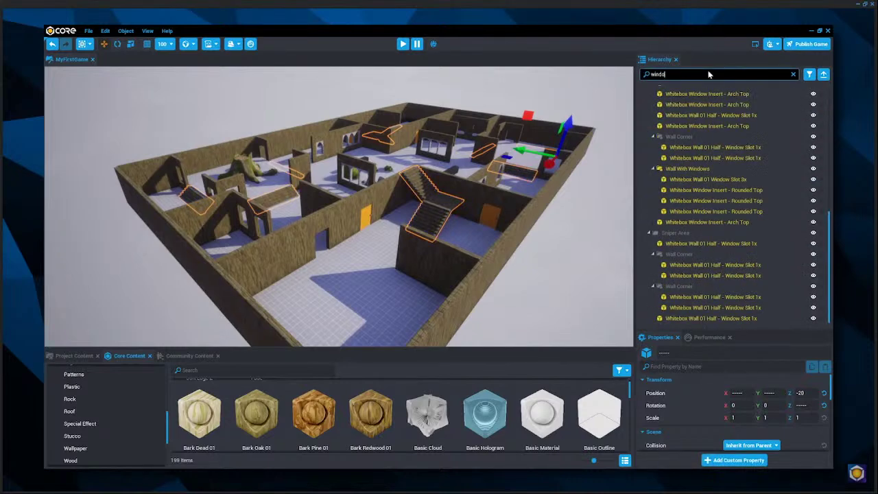
key("Return")
left_click_drag(278, 418, 718, 206)
double_click(713, 74)
type("floor")
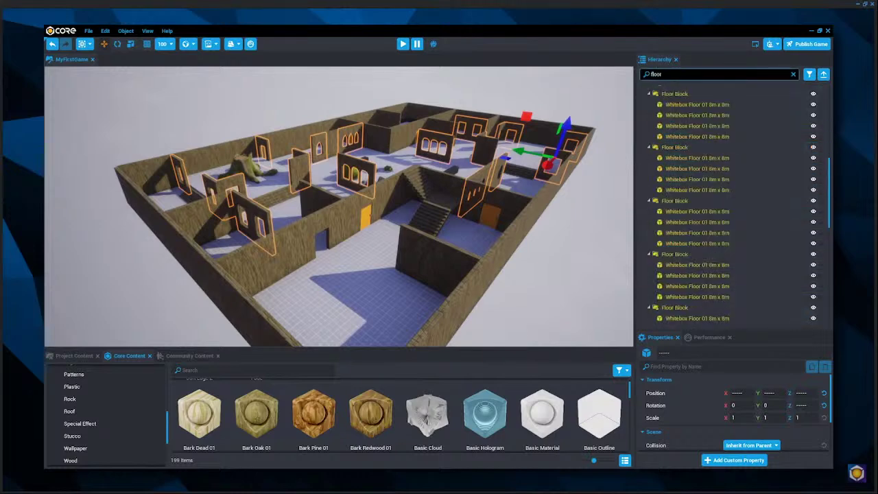
left_click_drag(199, 412, 677, 268)
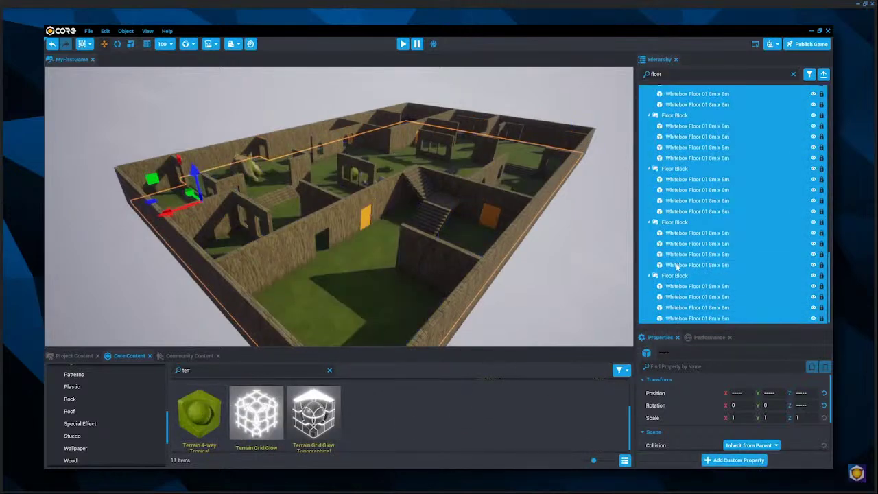
left_click(618, 275)
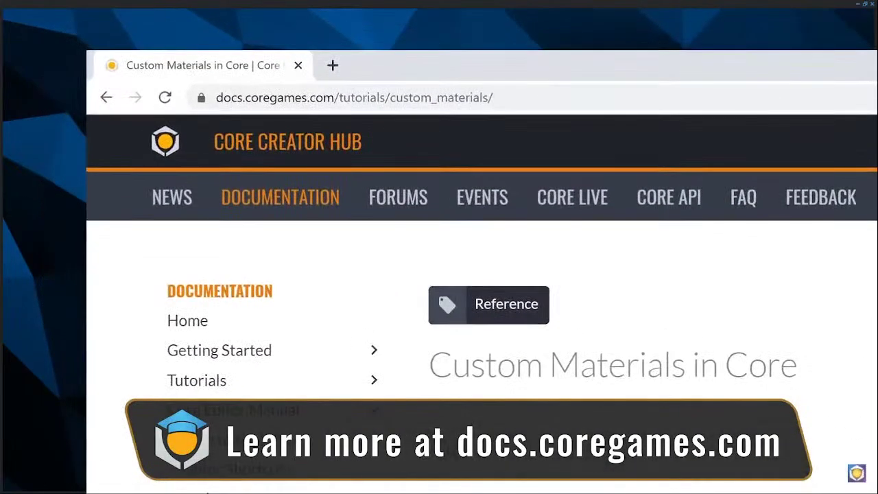
Watch the tutorial video's section on finding Player Settings and setting Jump Max Count to 2 for a double jump
key("Left")
key("Left")
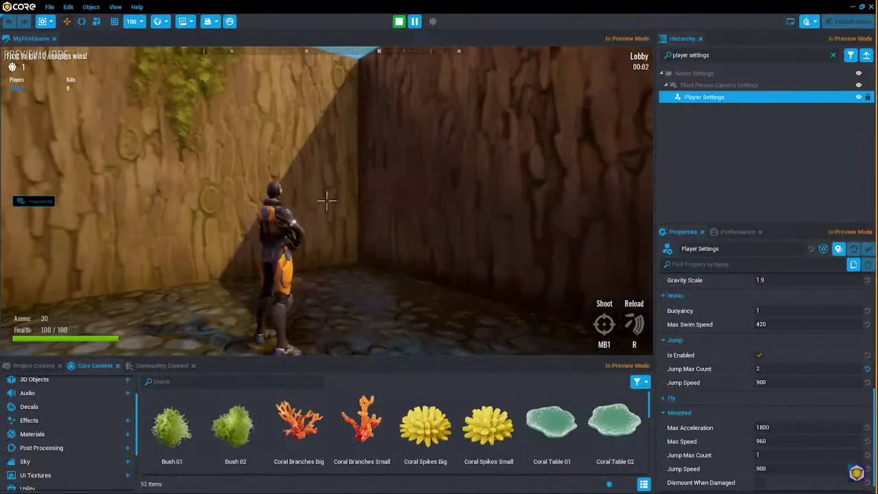
key("space")
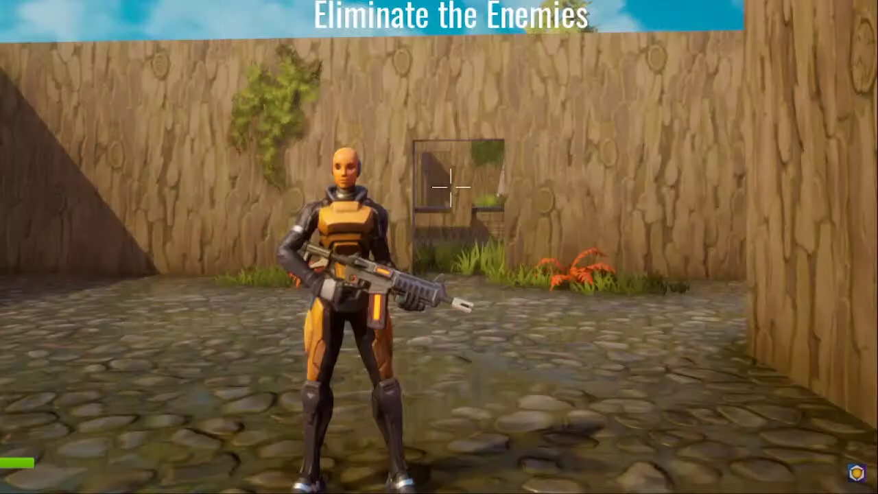
key("space")
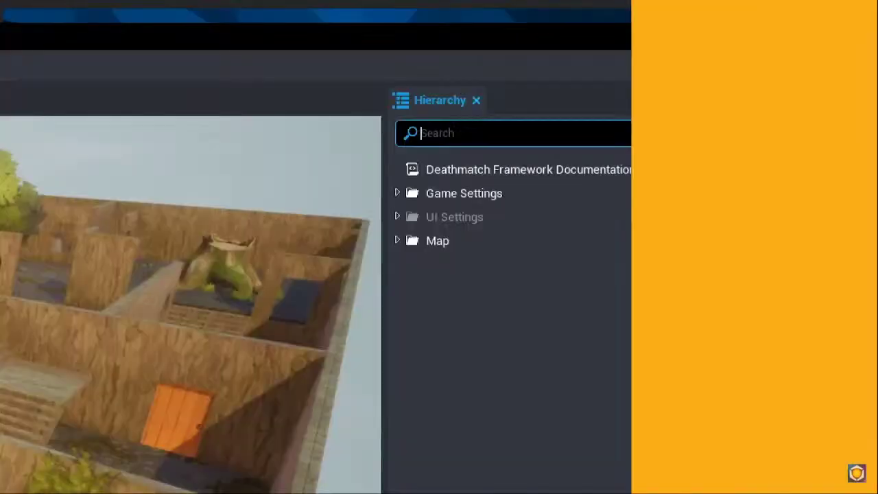
type("player settings")
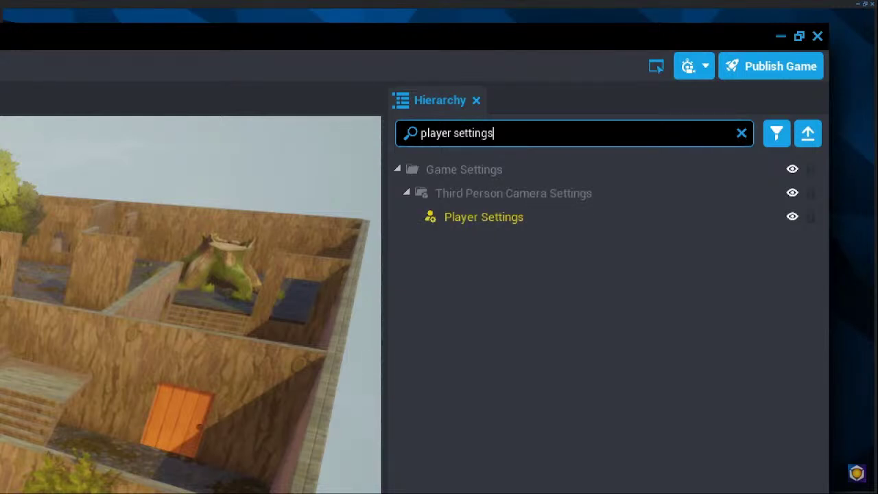
left_click(665, 216)
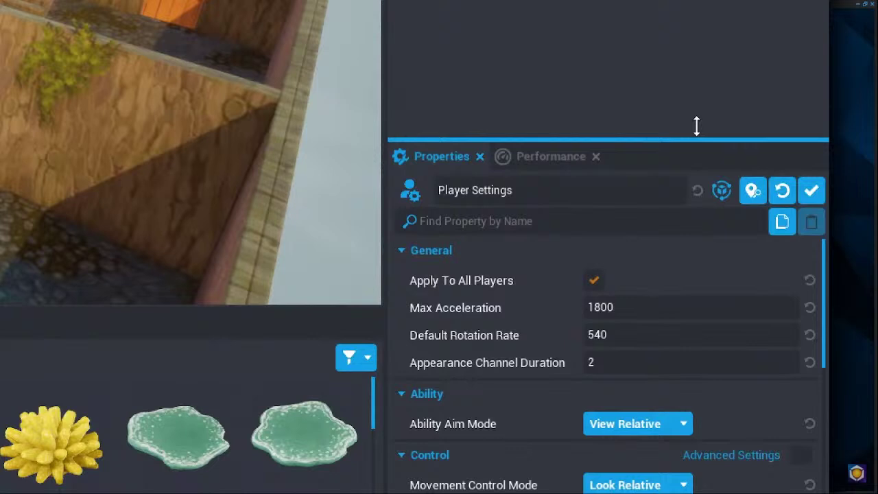
left_click_drag(696, 125, 745, 39)
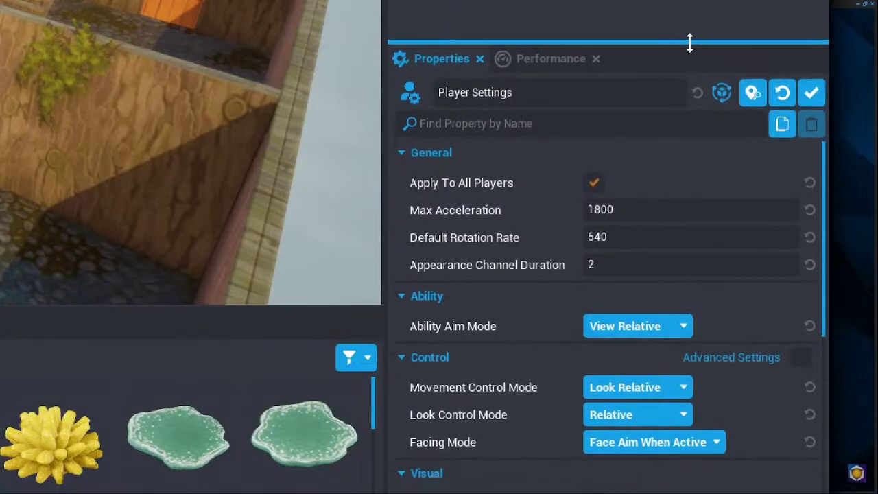
scroll(756, 166, "down", 3)
scroll(757, 168, "down", 3)
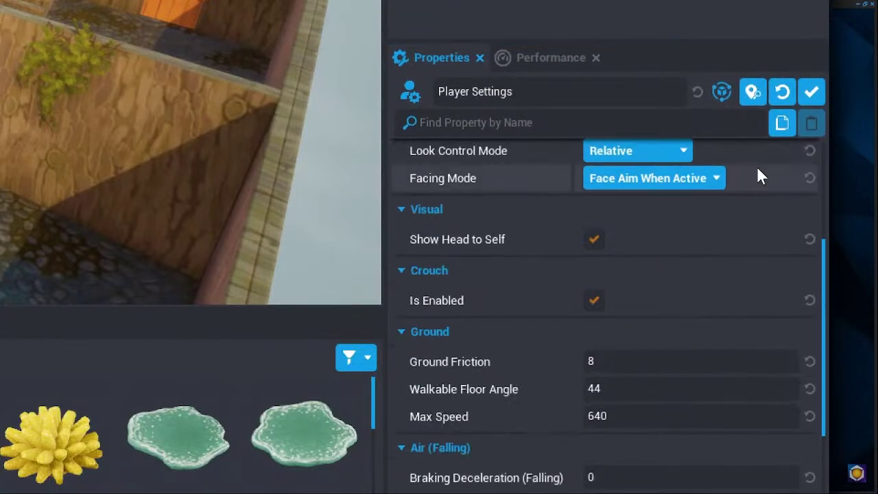
scroll(757, 168, "down", 5)
scroll(758, 168, "down", 3)
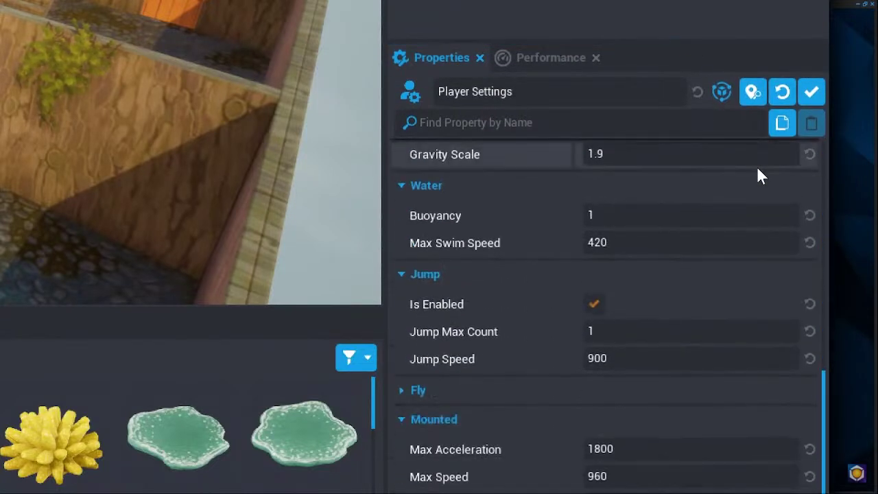
left_click(711, 332)
type("2")
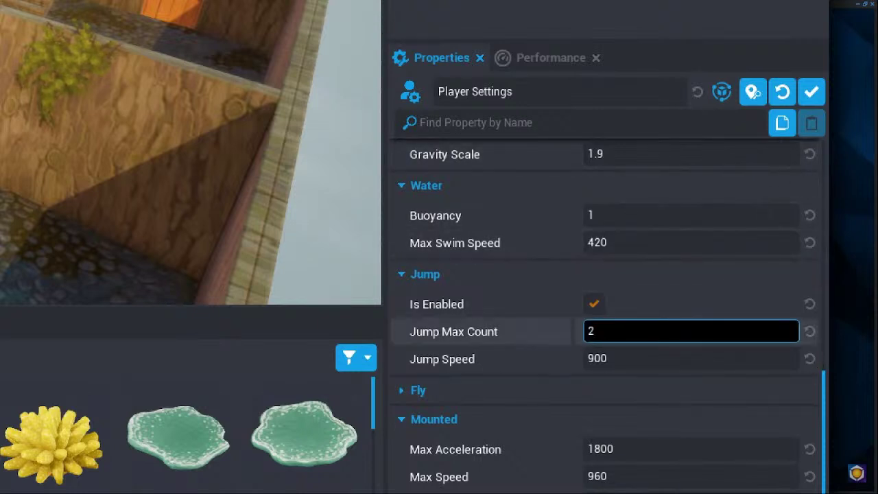
key("Return")
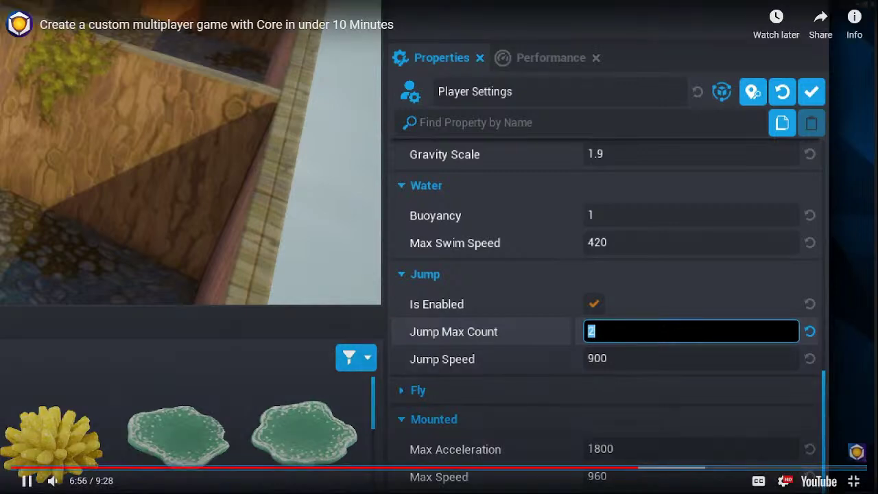
Watch the tutorial video try Jump Max Count values of 4, 6, 20 and 100 and return to 2
key("BackSpace")
type("4")
key("BackSpace")
type("6")
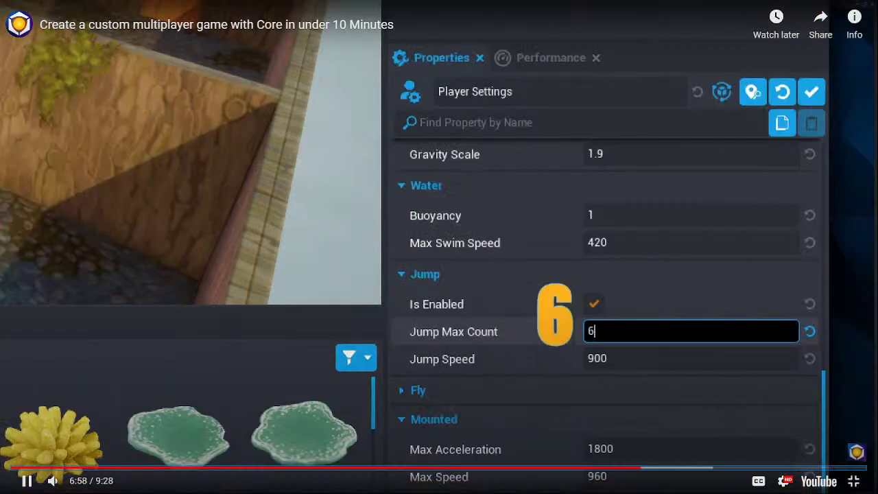
key("BackSpace")
type("20")
key("BackSpace")
key("BackSpace")
type("100")
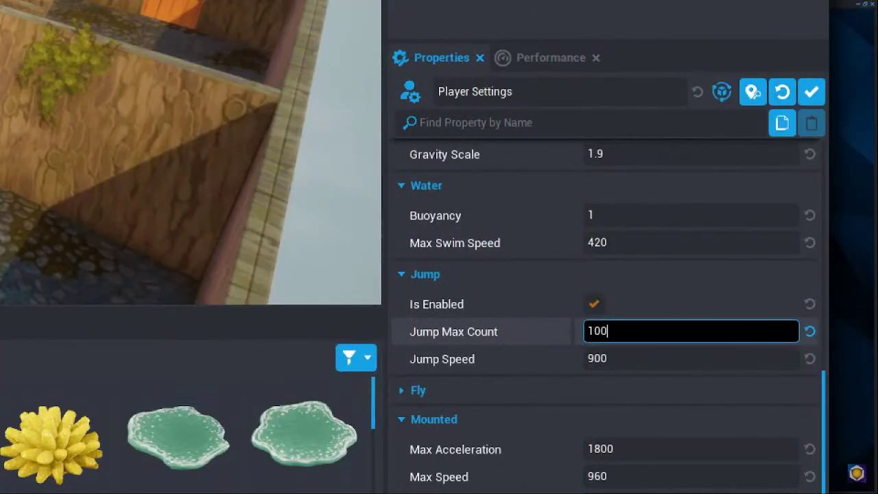
key("BackSpace")
key("BackSpace")
key("BackSpace")
type("2")
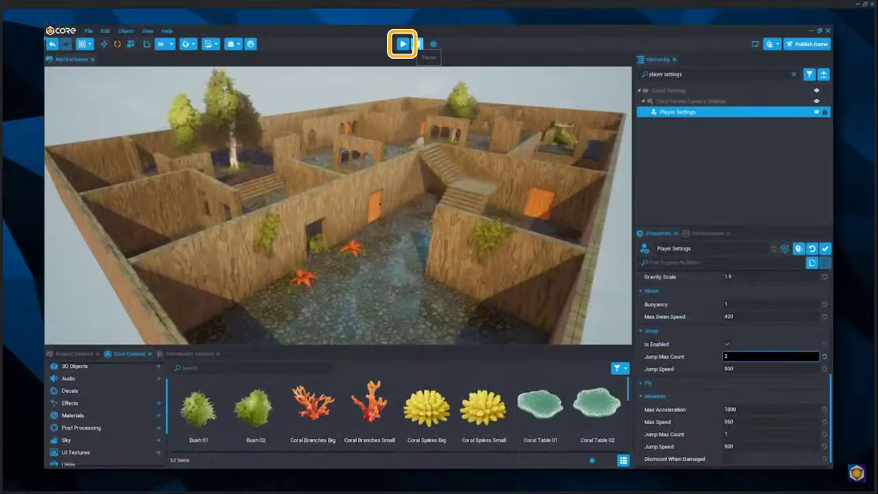
Pause the Deathmatch tutorial video at 7:15, exit full screen and switch to the Core editor
left_click(403, 44)
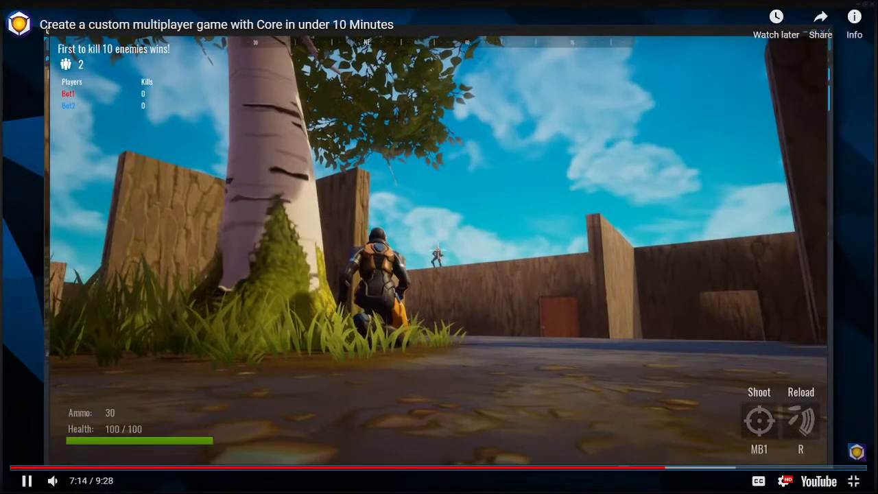
key("space")
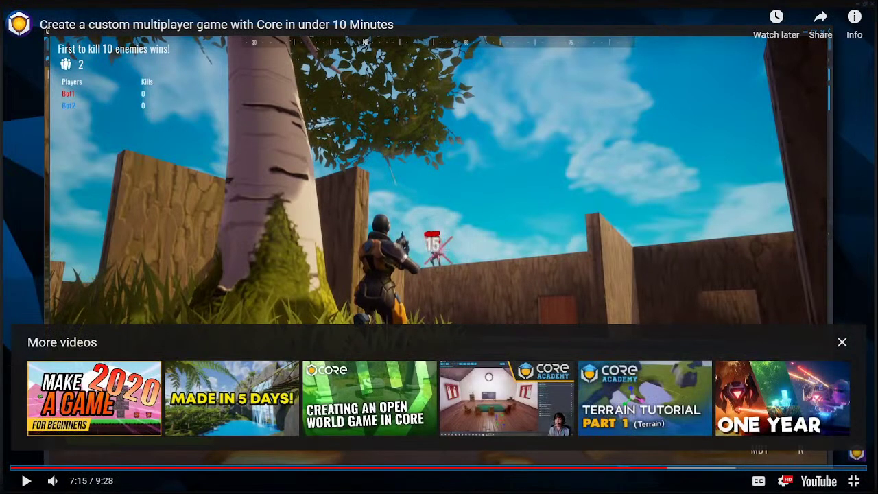
key("Escape")
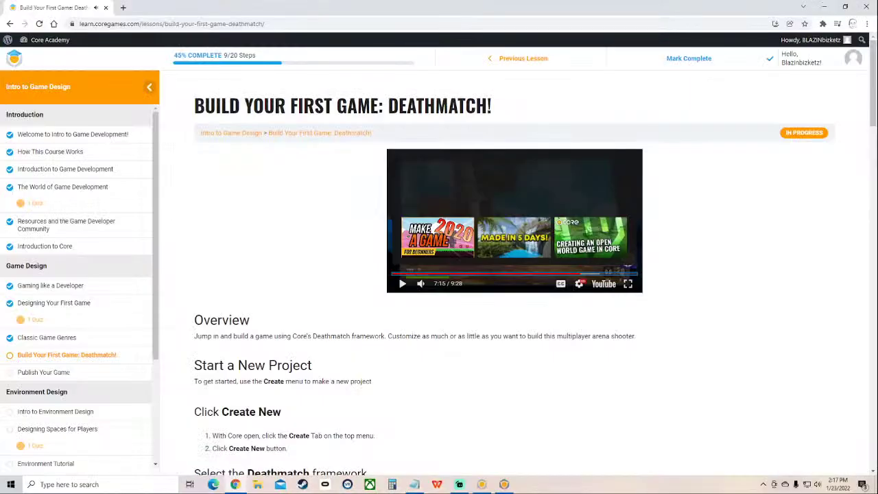
left_click(504, 484)
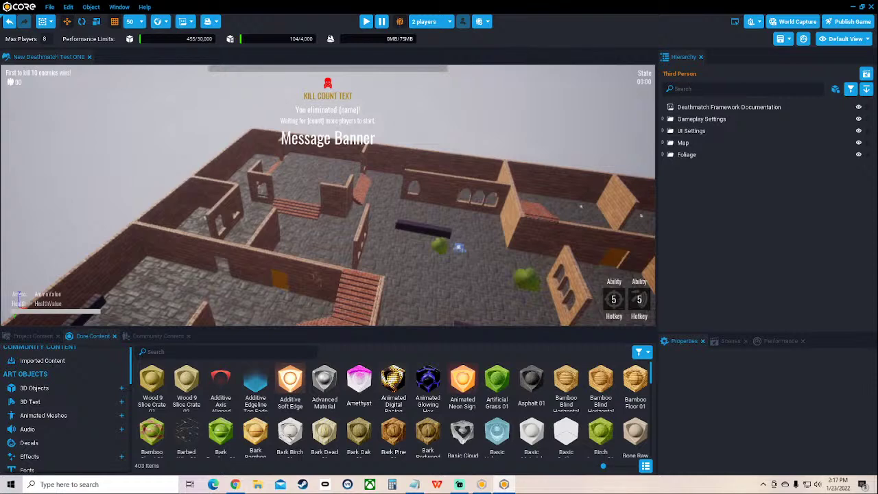
left_click(366, 22)
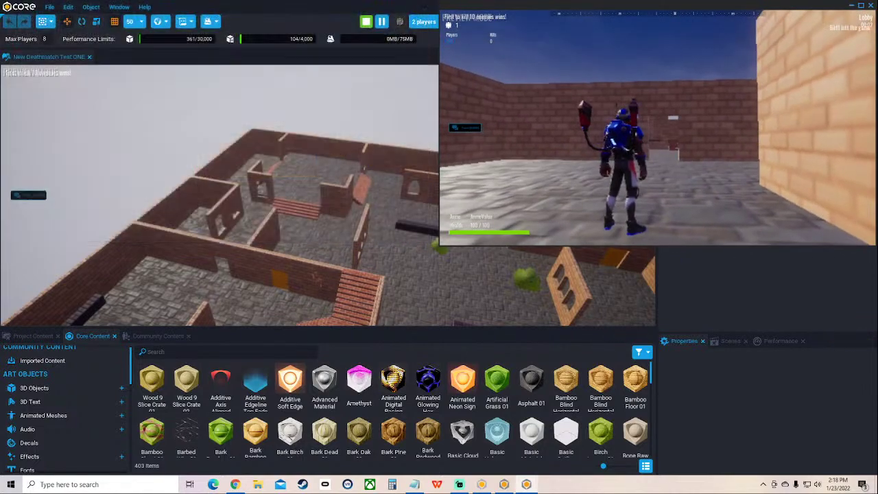
key("Tab")
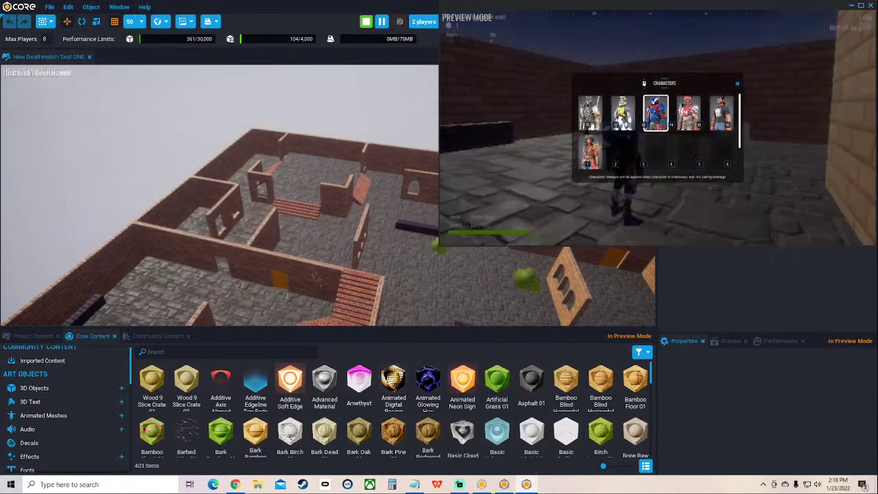
left_click(366, 21)
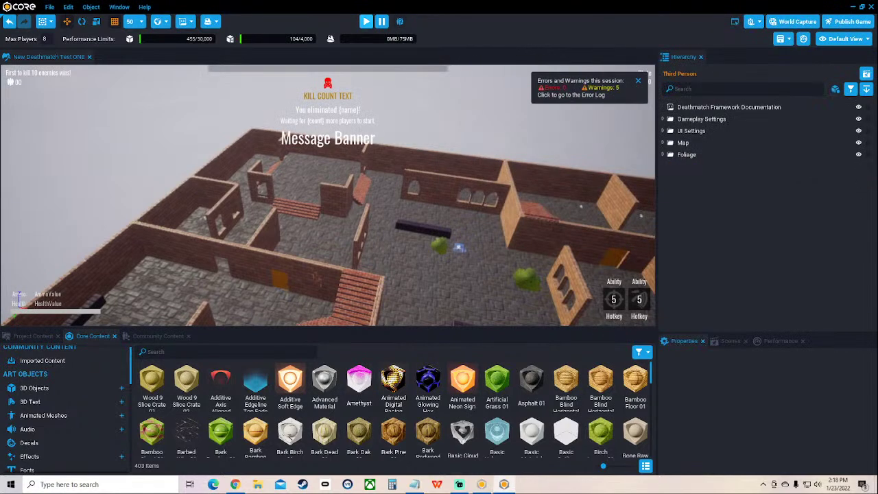
Playtest the brick-textured map in a single-player preview, running through the rooms and over the stairs, and end the preview
left_click(365, 21)
key("w")
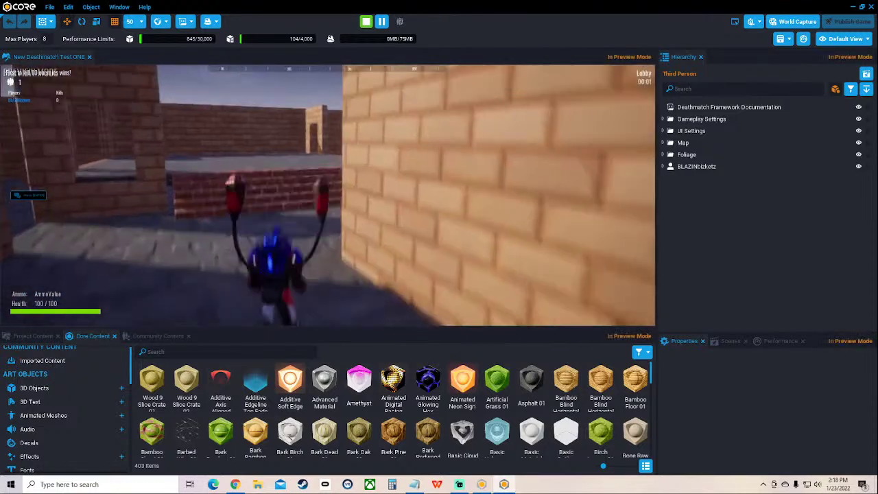
key("w")
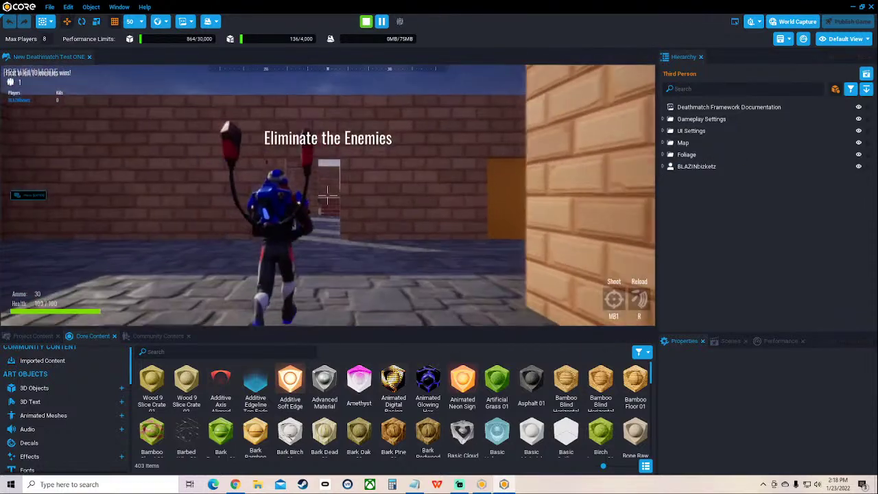
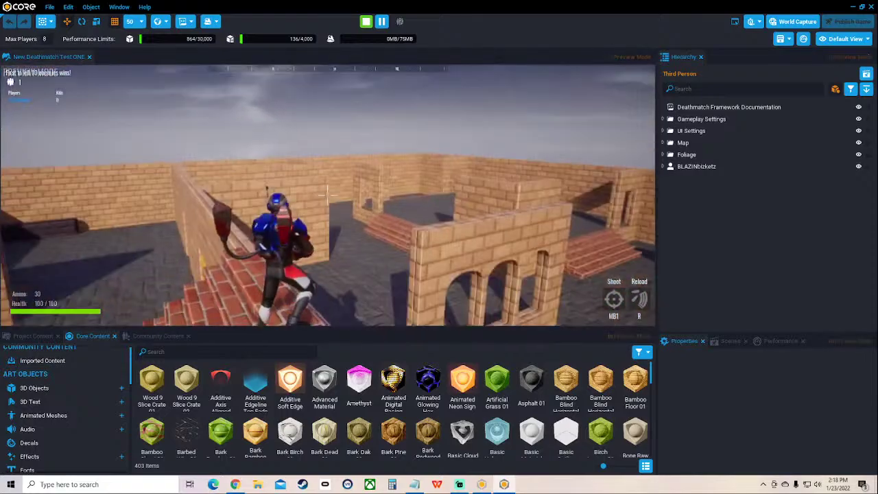
key("w")
key("w")
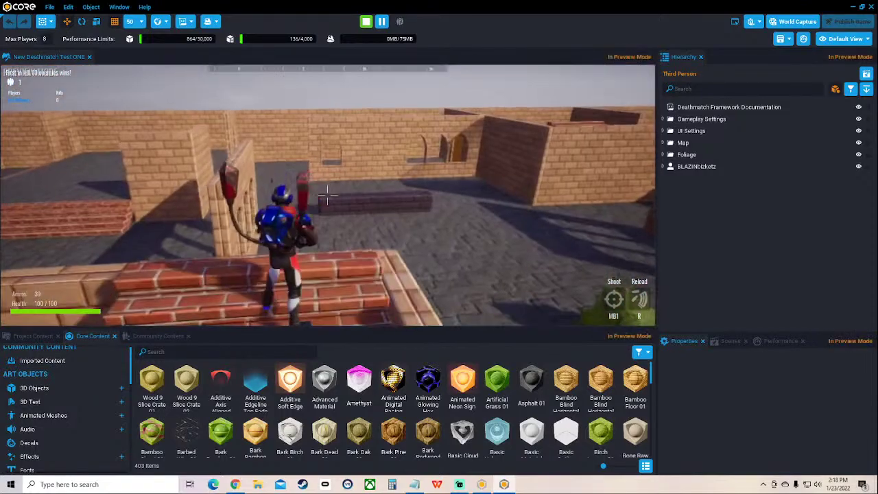
key("w")
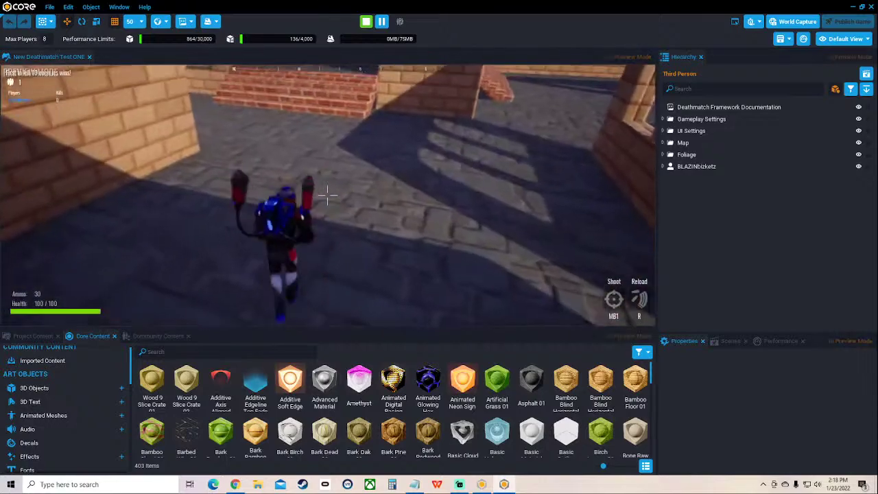
key("w")
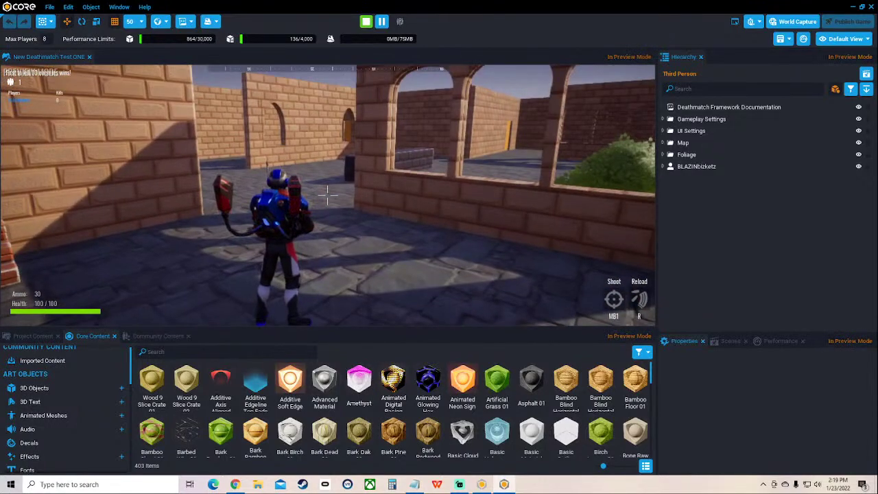
key("Escape")
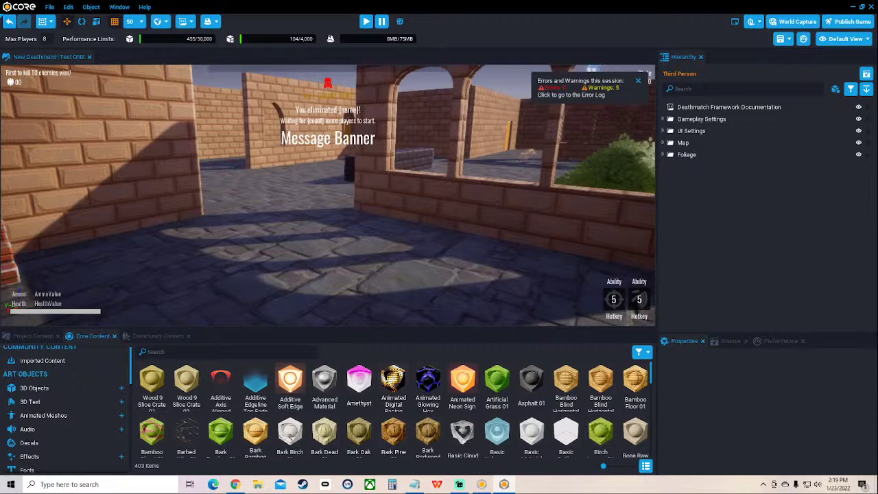
Filter the hierarchy by "player setting" and select Player Settings under Third Person Camera Settings
left_click(713, 89)
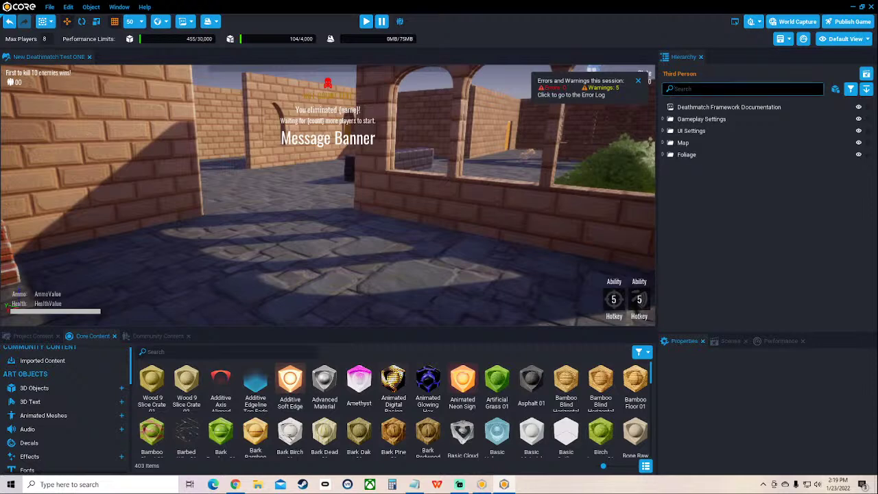
type("player se")
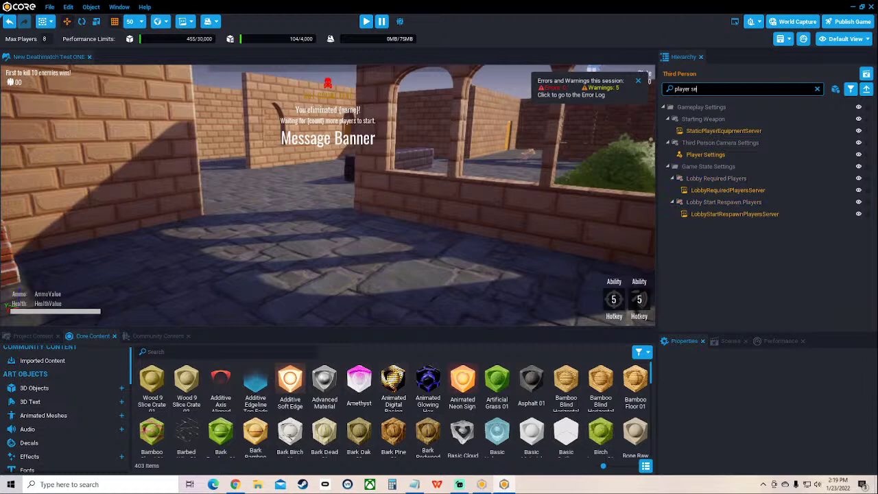
type("tting")
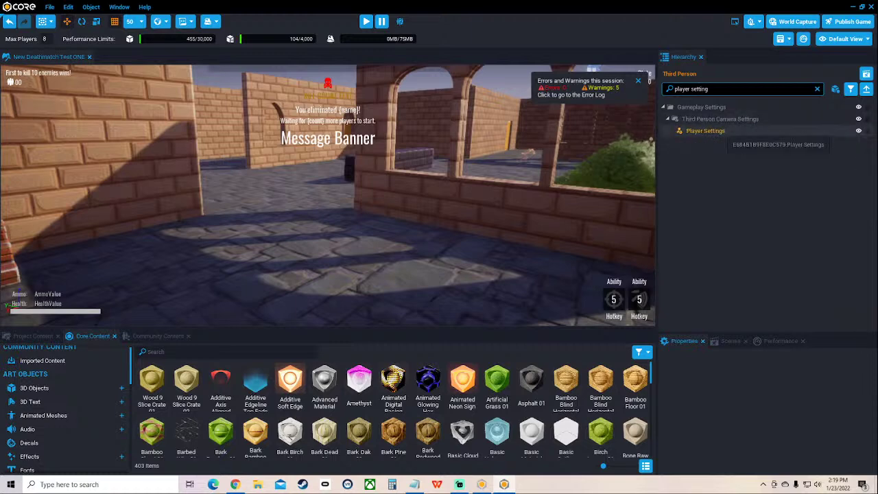
left_click(705, 130)
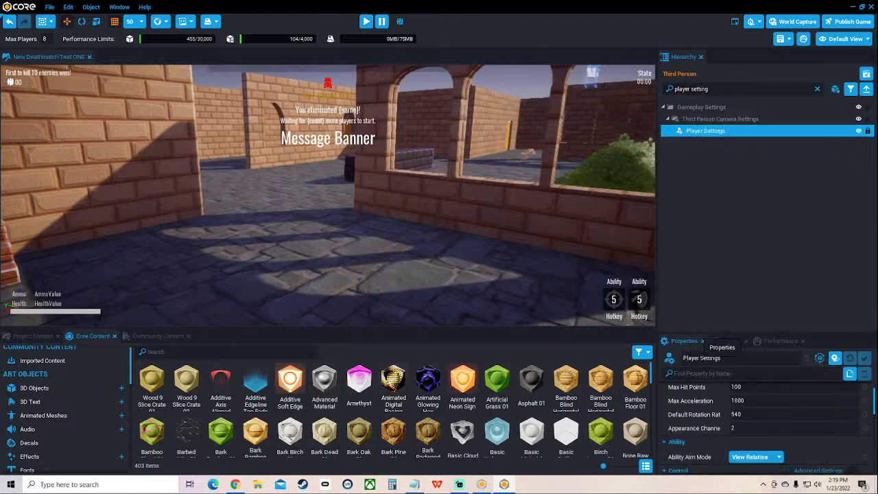
Set Jump Max Count to 3 in the Jump section of Player Settings and save the project
scroll(765, 421, "down", 3)
scroll(765, 421, "down", 10)
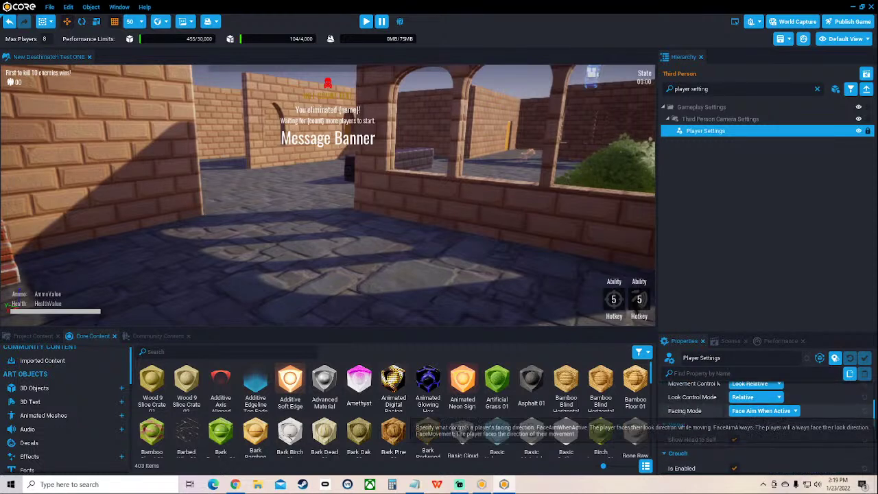
scroll(765, 420, "down", 3)
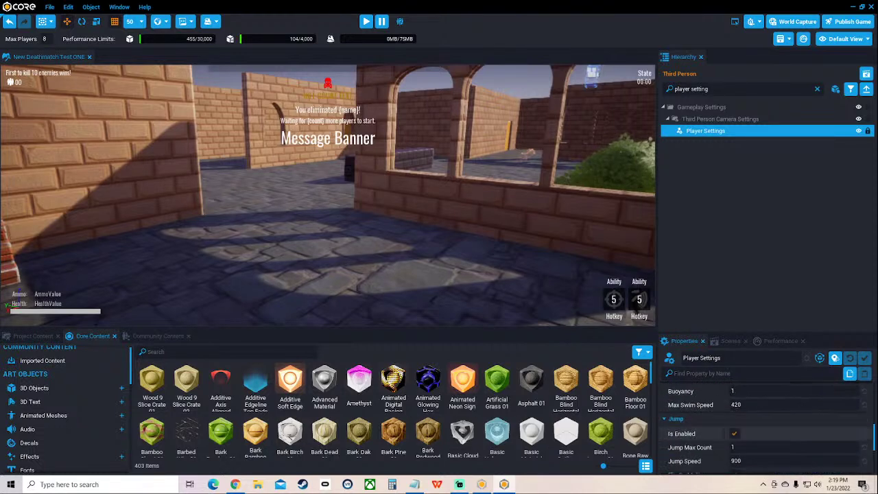
left_click(754, 403)
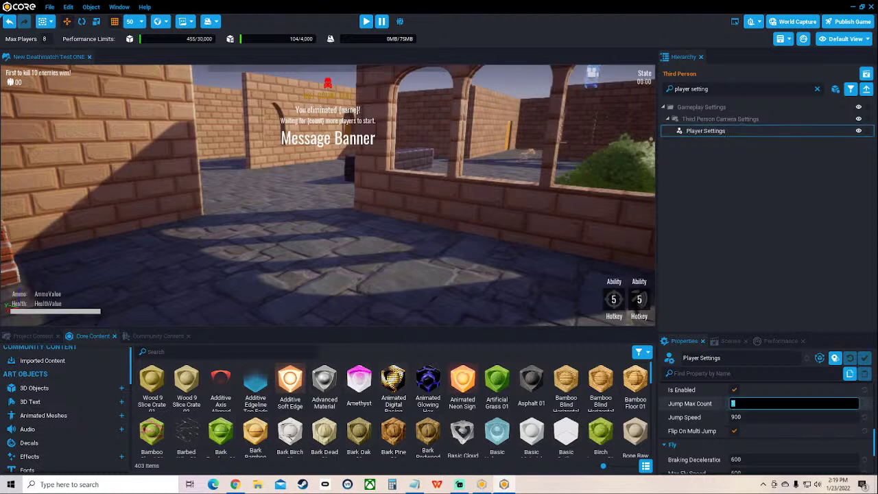
type("3")
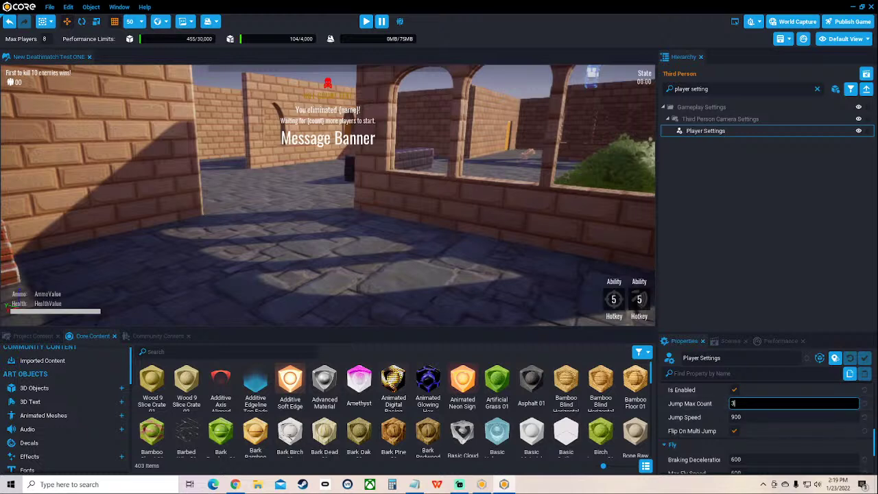
left_click(124, 171)
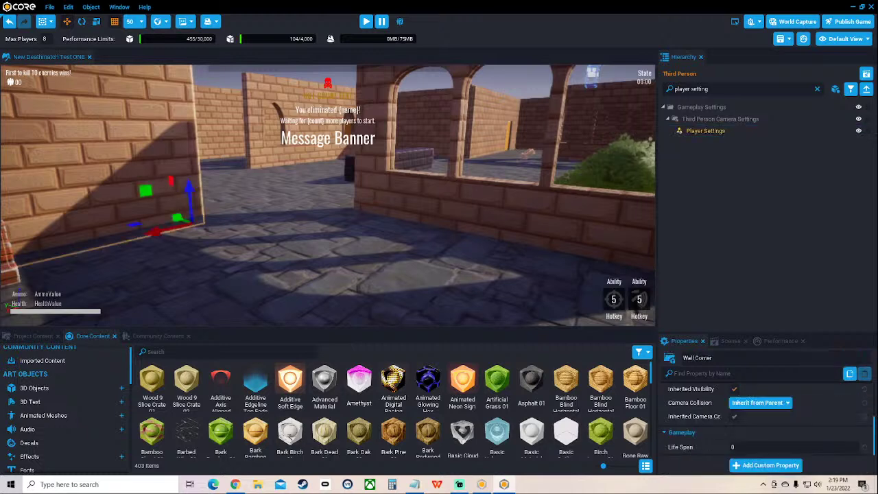
left_click(49, 7)
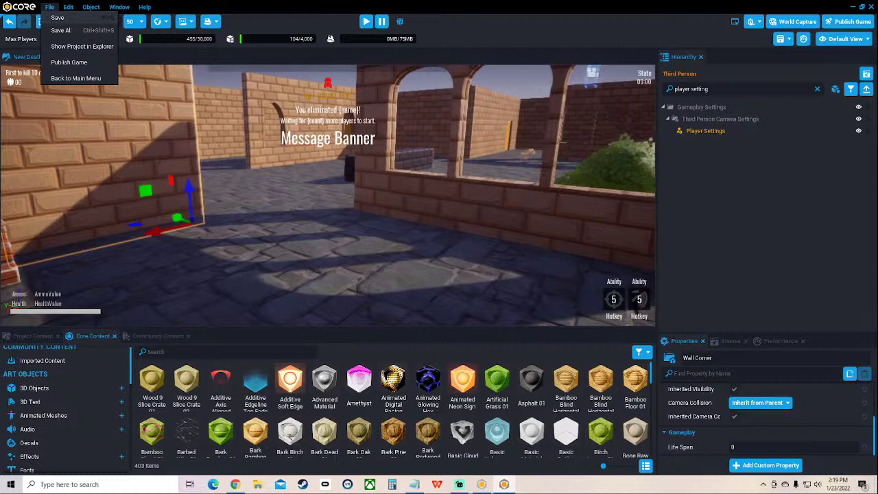
left_click(57, 18)
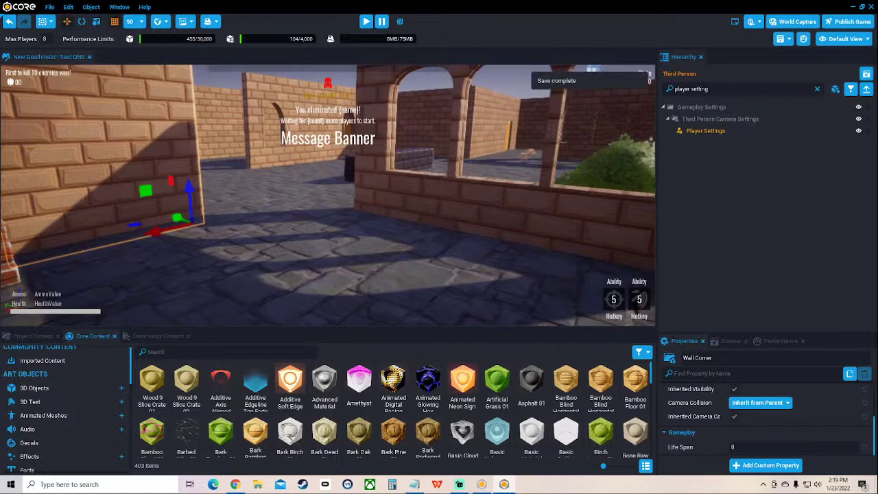
Playtest the map in a single-player preview, multi-jumping against the brick walls and firing one shot, and end the preview
key("=")
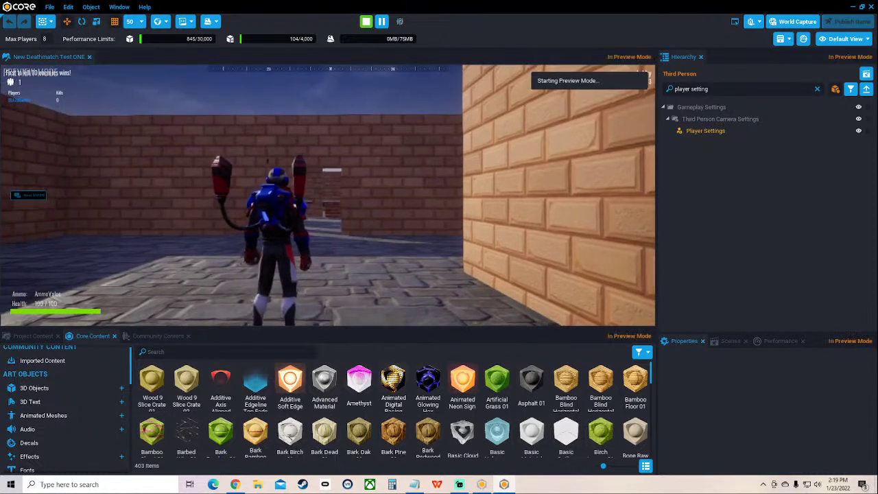
key("w")
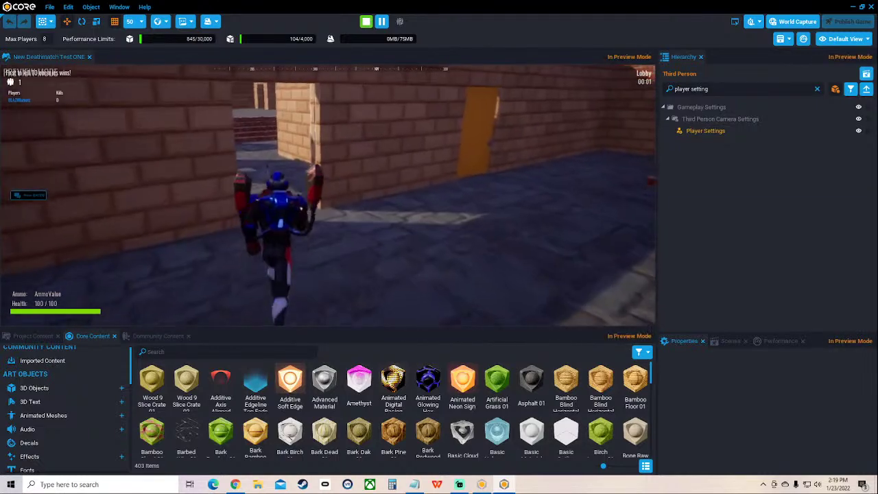
key("w")
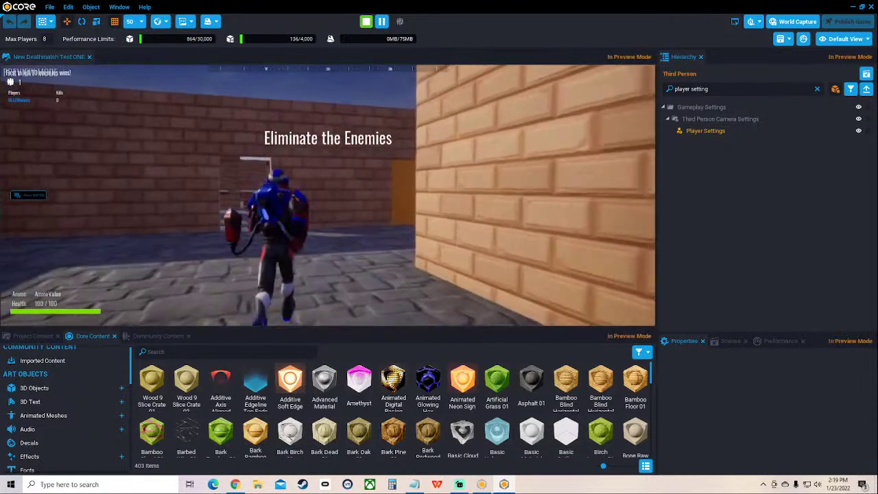
key("w")
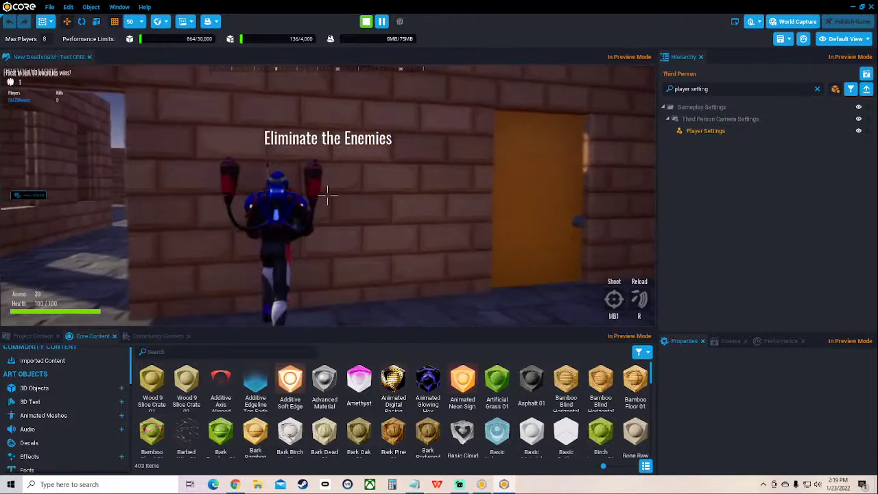
key("space")
key("w")
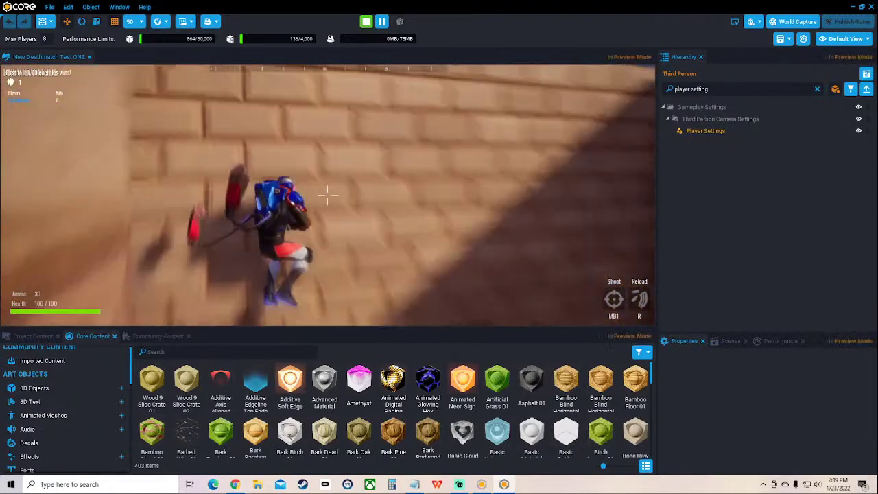
key("w")
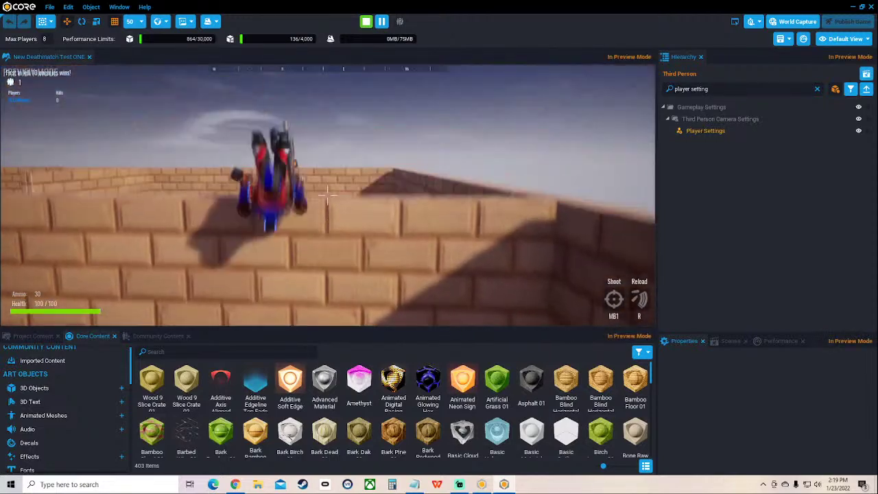
key("w")
key("space")
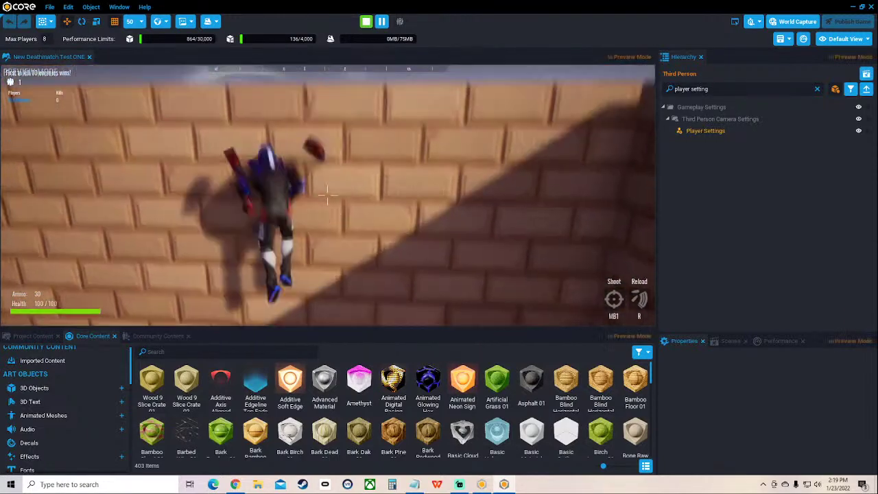
key("w")
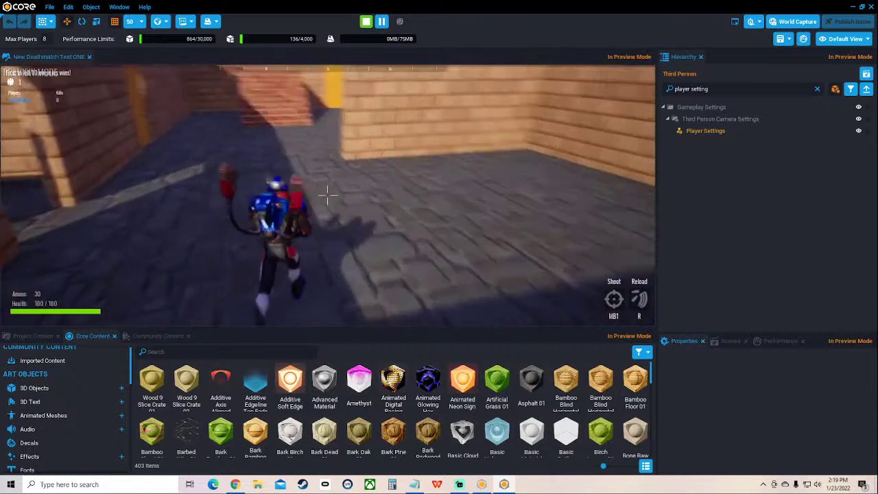
left_click(328, 195)
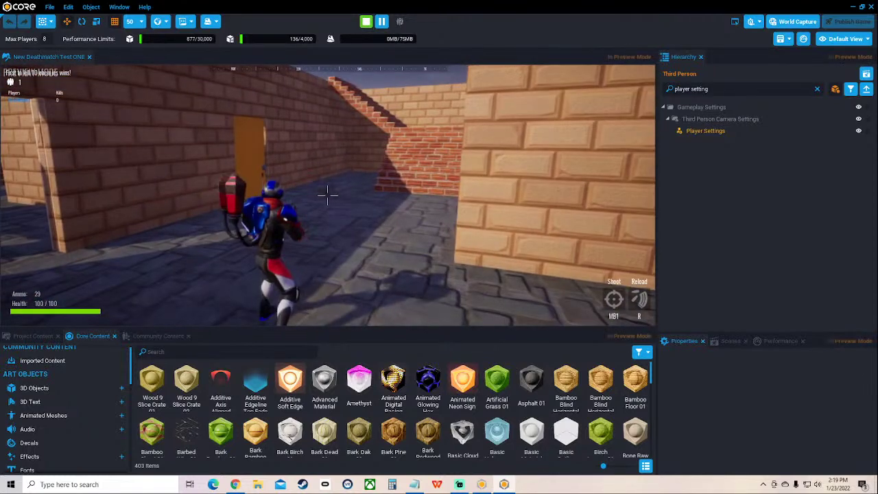
key("w")
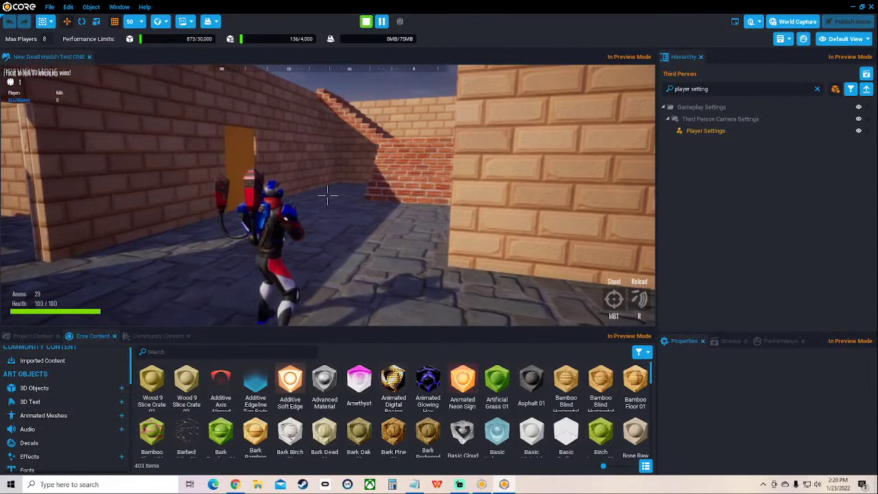
key("equal")
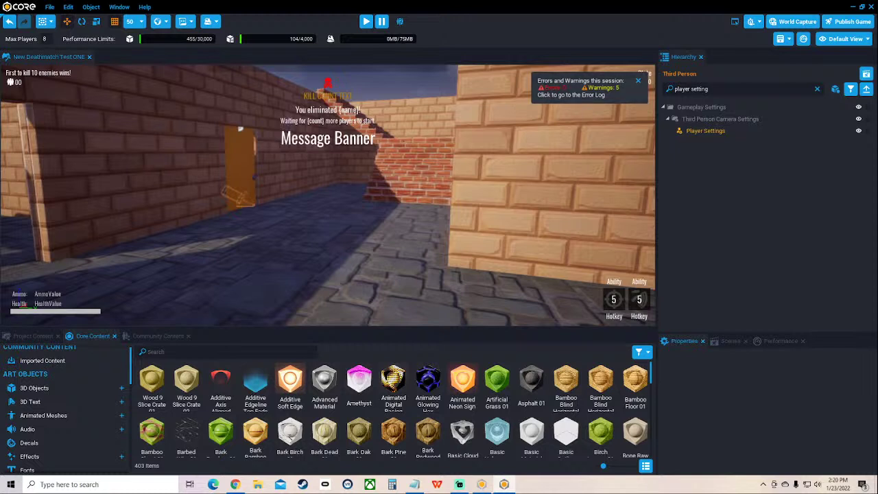
Open the Event Log, read the full text of the session's warnings and close the log
left_click(549, 175)
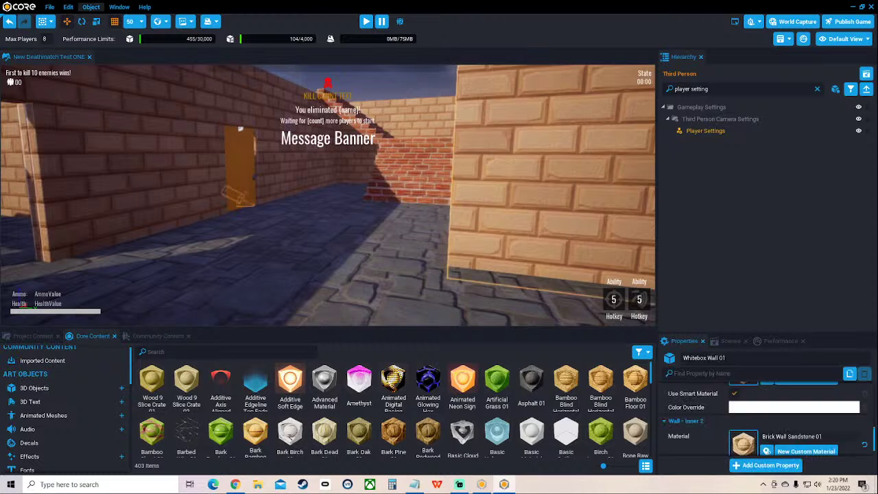
left_click(119, 7)
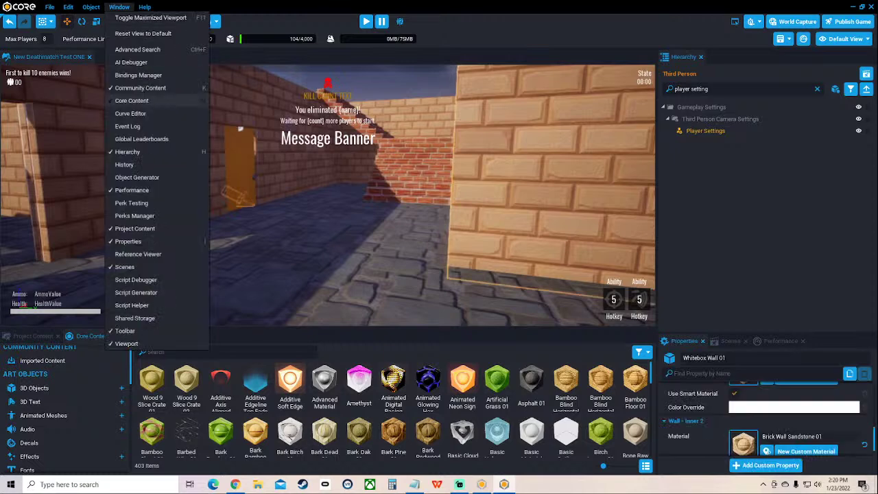
left_click(128, 126)
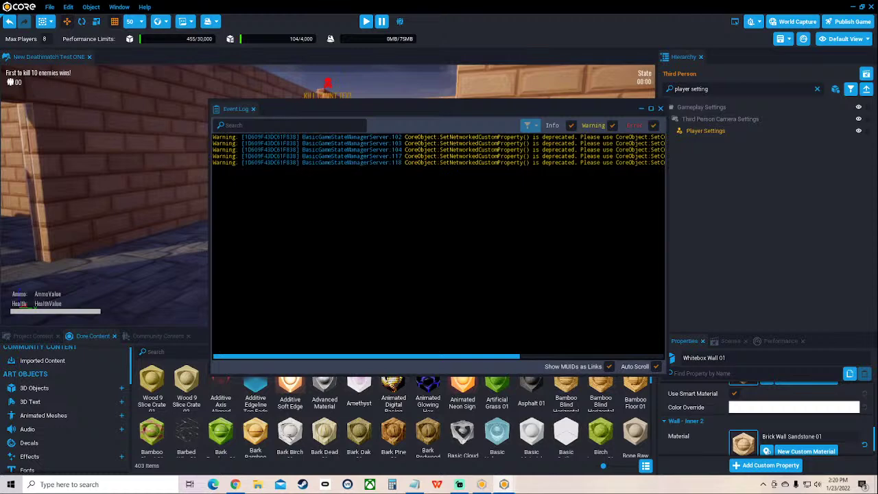
left_click_drag(367, 356, 460, 356)
scroll(438, 247, "right", 4)
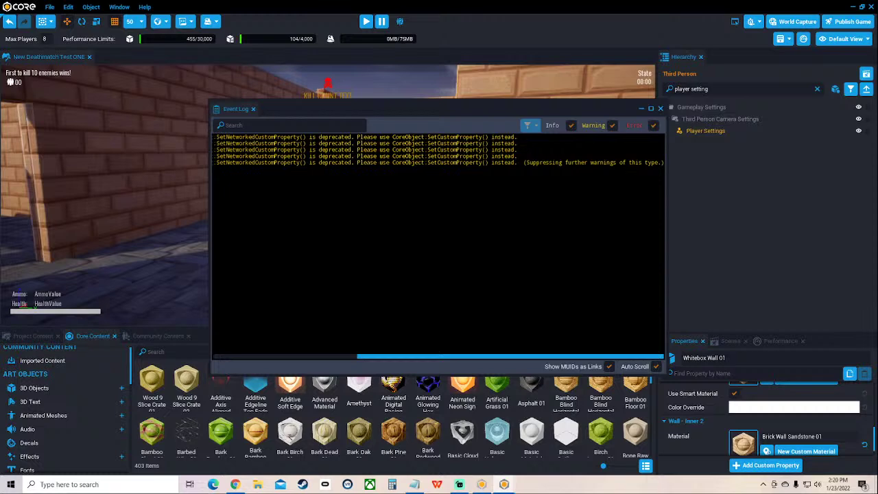
left_click(253, 108)
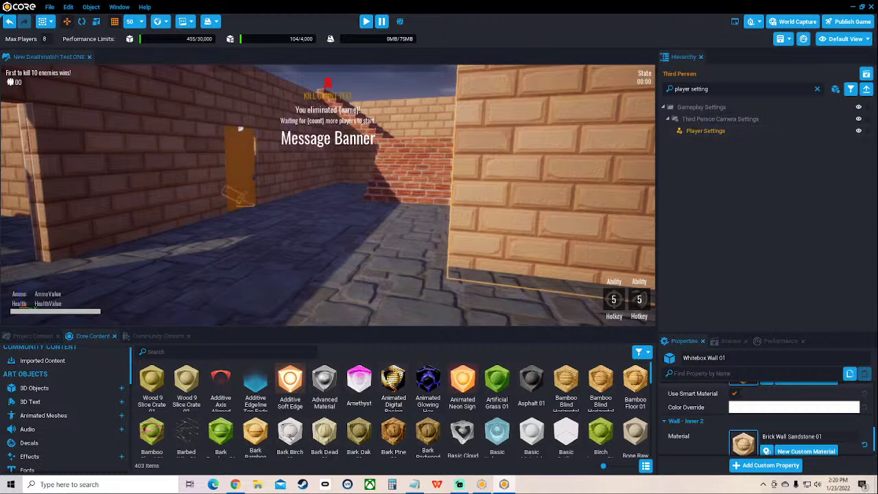
Set Jump Max Count to 2 in Player Settings and update the template from this object
scroll(767, 419, "down", 1)
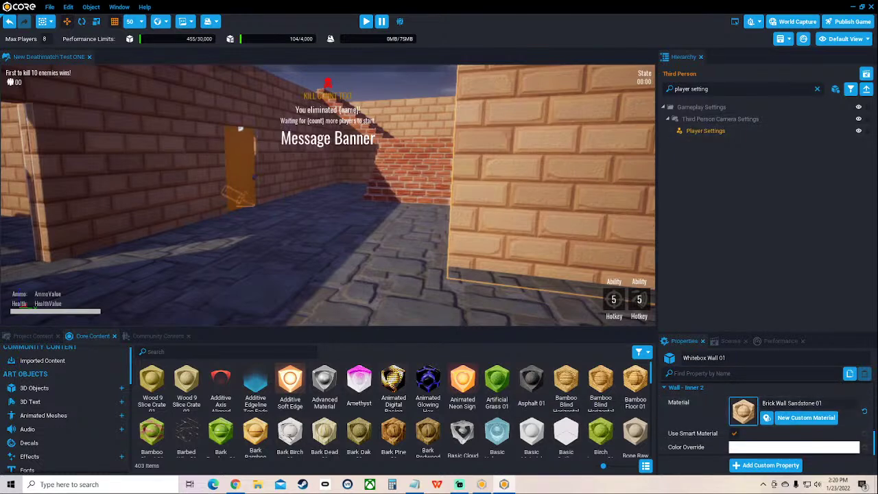
left_click(706, 131)
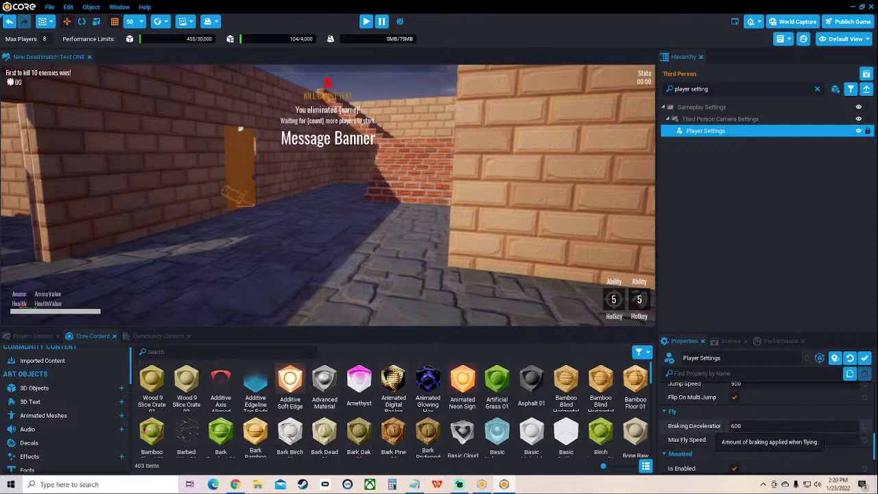
scroll(761, 425, "up", 1)
left_click(789, 398)
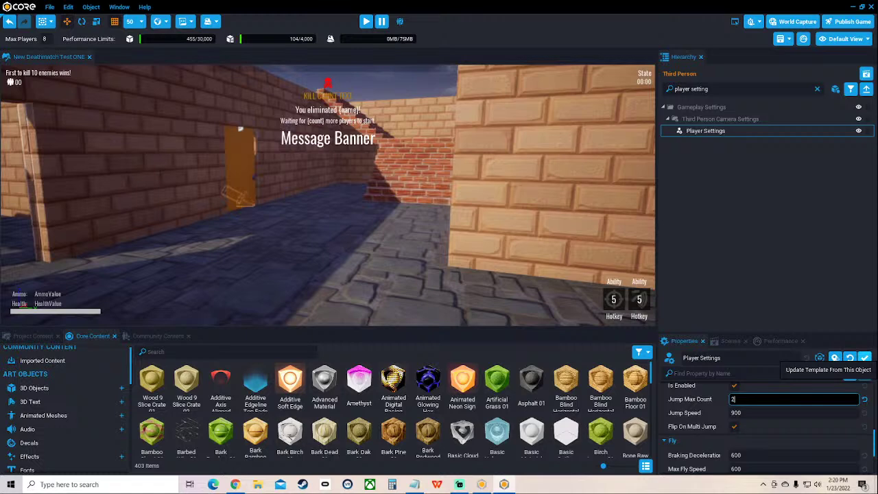
left_click(864, 358)
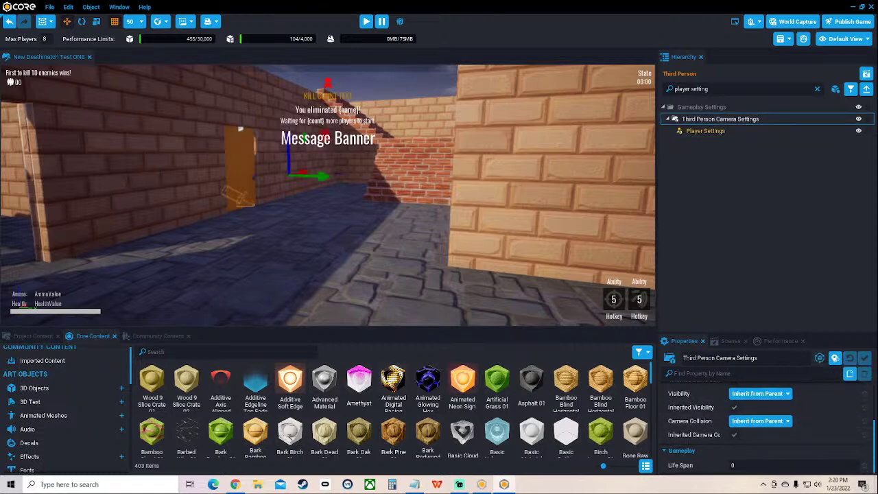
Review the properties of Third Person Camera Settings and Player Settings down to the Jump section, and save the project
scroll(713, 422, "up", 3)
scroll(714, 422, "down", 3)
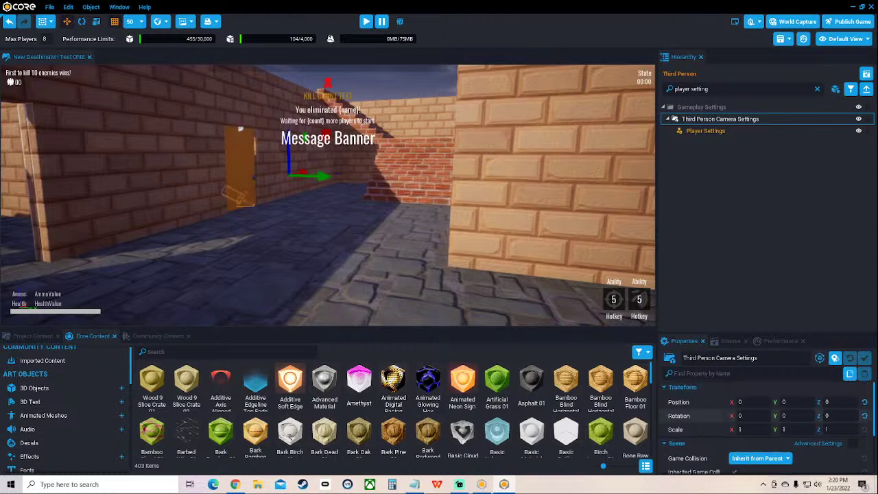
scroll(761, 422, "up", 3)
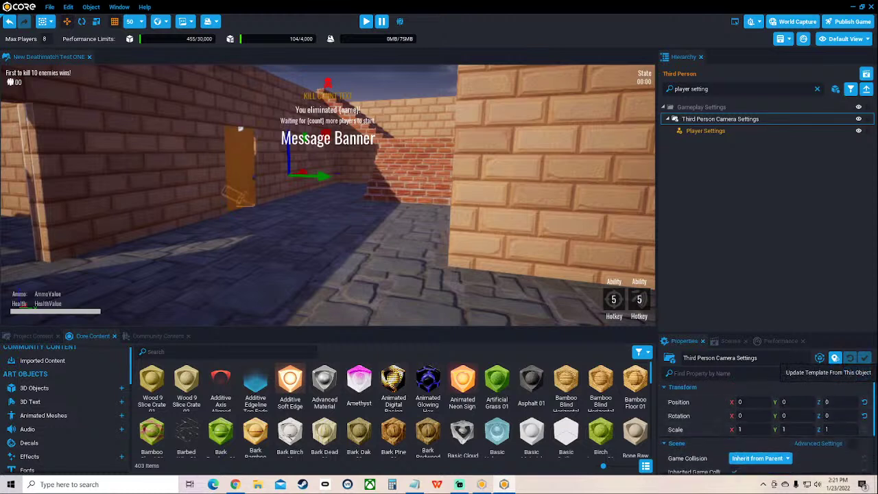
left_click(835, 357)
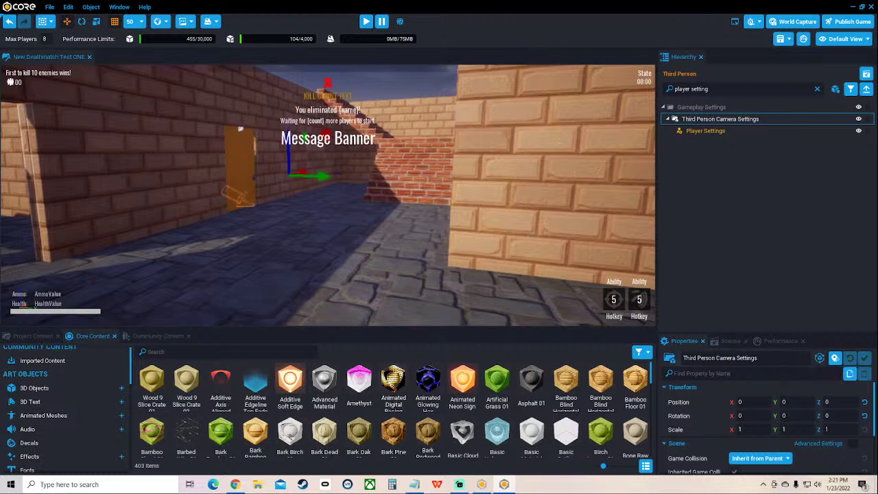
left_click(706, 131)
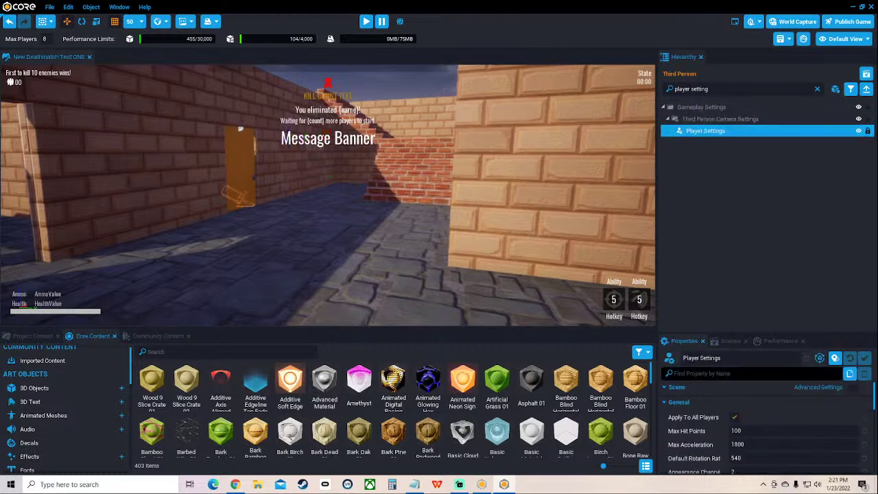
scroll(761, 426, "down", 10)
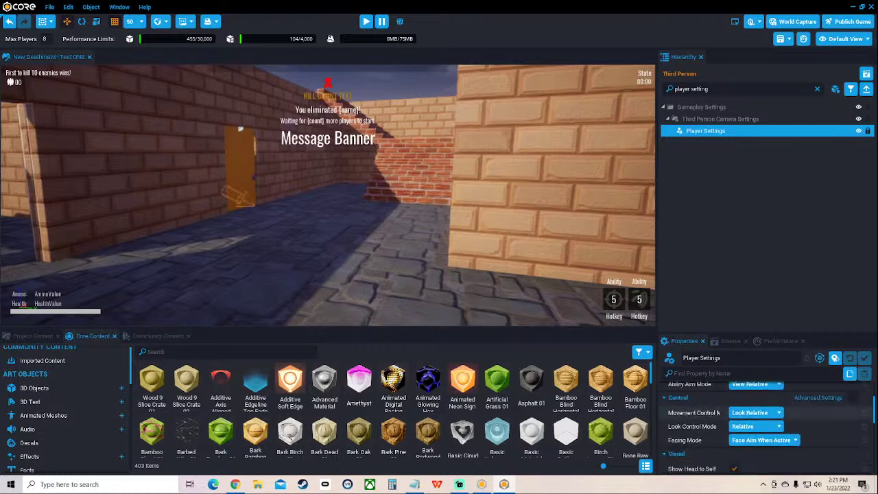
scroll(761, 425, "down", 5)
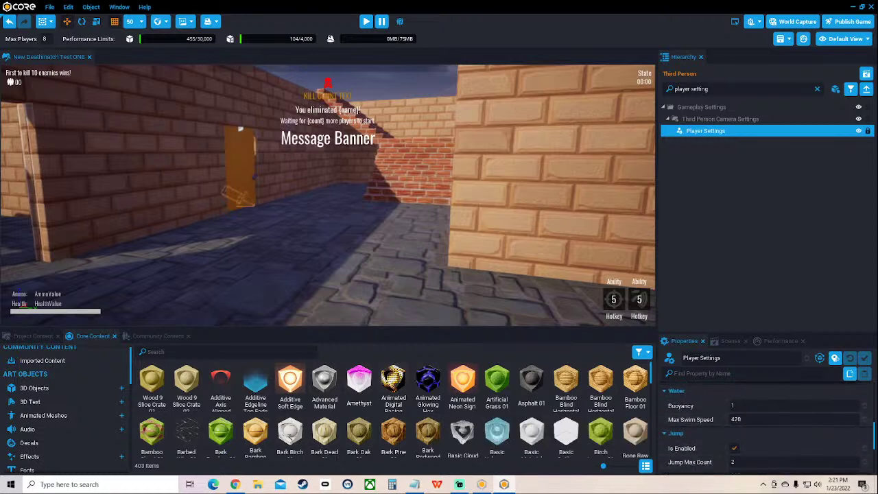
left_click(50, 7)
left_click(66, 17)
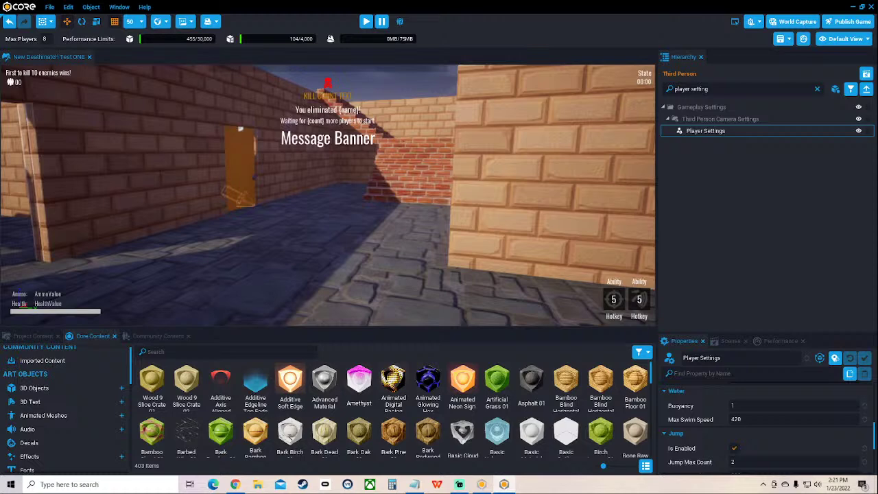
Playtest the changed jump limit in a preview, running through the rooms and jumping on the bushes, and end the preview
key("equal")
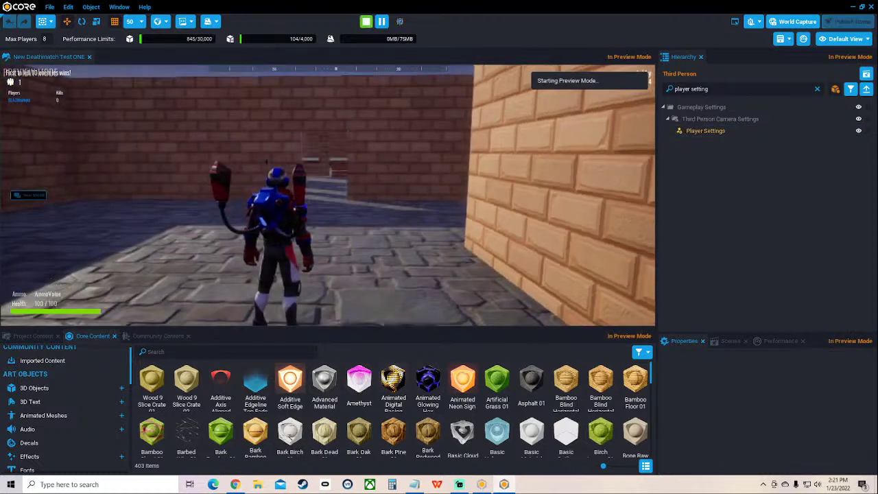
key("w")
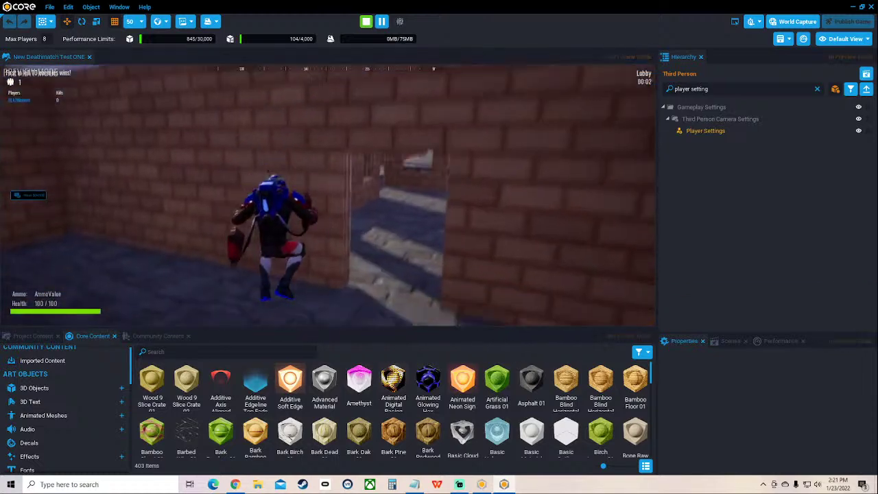
key("w")
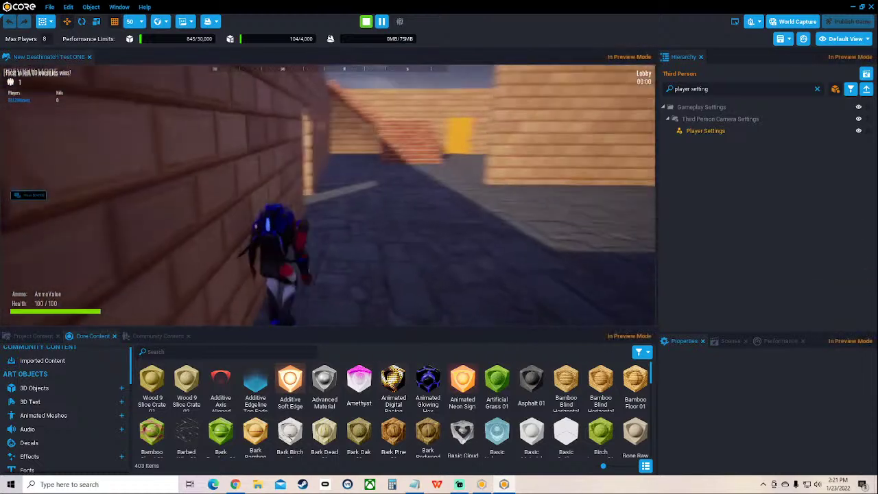
key("w")
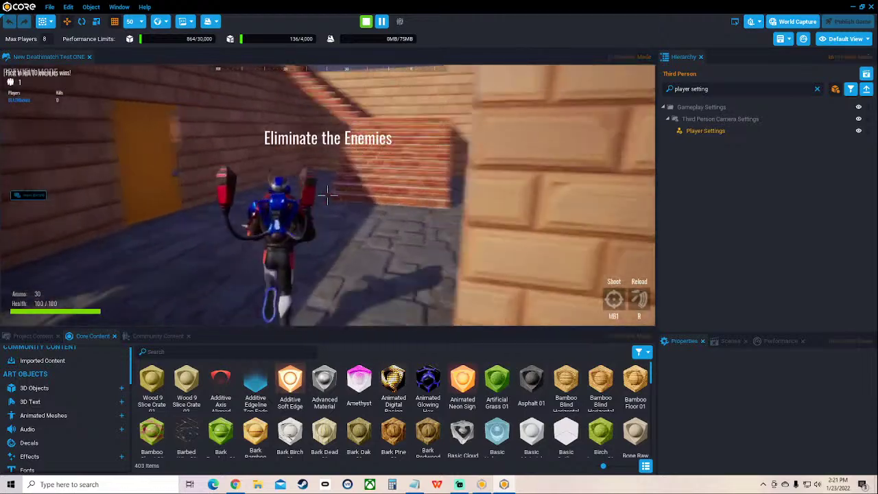
key("w")
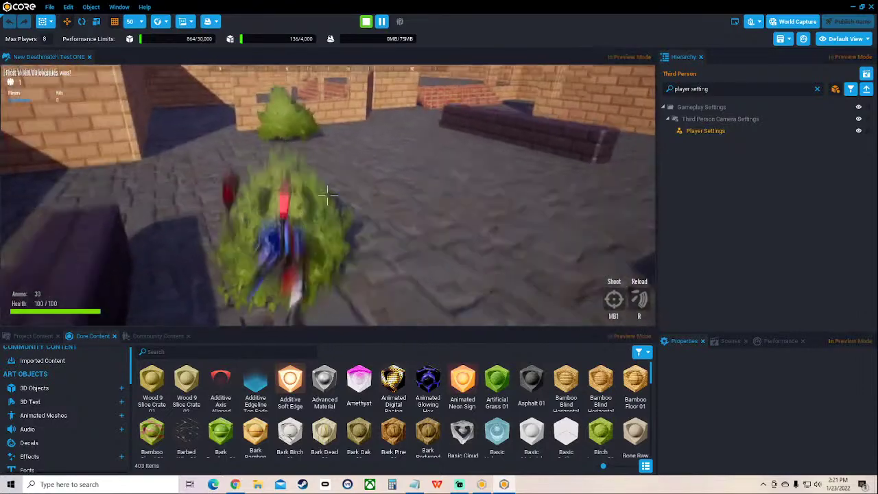
key("space")
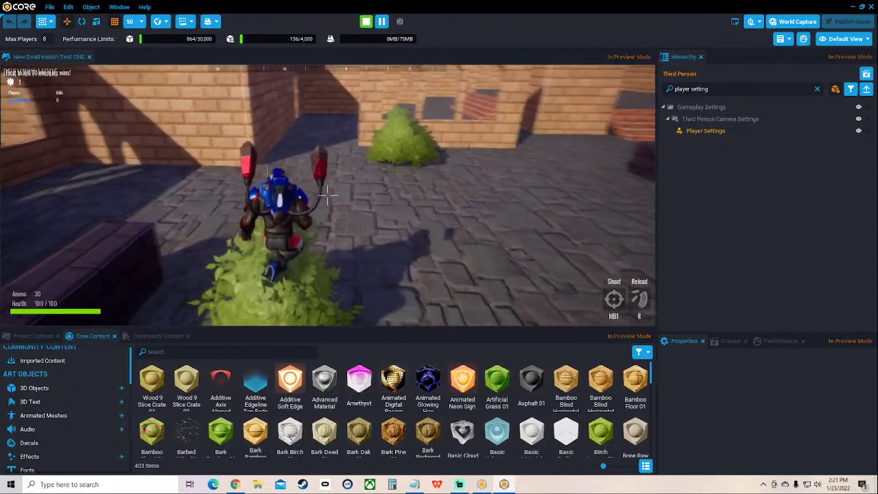
key("space")
key("space")
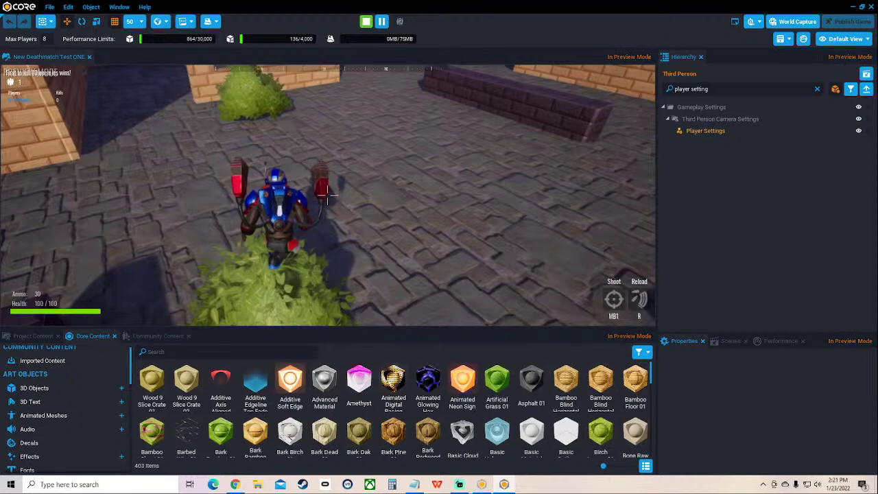
key("=")
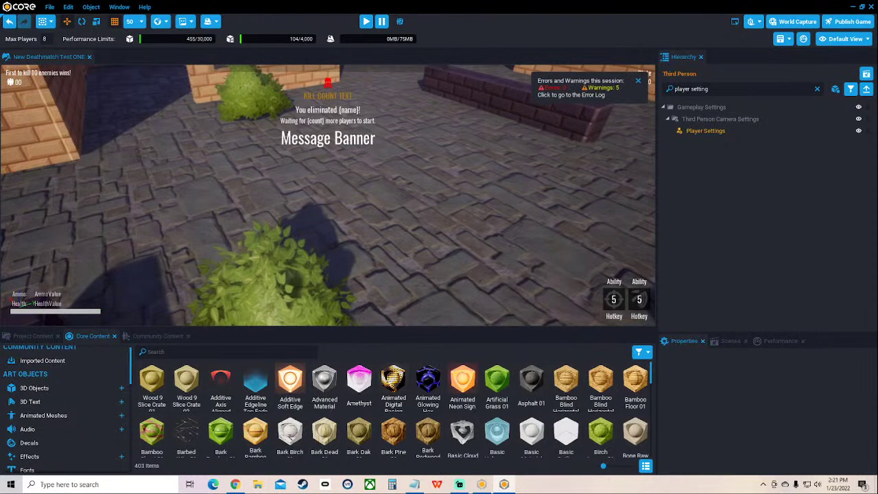
Open the Event Log from the session's warning notice, read the full warning lines and close the log
left_click(581, 91)
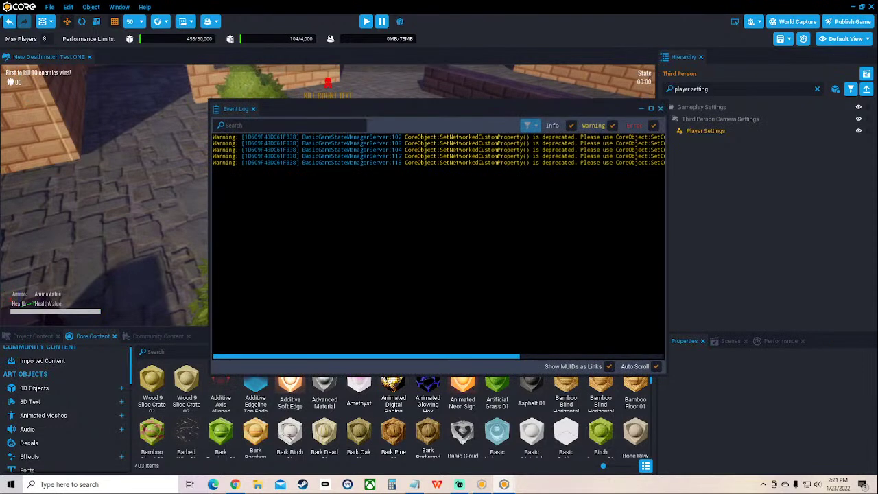
left_click_drag(439, 356, 583, 356)
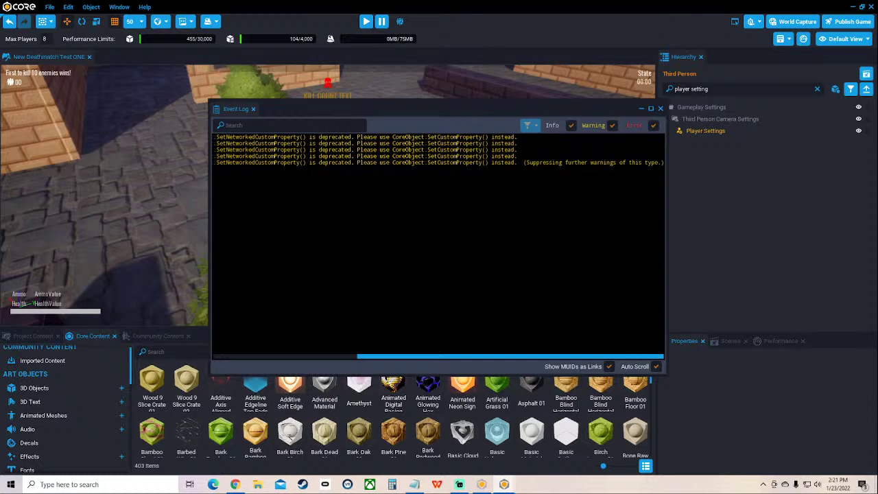
left_click(661, 108)
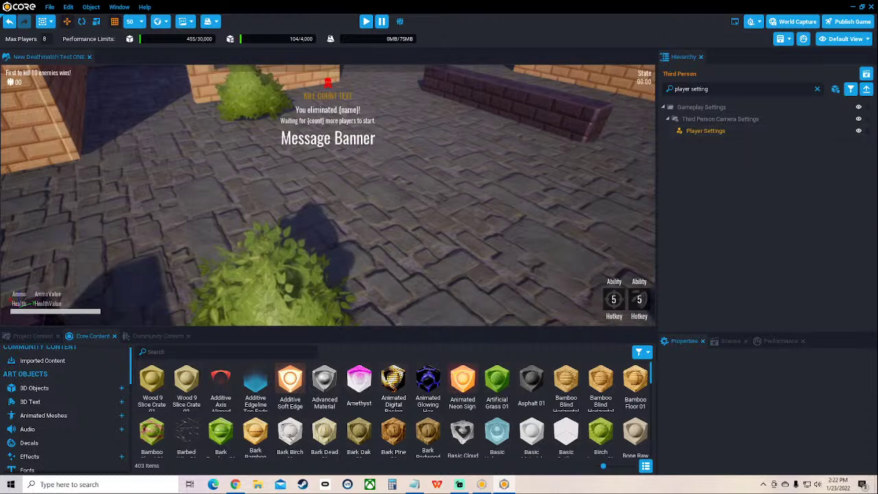
Switch to the Core Academy lesson in Chrome, watch the video's round kill limit section in full screen, and pause it
key("alt+Tab")
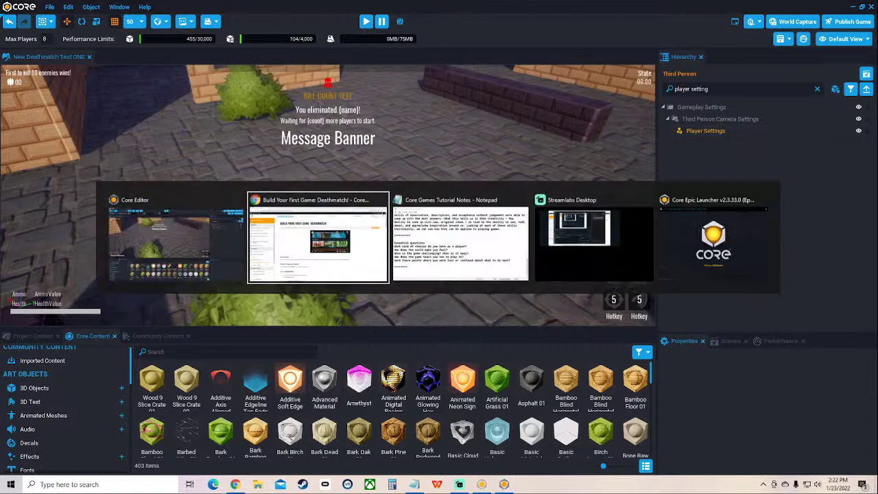
left_click(403, 283)
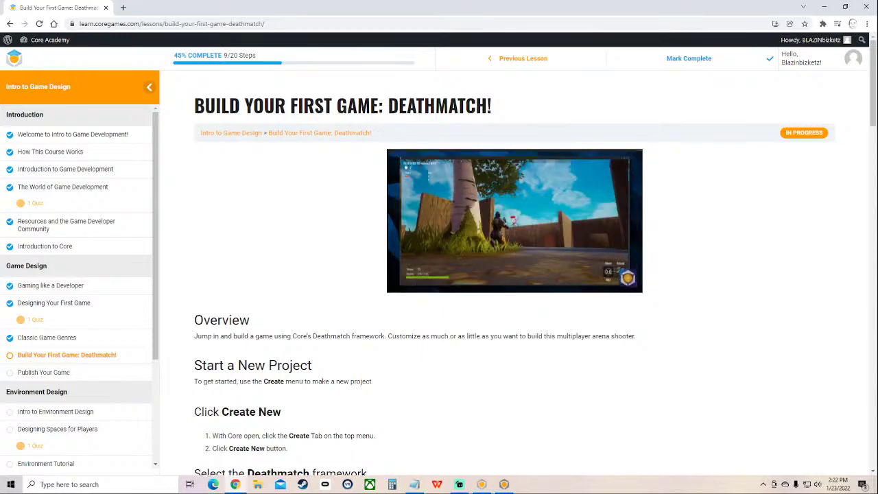
left_click(627, 283)
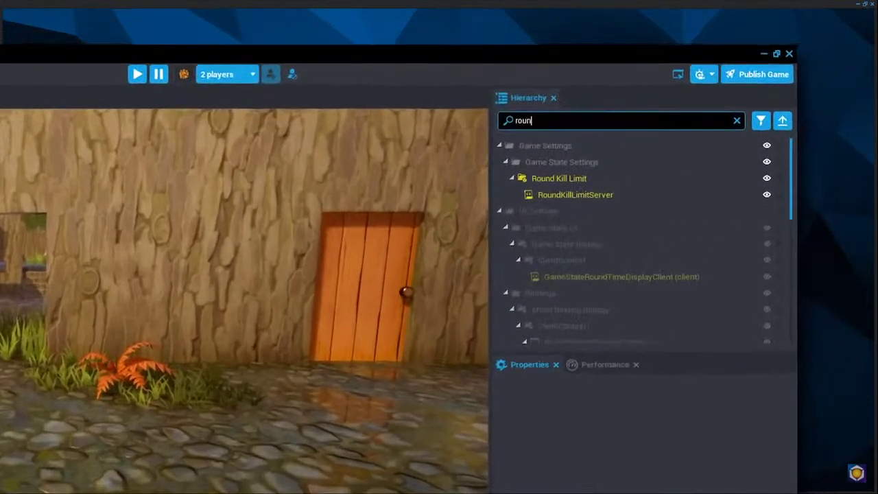
type("d kill")
left_click(651, 179)
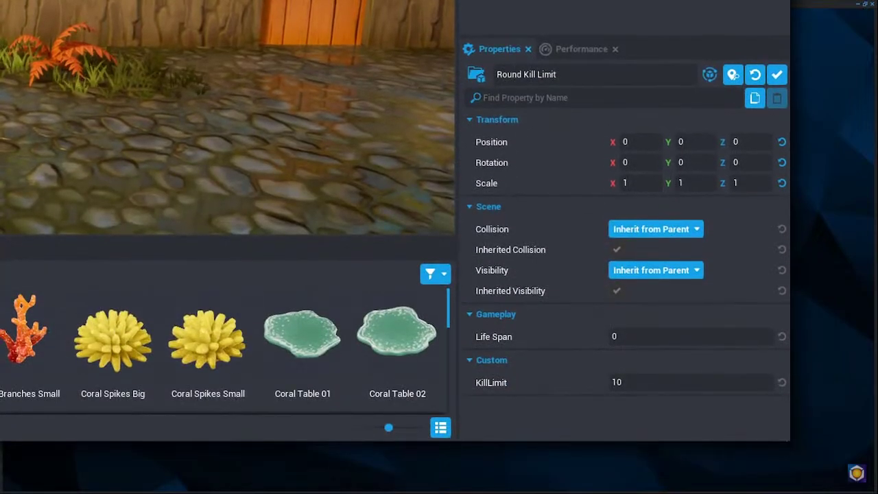
left_click(632, 383)
type("2")
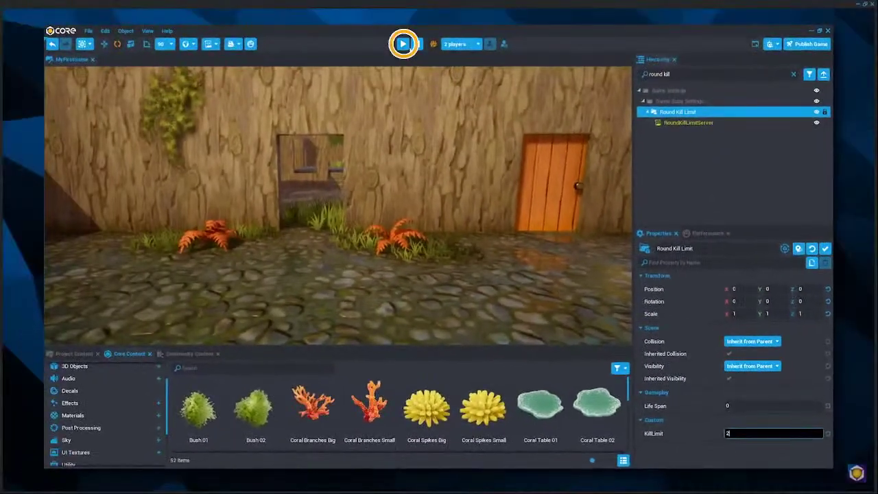
left_click(407, 44)
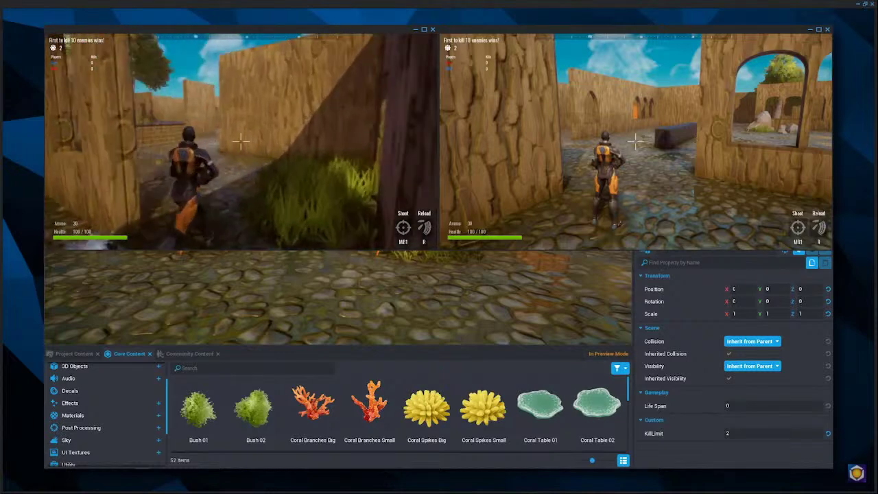
key("space")
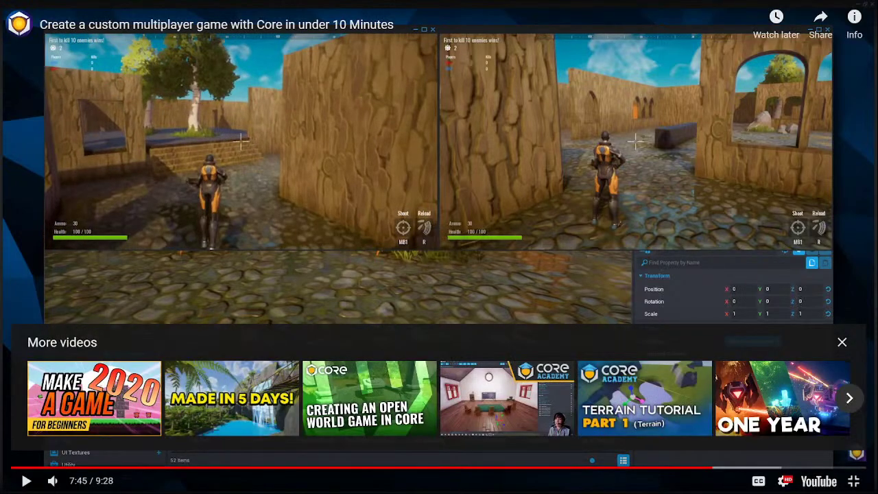
key("Escape")
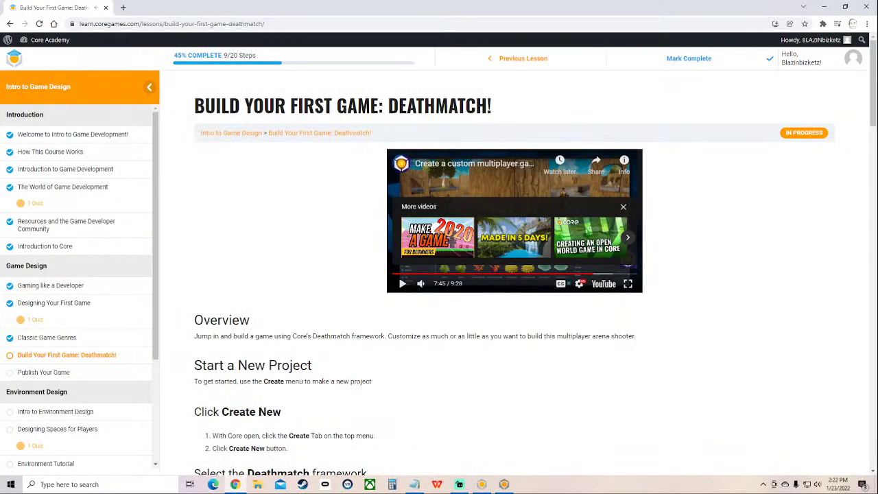
Switch to Core Editor and clear the "player setting" search in the Hierarchy
left_click(504, 484)
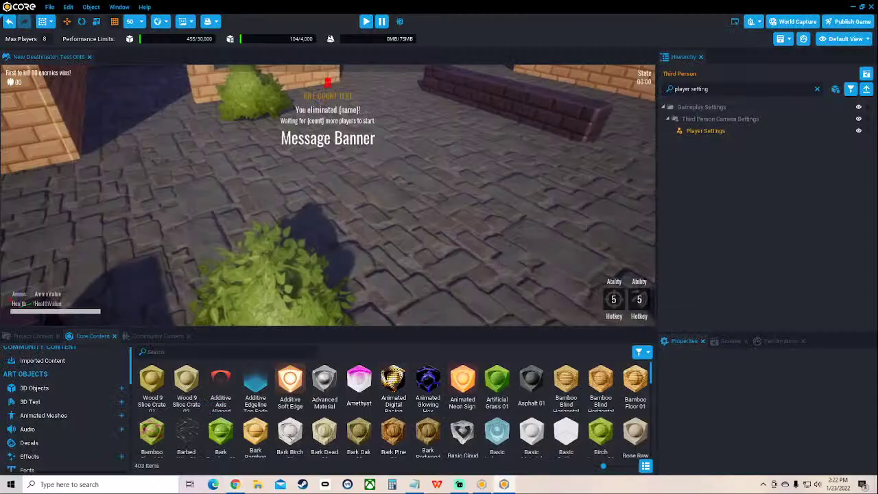
left_click(817, 89)
left_click(676, 89)
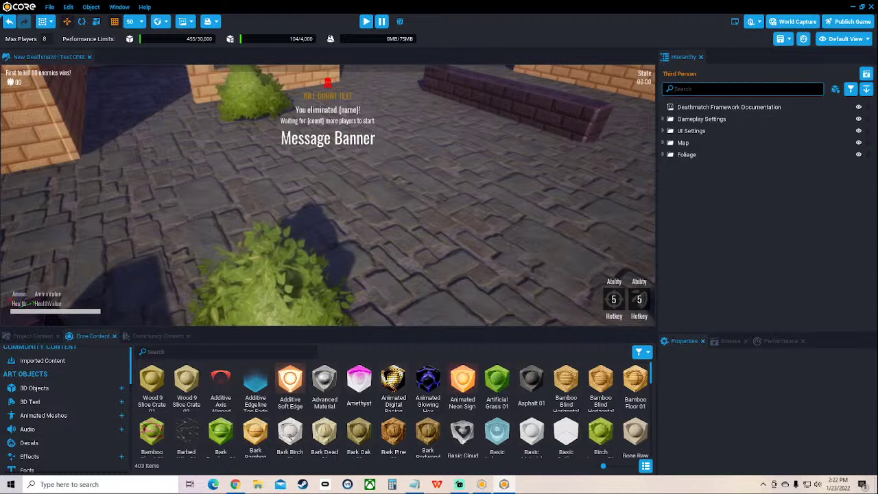
Switch to the Chrome lesson, rewind the video to the search for the round kill limit object, and pause it there
left_click(235, 484)
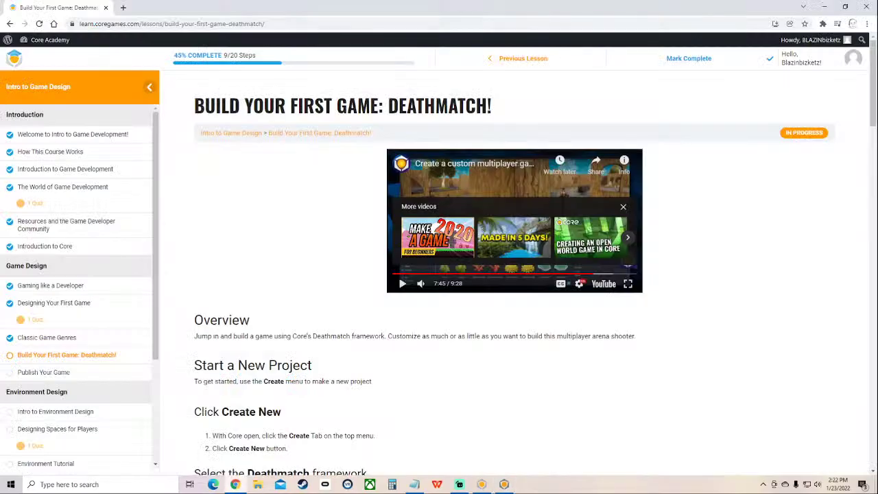
key("space")
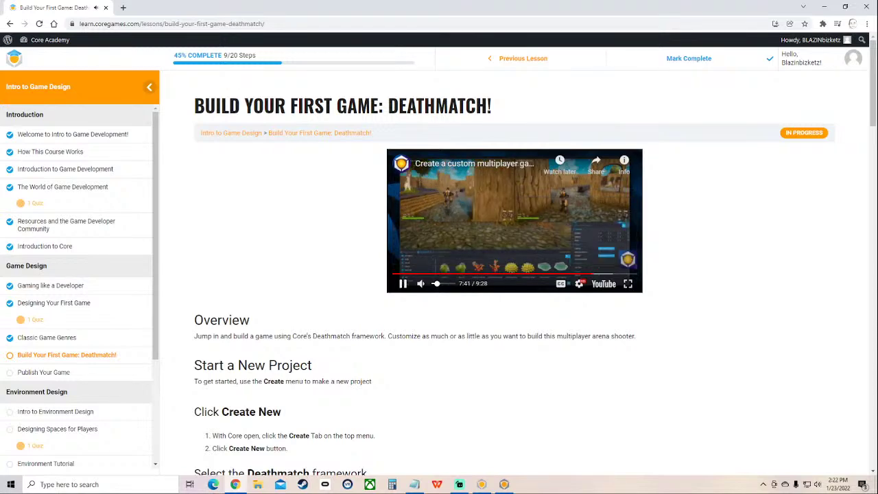
key("Left")
key("Left")
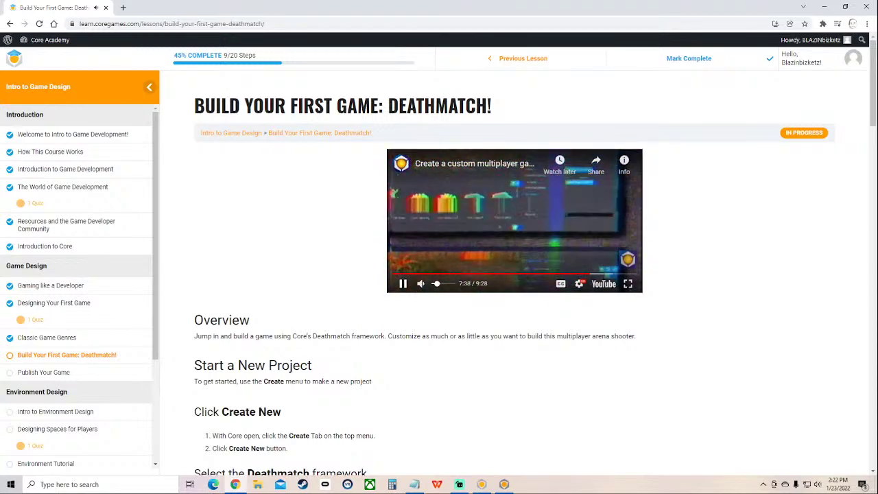
key("Left")
key("Left")
key("Left")
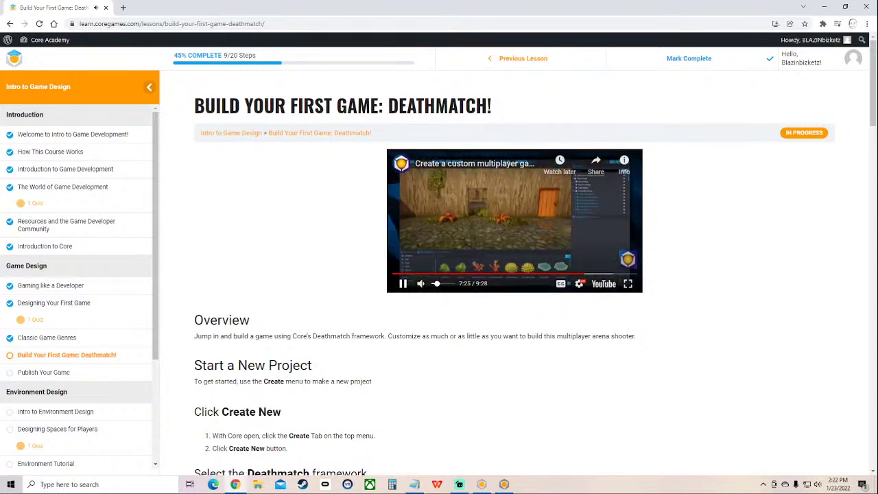
key("space")
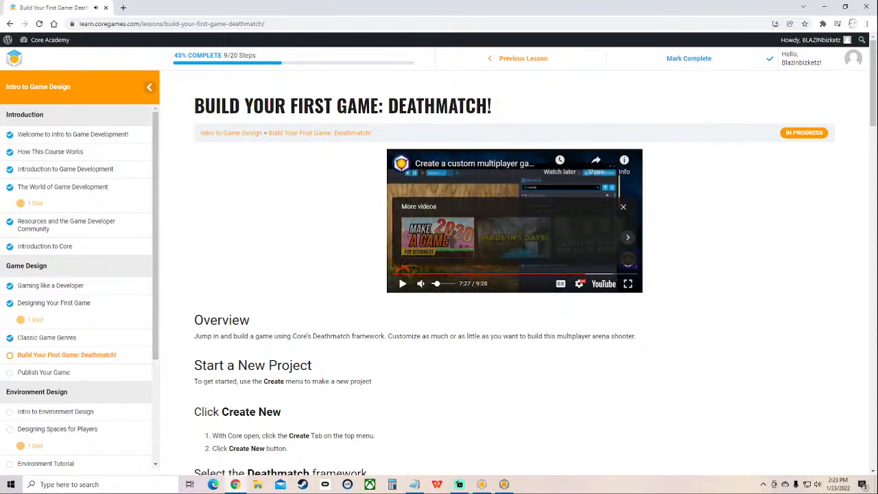
Switch to Core Editor, search the Hierarchy for "kill limi", and set KillLimit to 2 on the Round Kill Limit object
left_click(504, 484)
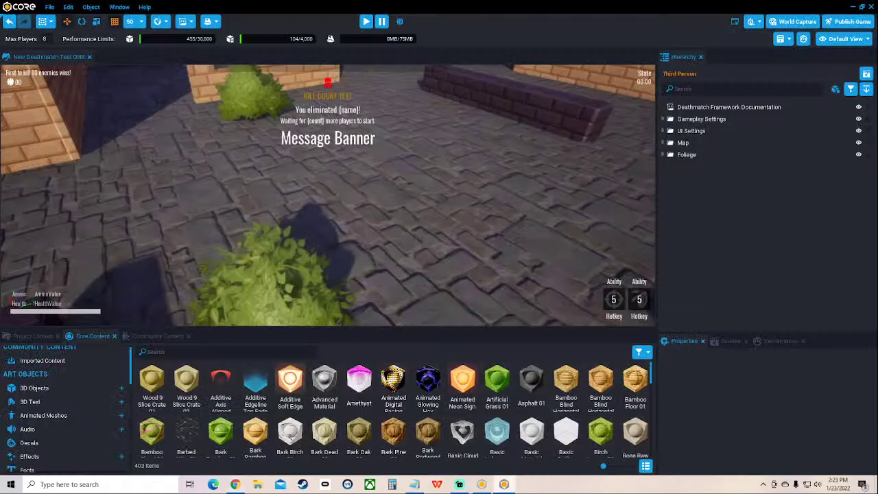
left_click(743, 89)
type("k")
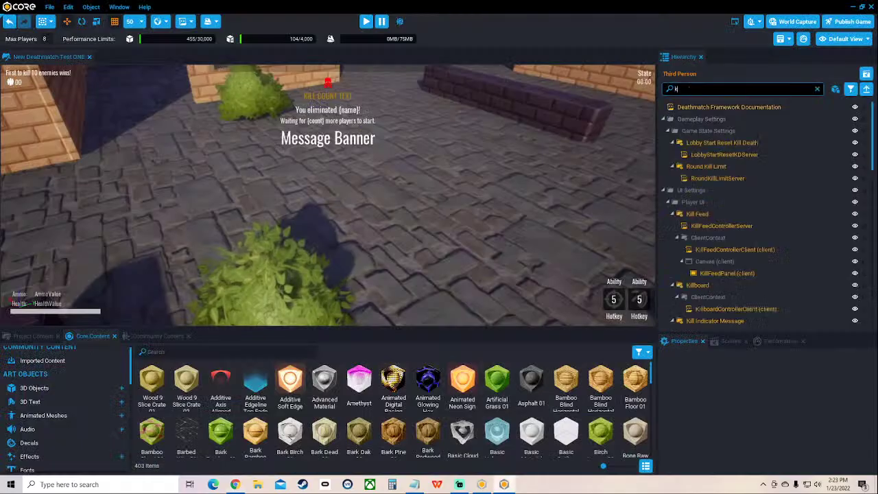
type("ill limi")
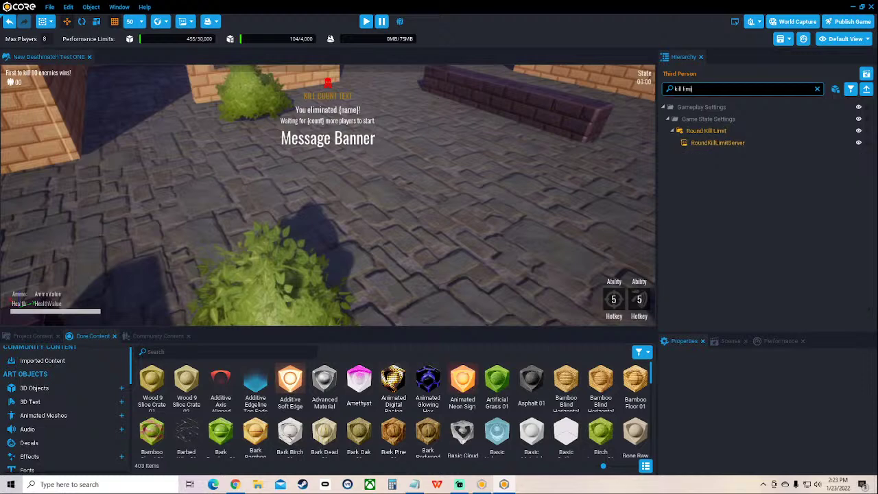
left_click(706, 130)
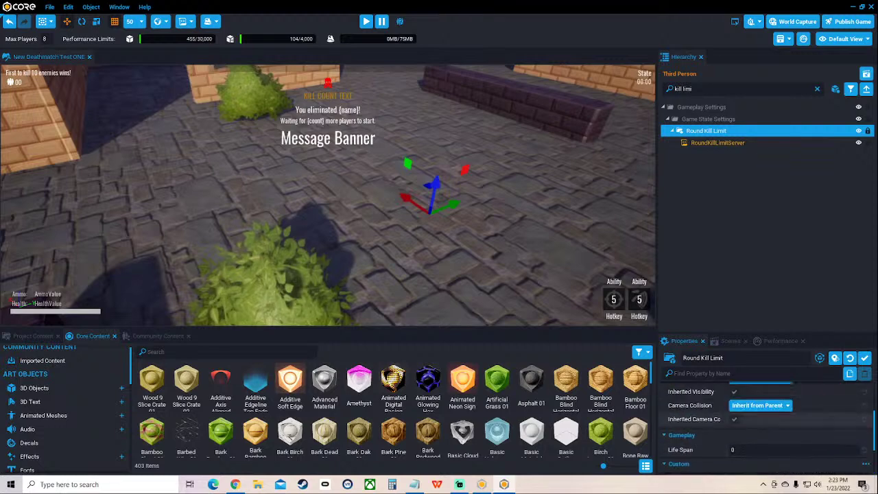
scroll(765, 421, "down", 11)
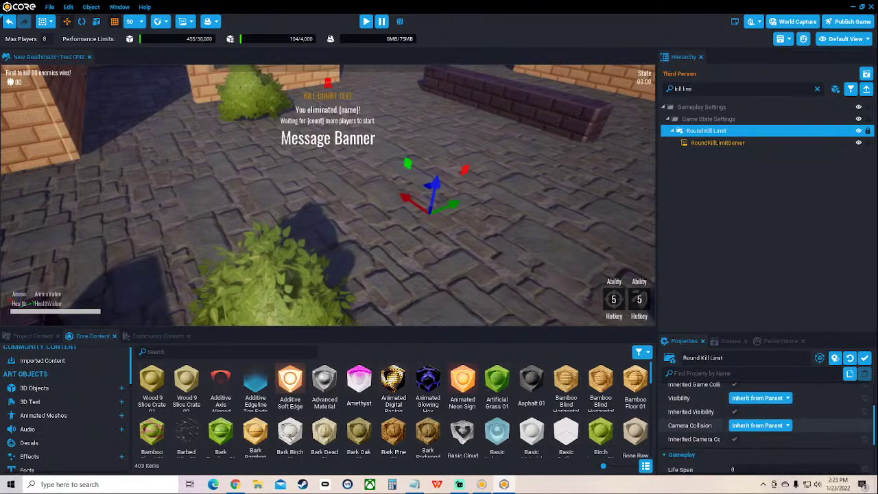
left_click(763, 425)
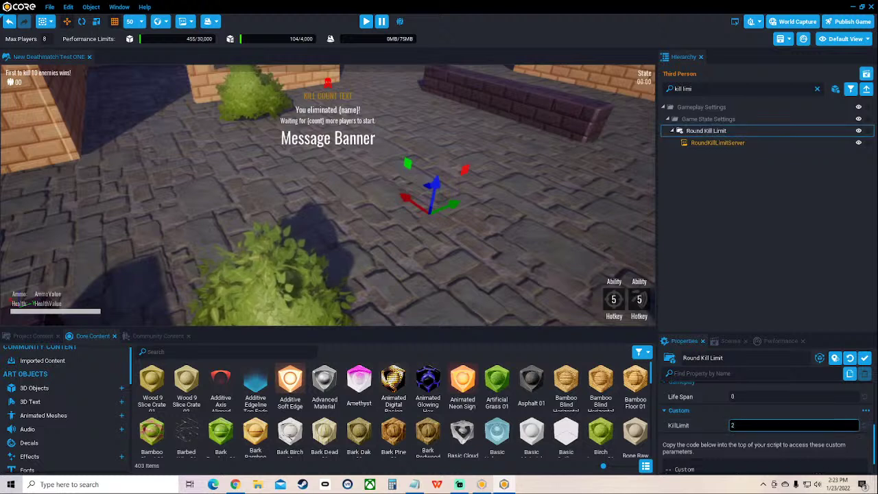
Switch to the Chrome lesson, watch the video in full screen through the KillLimit change, and pause it
key("alt+Tab")
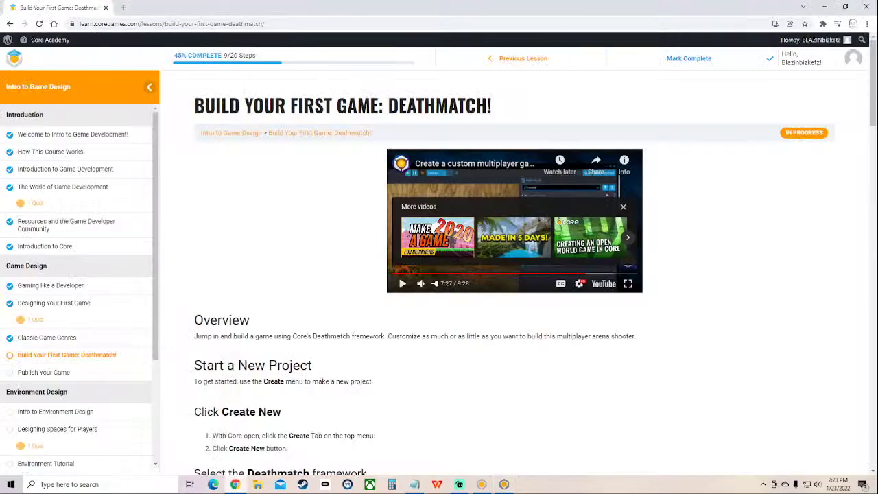
left_click(402, 283)
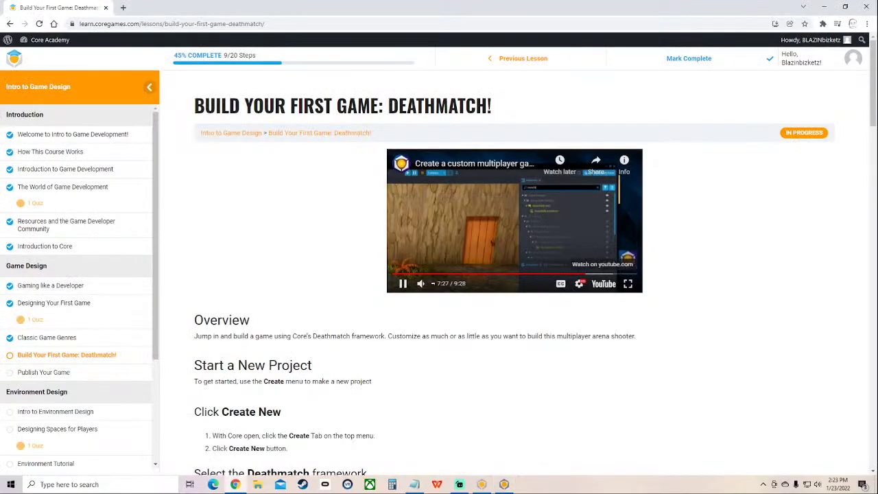
key("f")
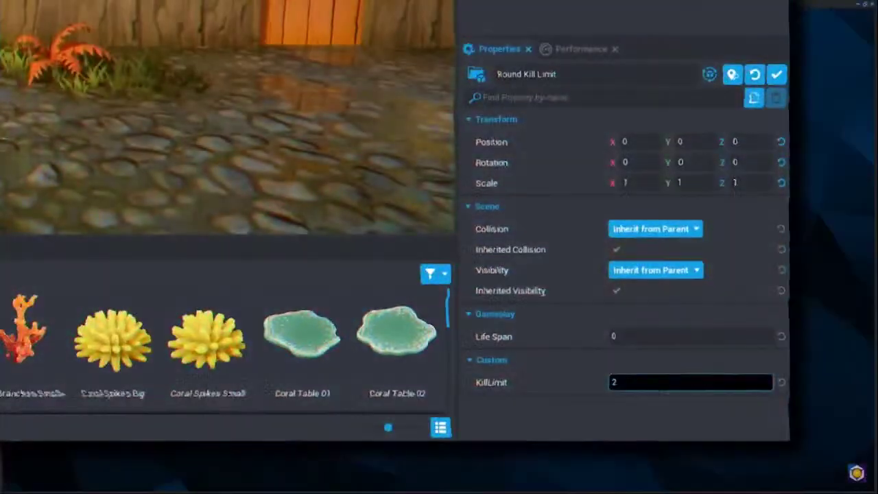
key("space")
key("Escape")
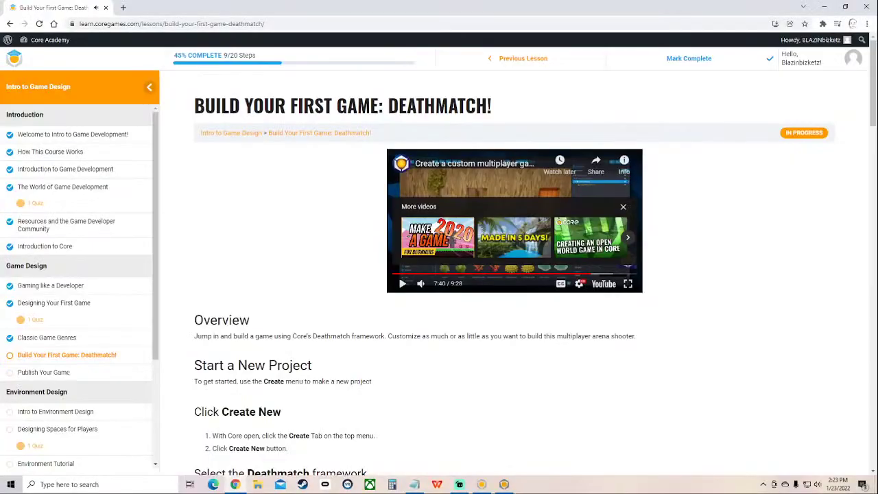
Switch to Core Editor and save the project
left_click(504, 485)
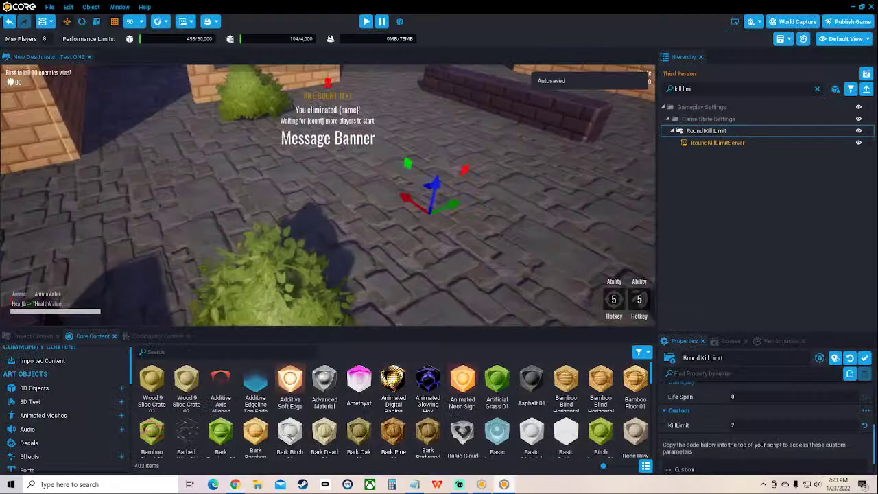
left_click(50, 7)
left_click(58, 17)
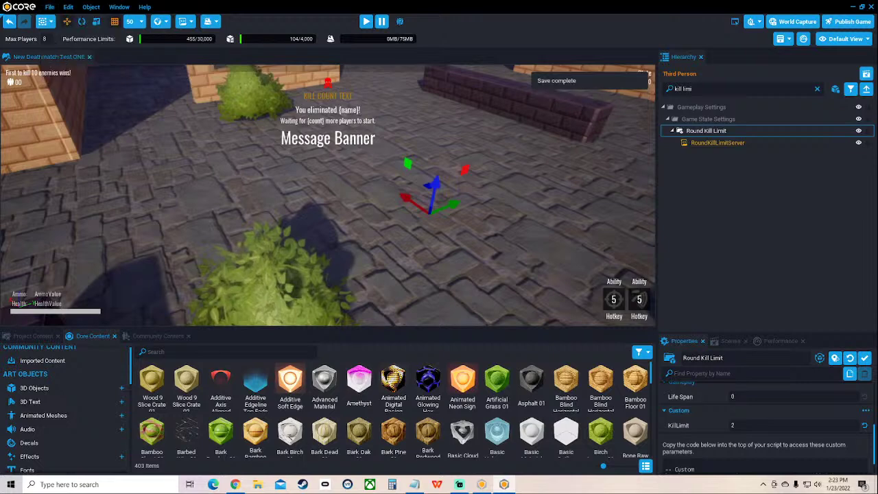
Start a two-player preview, move the first player through the arena, and shoot the opponent to test the round kill limit
left_click(367, 22)
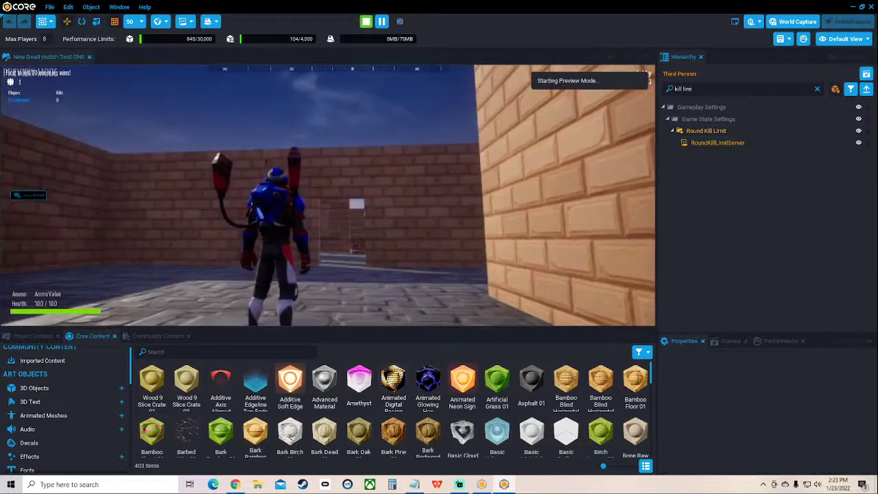
key("equal")
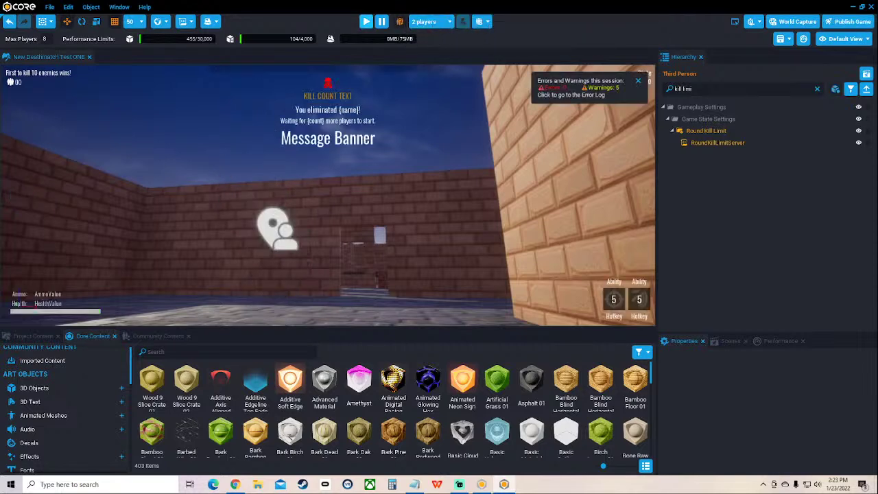
key("equal")
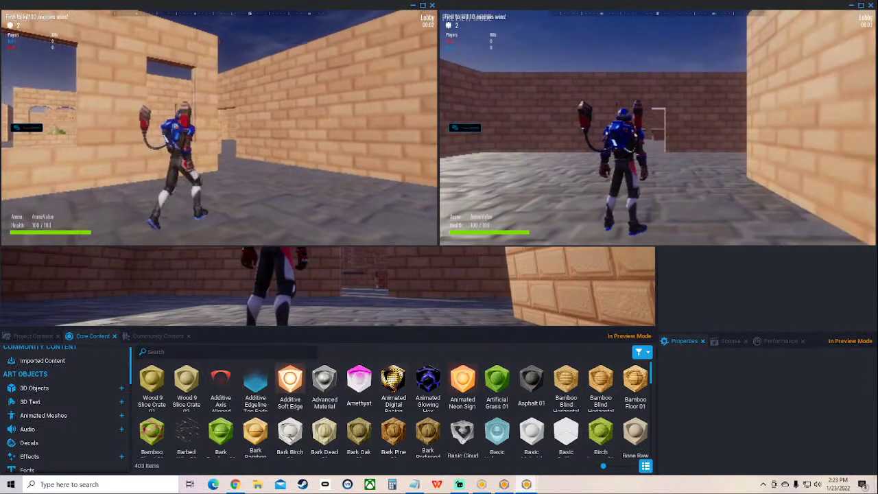
key("w")
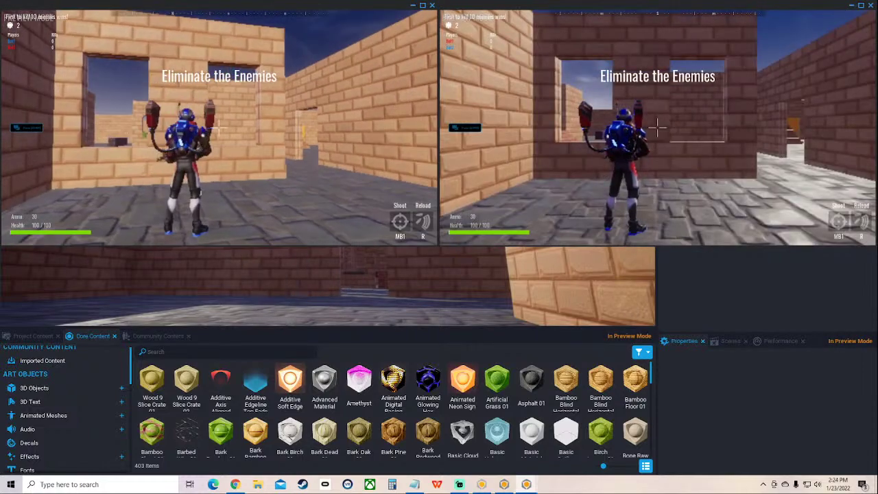
key("w")
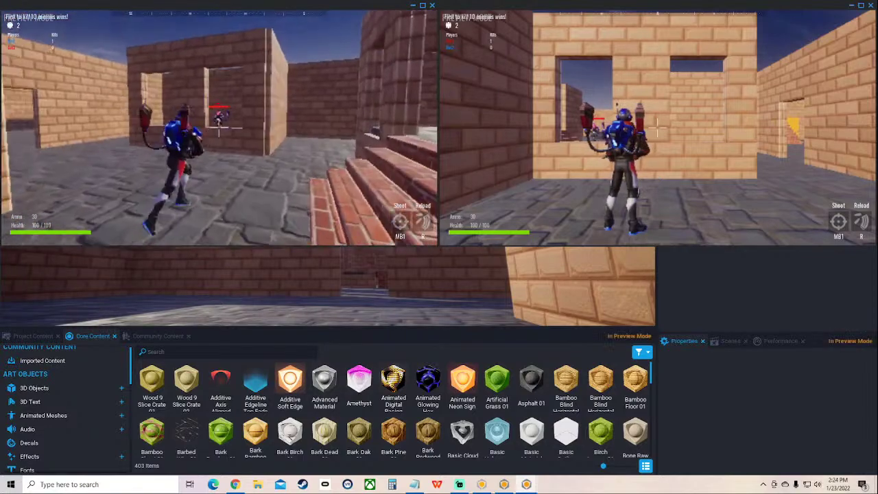
left_click(219, 128)
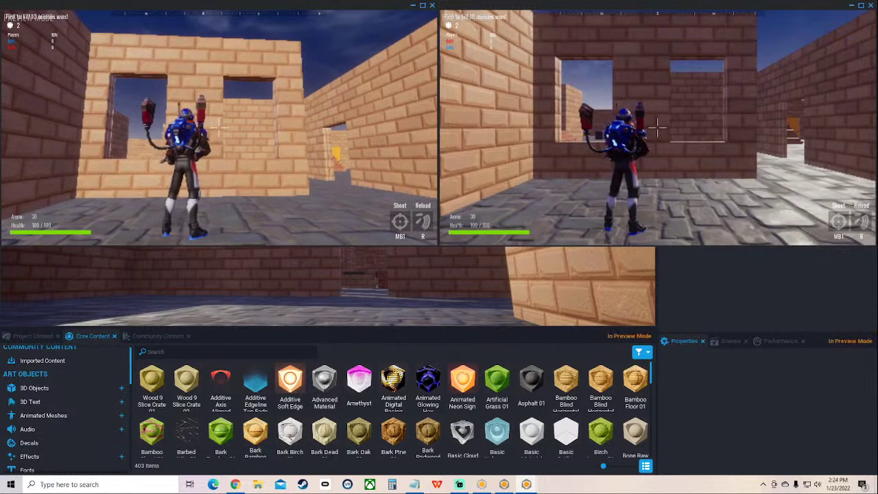
Leave the first player's game window and stop the two-player preview
key("Tab")
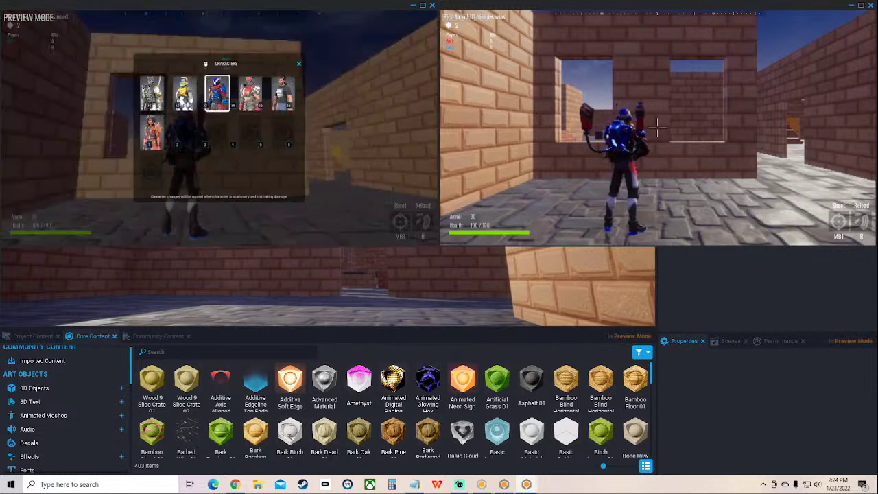
key("Escape")
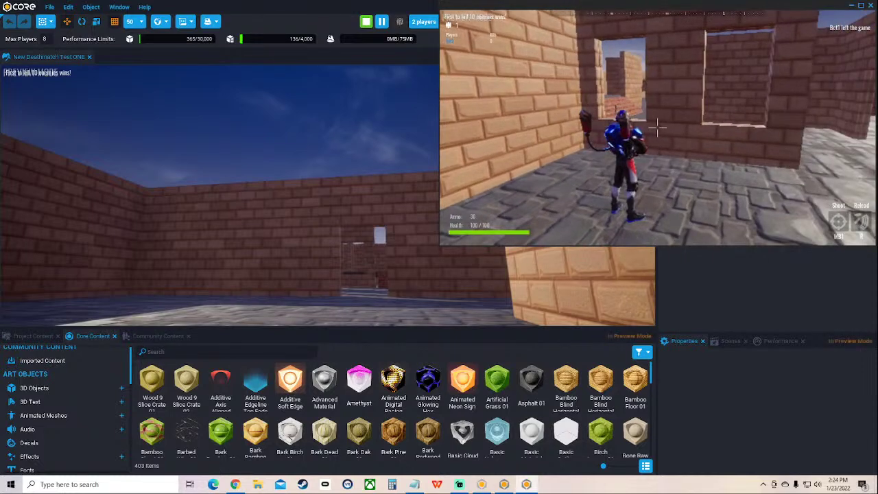
key("w")
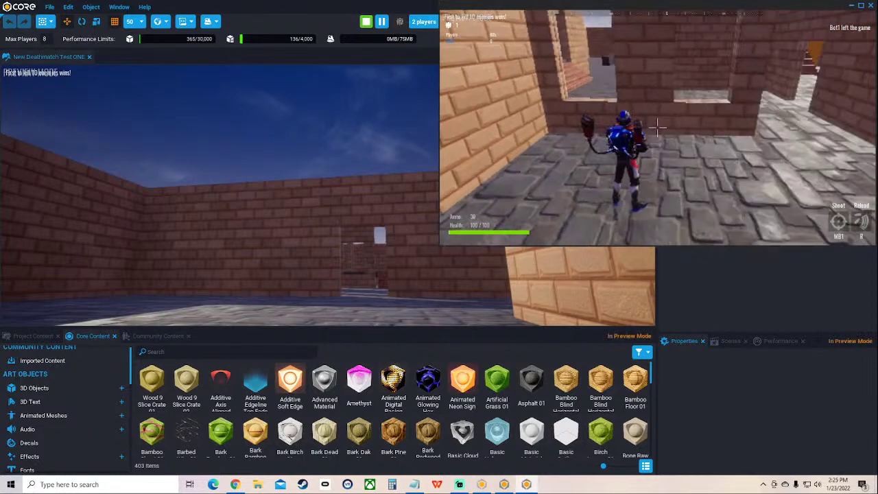
key("alt")
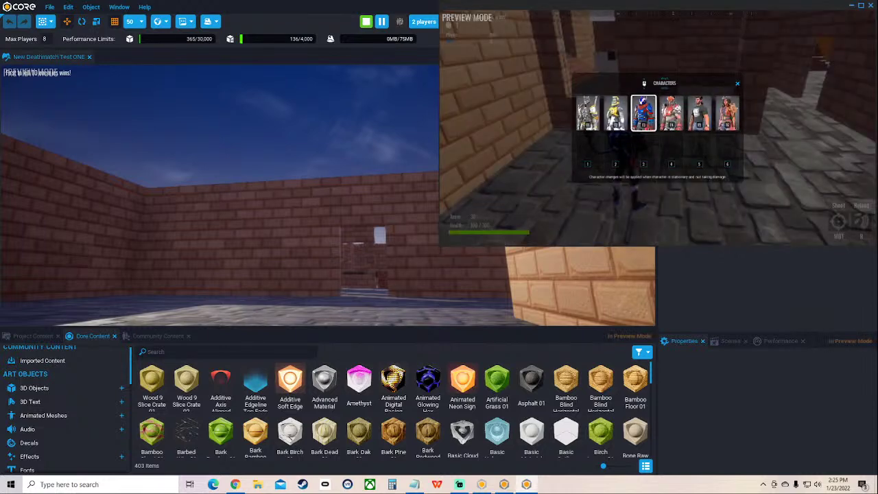
left_click(366, 21)
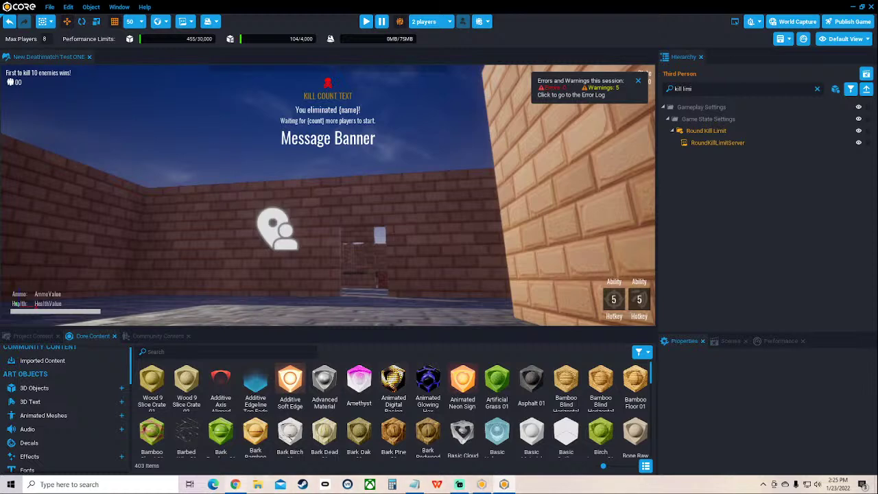
Switch to the Chrome lesson, watch the video in full screen through the UI Text Box change, pause it, and leave full screen
left_click(235, 484)
left_click(402, 283)
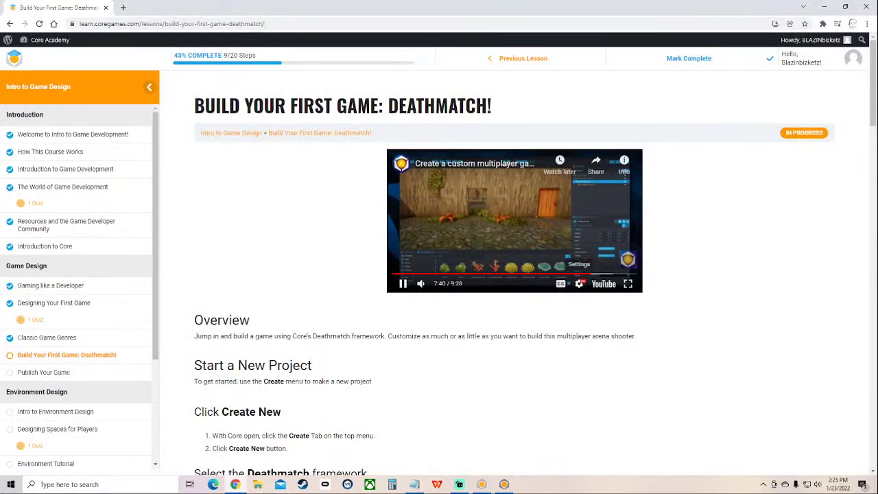
left_click(628, 283)
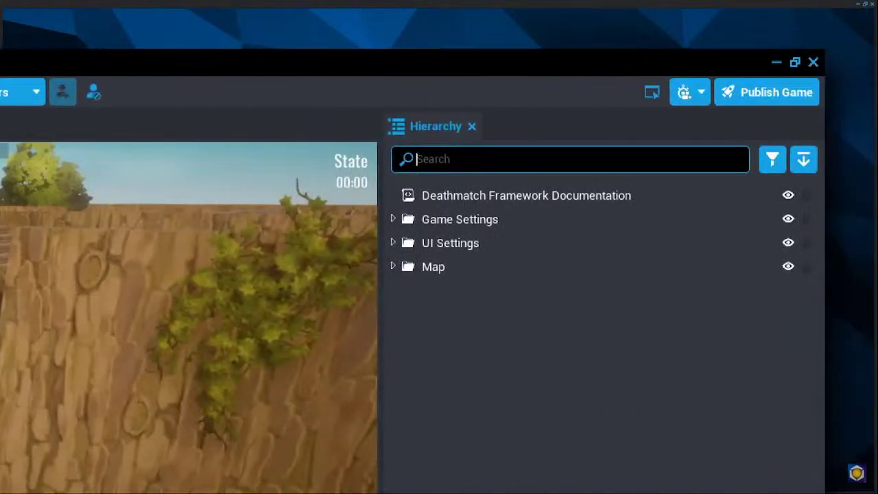
type("ui text")
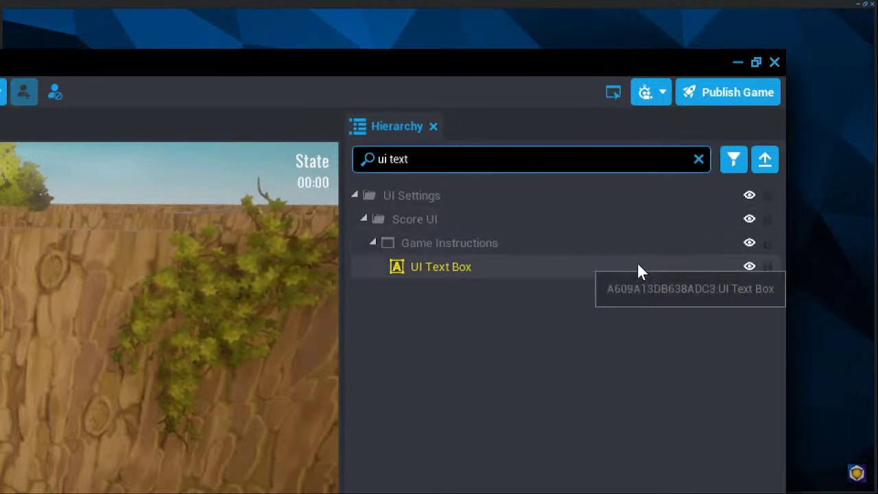
left_click(638, 264)
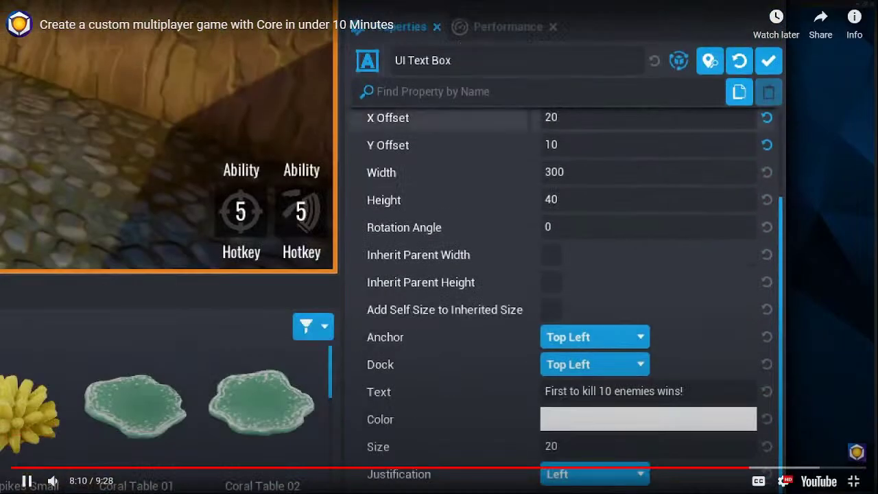
left_click(680, 392)
key("Left")
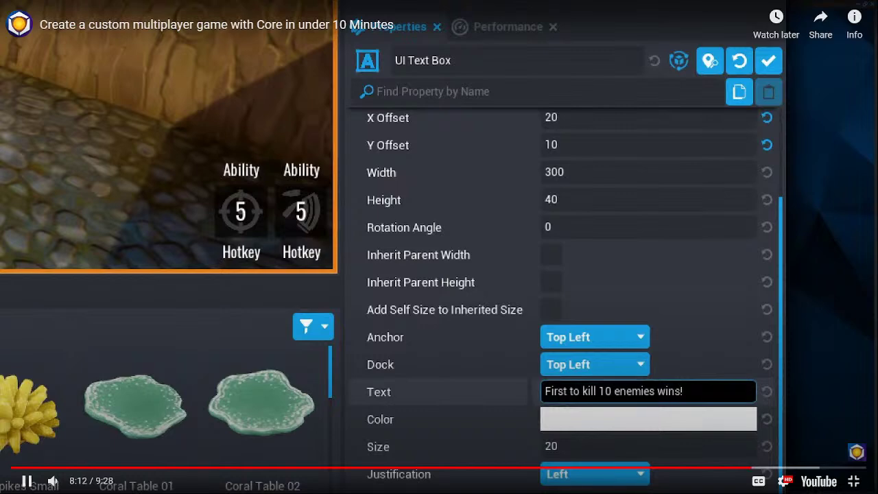
key("Delete")
key("Delete")
type("2")
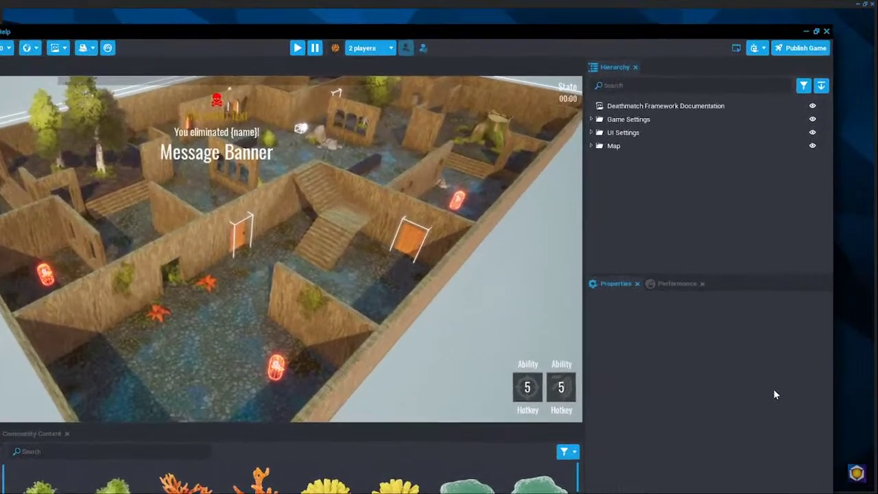
key("space")
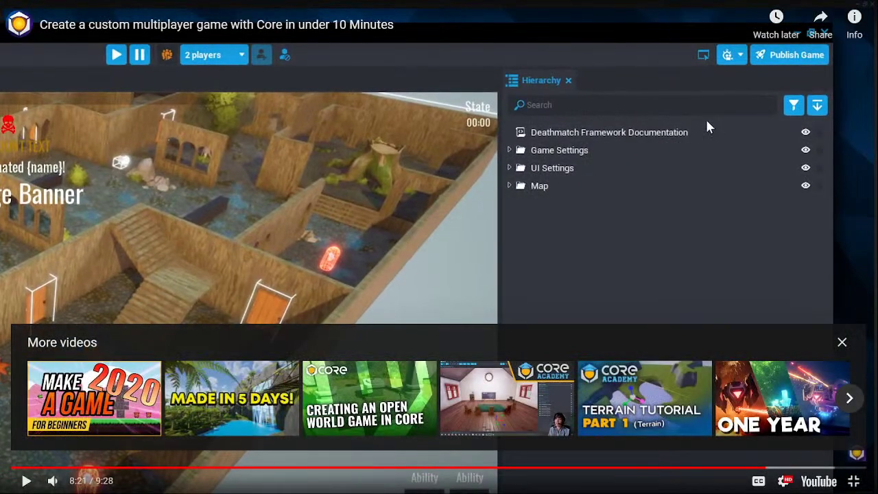
key("Escape")
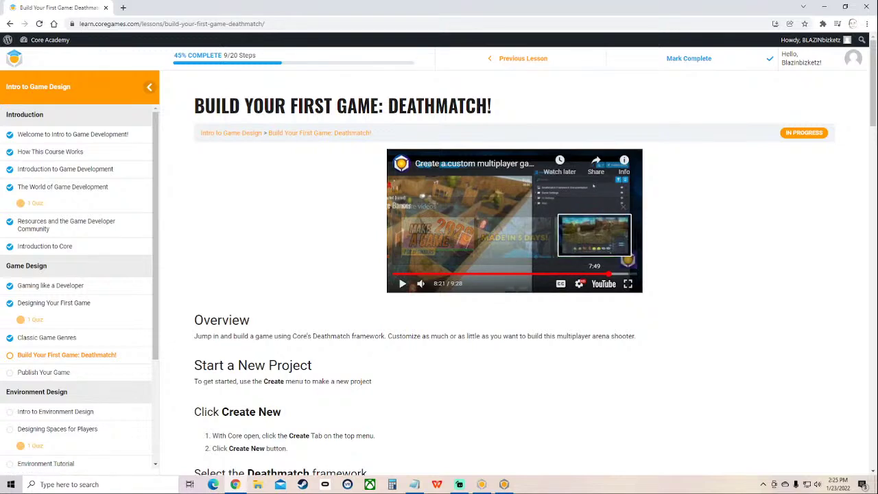
Rewind the lesson video to 7:49, watch it in full screen up to the "ui text" search, and pause it there
left_click(595, 274)
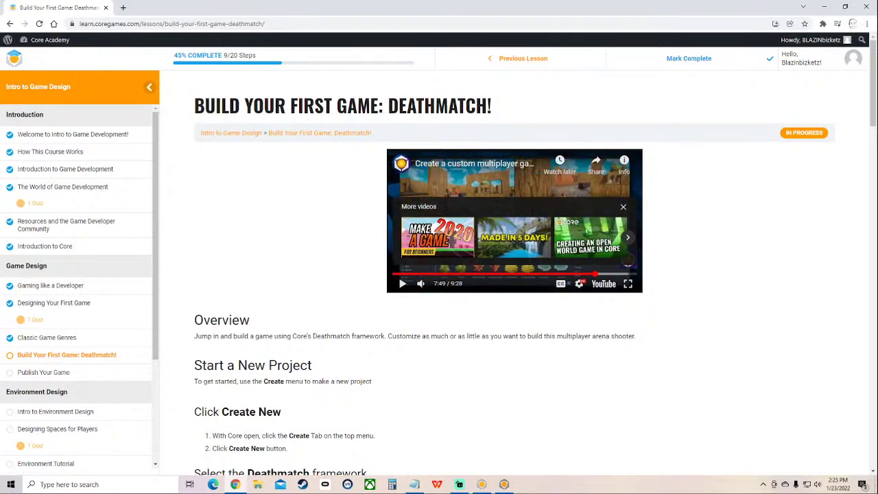
left_click(509, 210)
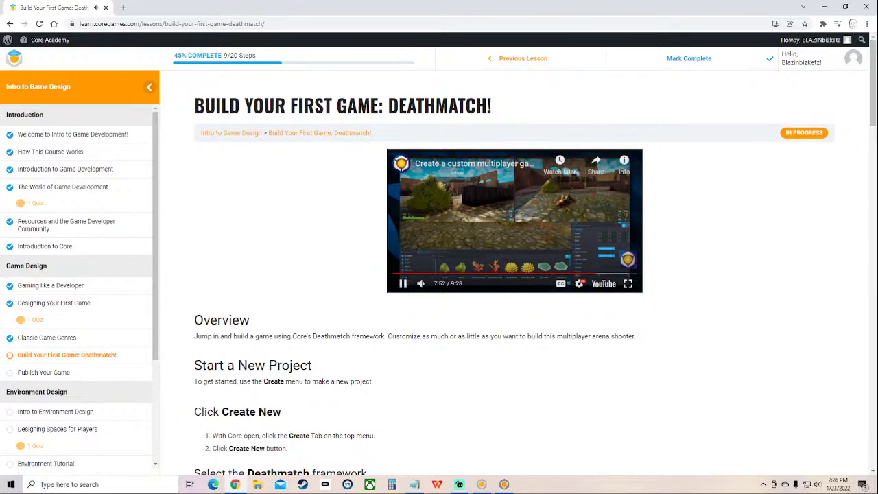
left_click(627, 283)
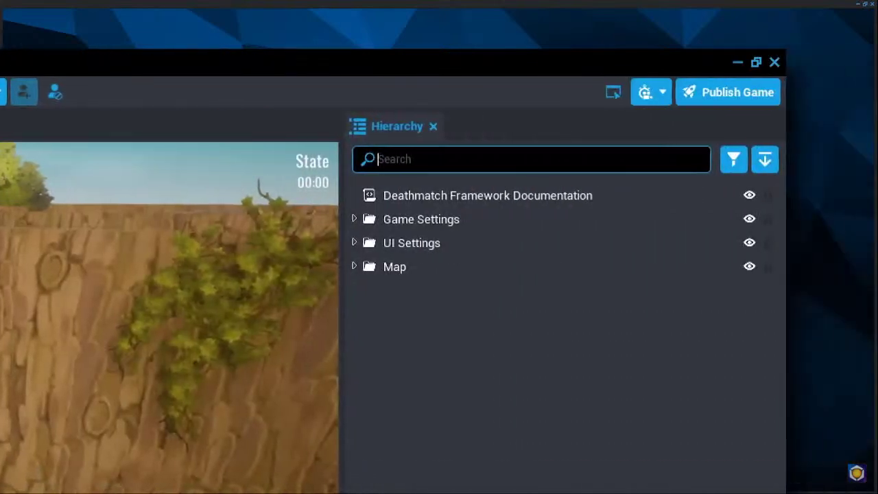
key("space")
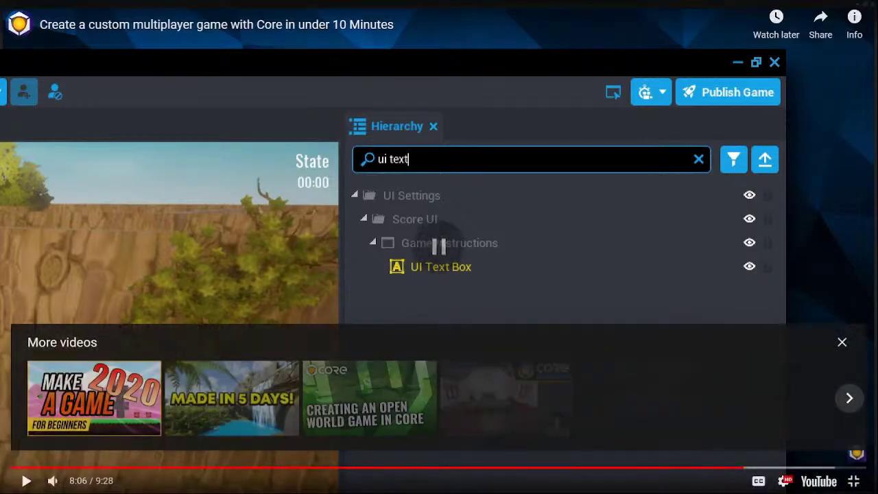
key("Escape")
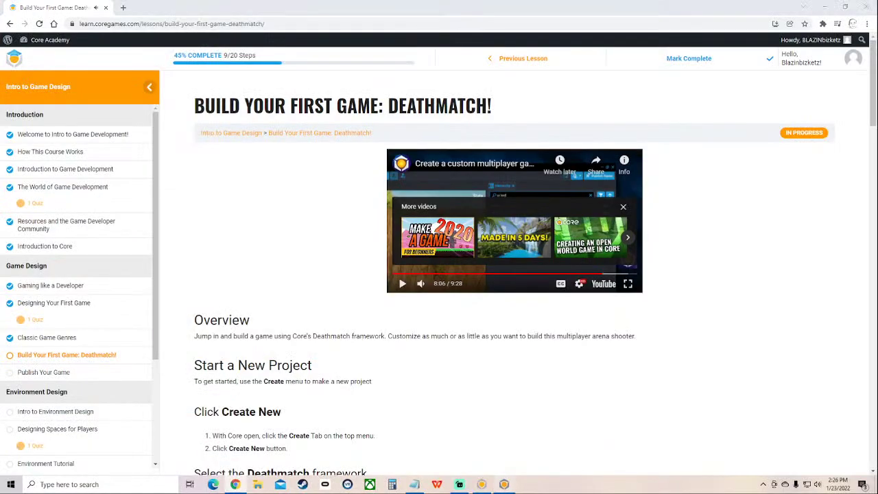
Switch to Core Editor and replace the Hierarchy search with "ui text"
key("alt+Tab")
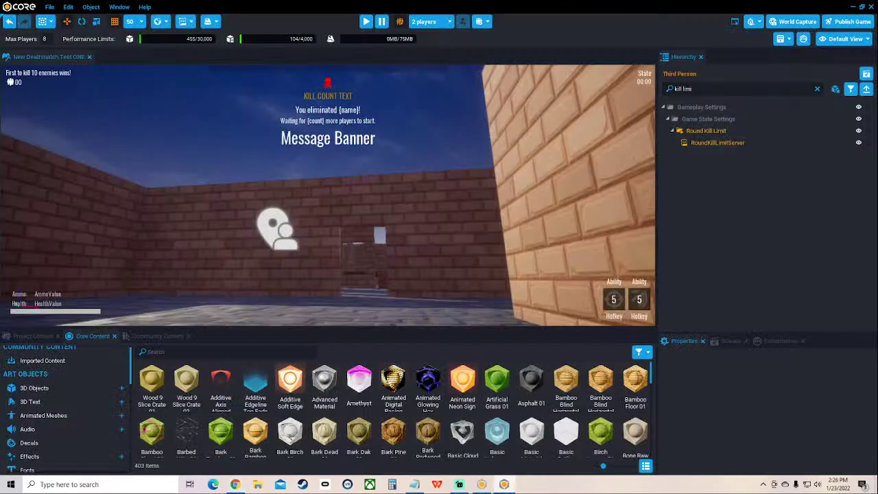
left_click(817, 89)
left_click(744, 89)
type("ui text")
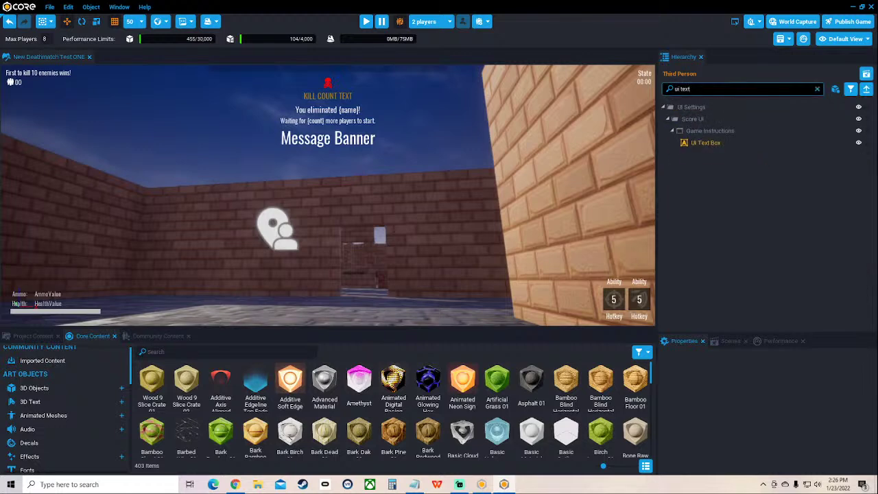
Set the UI Text Box's text under Game Instructions to "Kill Your Enemy 10 Times To Win" and clear the Hierarchy search
left_click(707, 143)
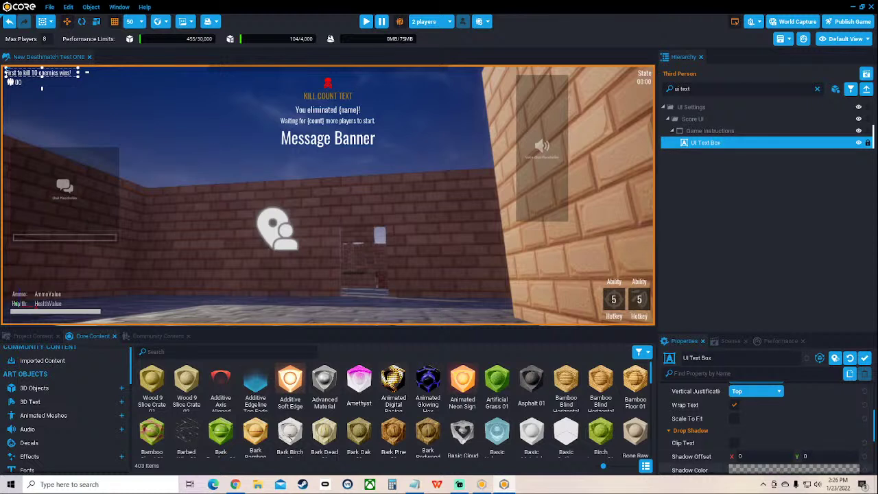
scroll(765, 425, "down", 6)
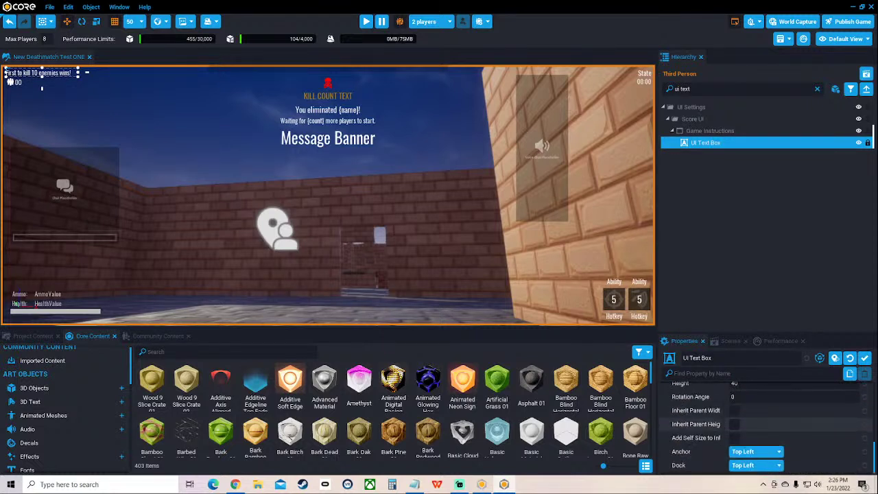
scroll(765, 433, "up", 6)
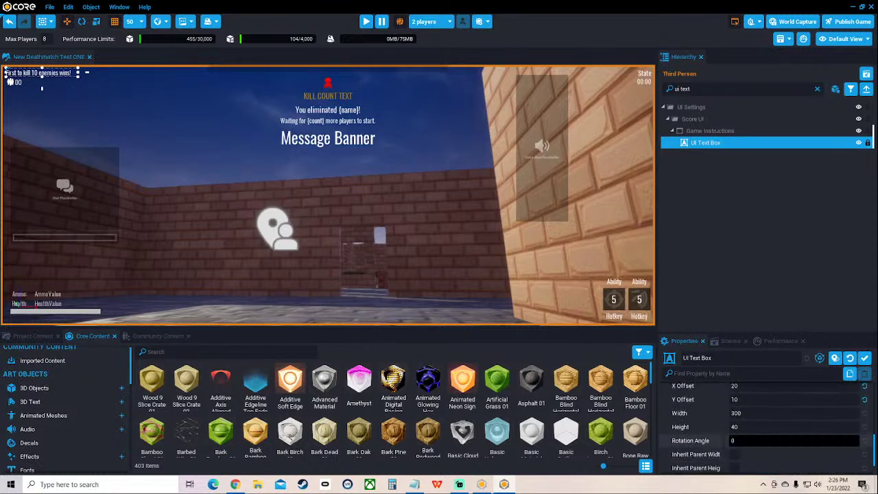
scroll(765, 439, "up", 5)
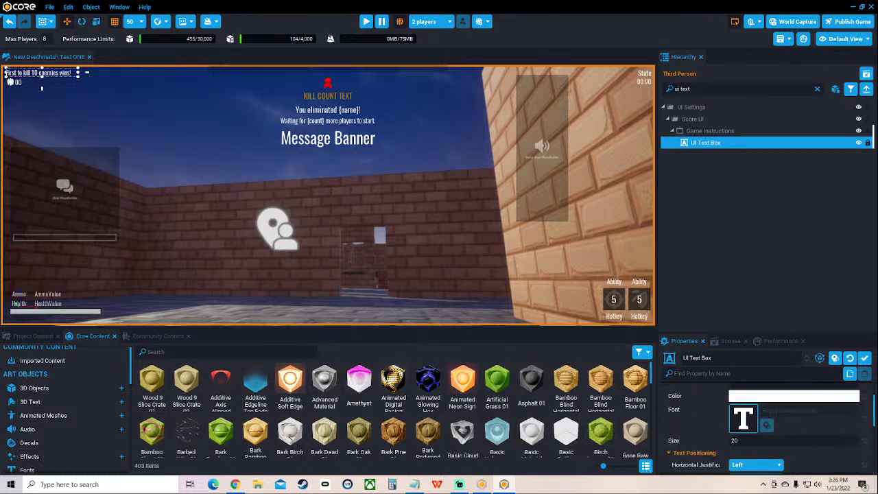
scroll(782, 425, "up", 1)
left_click(782, 415)
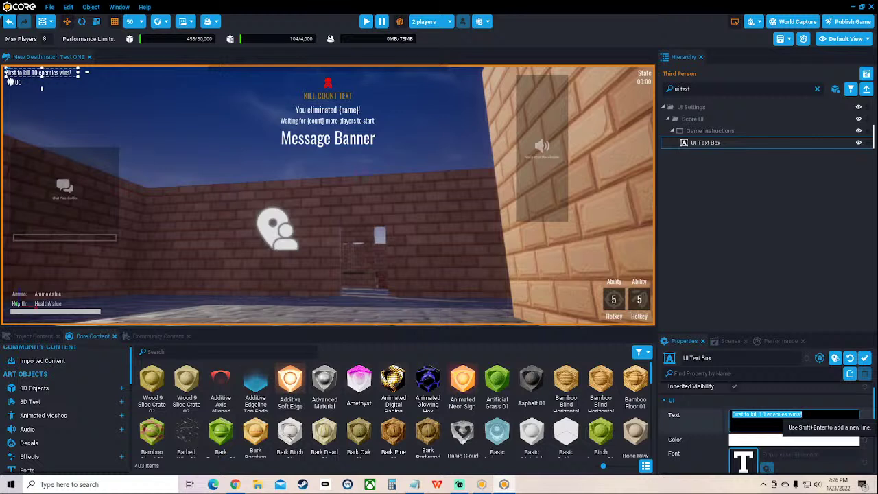
type("Kill")
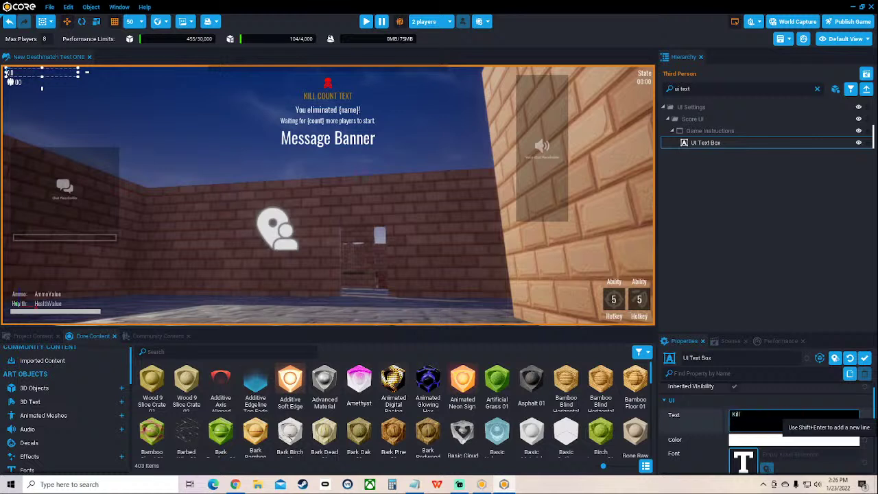
type(" Your Enemy 10 Times To")
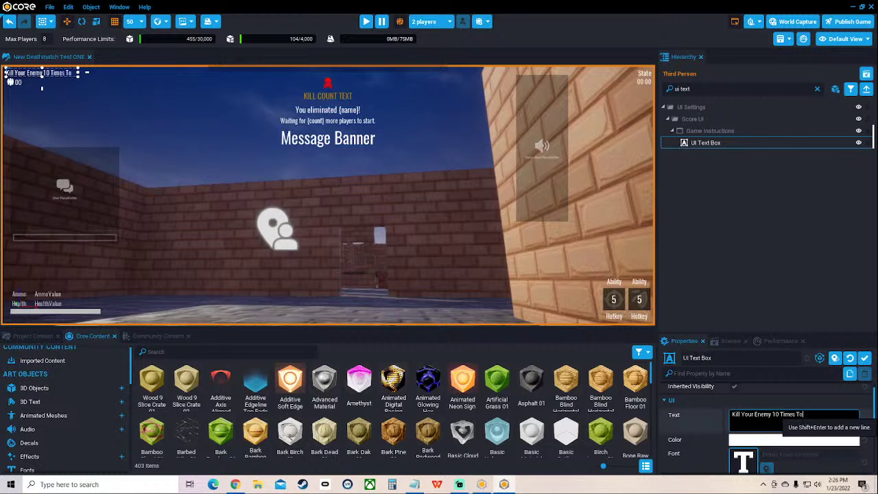
type(" Win")
left_click(665, 401)
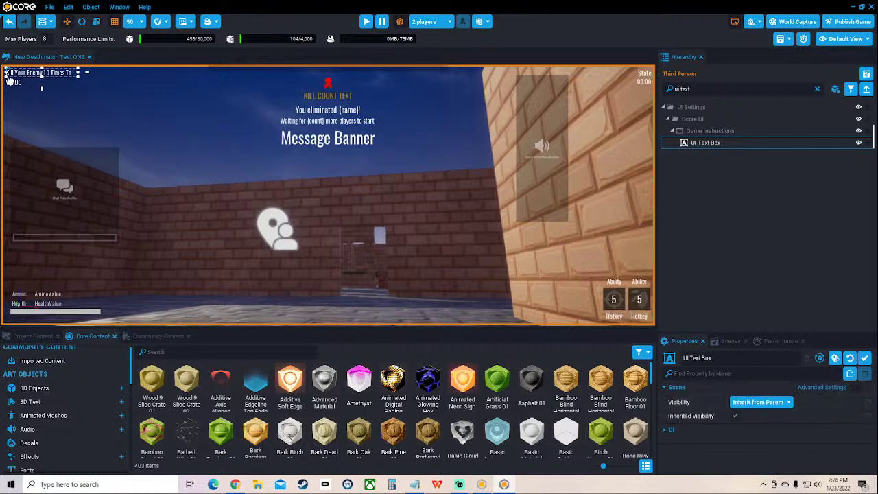
left_click(817, 89)
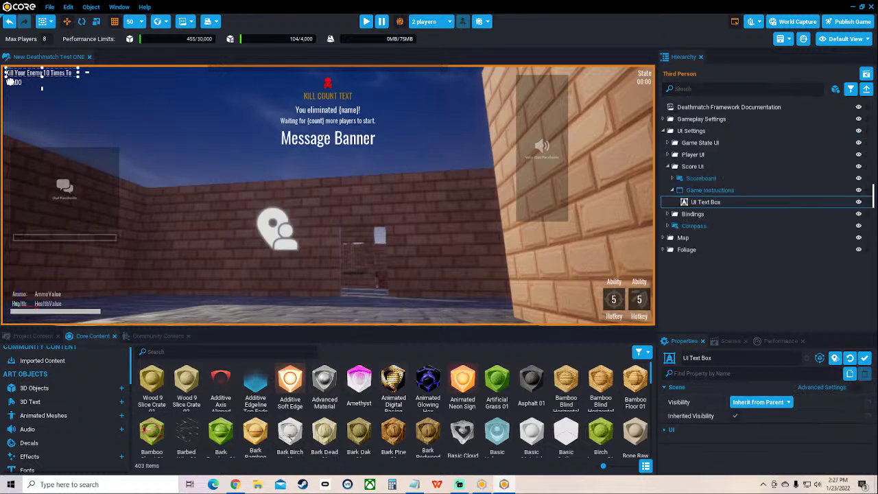
Search the Hierarchy for "kill", set the Round Kill Limit's KillLimit to 10, and save the project
type("kill")
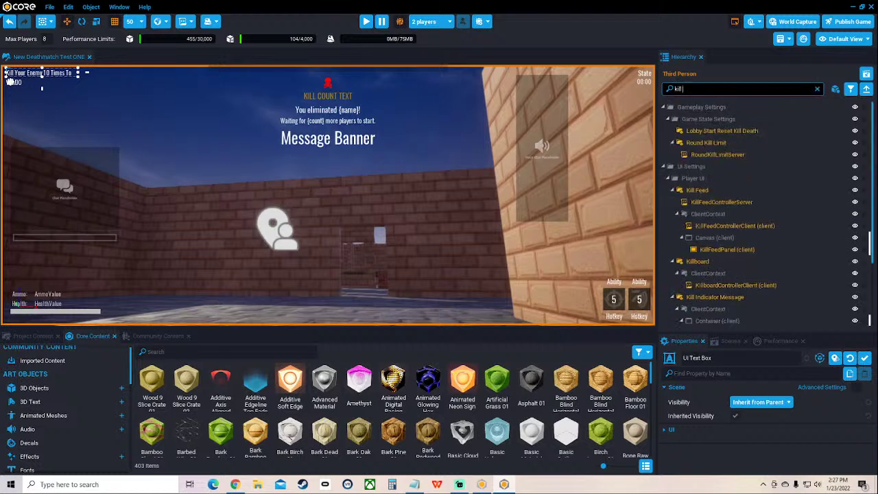
left_click(706, 143)
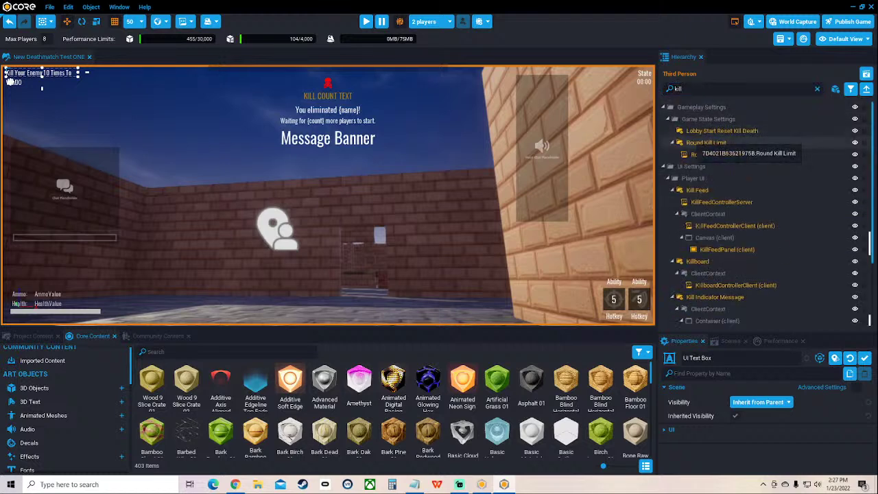
scroll(761, 427, "down", 2)
scroll(761, 425, "down", 3)
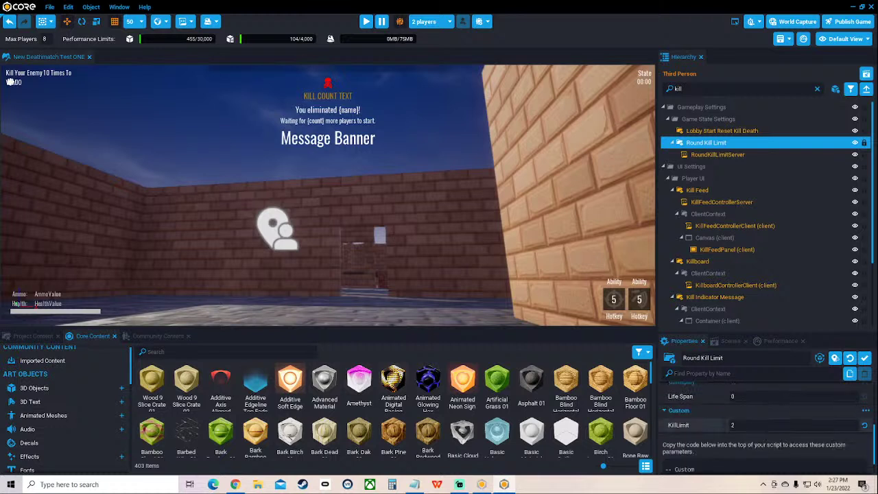
left_click(760, 391)
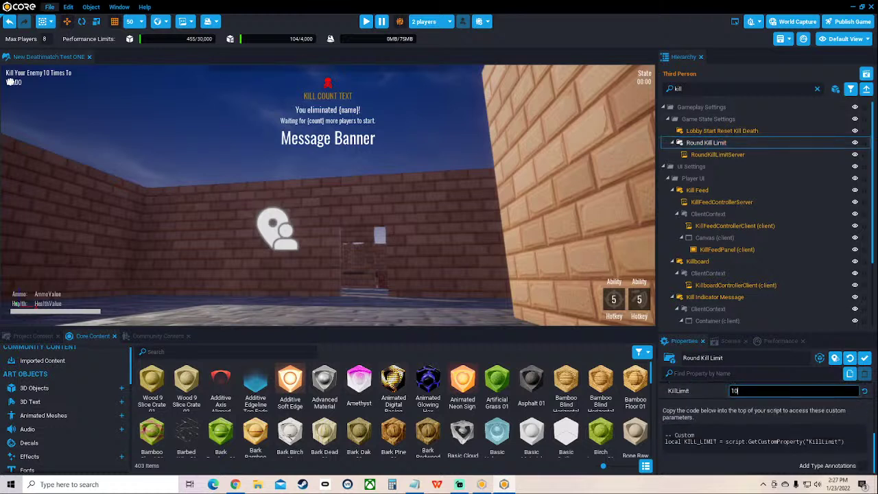
left_click(49, 6)
left_click(57, 17)
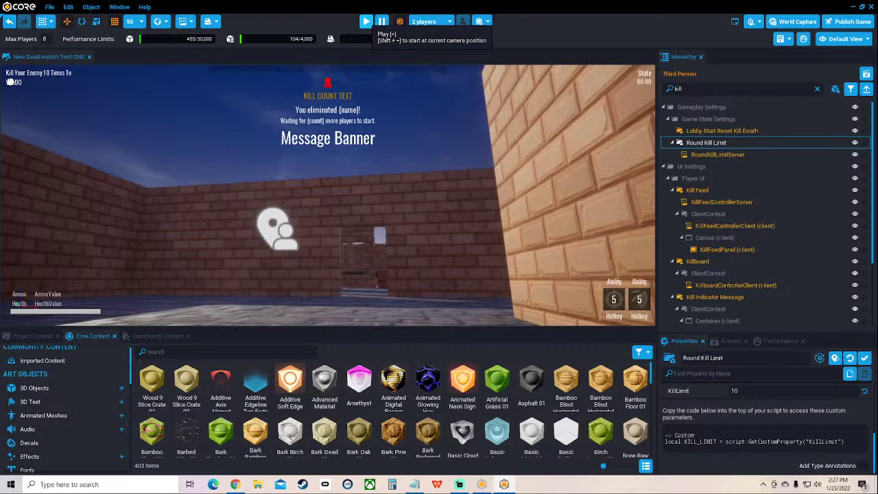
Start a two-player preview, move the second player towards the first, and shoot the opponent with the rifle until eliminated
left_click(367, 22)
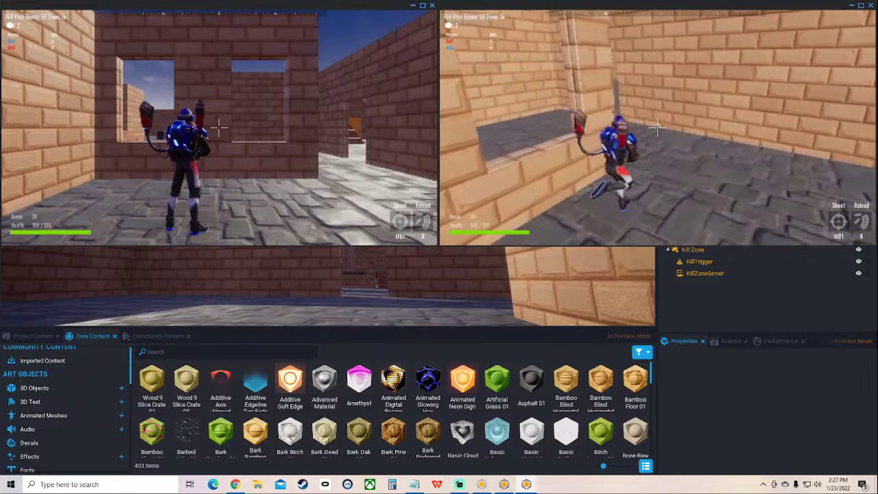
key("w")
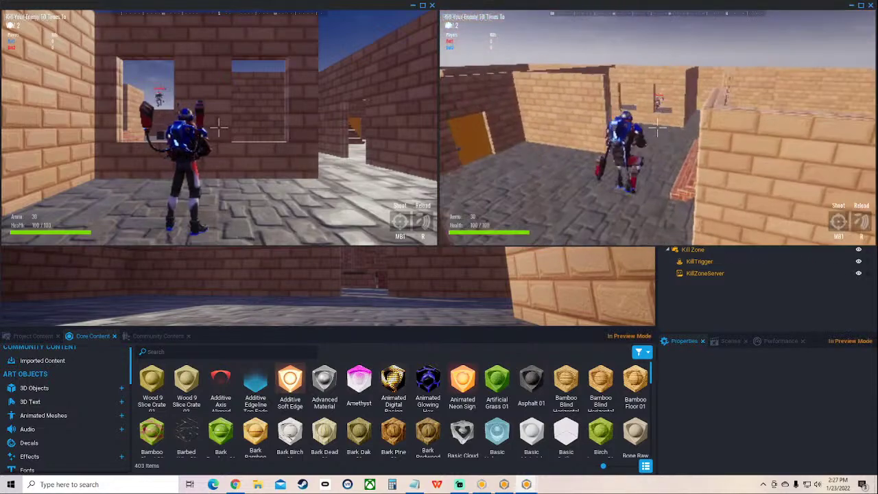
key("w")
key("space")
left_click(657, 127)
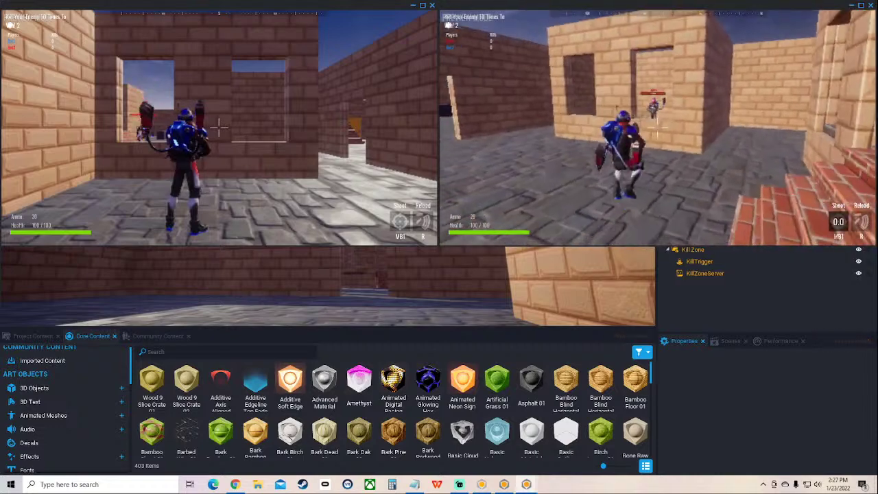
left_click(658, 128)
key("w")
key("space")
left_click(657, 128)
left_click(657, 128)
left_click(657, 127)
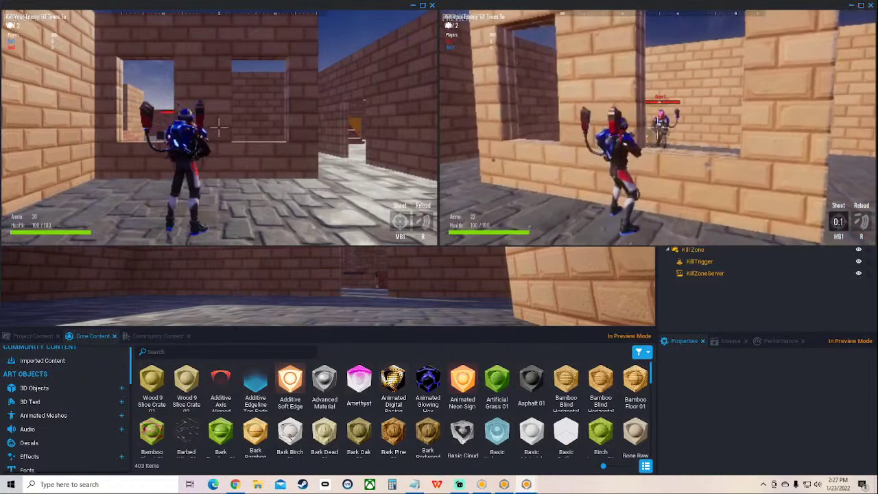
left_click(657, 127)
left_click(657, 127)
left_click(657, 128)
left_click(657, 128)
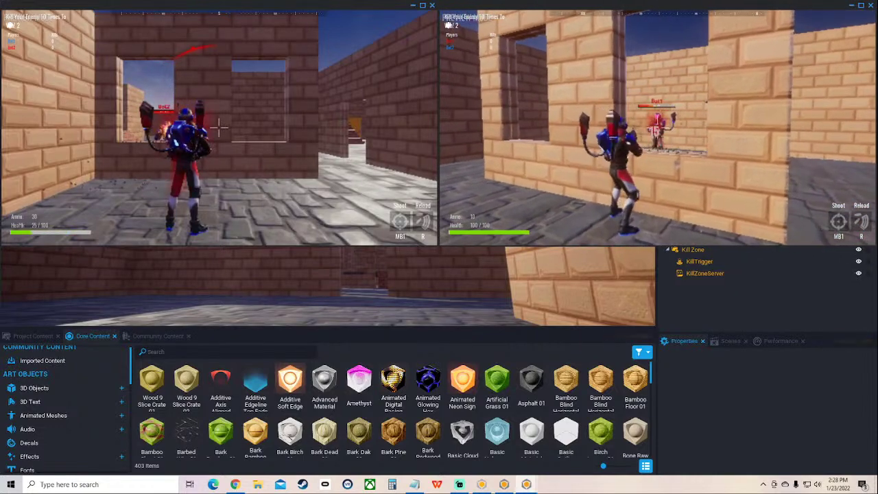
left_click(658, 128)
left_click(657, 128)
key("w")
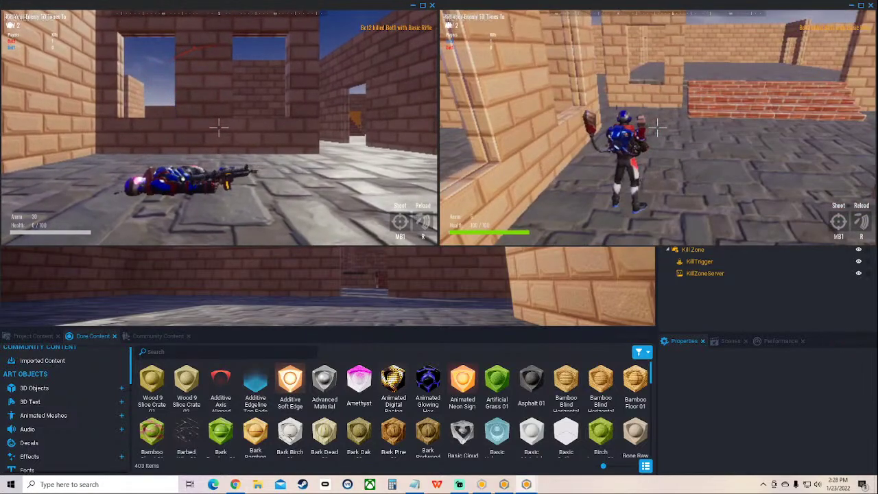
Release the cursor from the game and close both player preview windows to end the playtest
key("Tab")
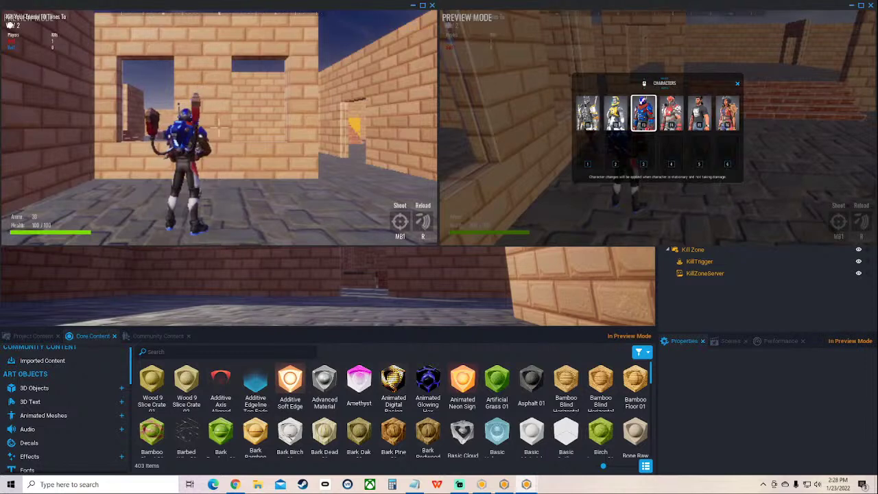
left_click(871, 6)
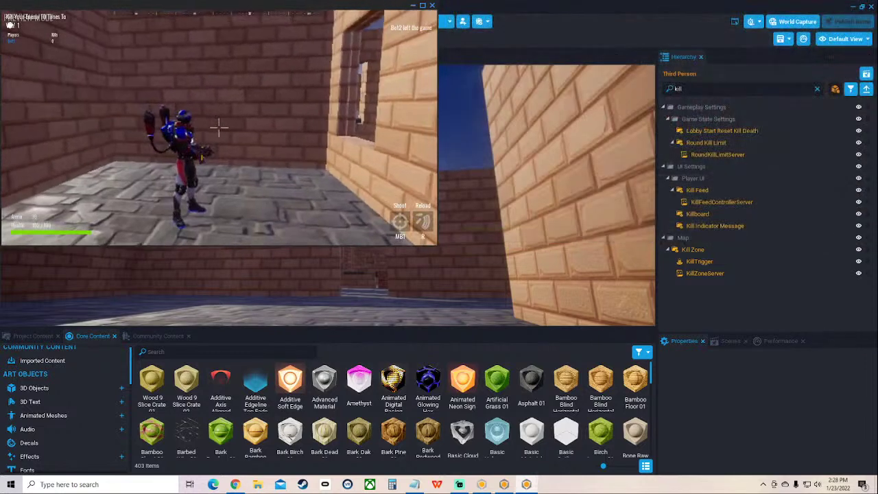
key("Tab")
left_click(432, 6)
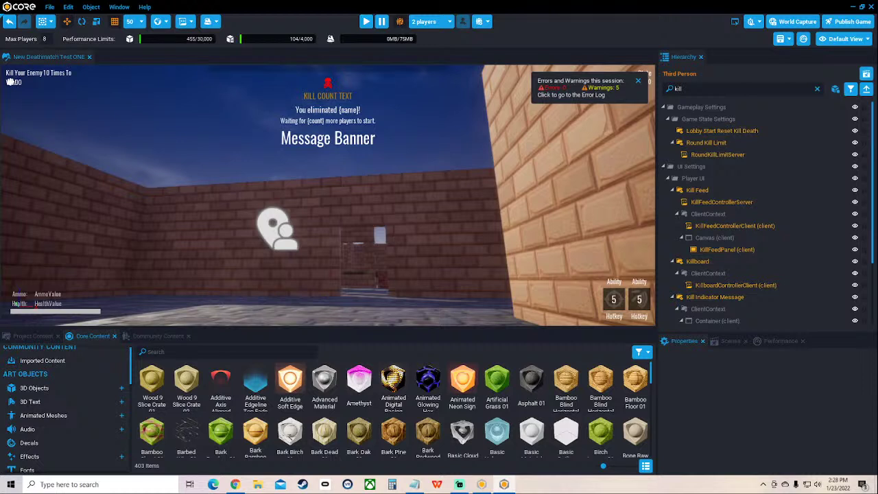
Replace the Hierarchy search with "ui text", select the UI Text Box under Game Instructions, and expand its UI properties
left_click(685, 90)
left_click(817, 89)
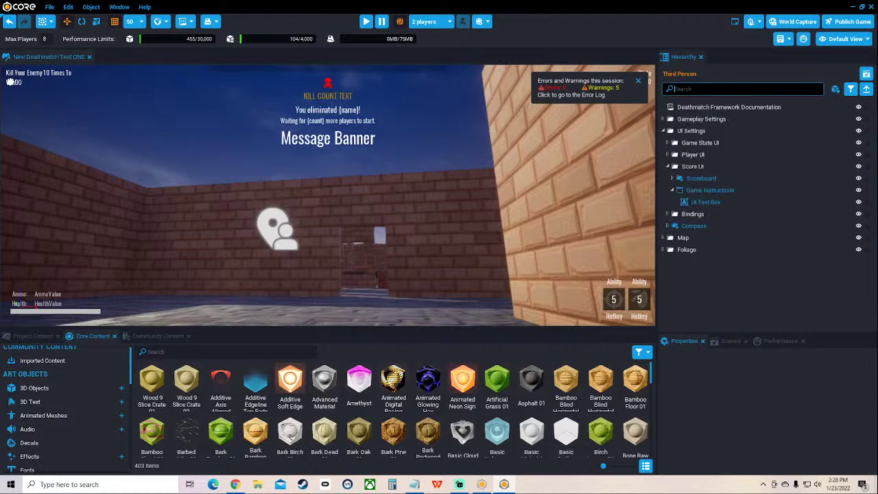
type("ui text")
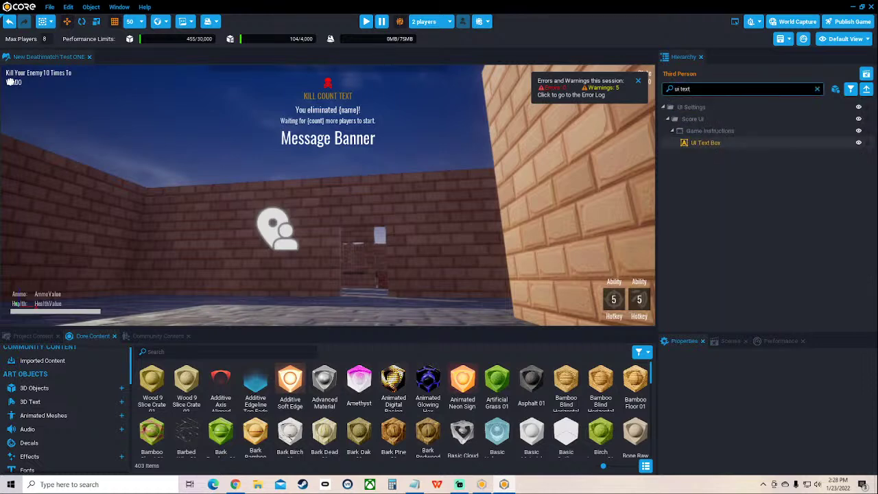
left_click(707, 142)
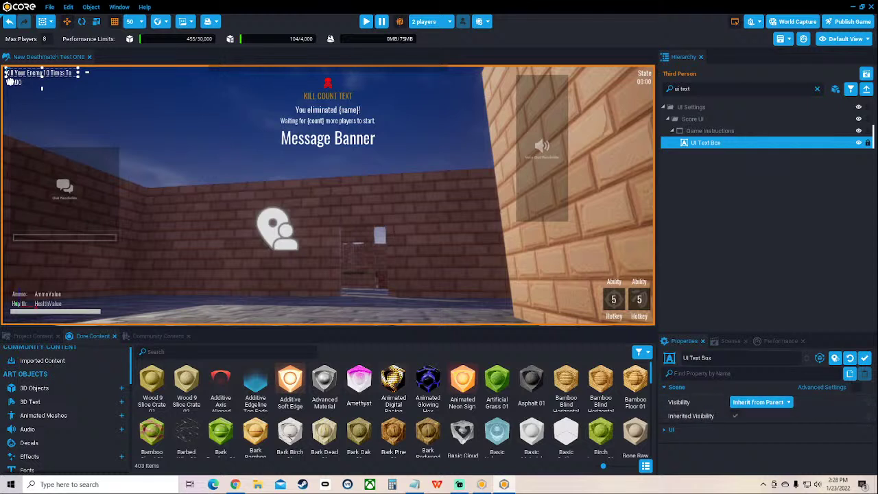
left_click(681, 341)
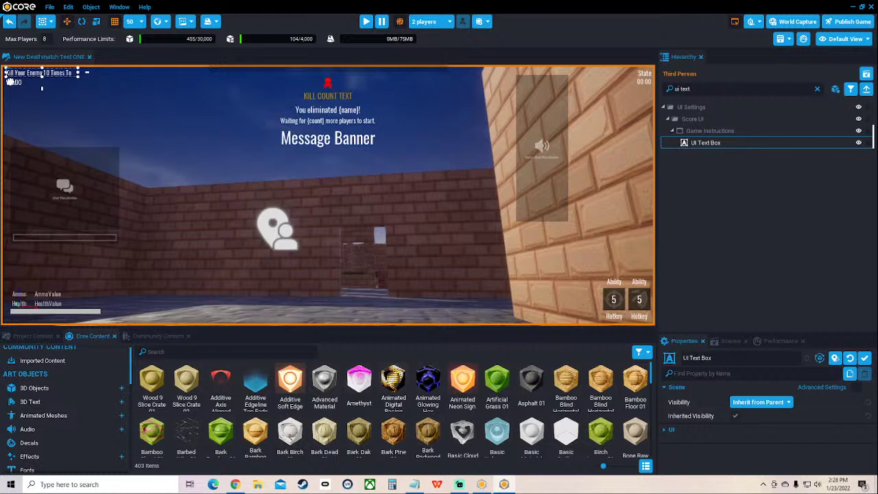
left_click(664, 429)
scroll(693, 412, "down", 10)
scroll(693, 412, "up", 6)
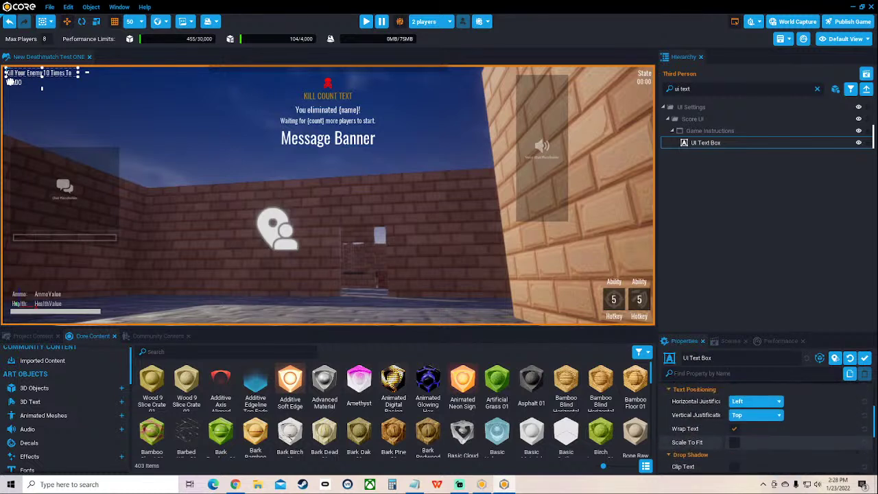
scroll(767, 428, "up", 5)
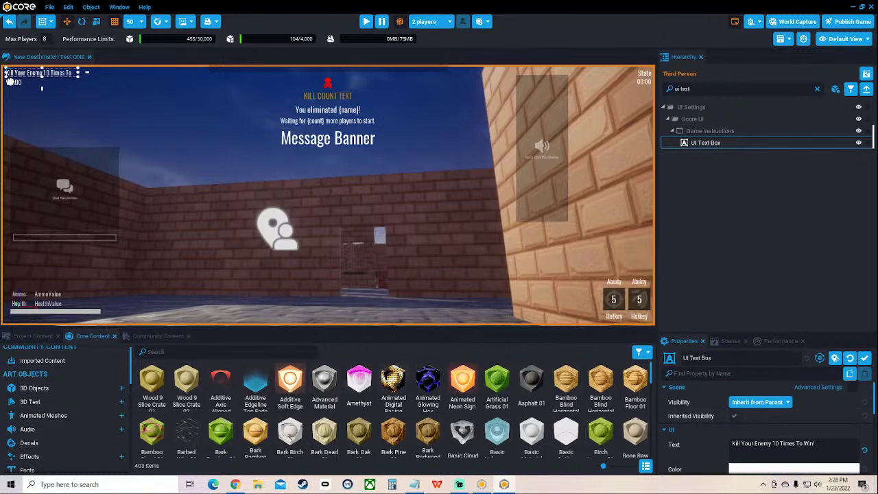
left_click(664, 430)
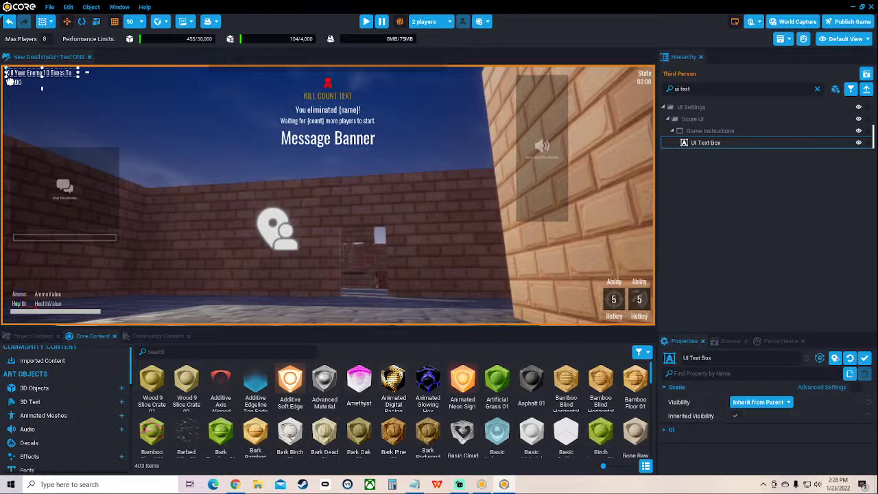
left_click(664, 430)
scroll(767, 431, "down", 3)
scroll(766, 431, "up", 2)
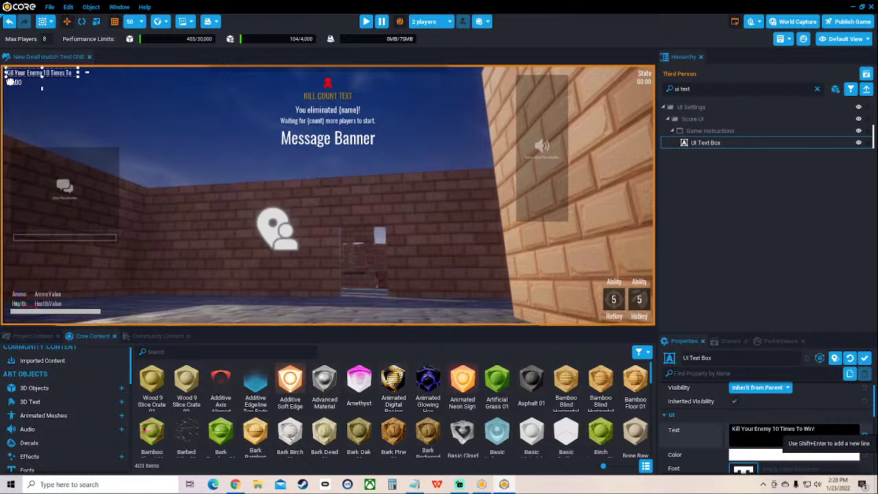
Replace the UI Text Box's text with "10 Kills For Victory :)" and save the project
left_click(777, 429)
left_click(816, 429)
key("BackSpace")
key("BackSpace")
key("BackSpace")
key("BackSpace")
key("BackSpace")
key("BackSpace")
key("BackSpace")
key("BackSpace")
key("BackSpace")
key("BackSpace")
key("BackSpace")
key("BackSpace")
key("BackSpace")
key("BackSpace")
key("BackSpace")
key("BackSpace")
key("BackSpace")
key("BackSpace")
key("BackSpace")
key("BackSpace")
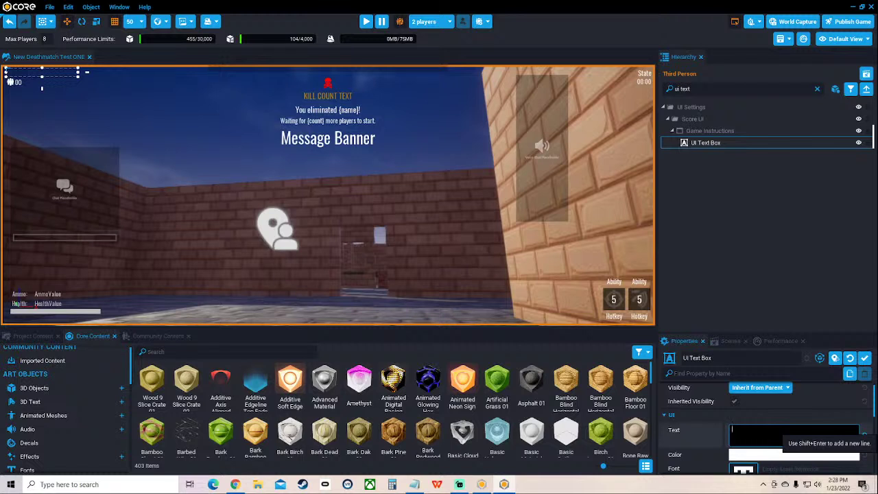
type("10 Kills")
type(" To Win")
key("BackSpace")
key("BackSpace")
key("BackSpace")
key("BackSpace")
key("BackSpace")
type("For Victory")
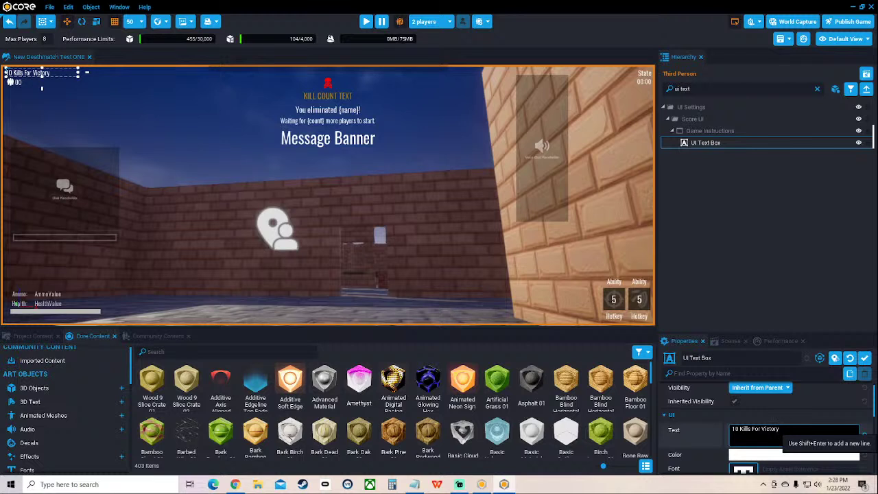
type(" :)")
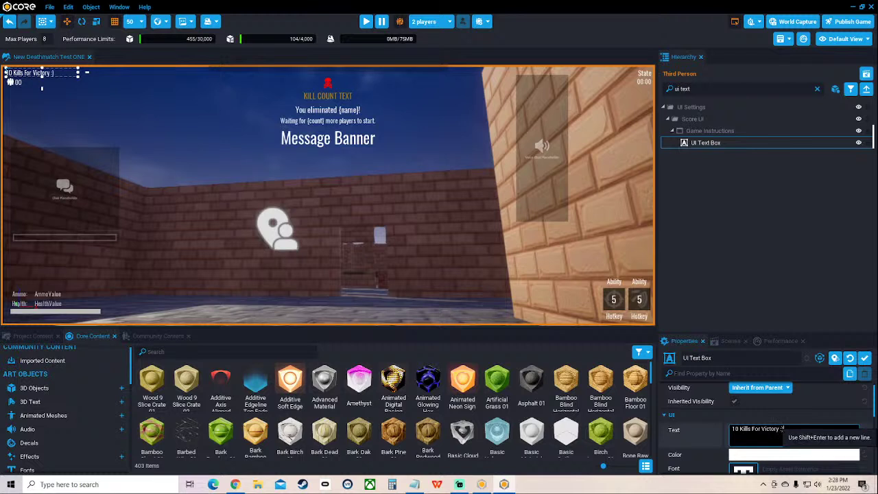
left_click(50, 6)
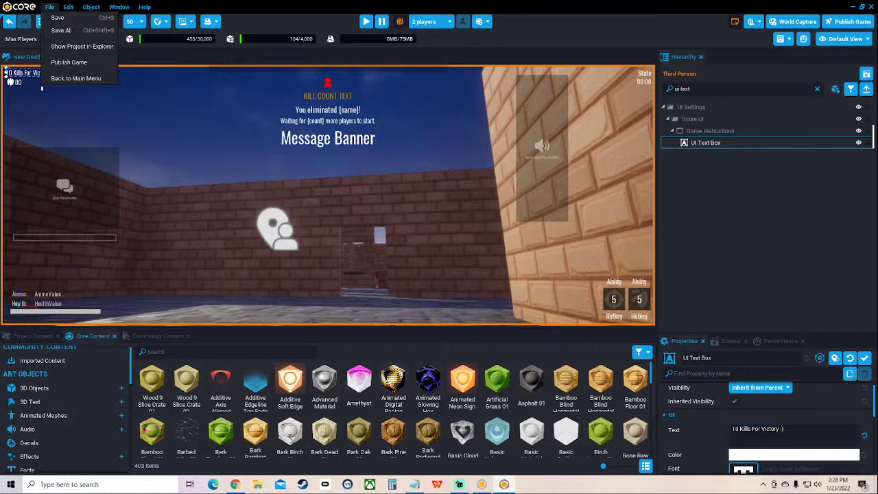
left_click(61, 16)
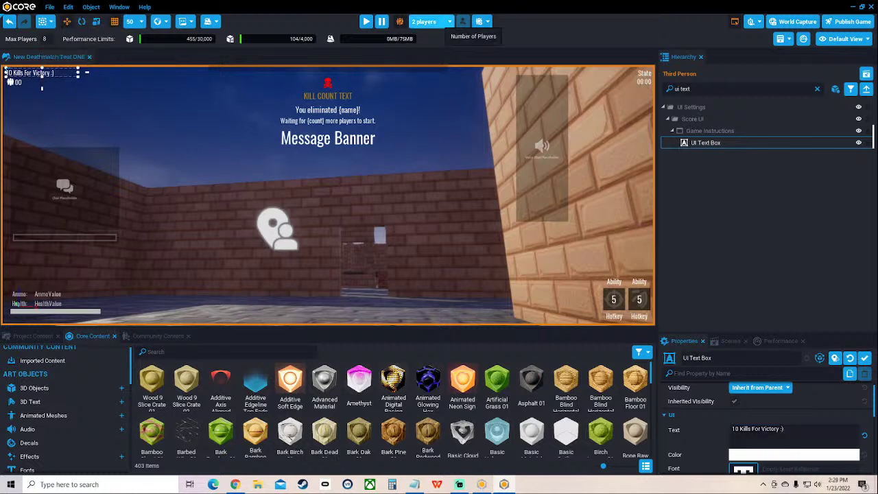
Start another two-player preview, release the cursor from the game, and maximize the first player's window
left_click(367, 22)
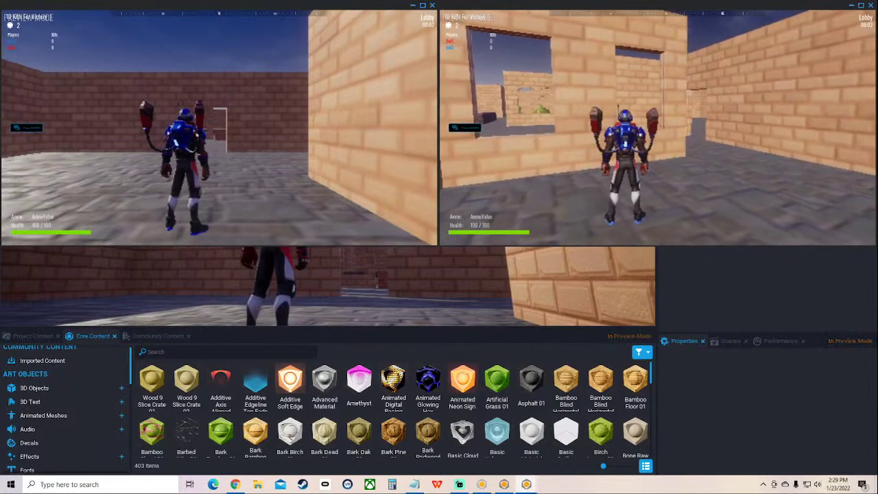
key("t")
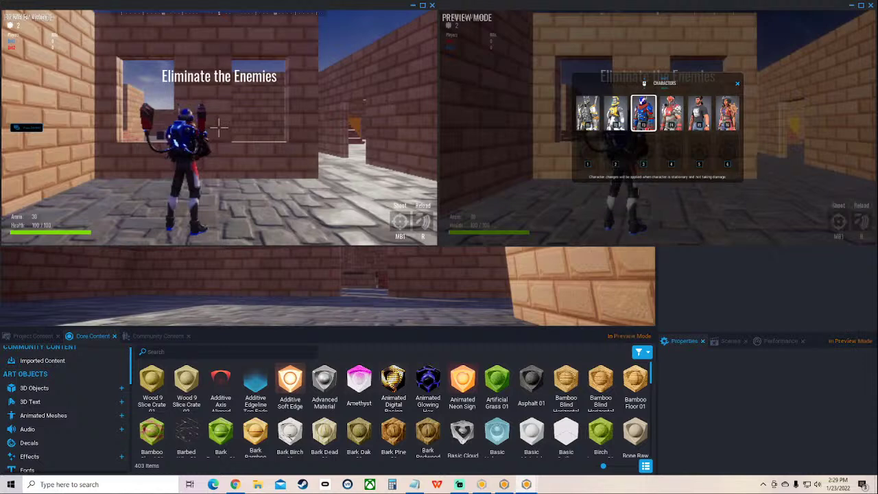
key("super")
key("super")
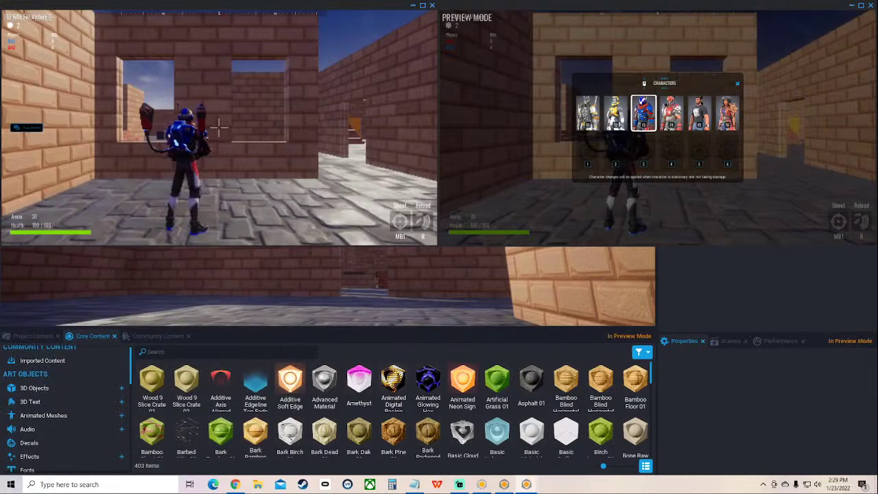
left_click(422, 6)
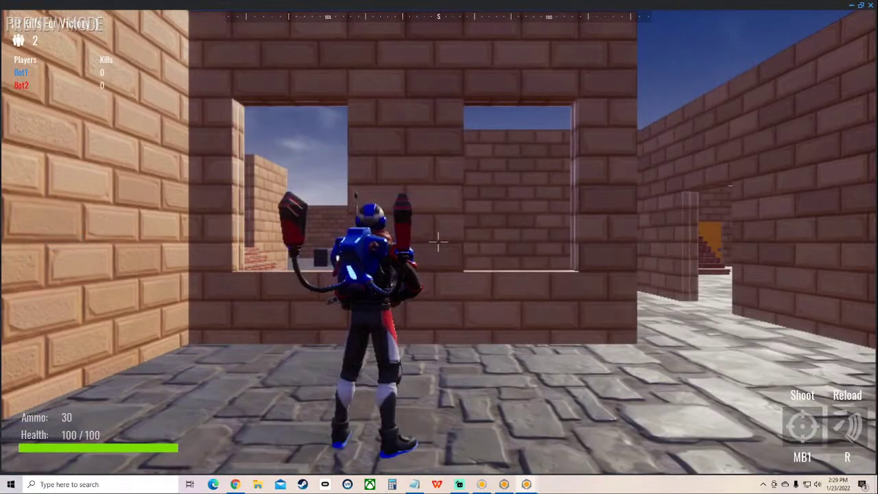
Playtest the match as the first player, shooting the opponent, reloading the rifle and running through the map
key("w")
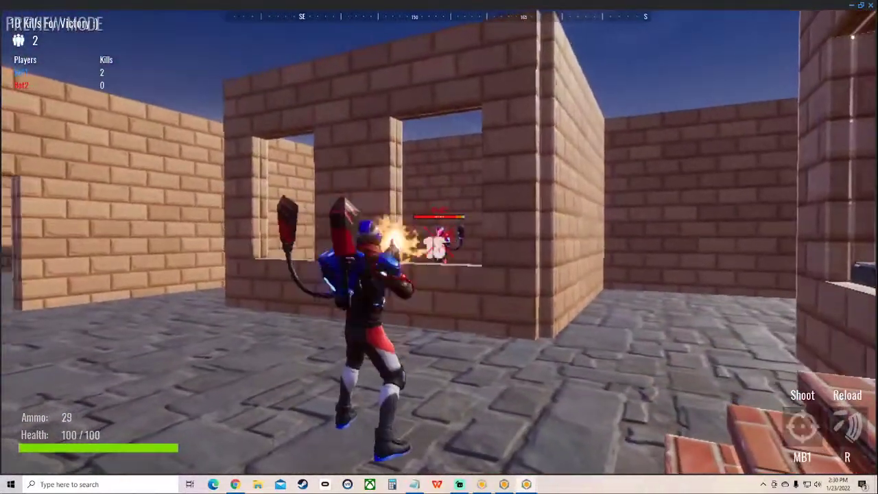
key("r")
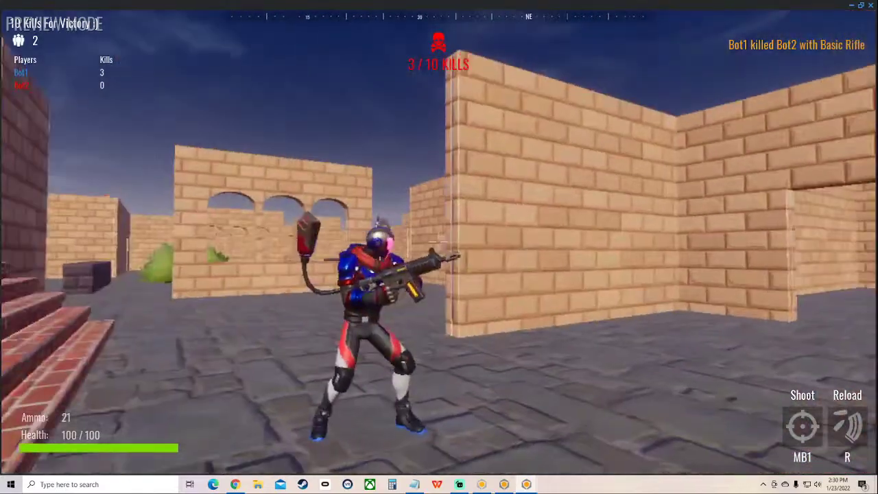
key("w")
key("w")
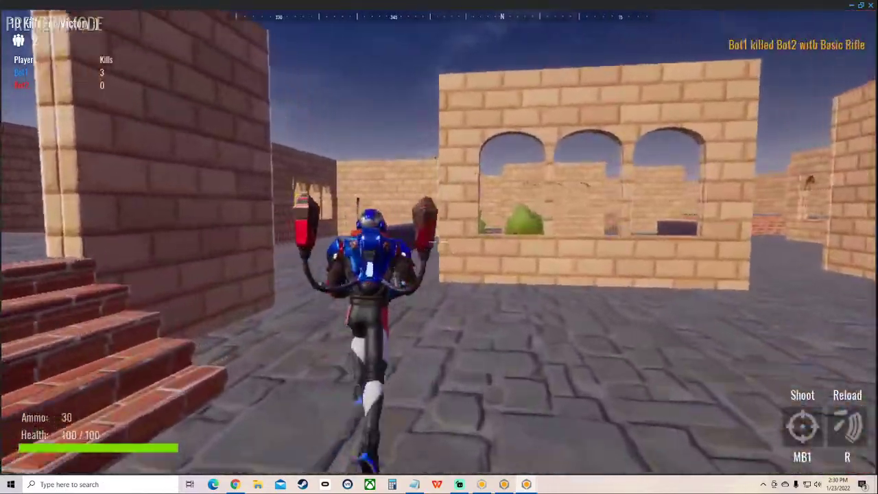
key("w")
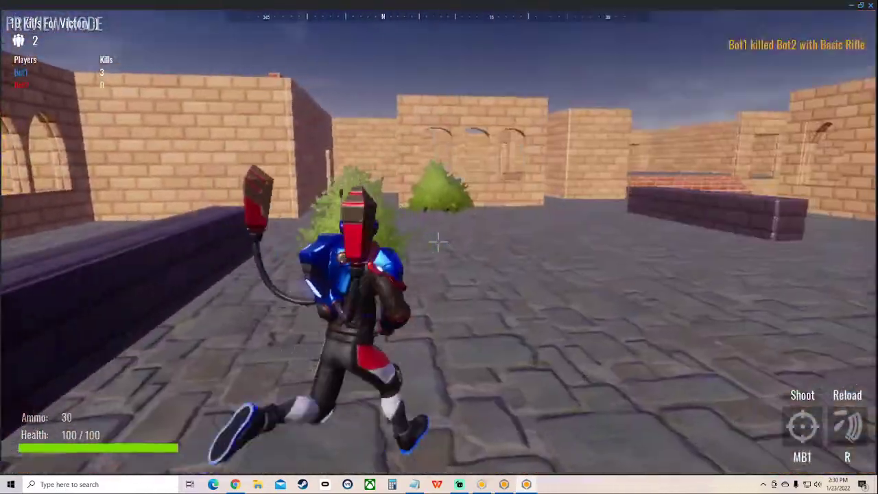
key("w")
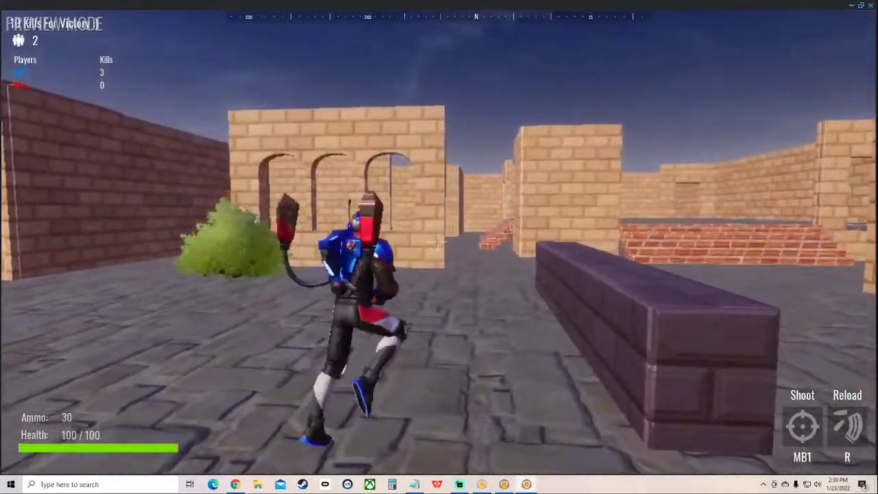
key("w")
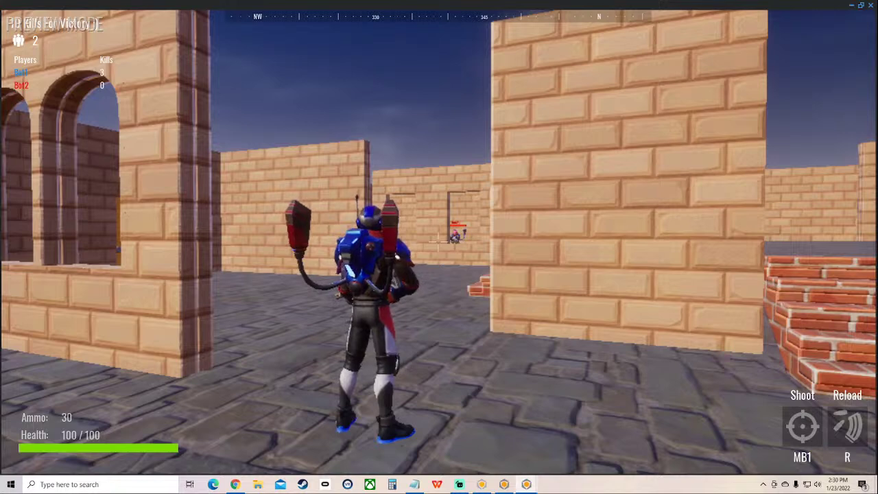
Restore the first player's window to its smaller size, release the cursor from the game and close the previews to end the playtest
key("super+Down")
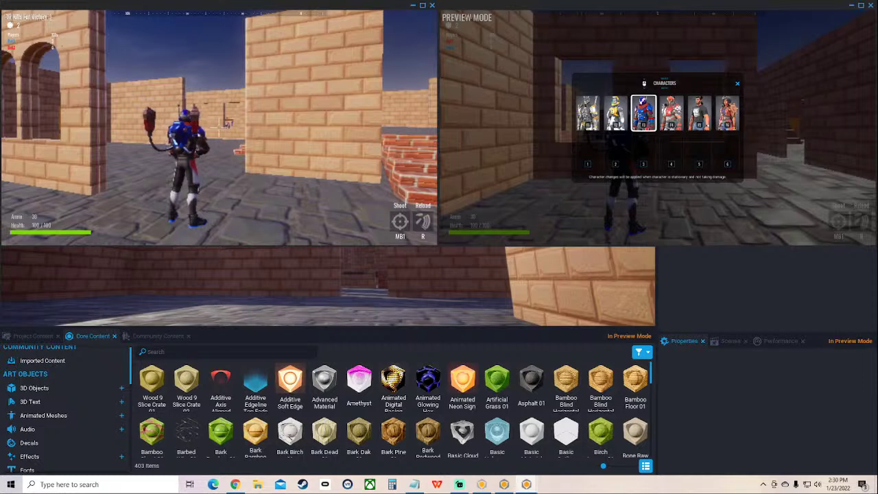
key("Tab")
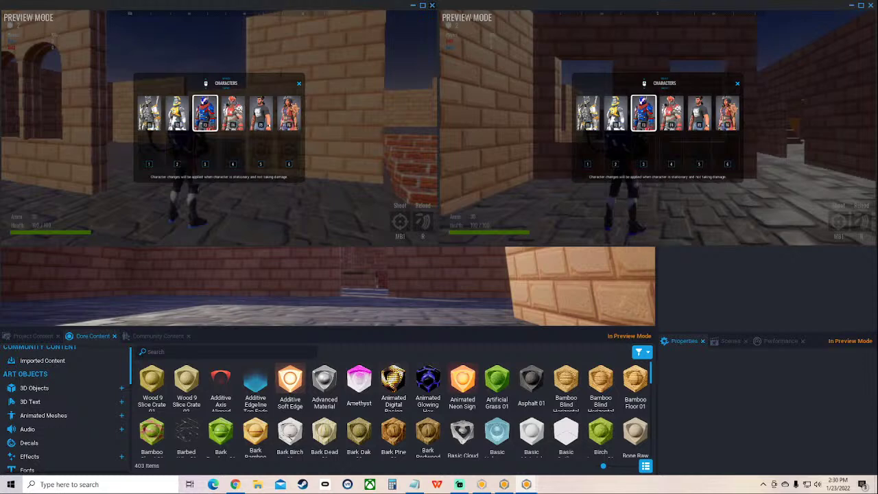
key("alt+F4")
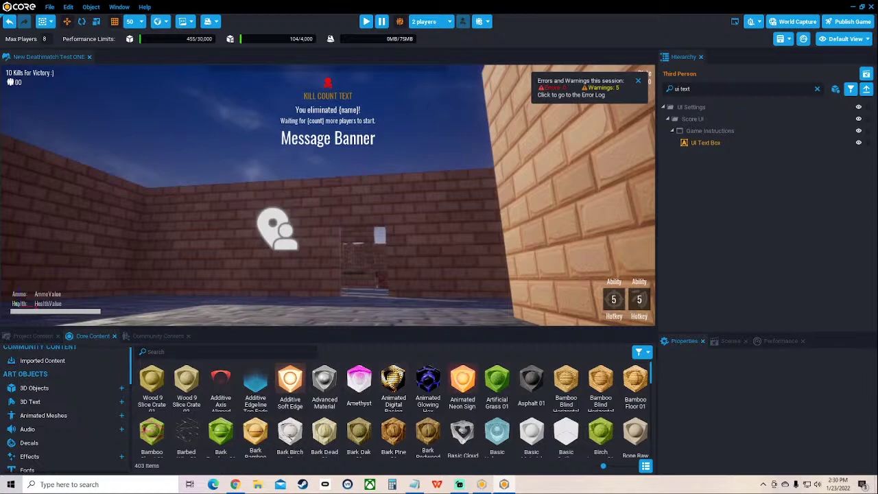
Switch to the Core Academy Deathmatch lesson in Chrome and resume its tutorial video in full screen
left_click(235, 485)
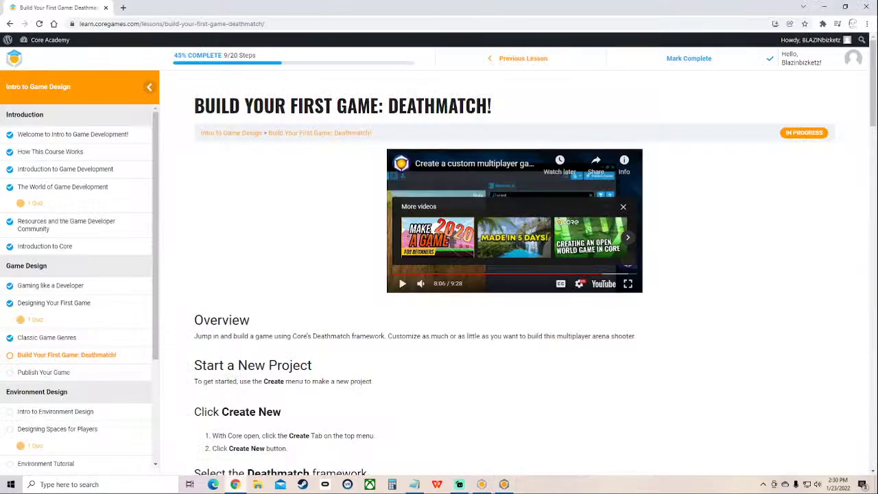
left_click(403, 283)
left_click(627, 283)
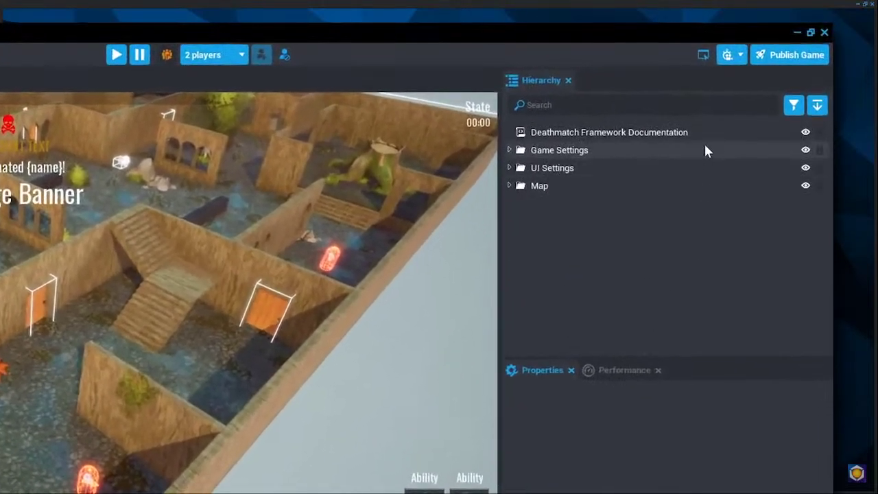
type("spawn")
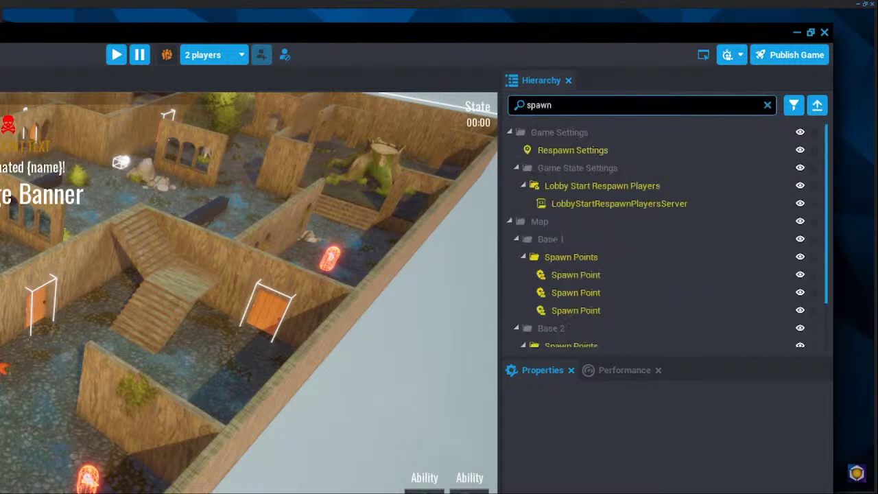
type(" point")
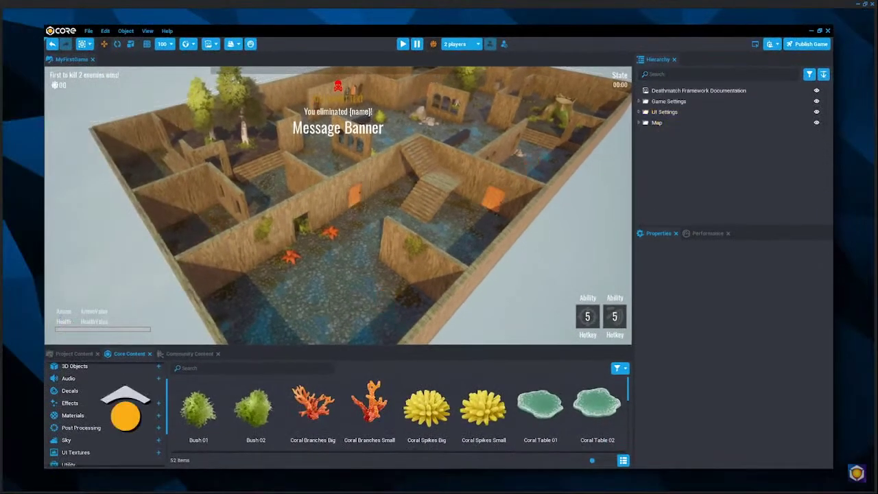
key("v")
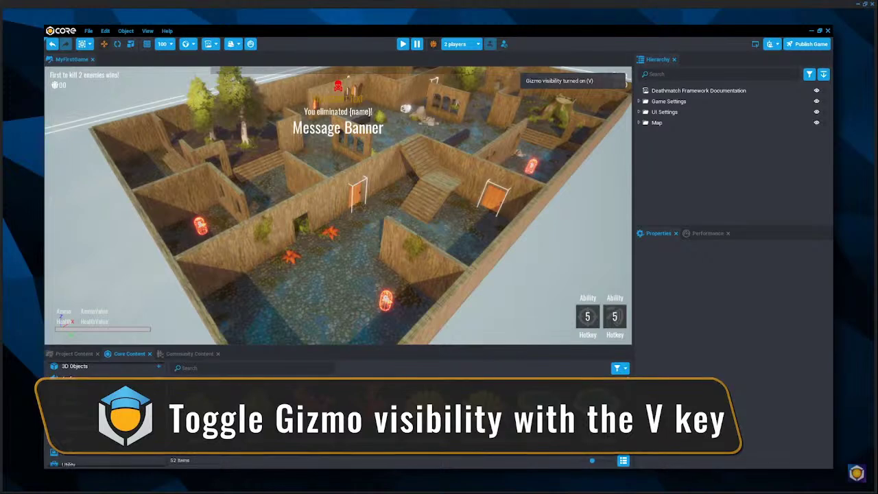
Pause the tutorial video, rewind it to before the spawn point search, and replay that section
key("space")
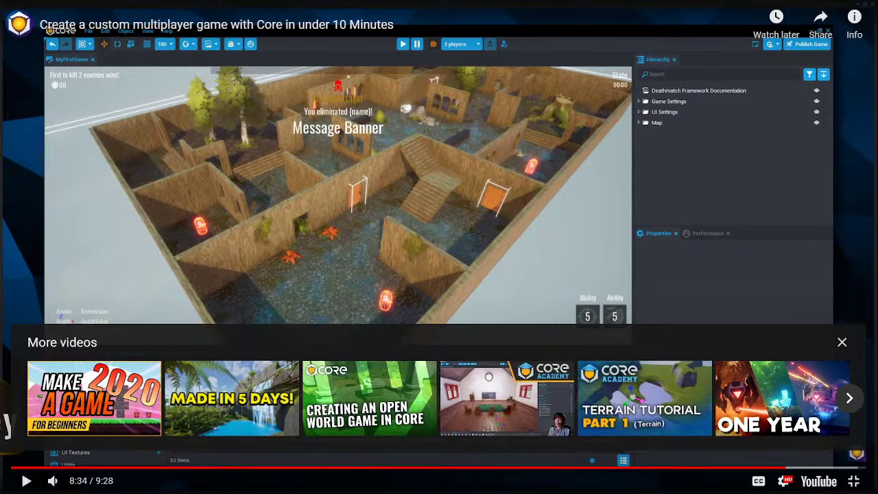
key("Left")
key("Left")
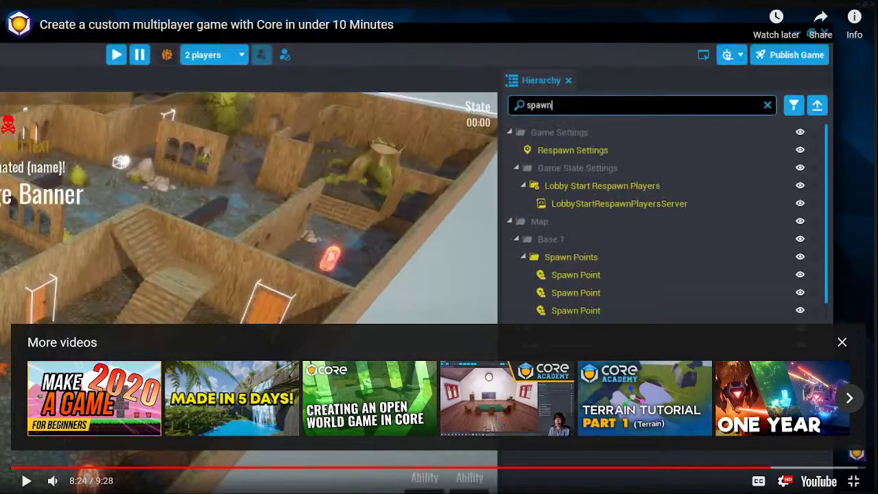
key("Left")
key("Left")
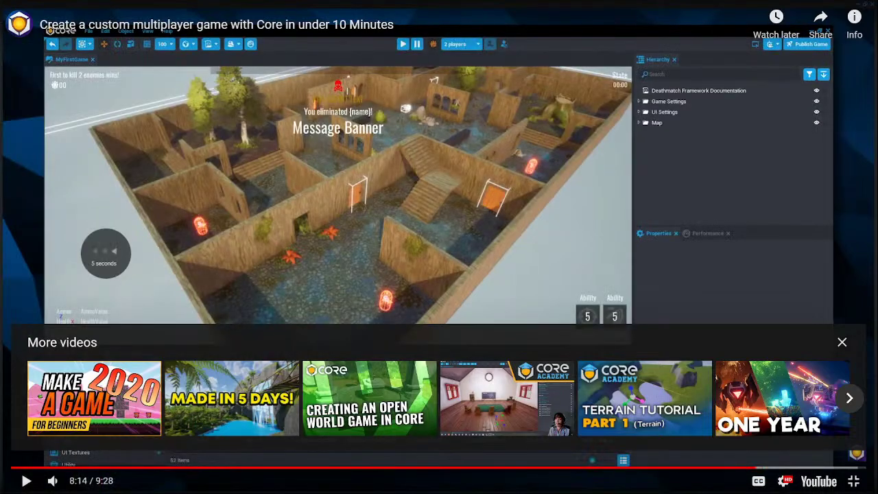
key("Left")
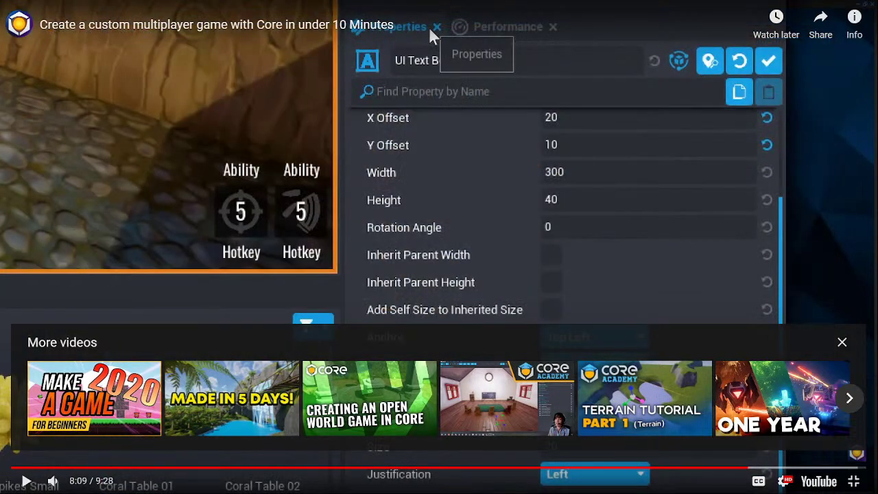
key("Left")
key("space")
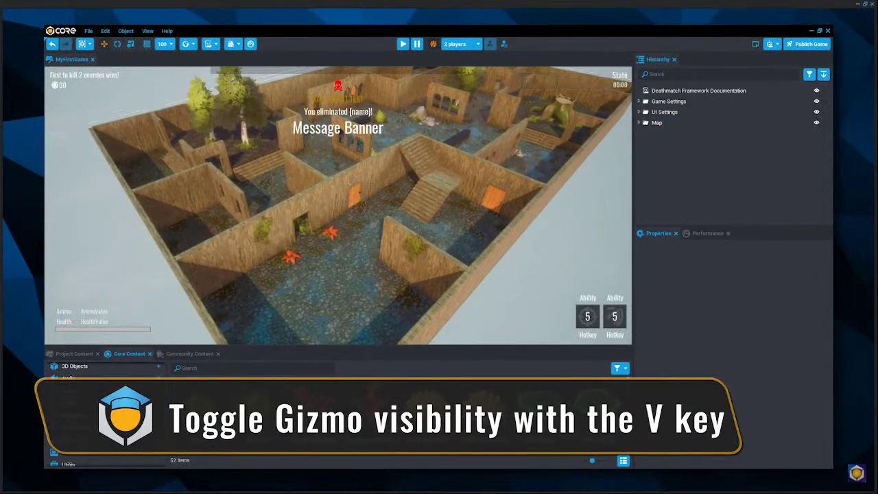
Review the video's gizmo visibility tip around 8:33, pausing, skipping back 5 seconds and resuming playback
key("space")
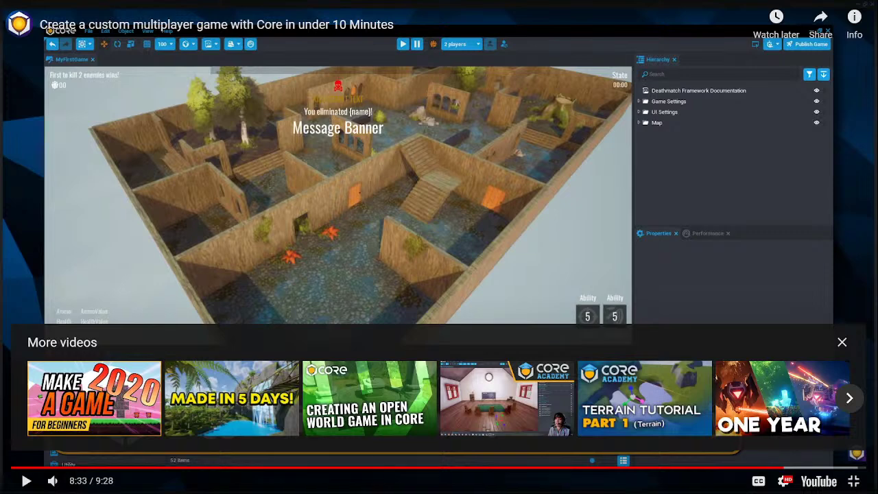
key("space")
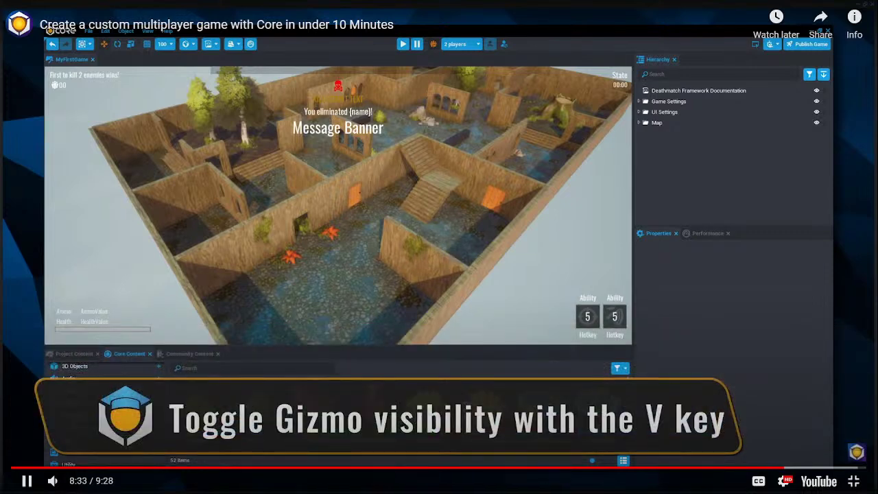
key("Left")
key("space")
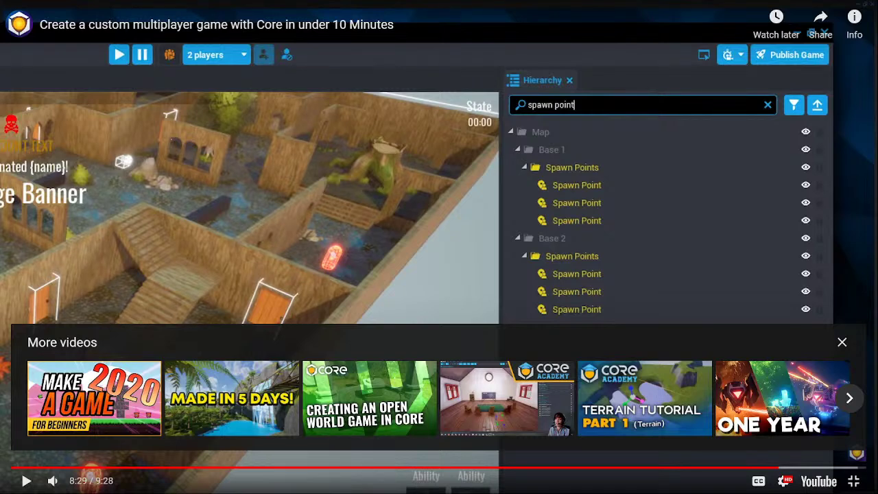
key("space")
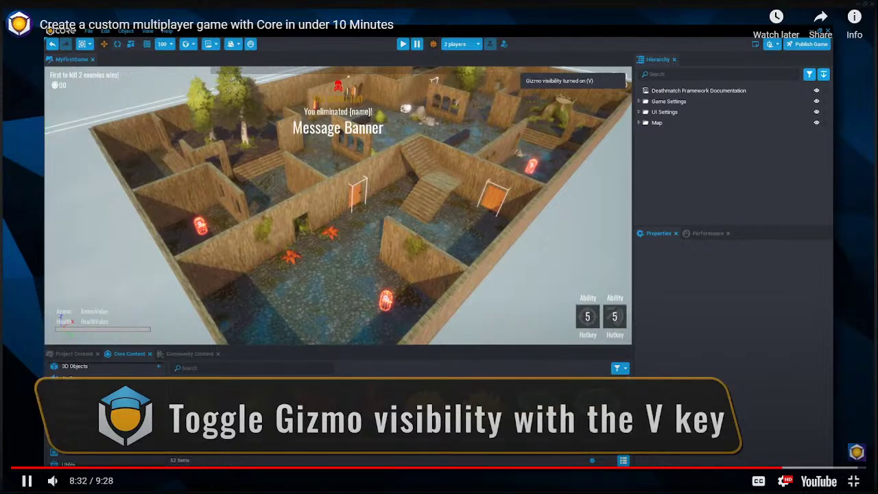
key("space")
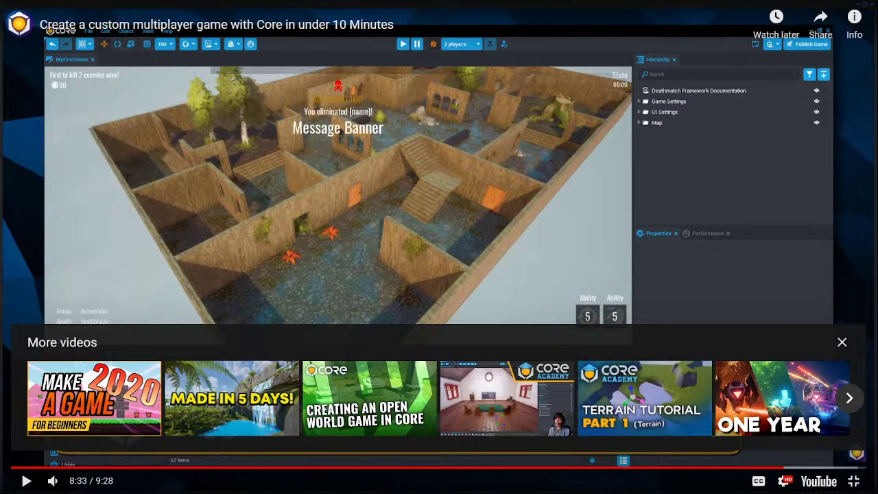
key("space")
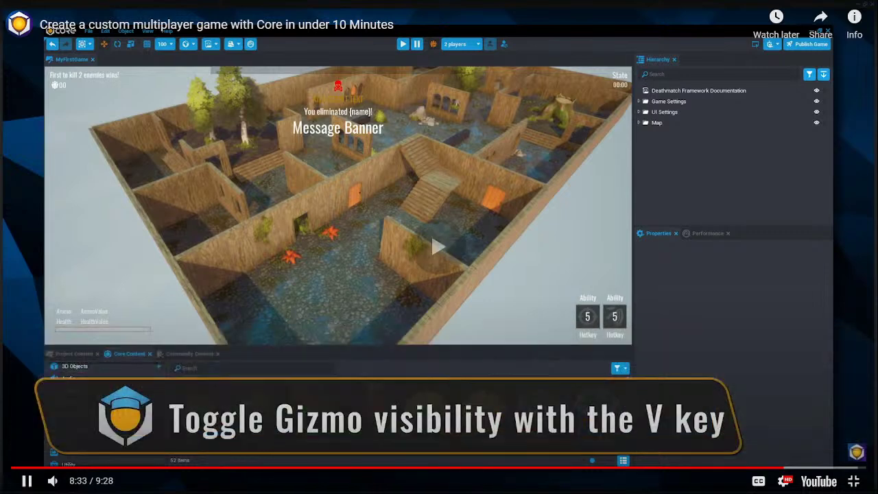
key("space")
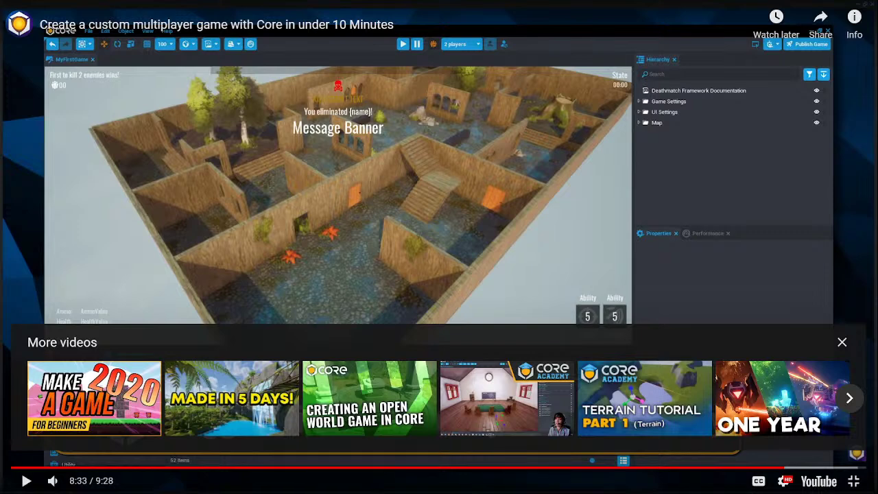
key("space")
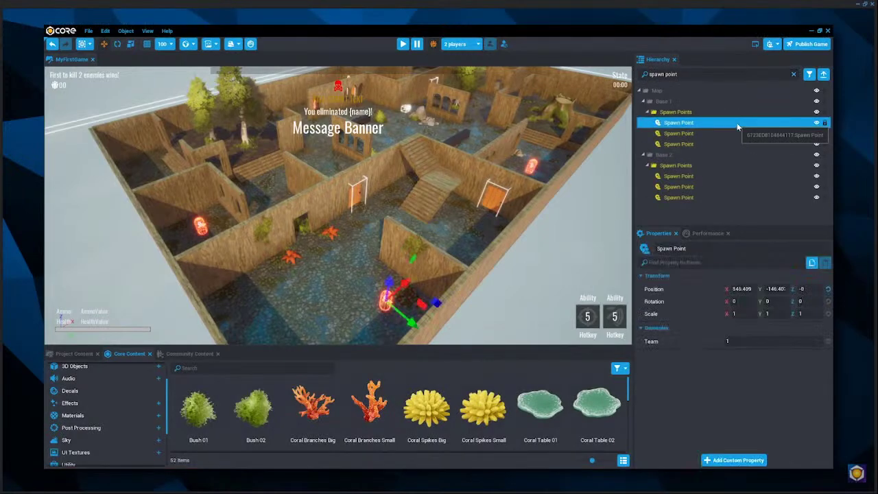
Watch the rest of the tutorial video, pausing at the spawn point and editor key bindings parts, and exit full screen at 9:26
key("space")
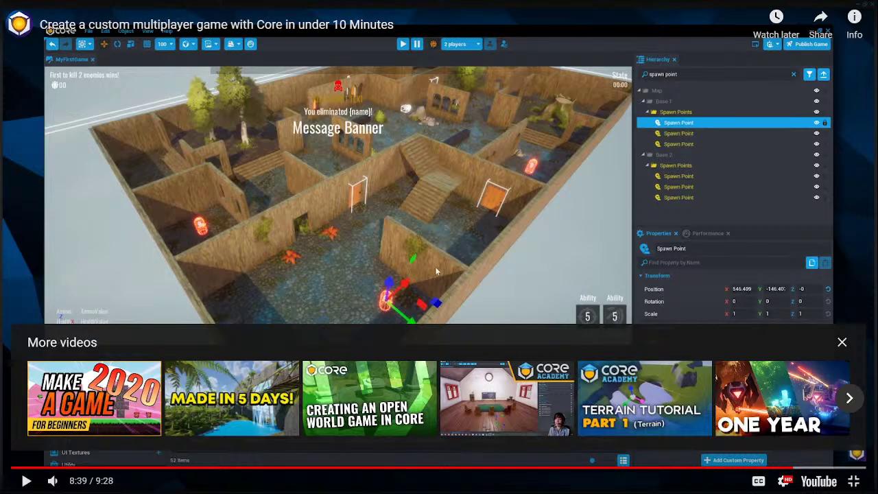
key("space")
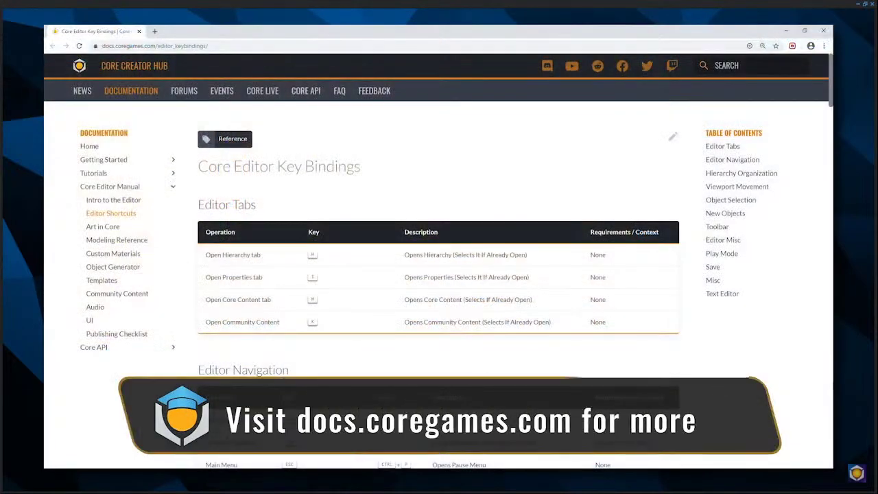
key("space")
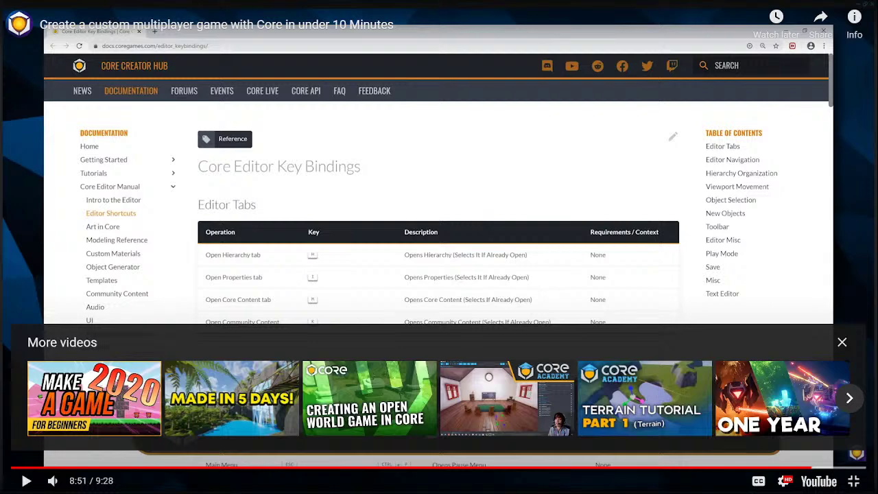
key("space")
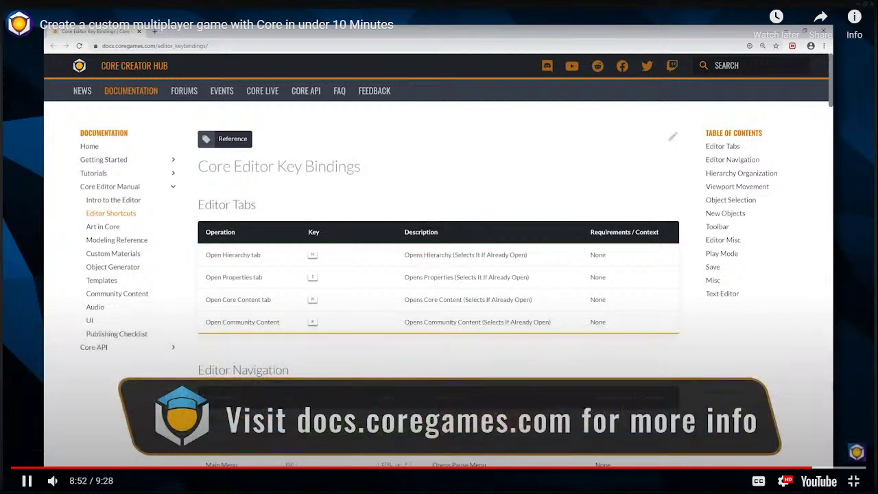
key("space")
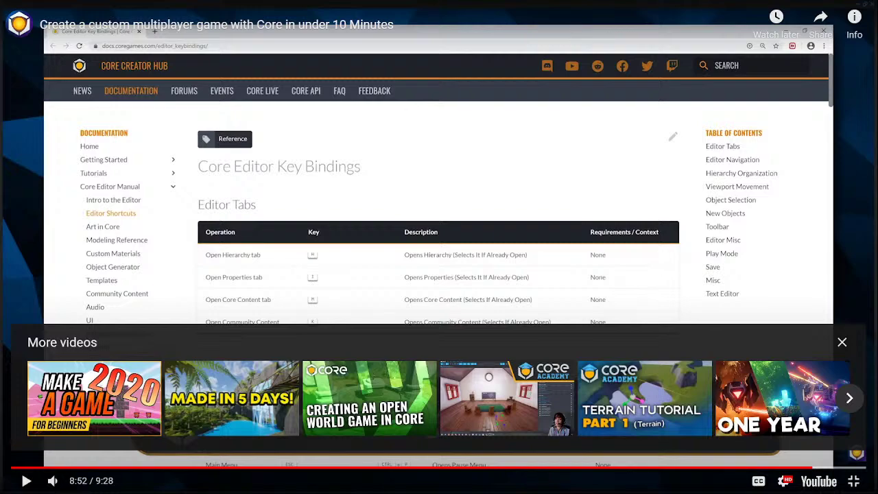
key("space")
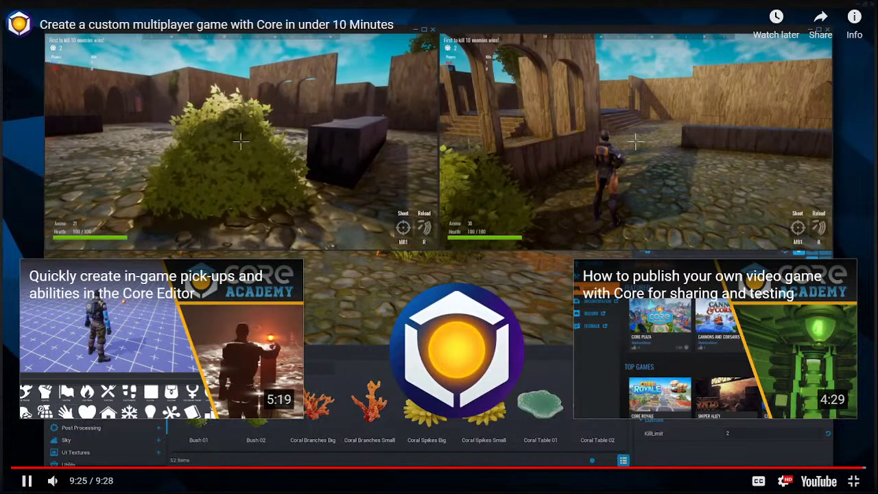
key("space")
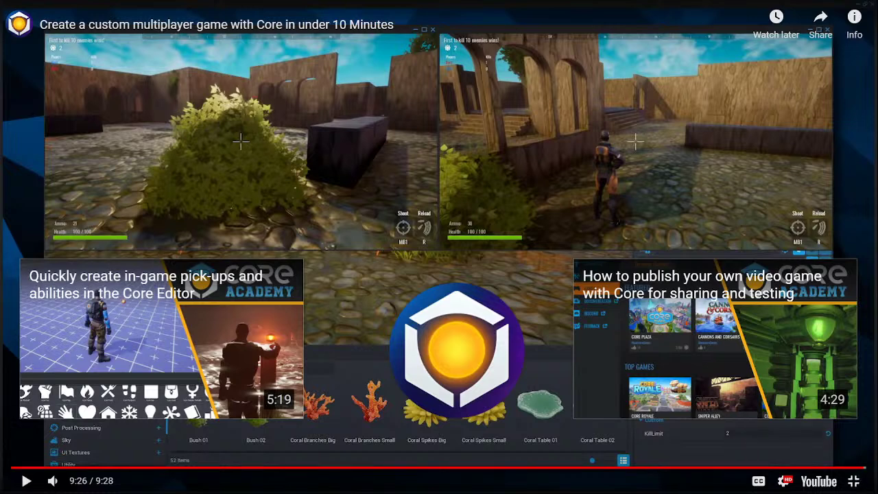
left_click(854, 481)
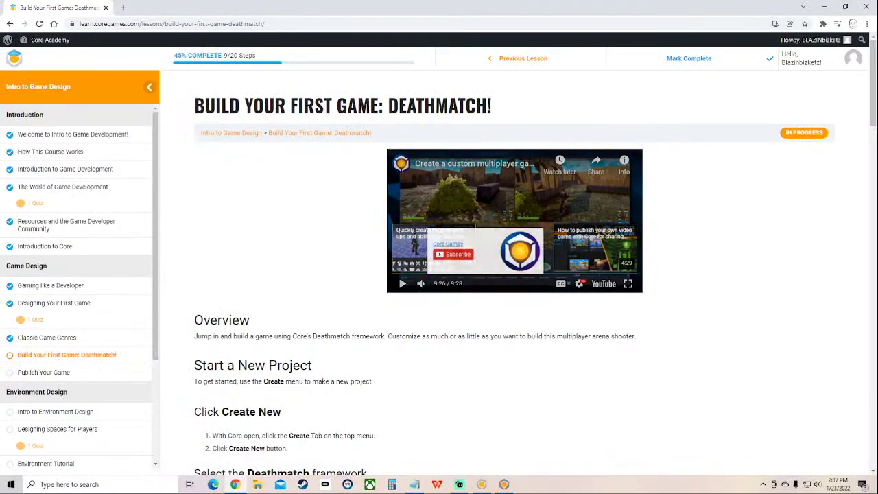
Switch back to the Core editor and examine the brick arena's walls, arches and stairs from inside and above
key("alt+Tab")
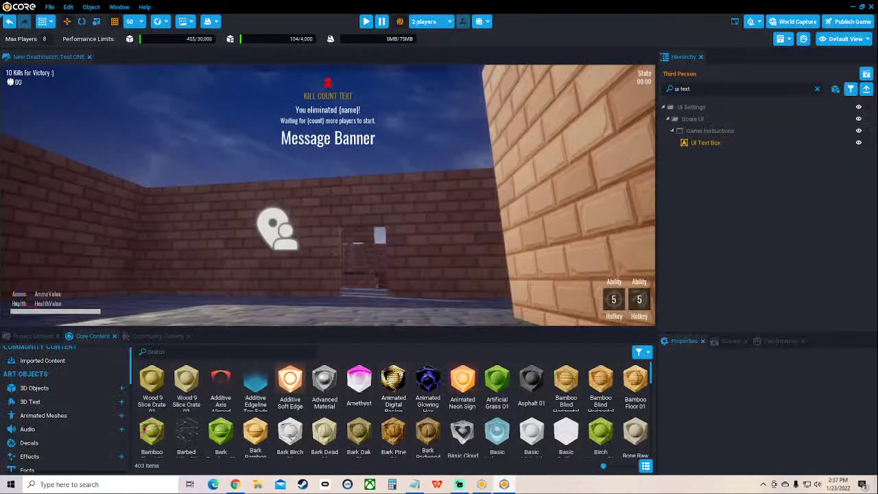
right_click_drag(328, 206, 275, 106)
right_click_drag(328, 195, 398, 195)
right_click_drag(328, 196, 356, 162)
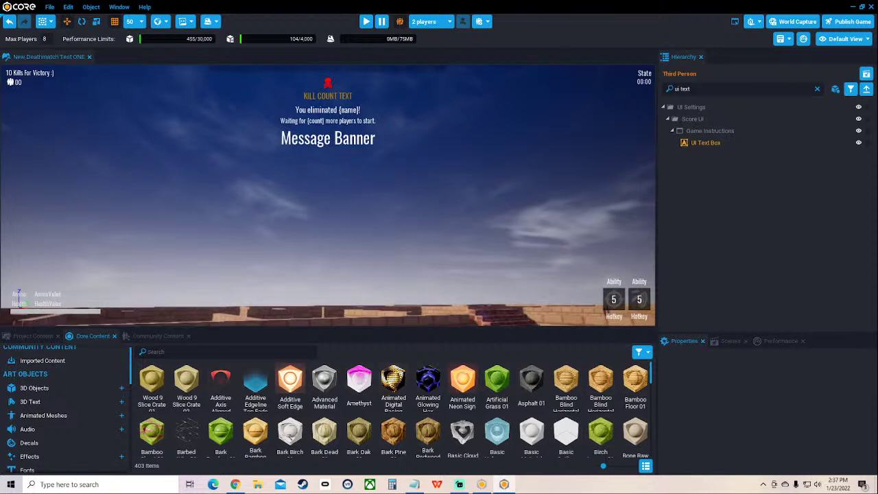
right_click_drag(328, 196, 343, 250)
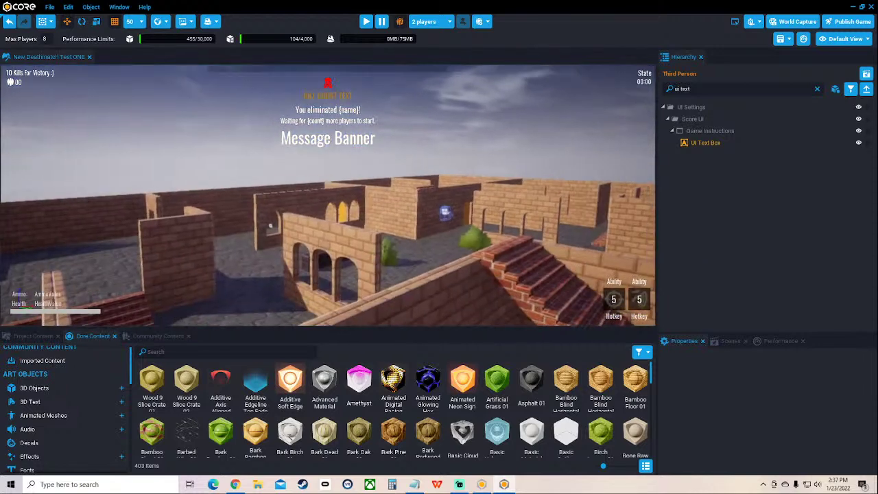
right_click_drag(328, 195, 259, 198)
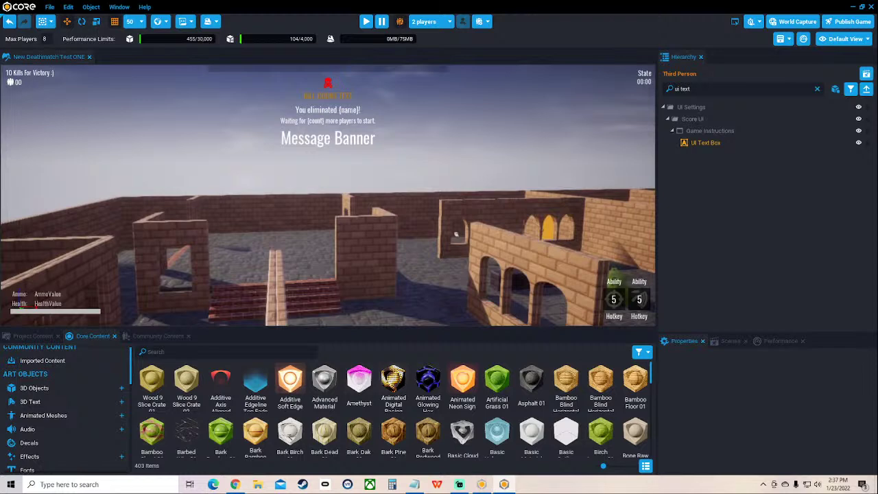
right_click_drag(328, 195, 372, 172)
key("w")
key("w")
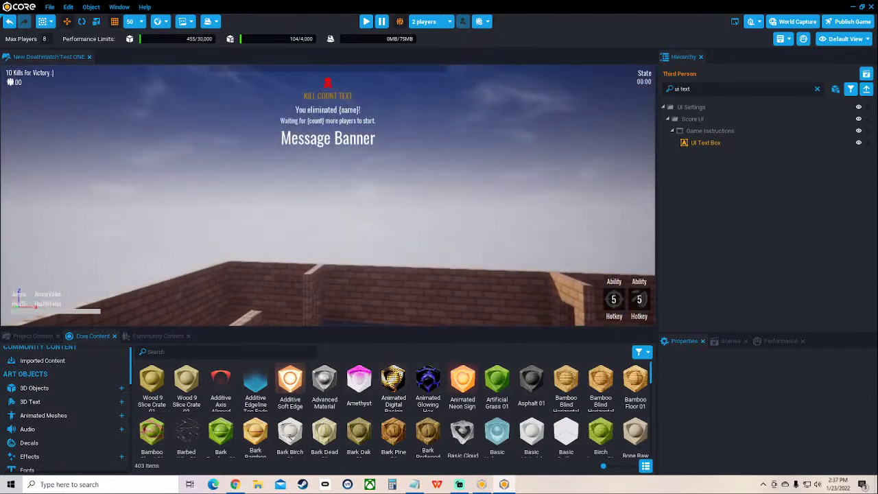
right_click_drag(328, 196, 576, 163)
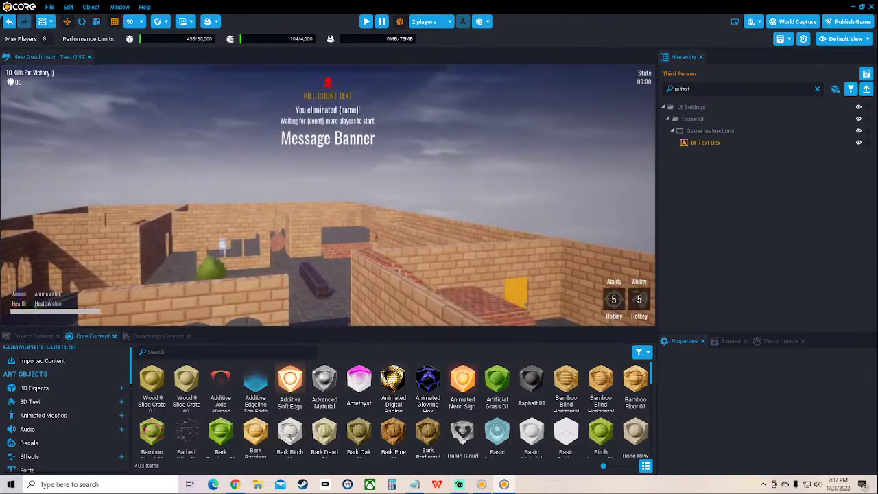